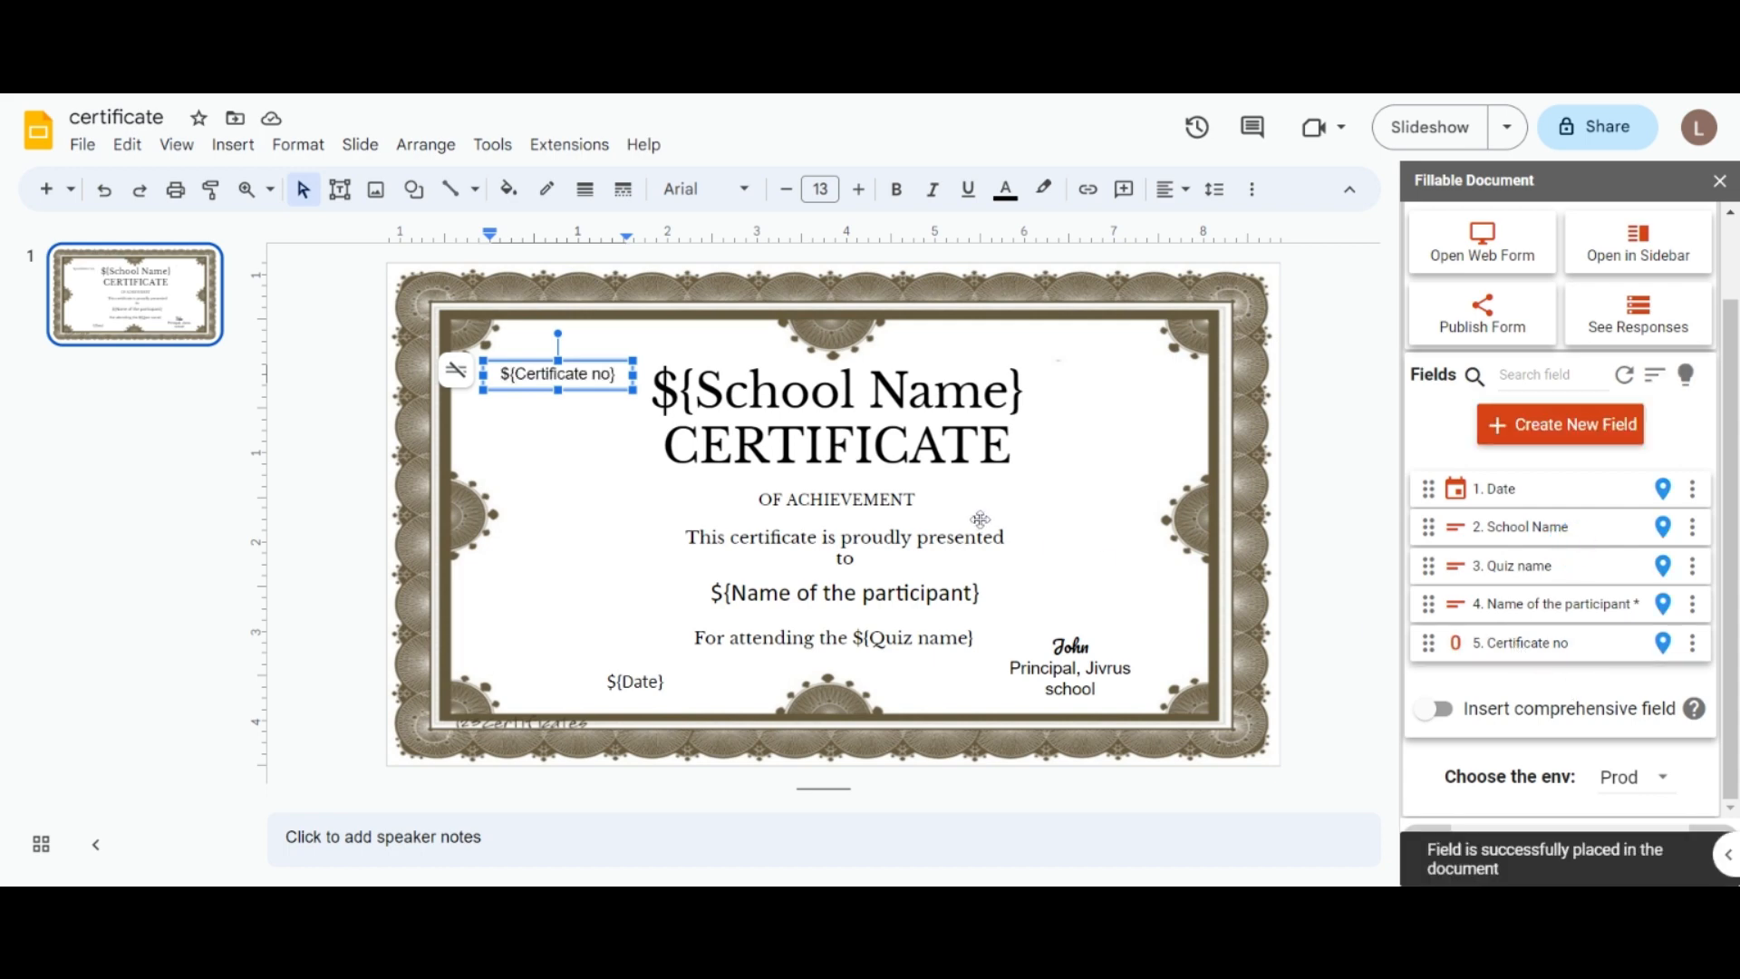
Step: Clone the Date field, delete the copy, and refresh the field list
left_click(1084, 524)
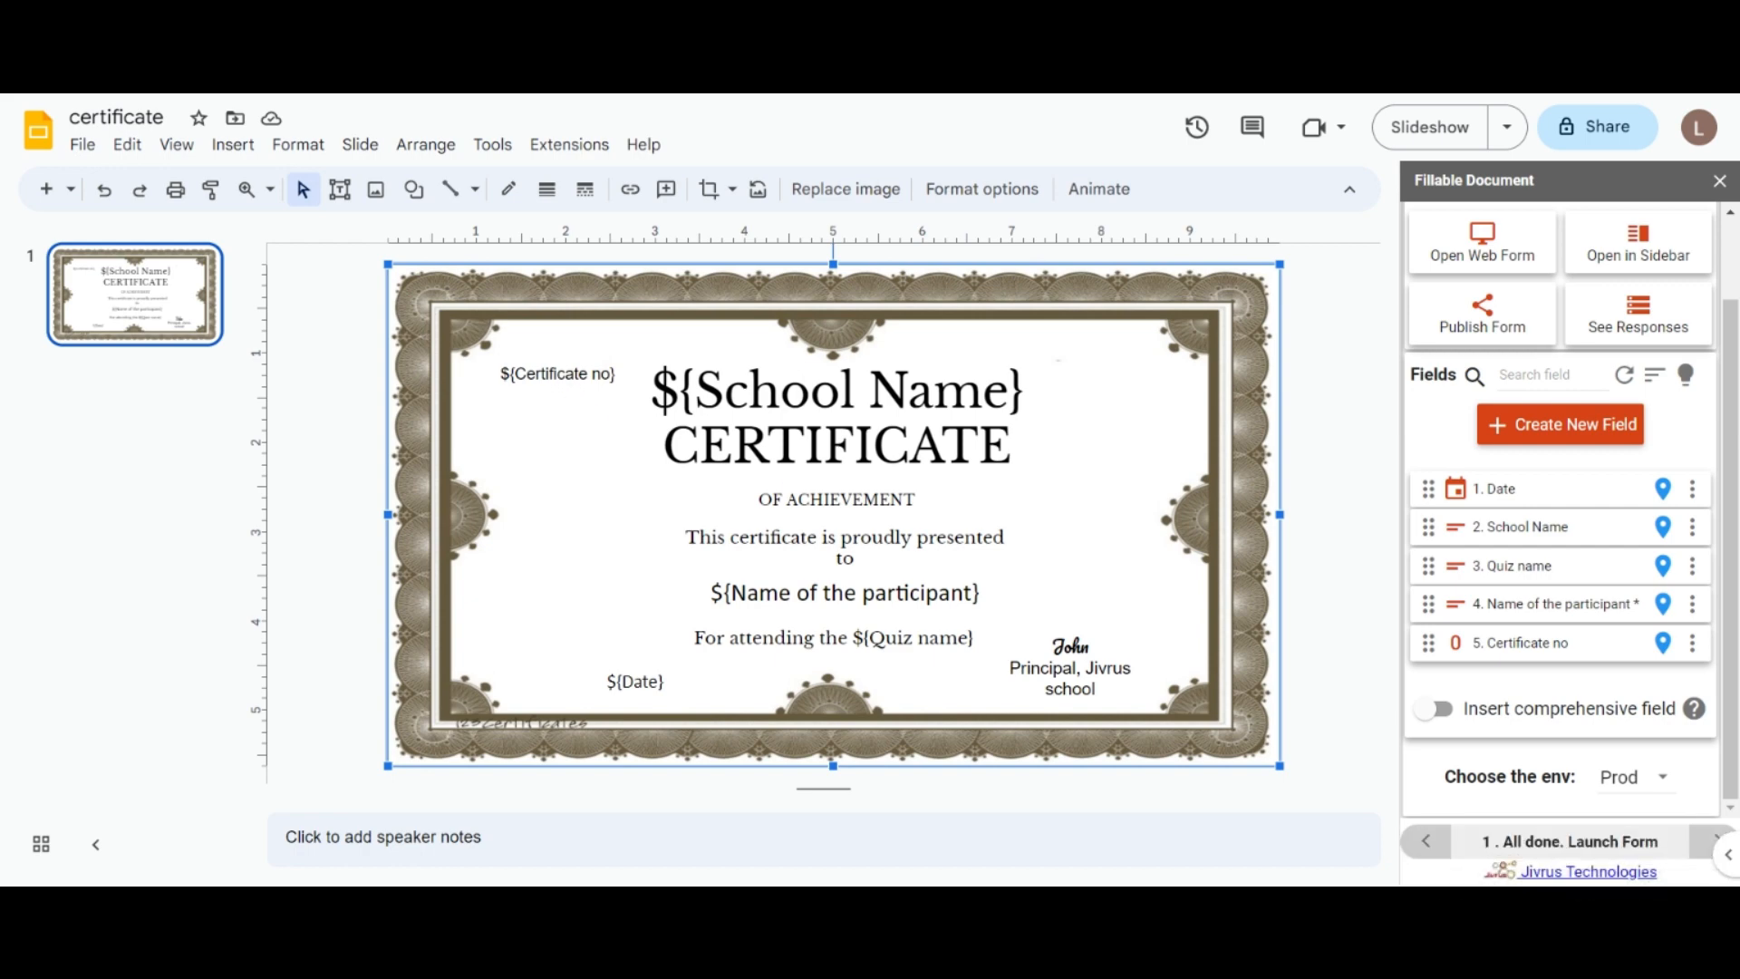
left_click(549, 373)
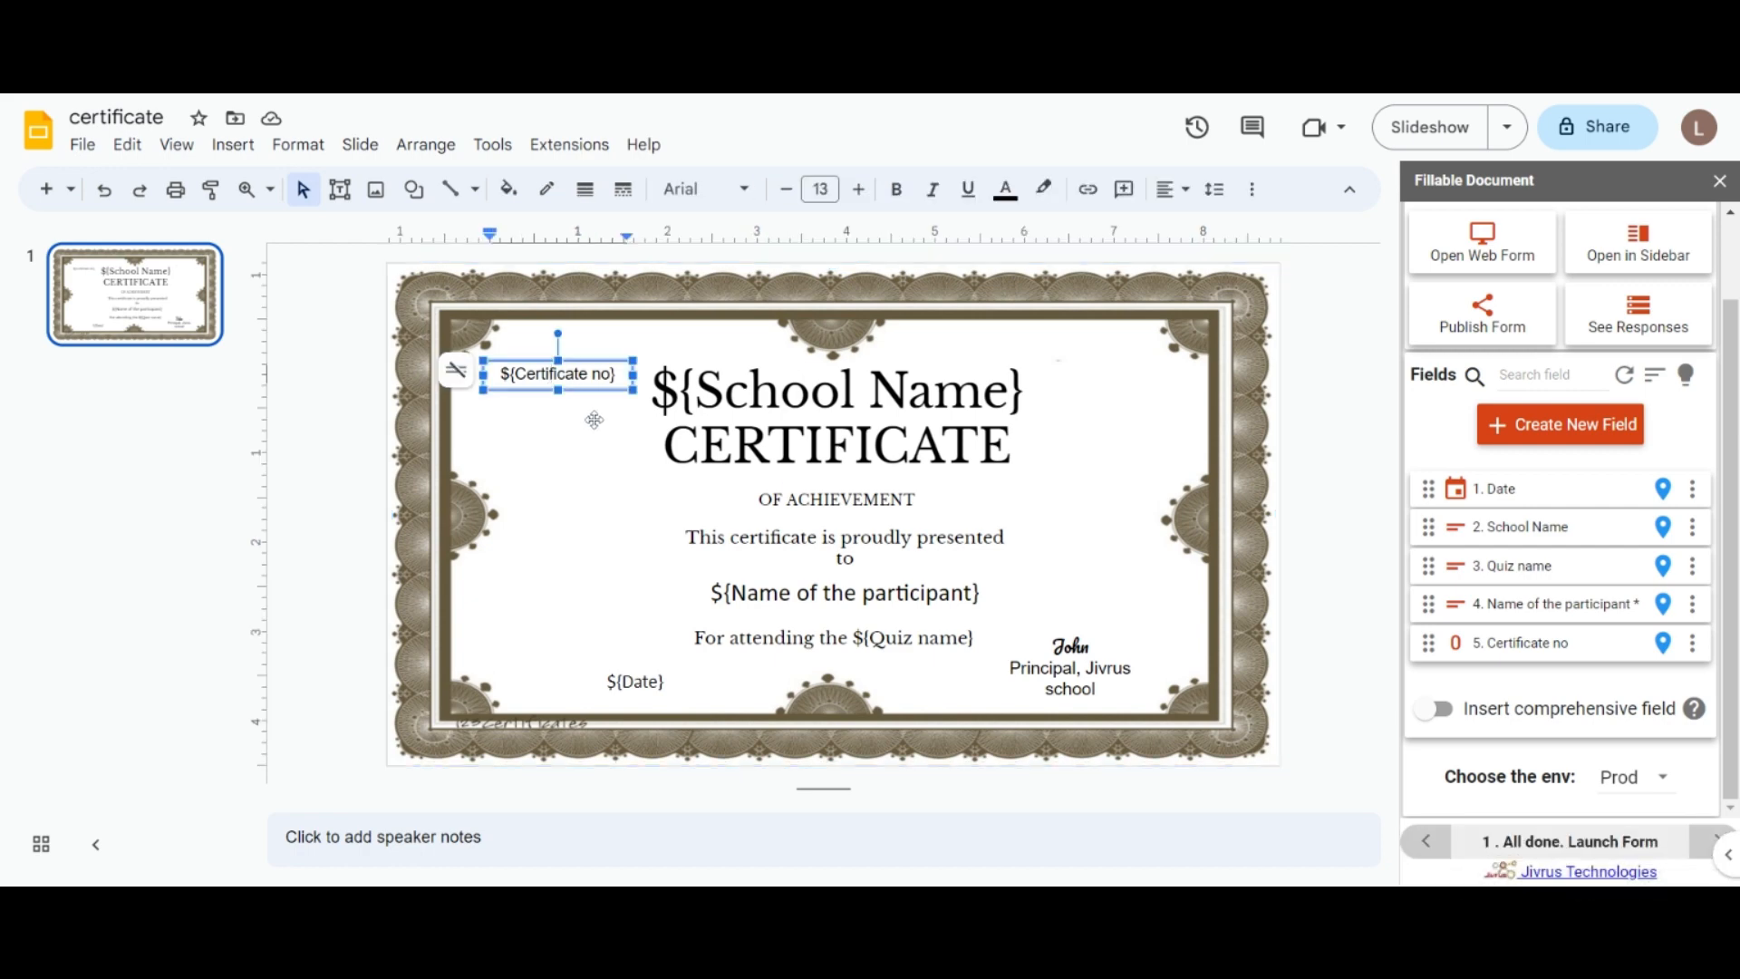
left_click(1545, 472)
type("da")
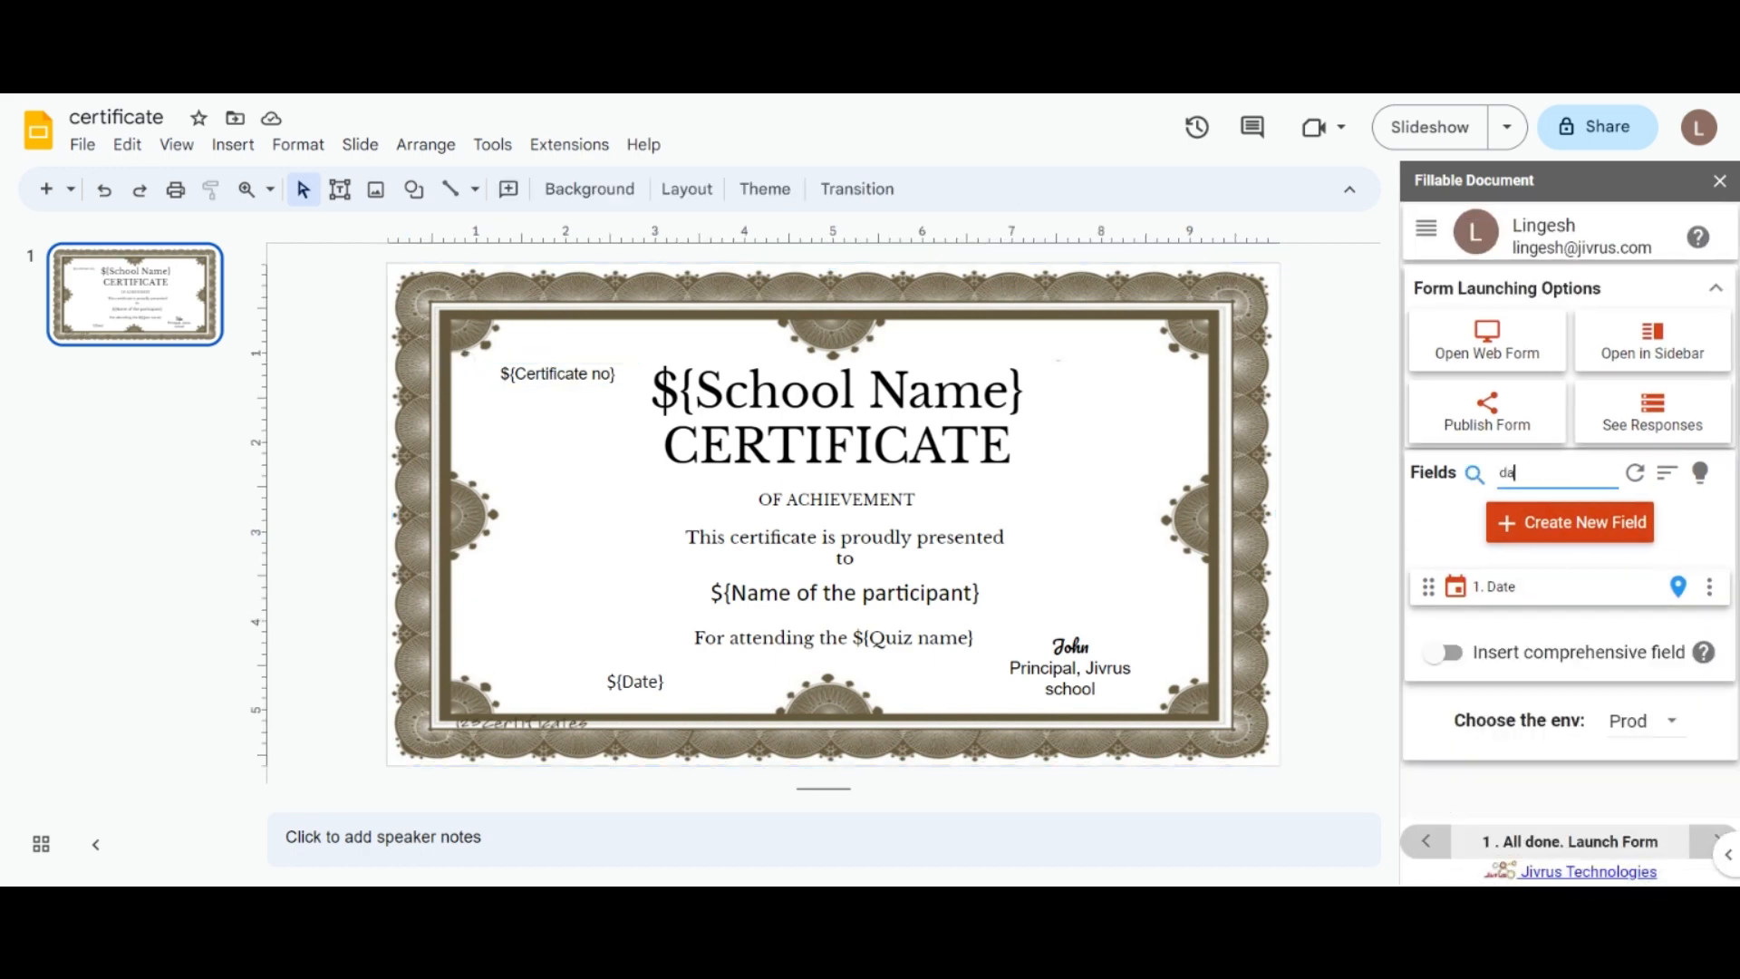
key("BackSpace")
key("BackSpace")
left_click(1692, 586)
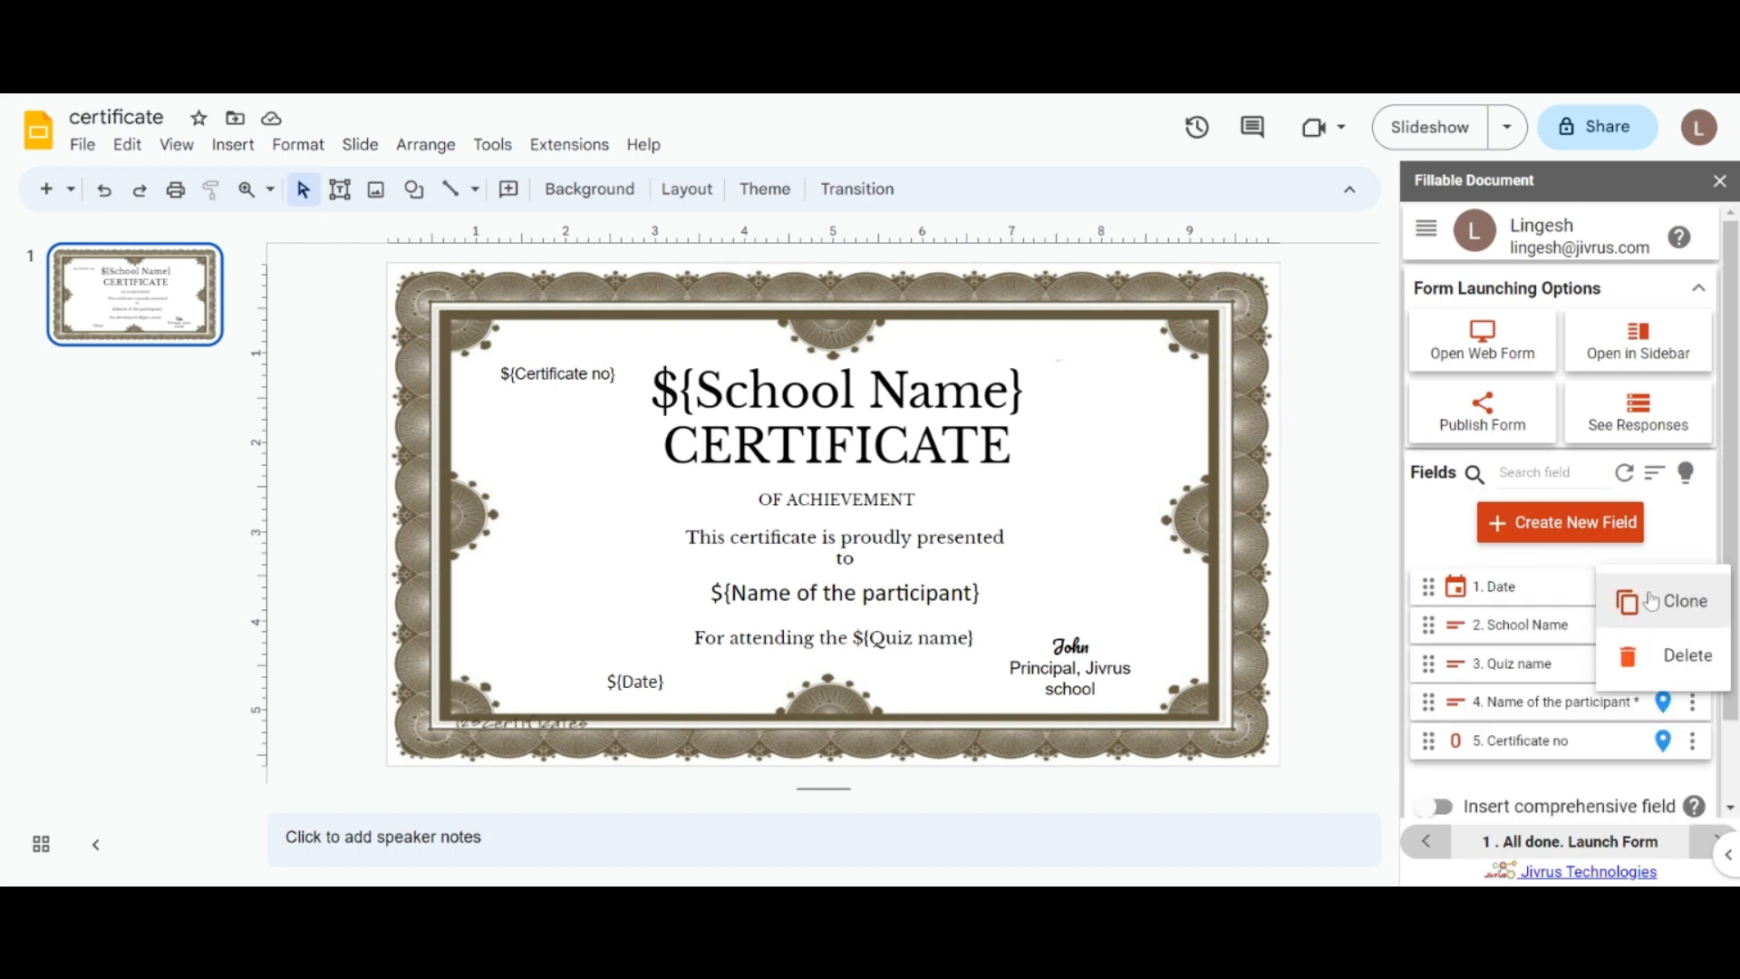
left_click(1663, 600)
left_click(1692, 625)
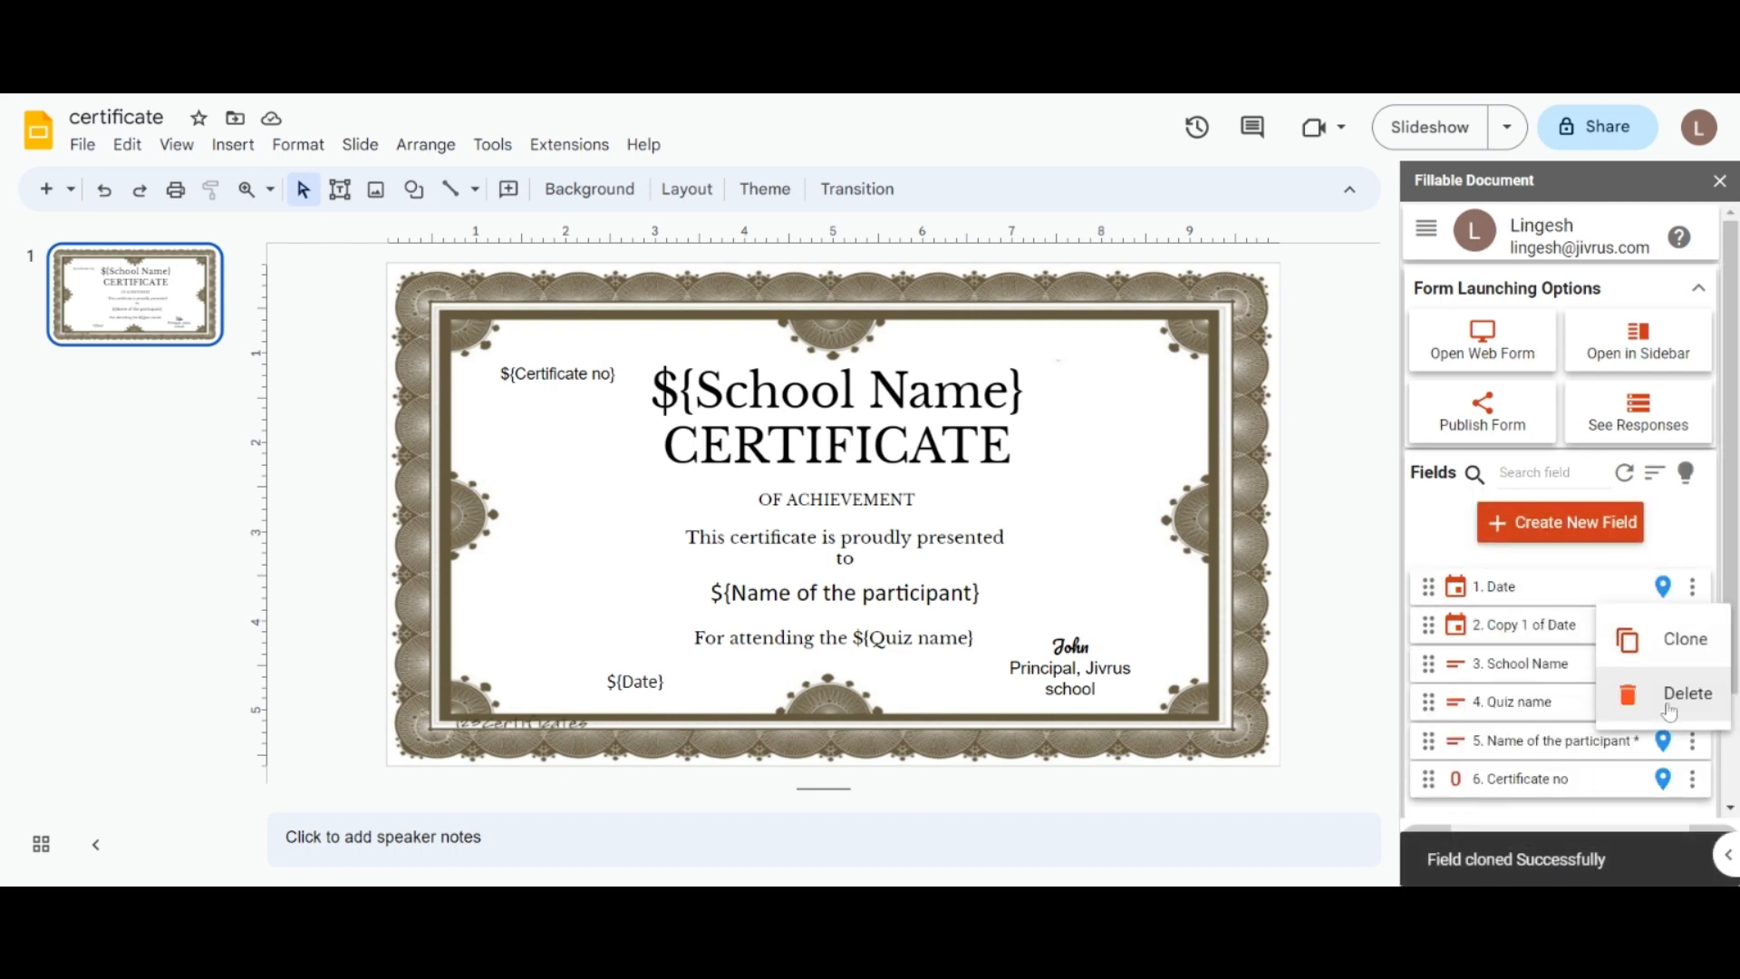
left_click(1678, 692)
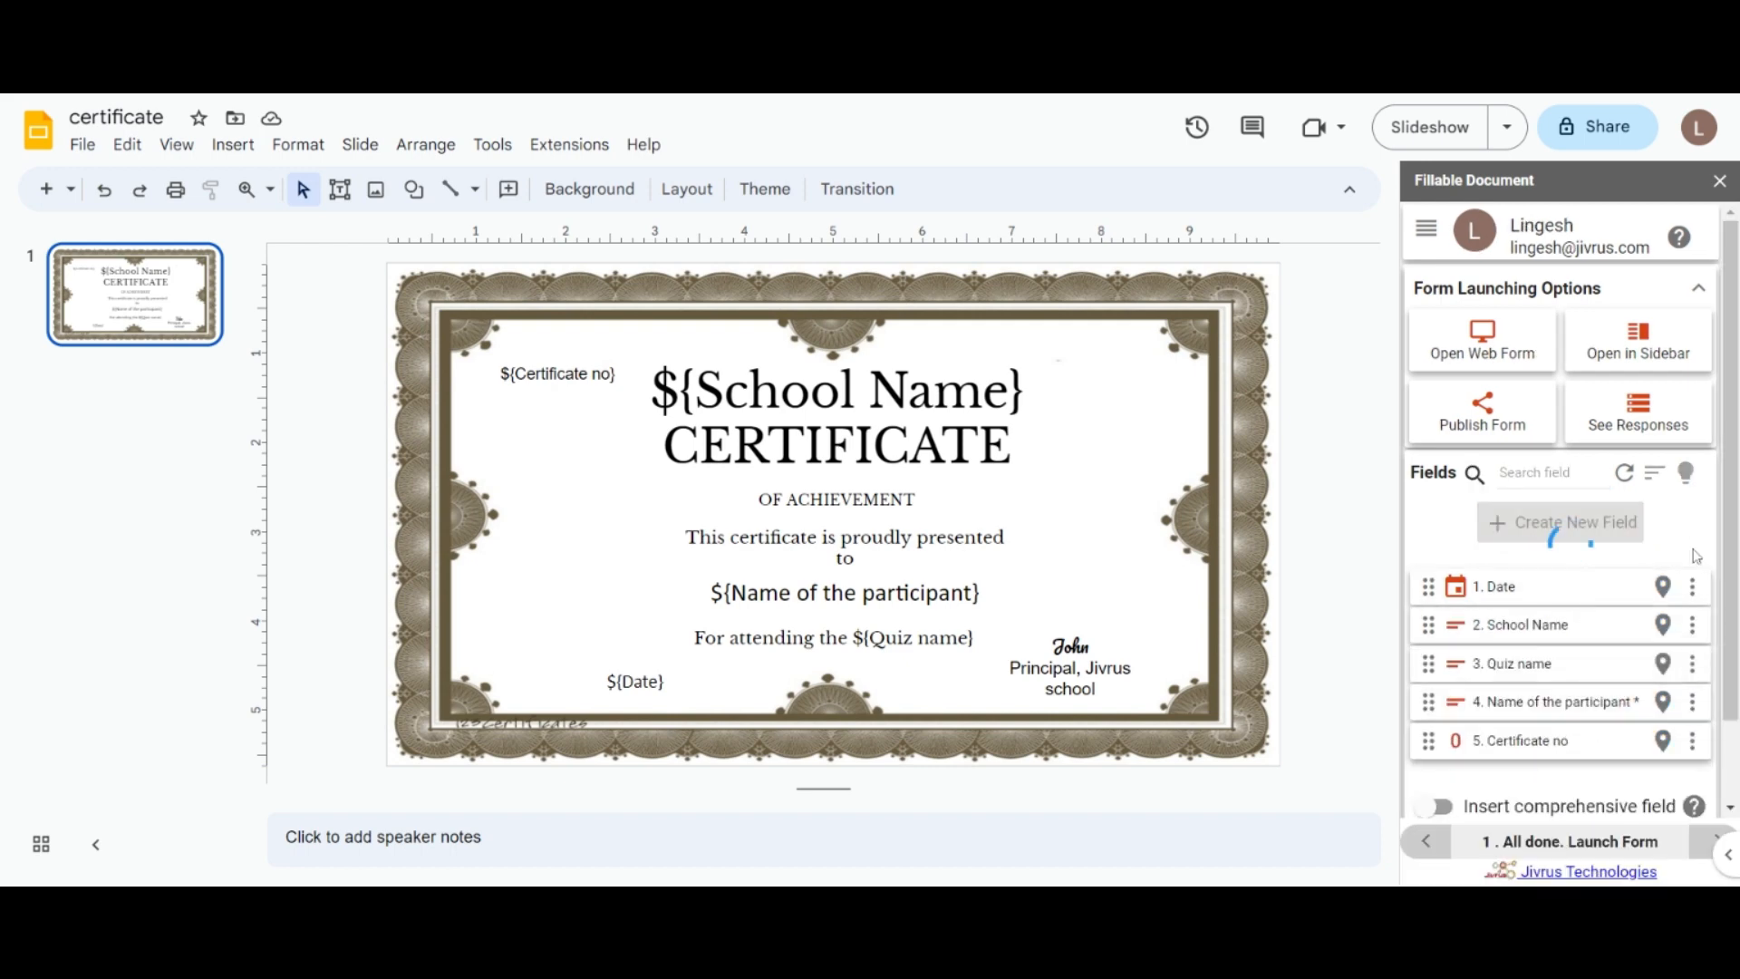
left_click(1624, 472)
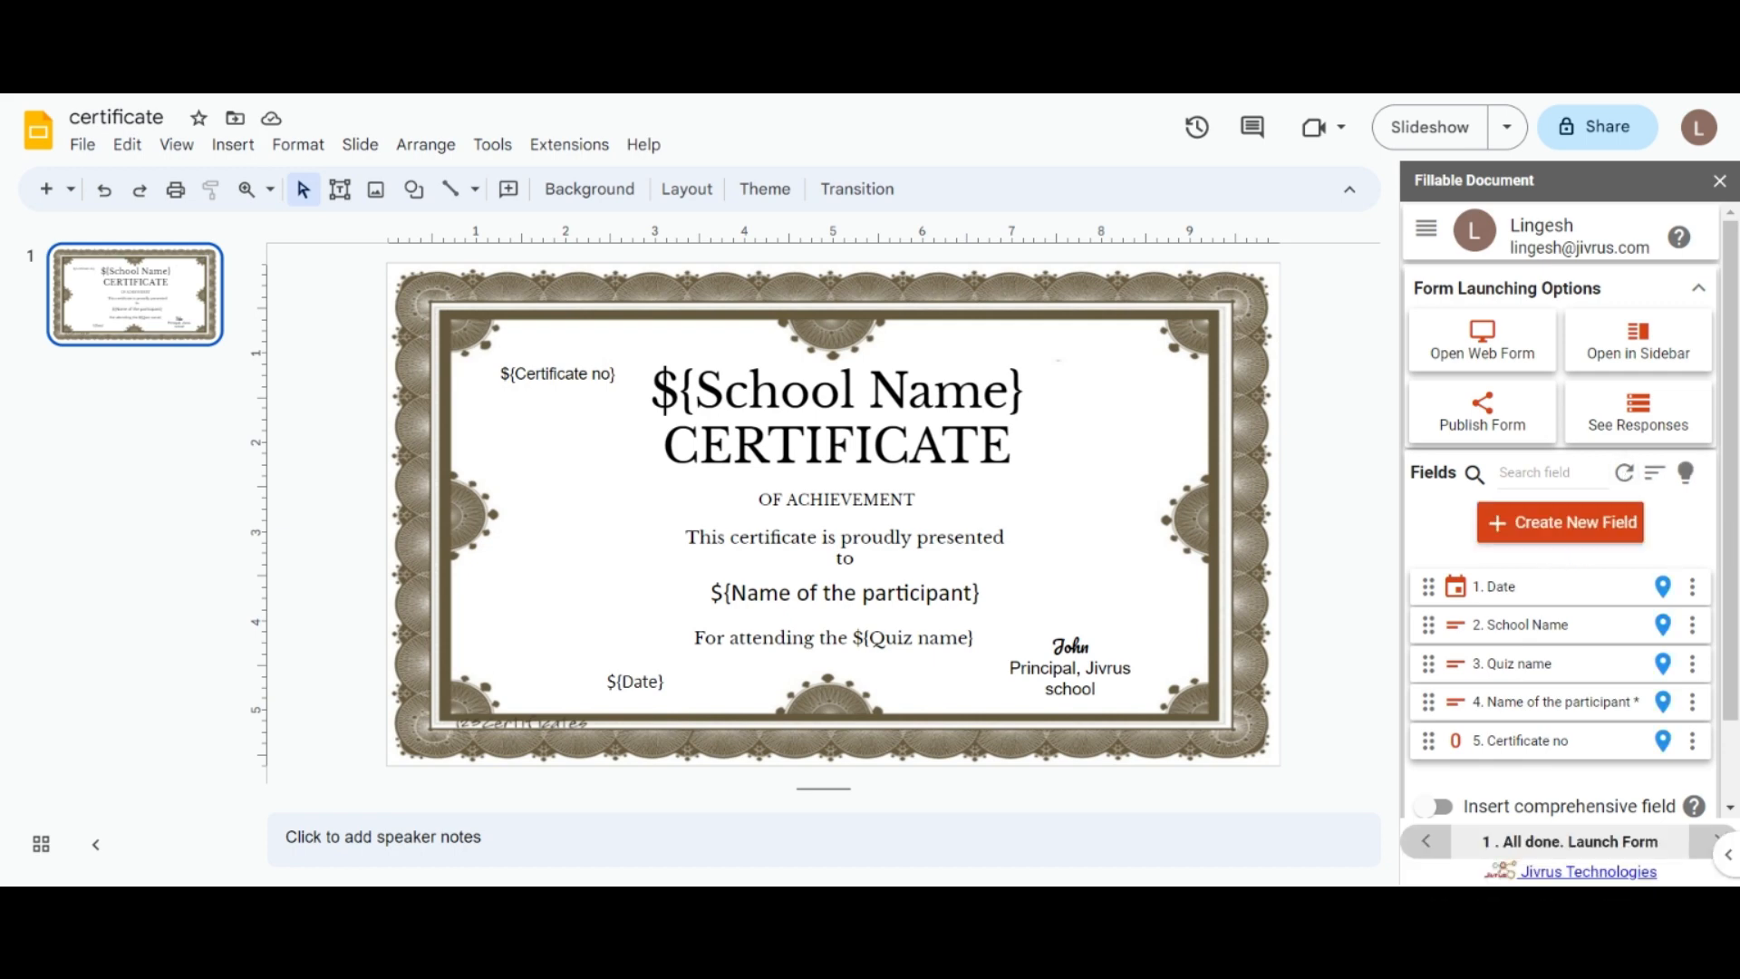
Step: Move Certificate no, School Name and Name of the participant into the top three places
left_click_drag(1567, 739, 1519, 594)
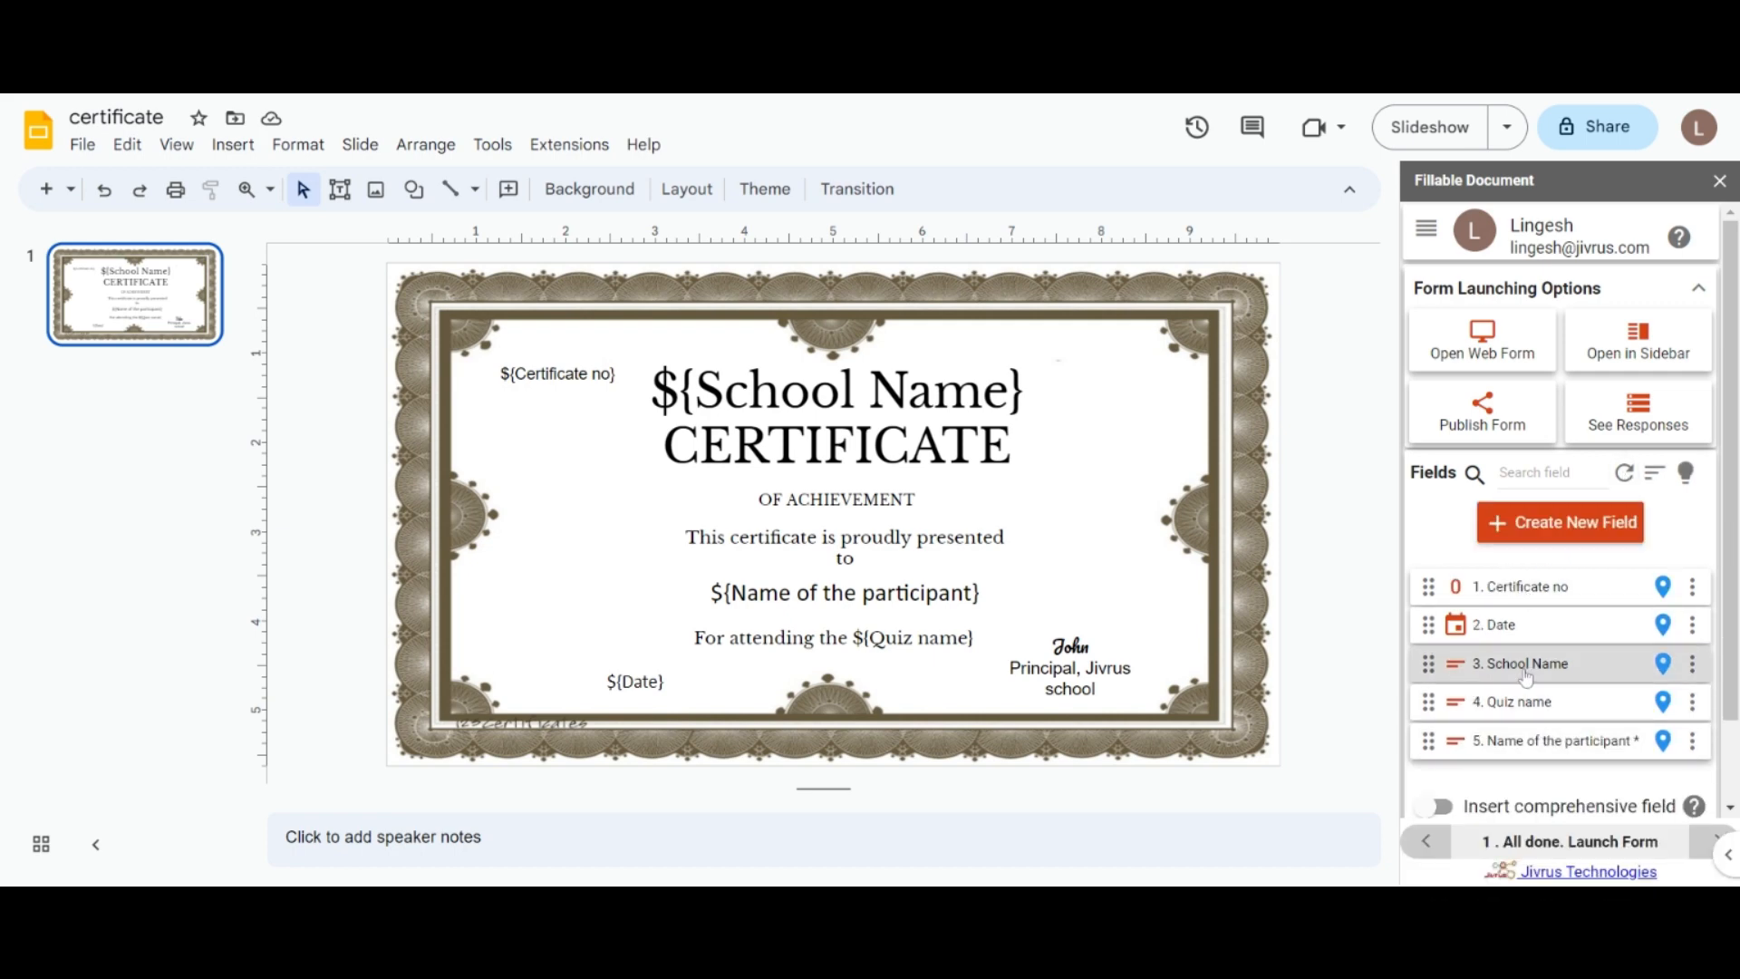
left_click_drag(1525, 666, 1519, 626)
left_click_drag(1548, 745, 1541, 661)
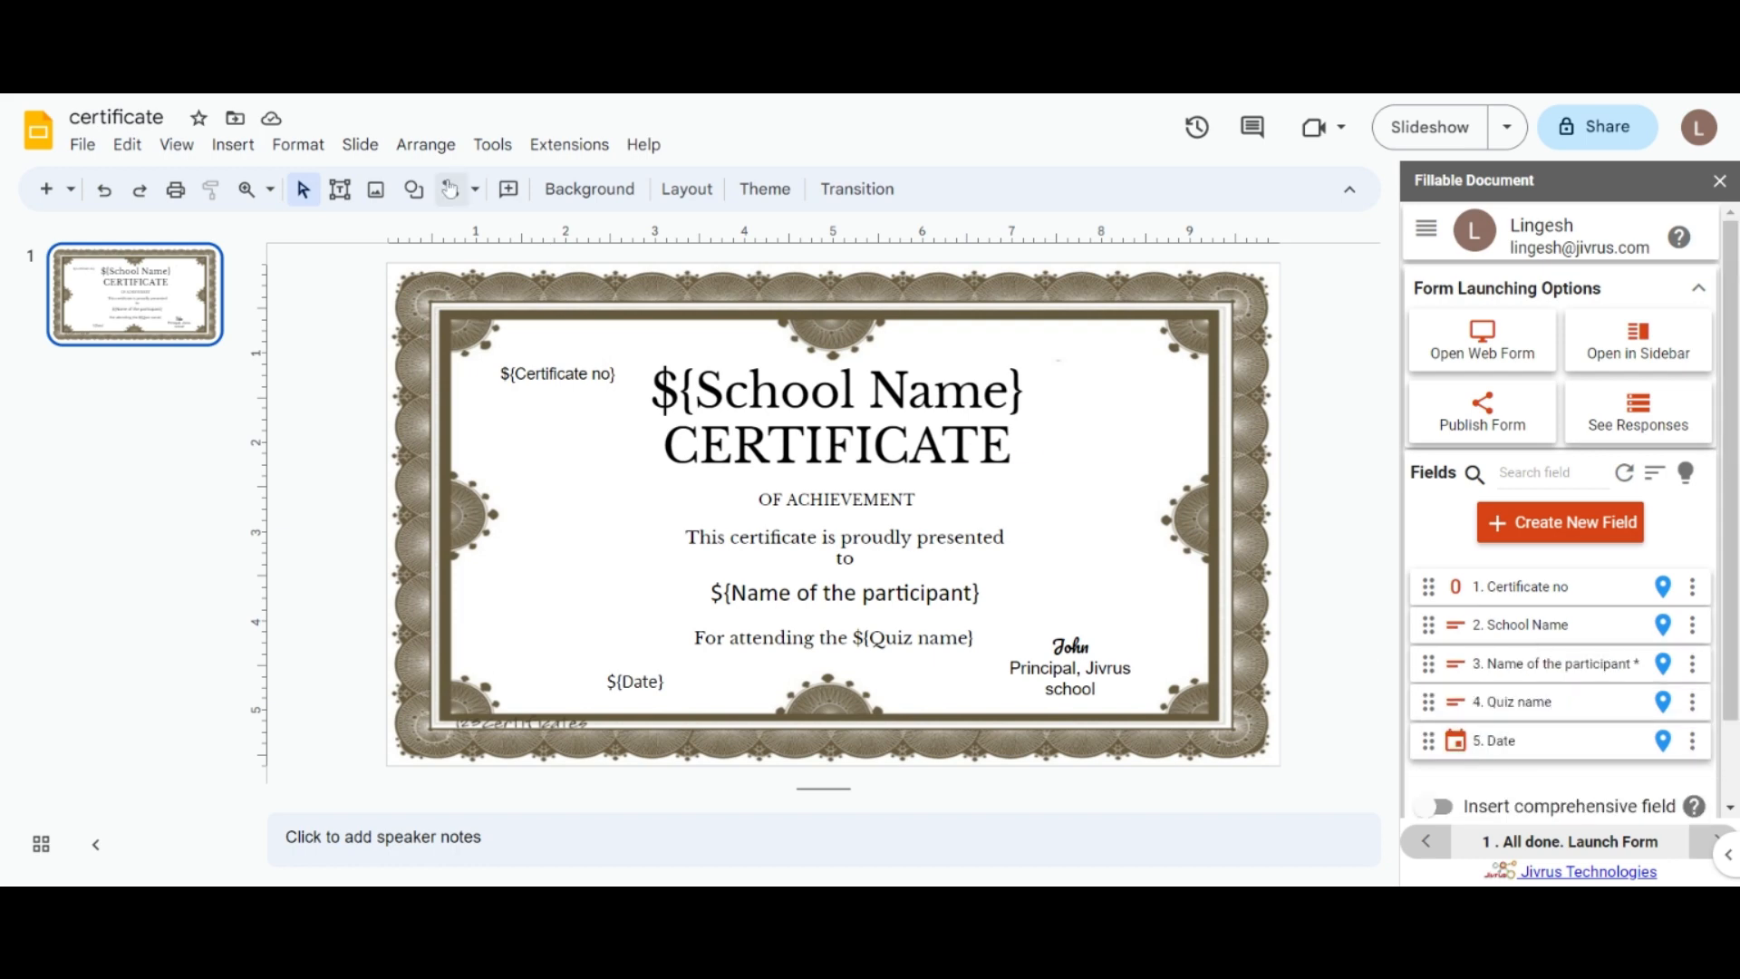
scroll(1735, 512, "down", 1)
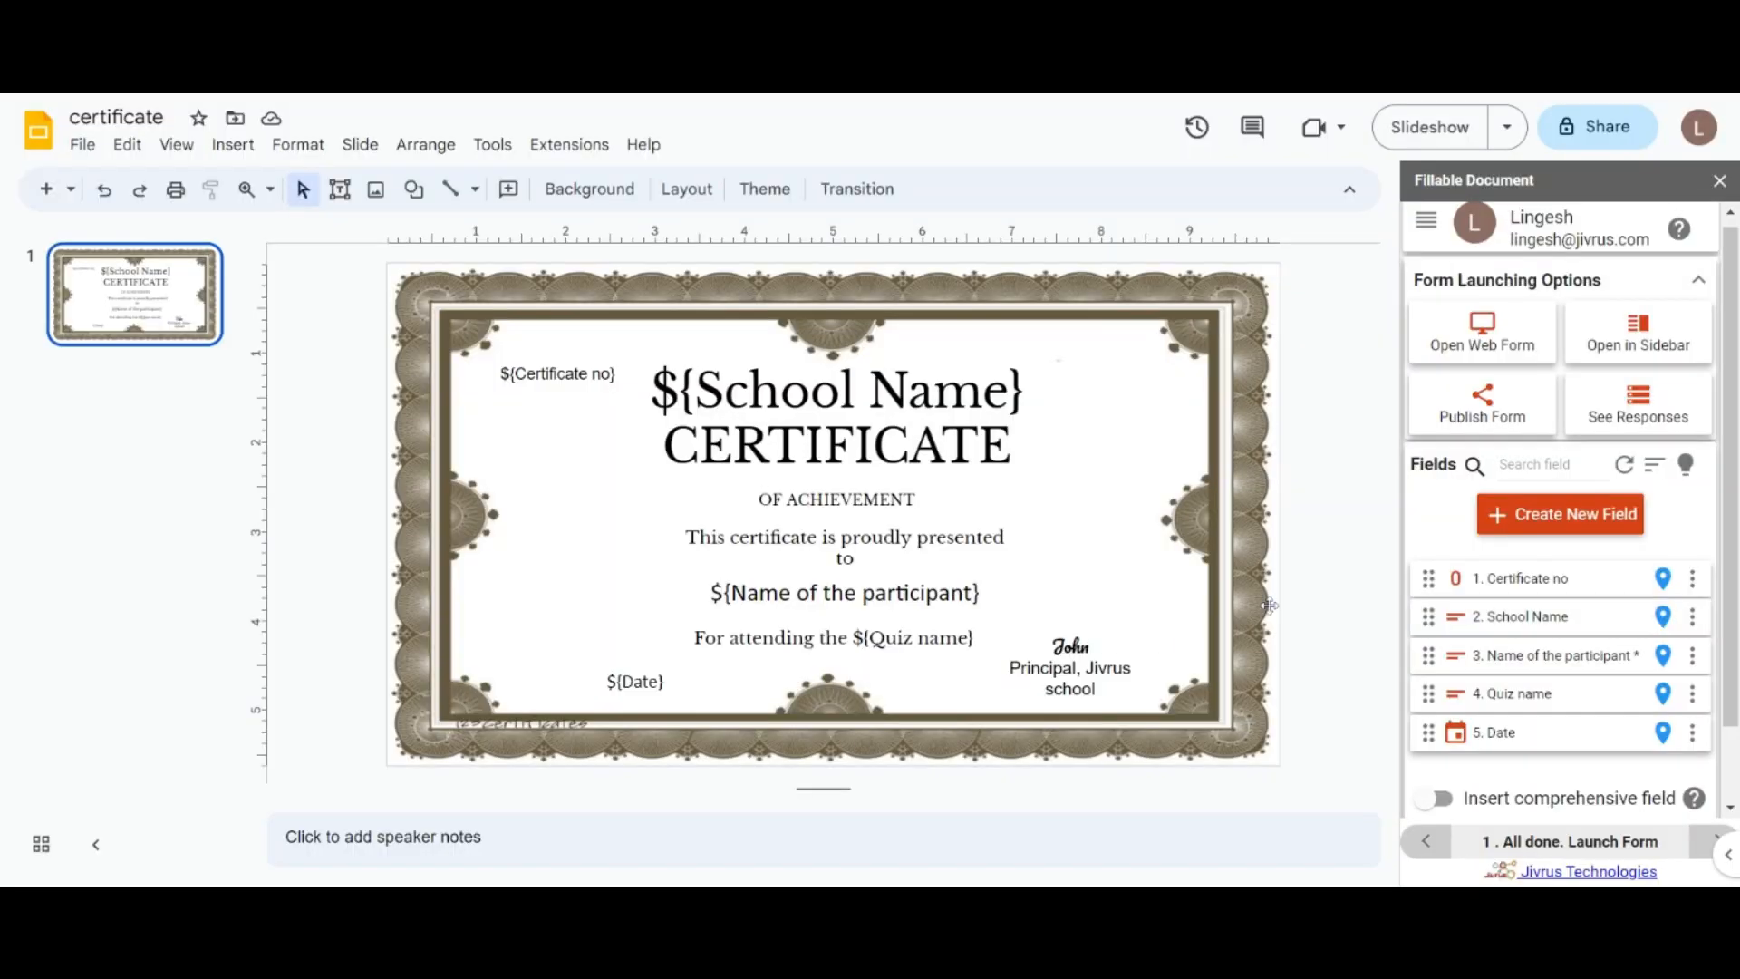
left_click_drag(1733, 433, 1735, 428)
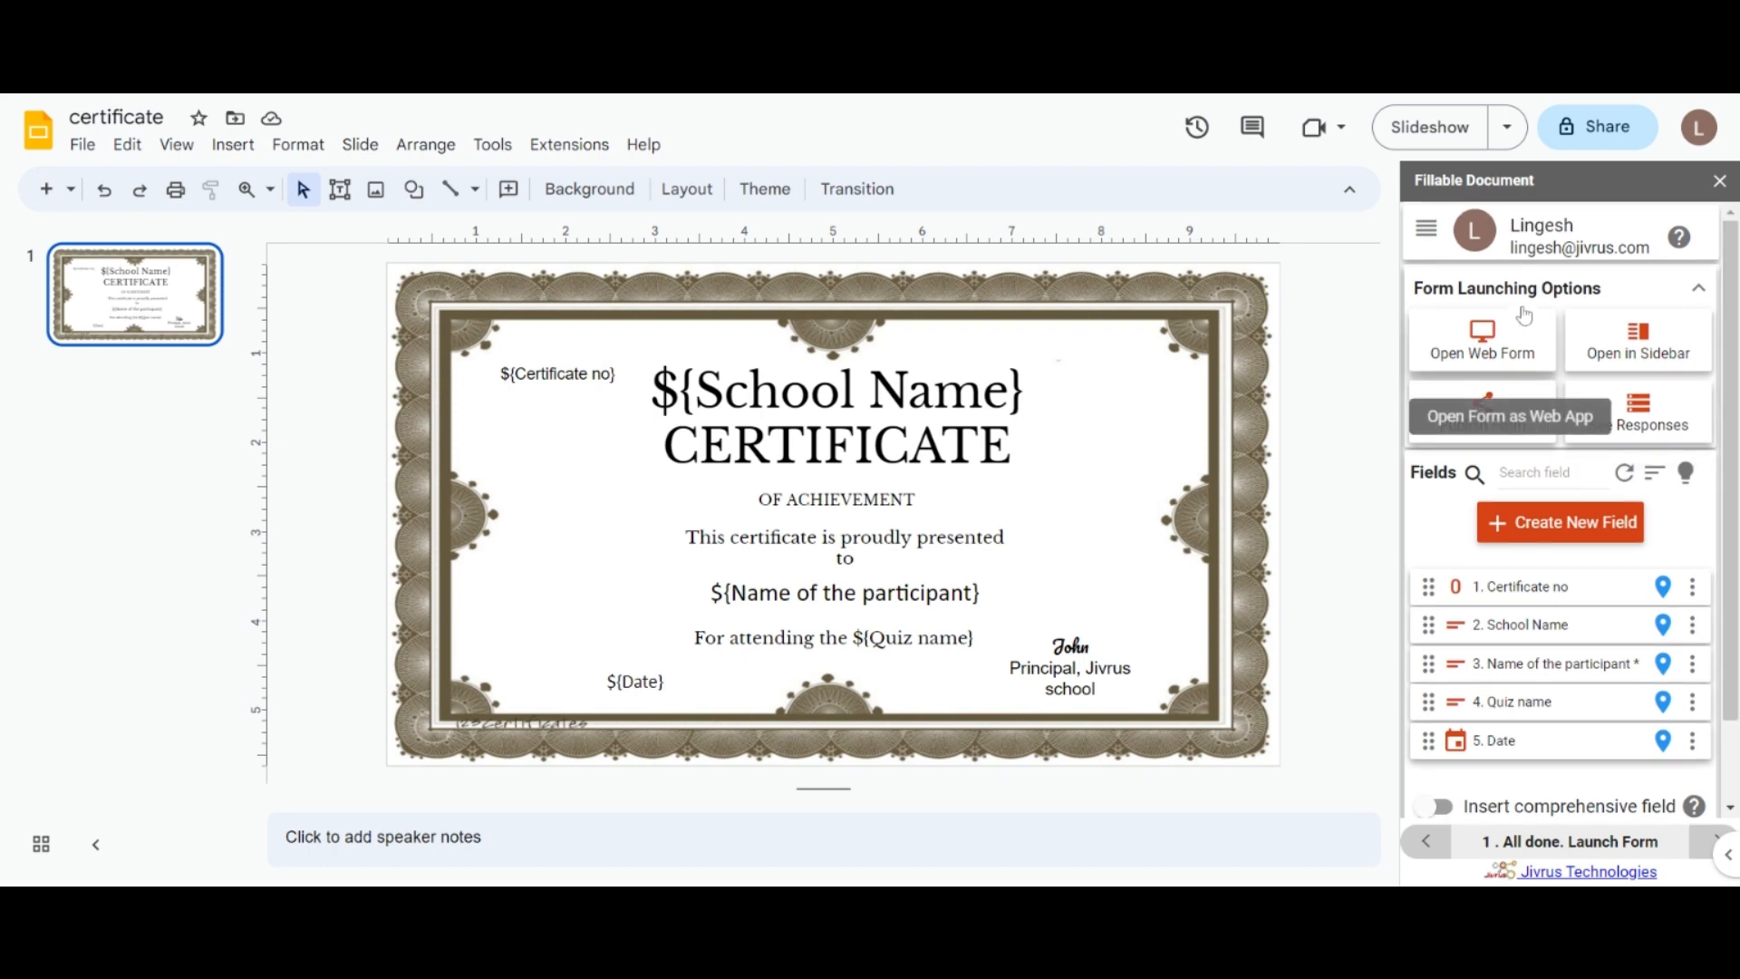
left_click(1427, 228)
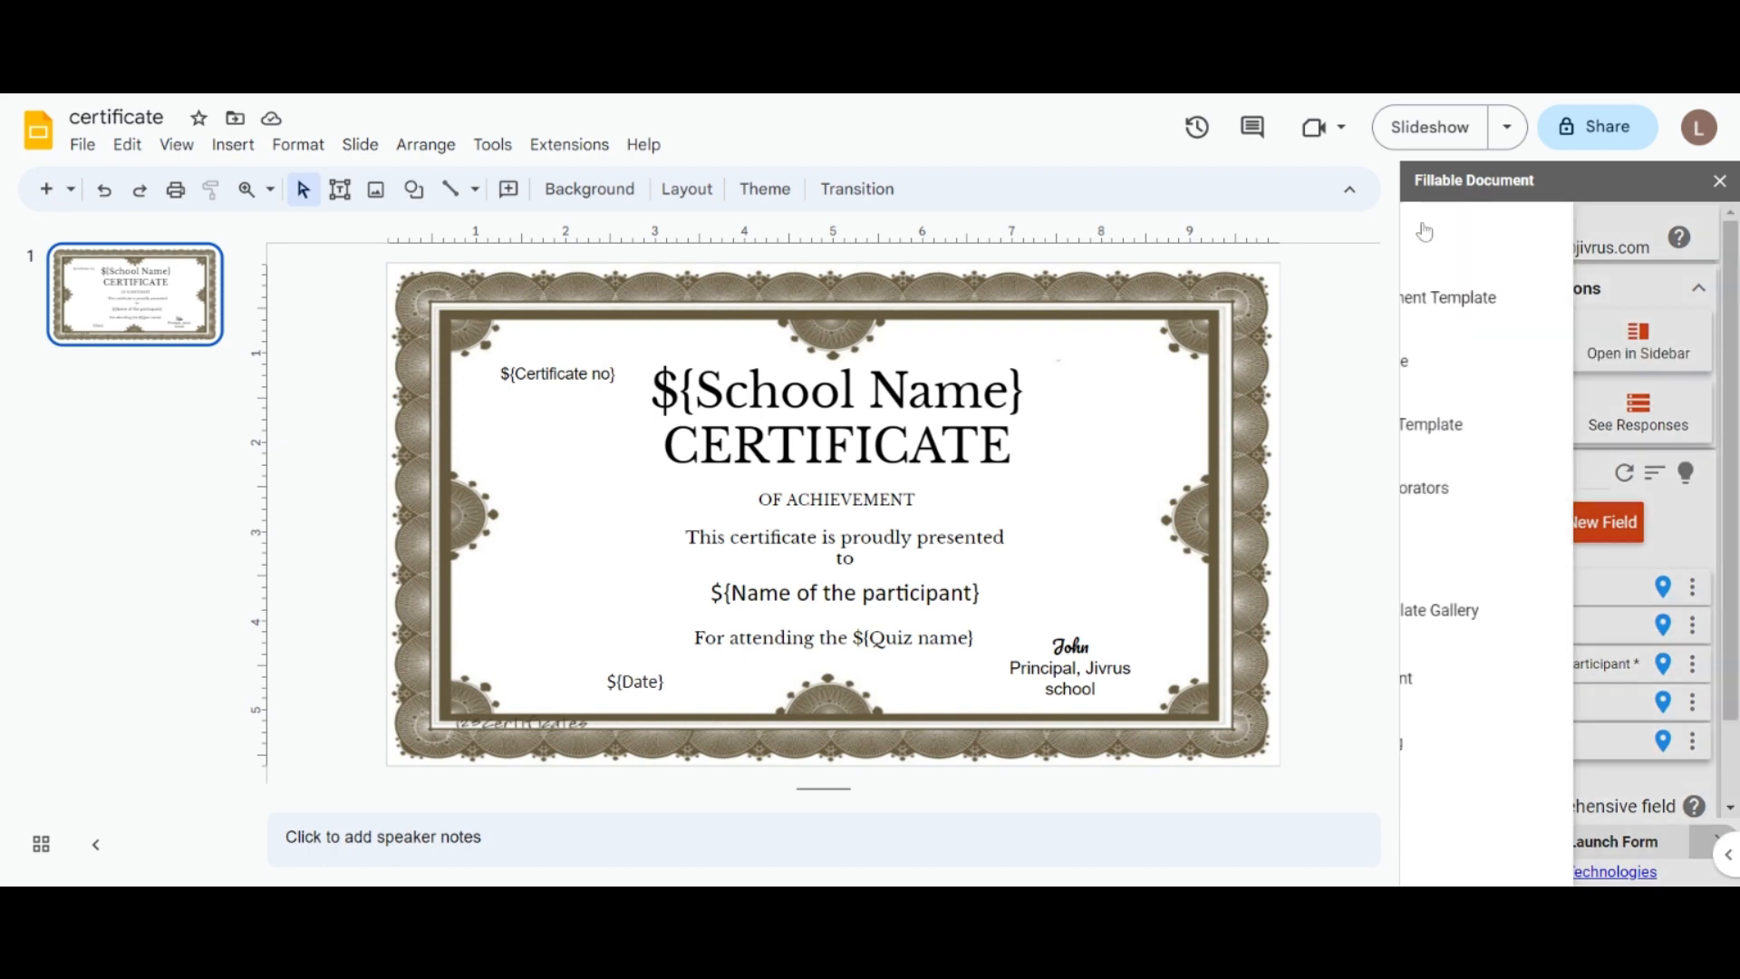
Step: Add the Fillable Document for Slides - Demo file as a template, then remove it
left_click(1489, 315)
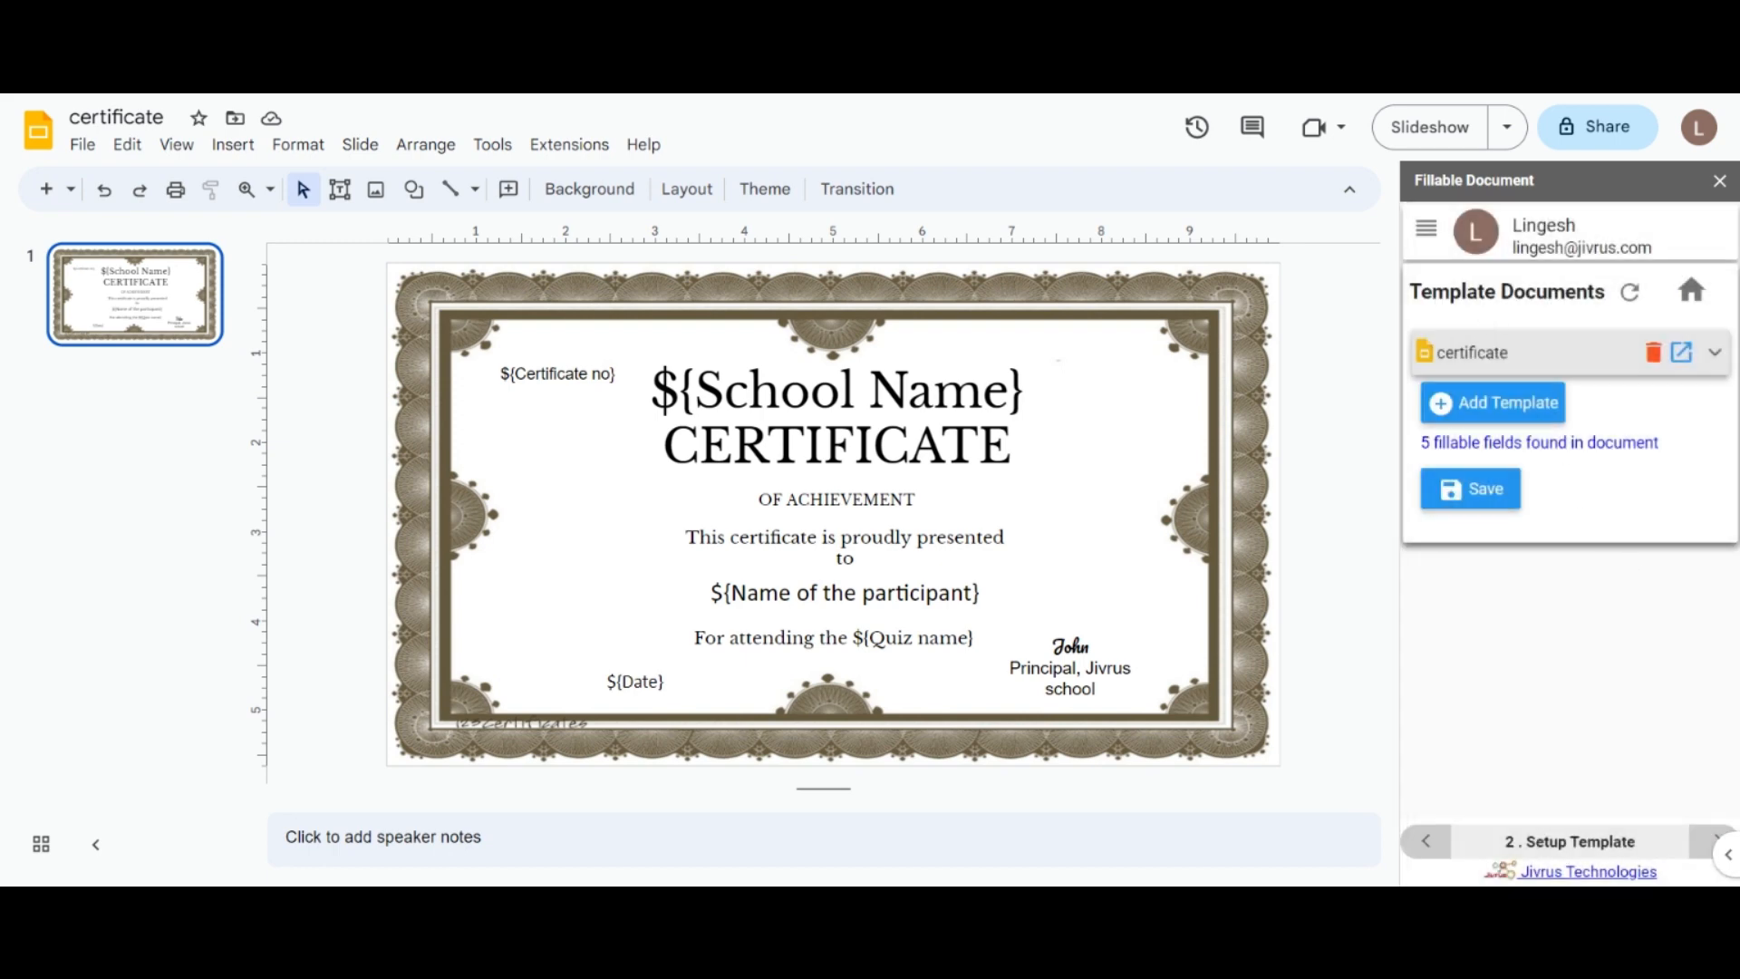
left_click(1490, 413)
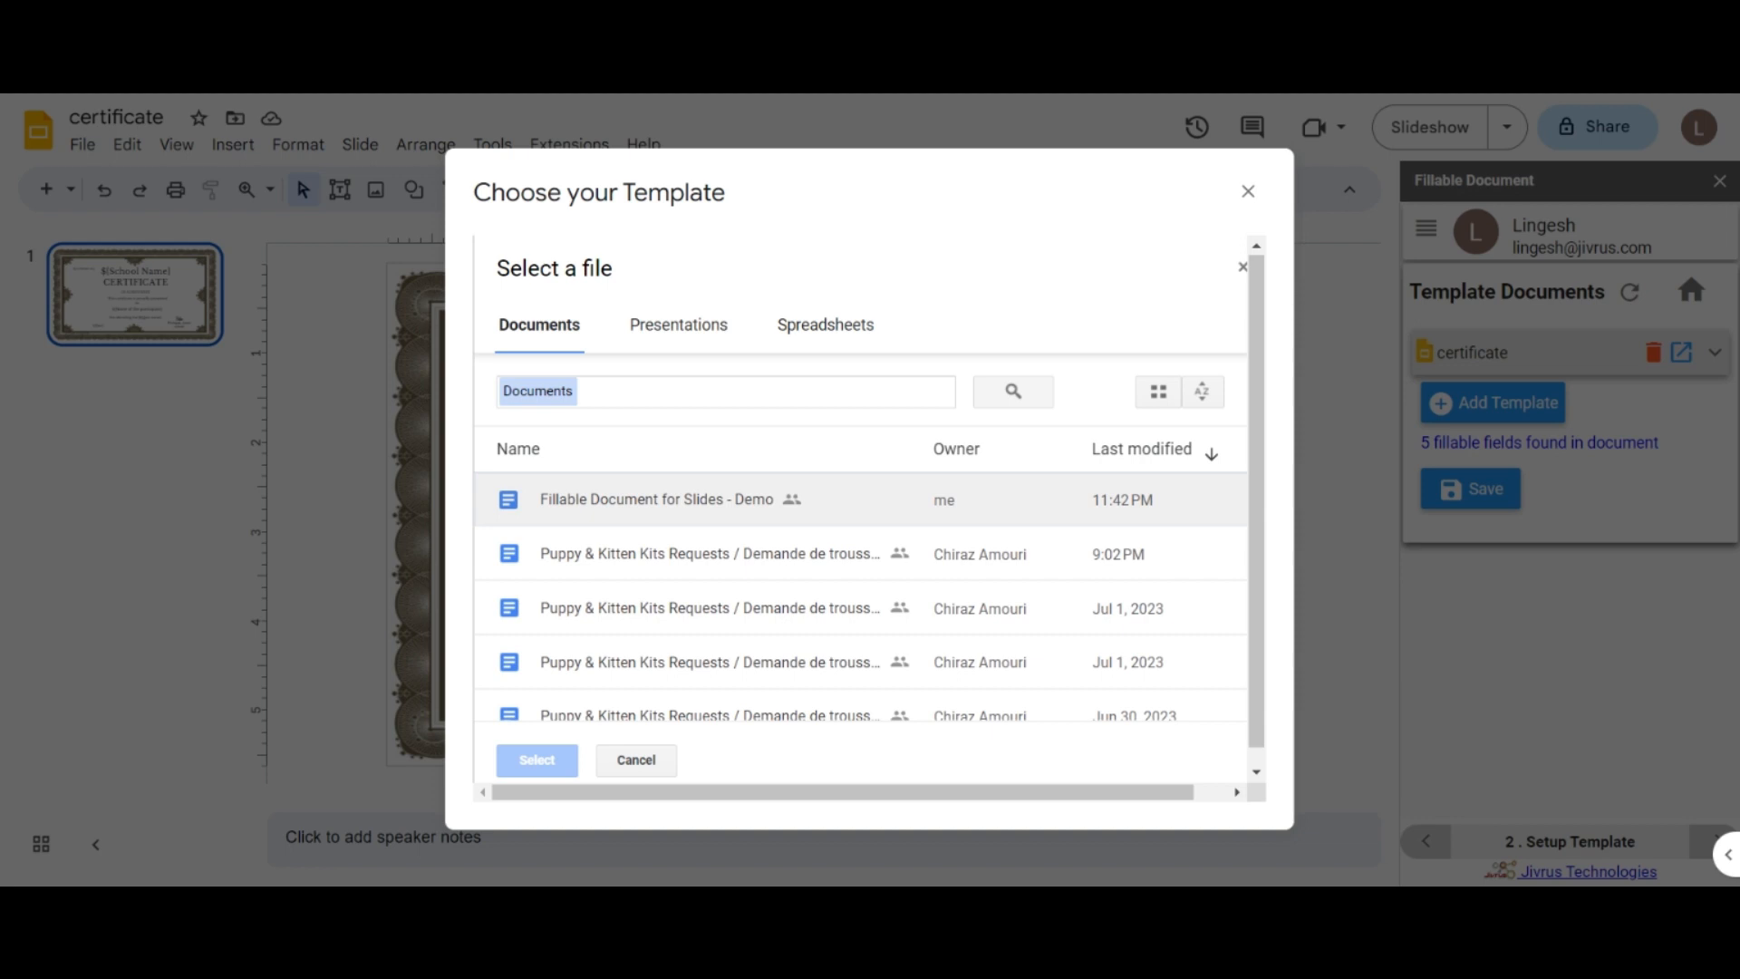
left_click(870, 500)
left_click(537, 760)
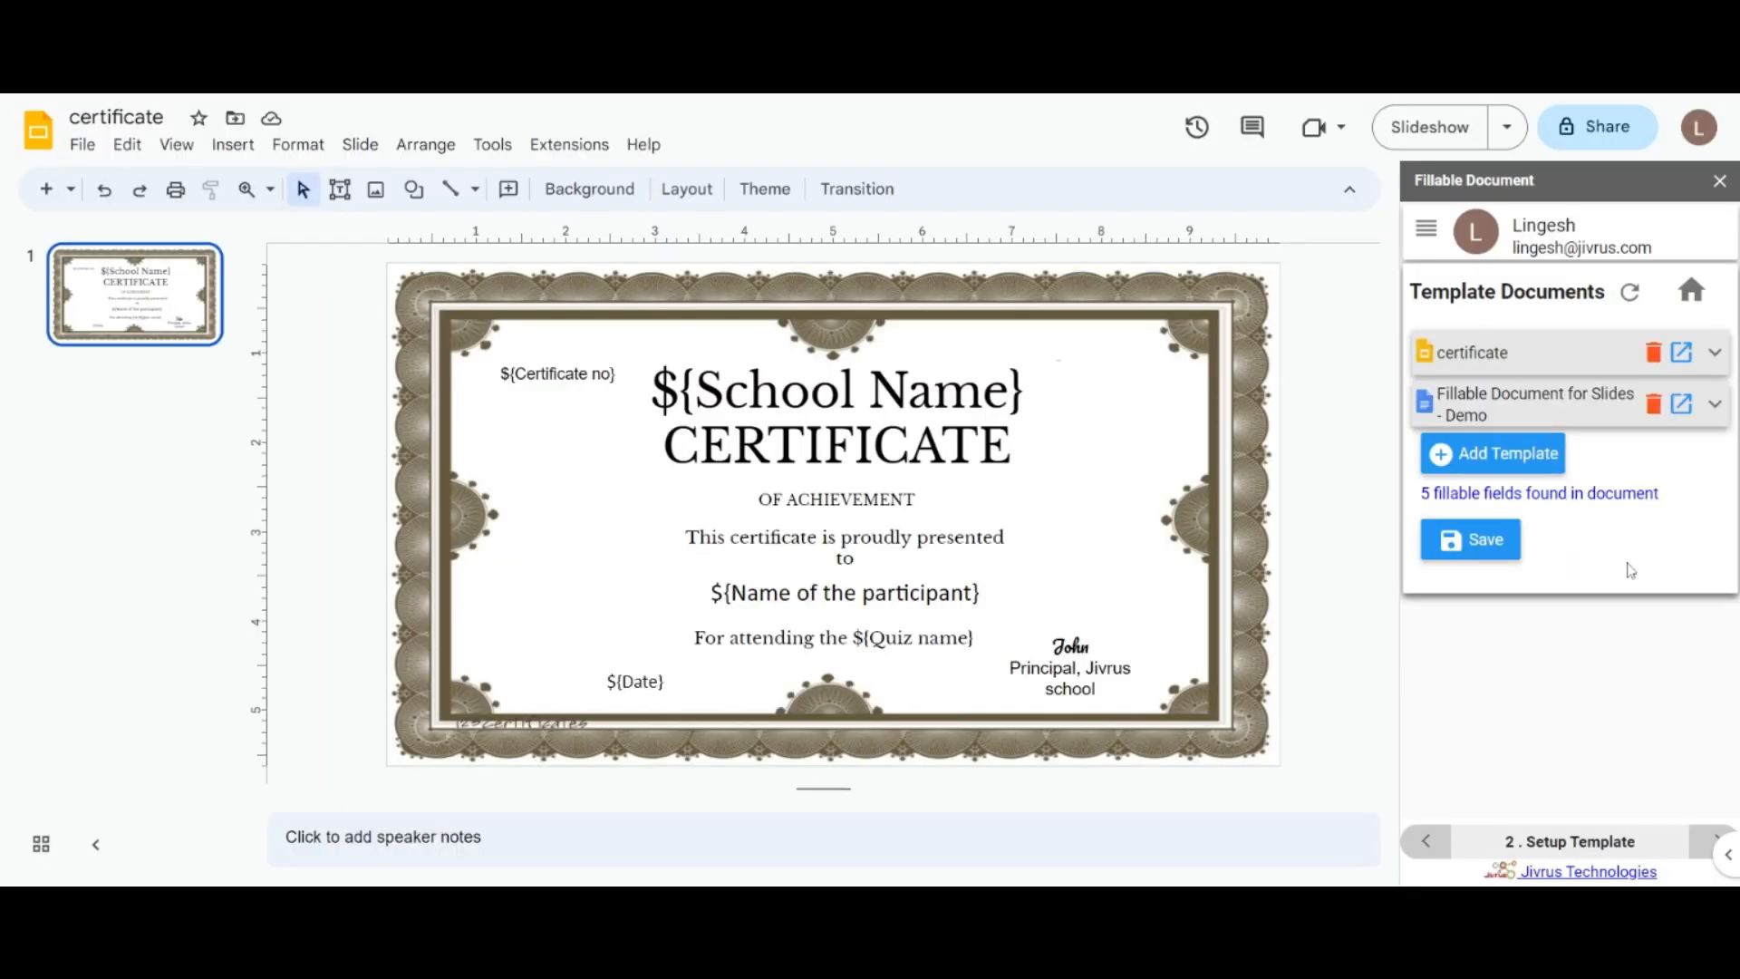
left_click(1655, 405)
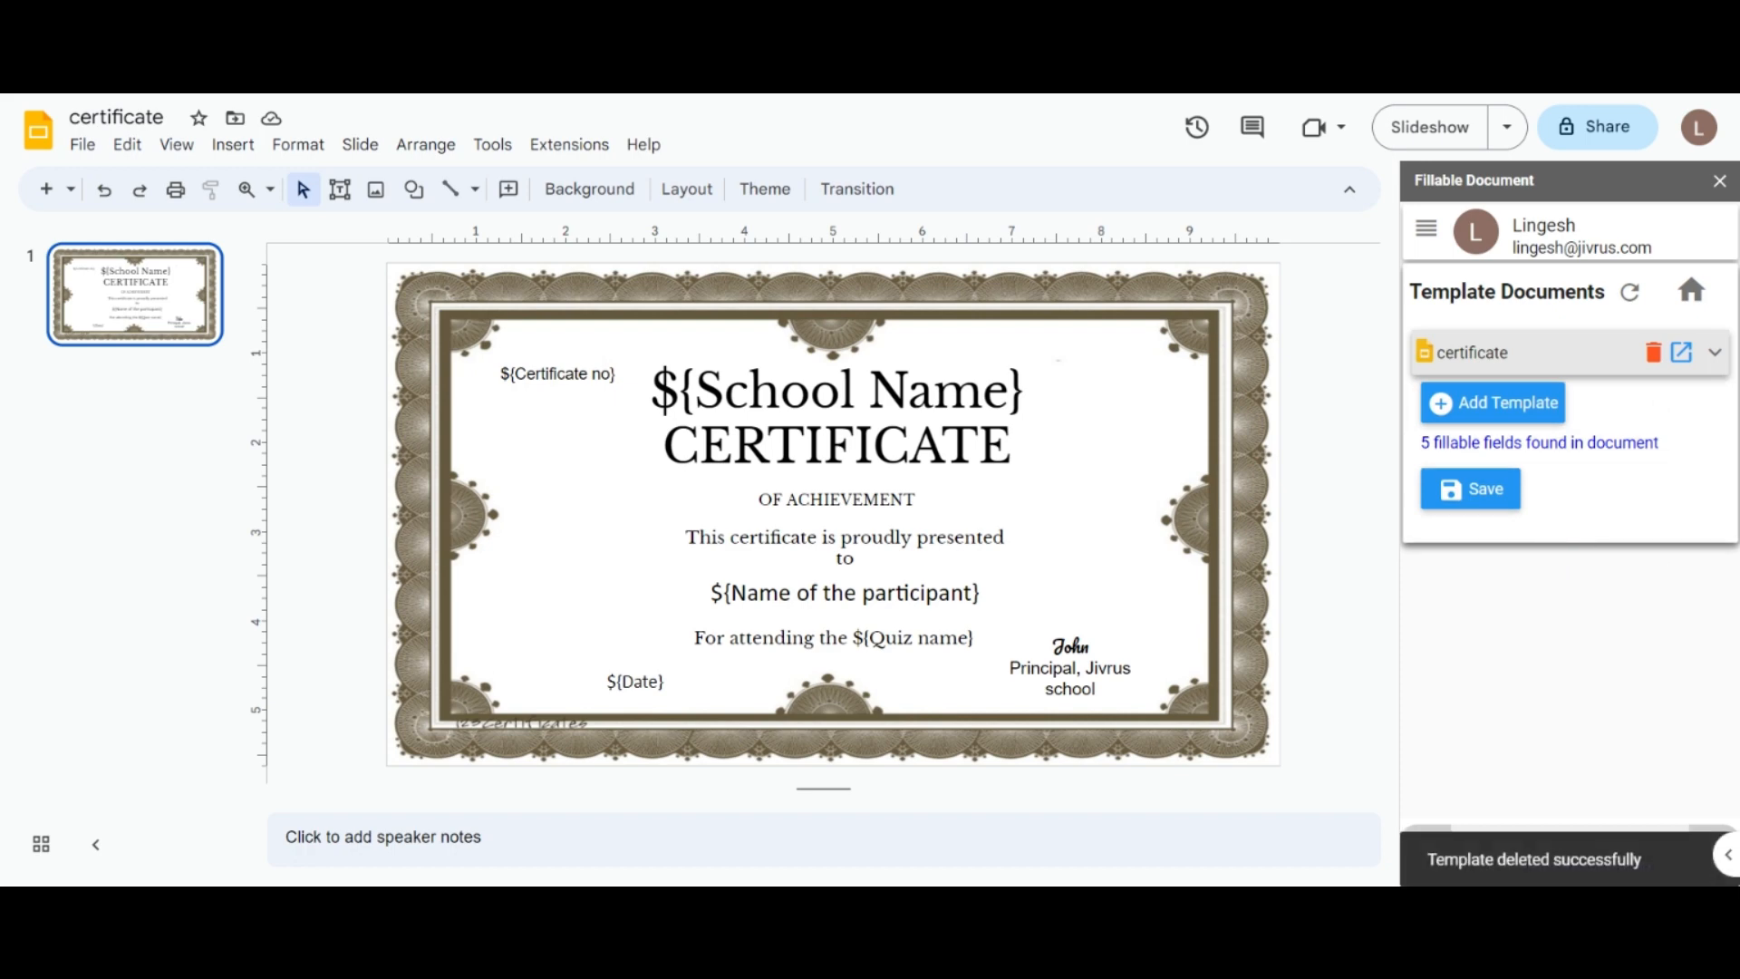
Step: Add PowerPoint (.pptx) and ODP (.odp) outputs to the certificate template
left_click(1715, 353)
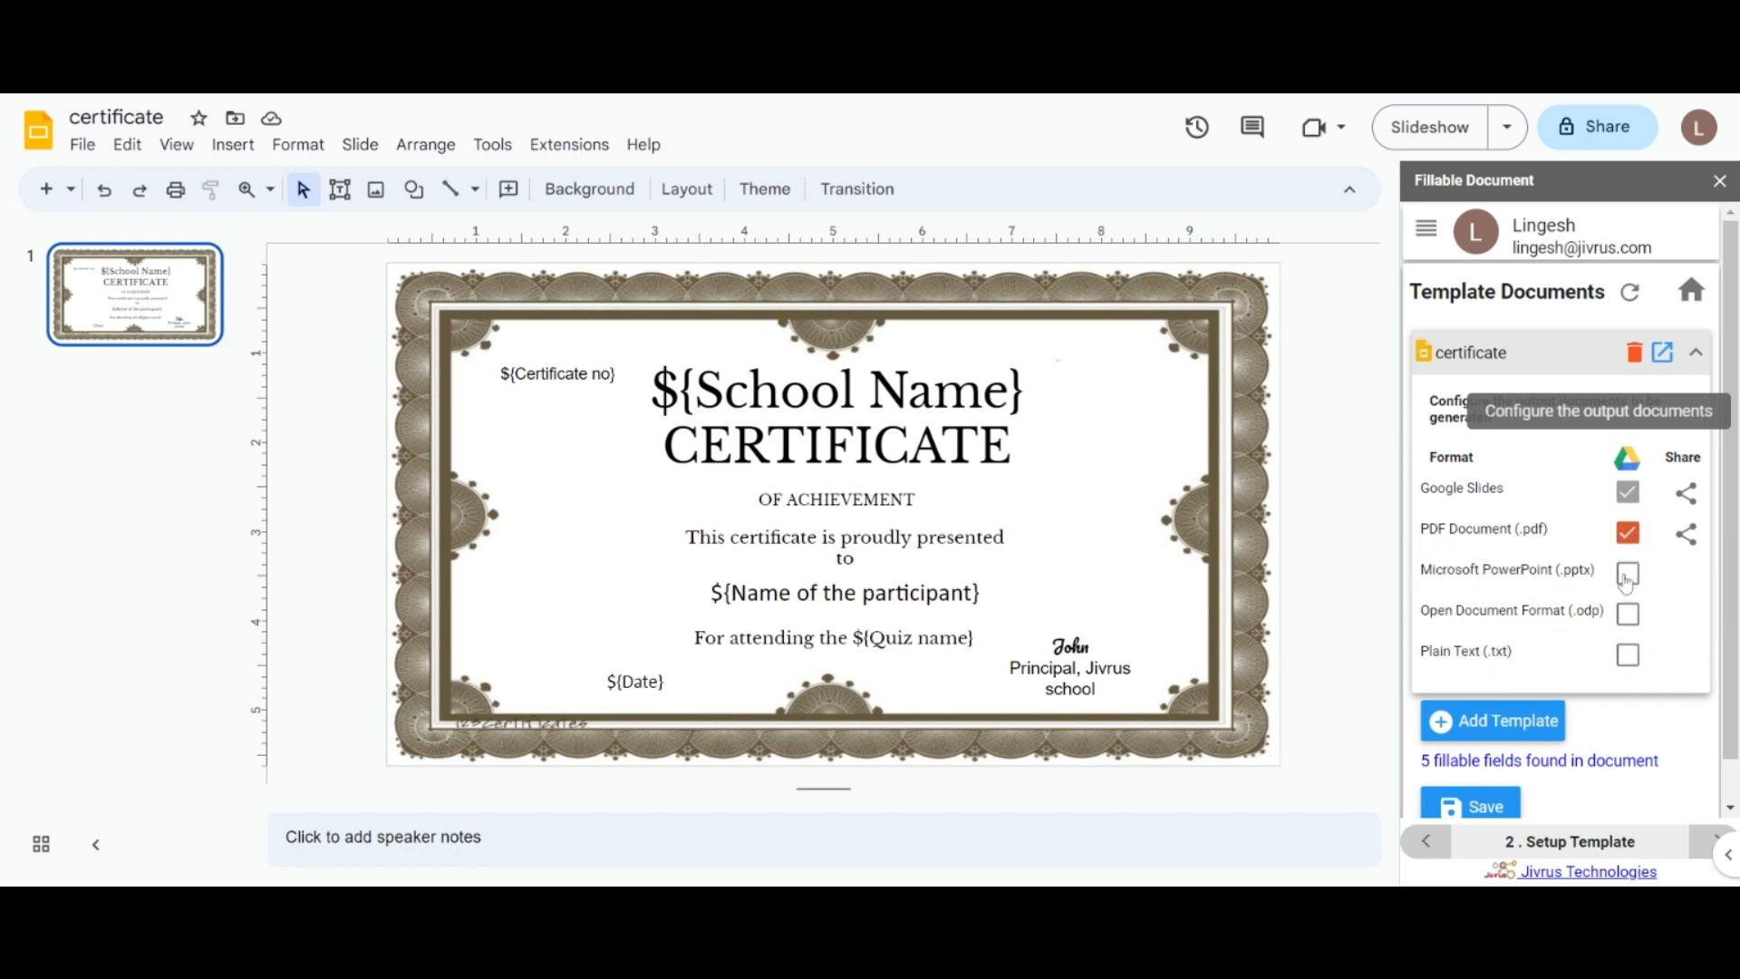
left_click(1627, 573)
left_click(1627, 614)
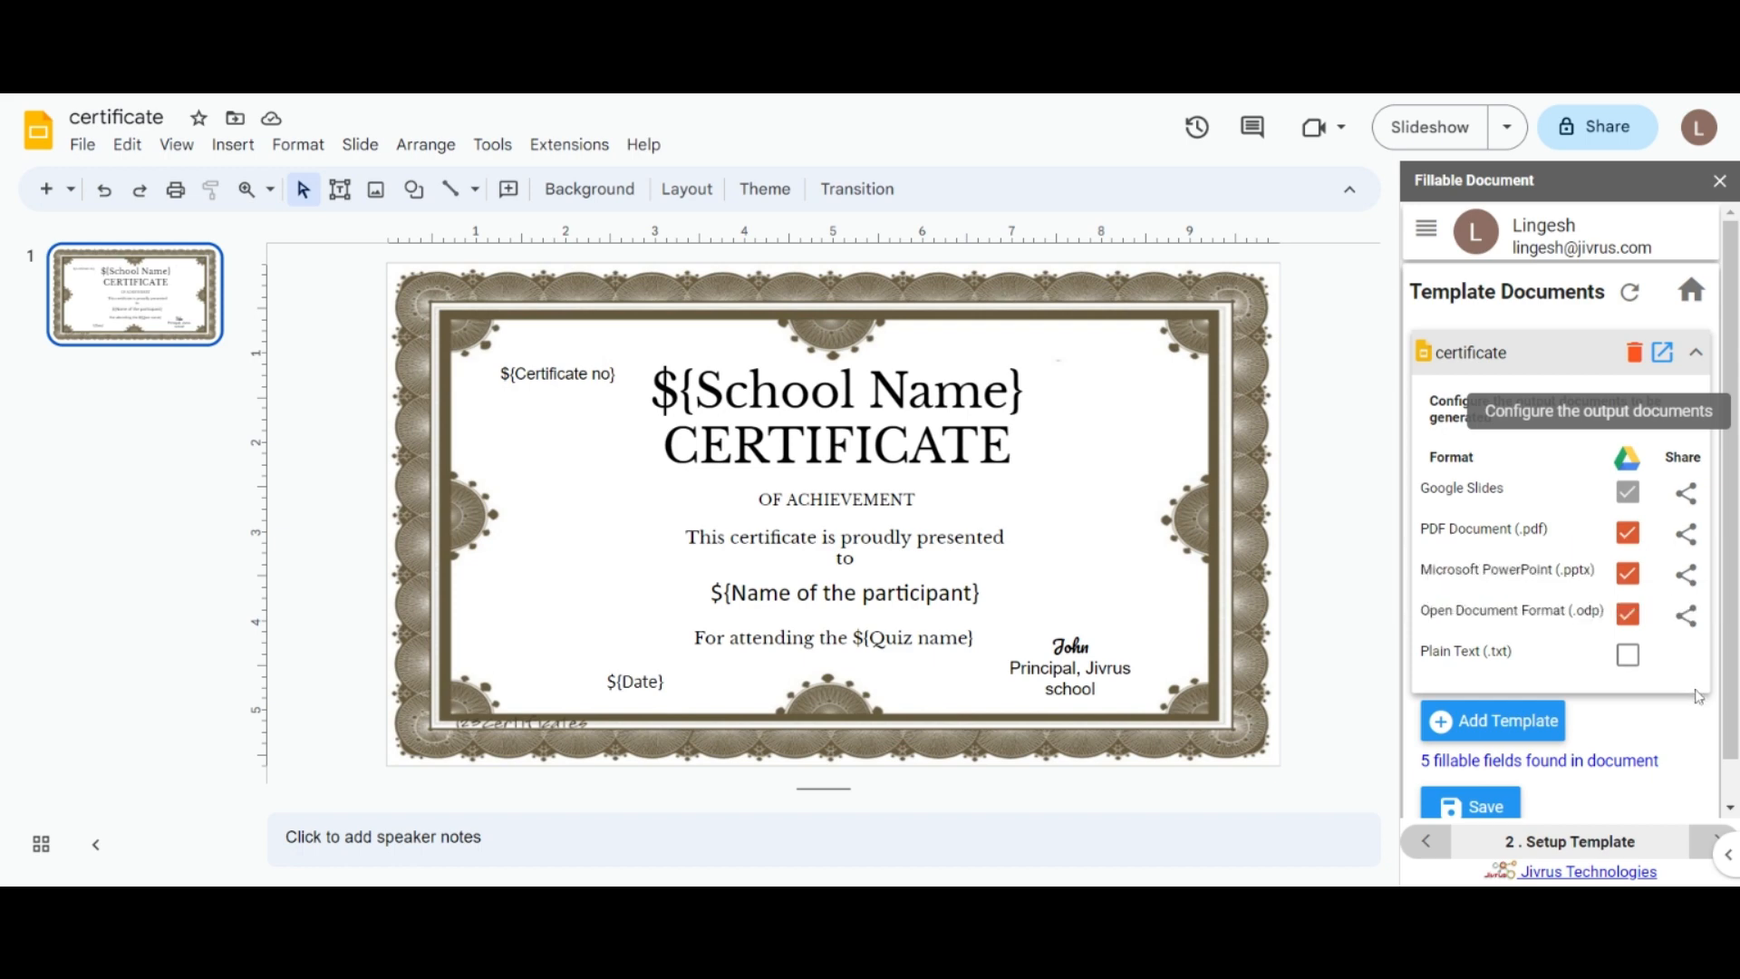
Step: Share the Google Slides output with a recipient as Editor and save the template configuration
left_click(1686, 492)
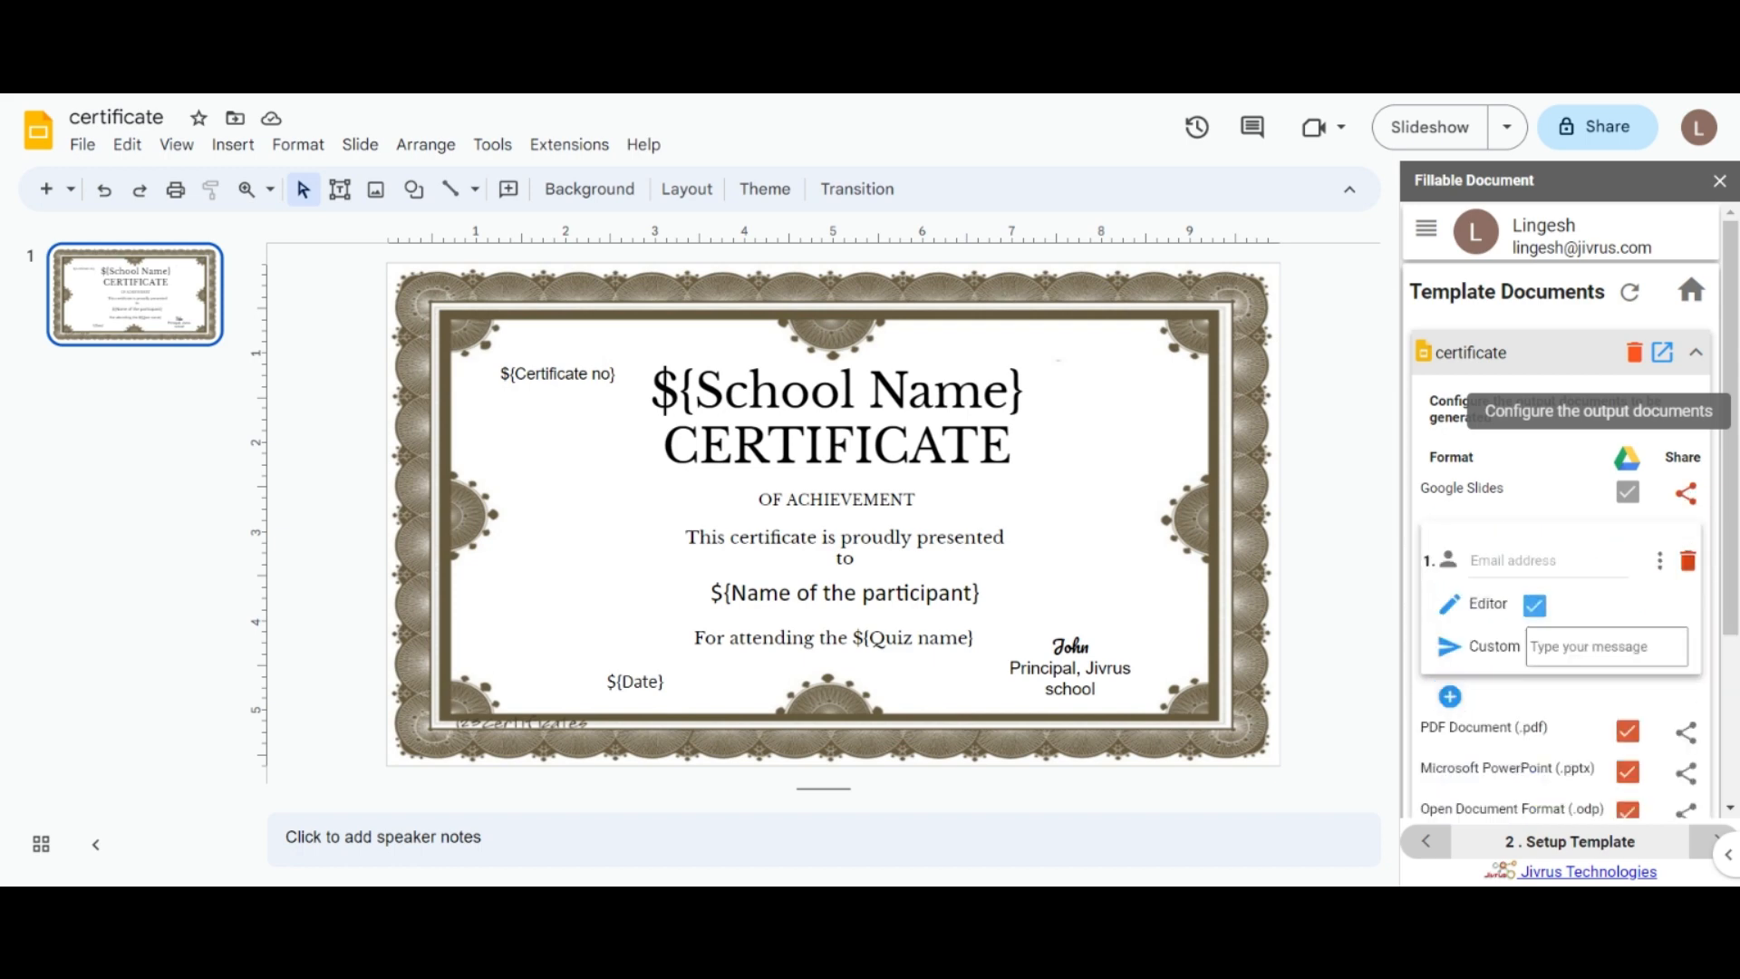
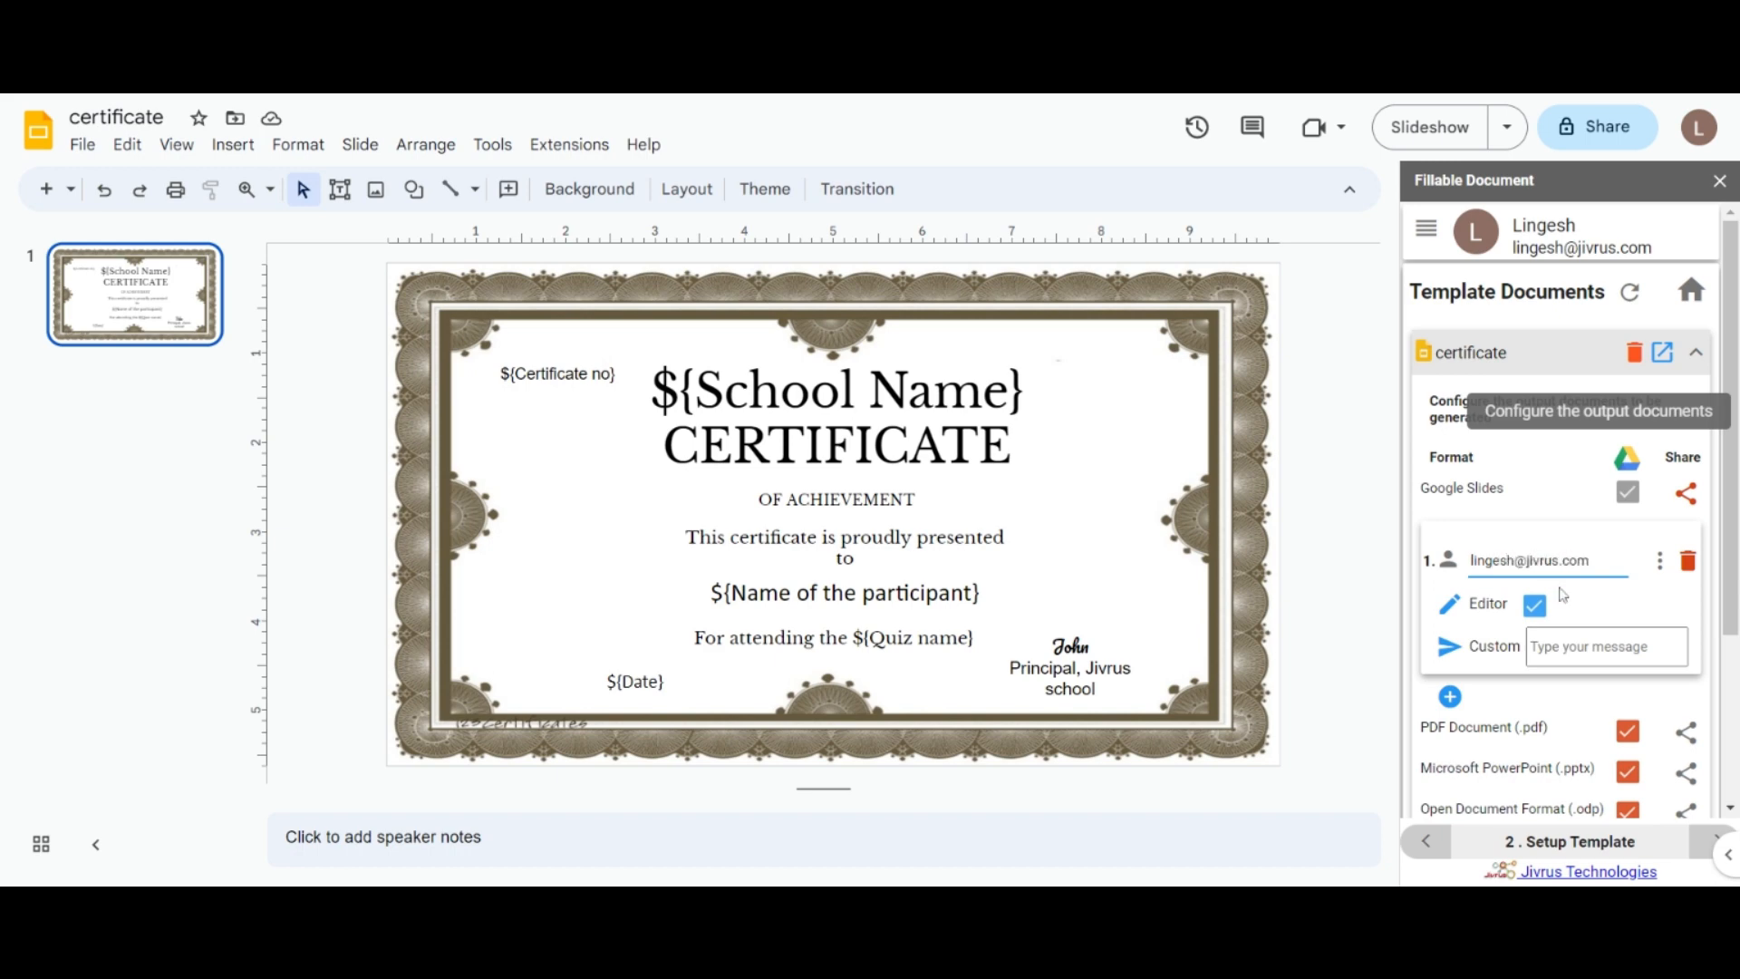
left_click(1470, 602)
left_click(1469, 658)
left_click(1472, 604)
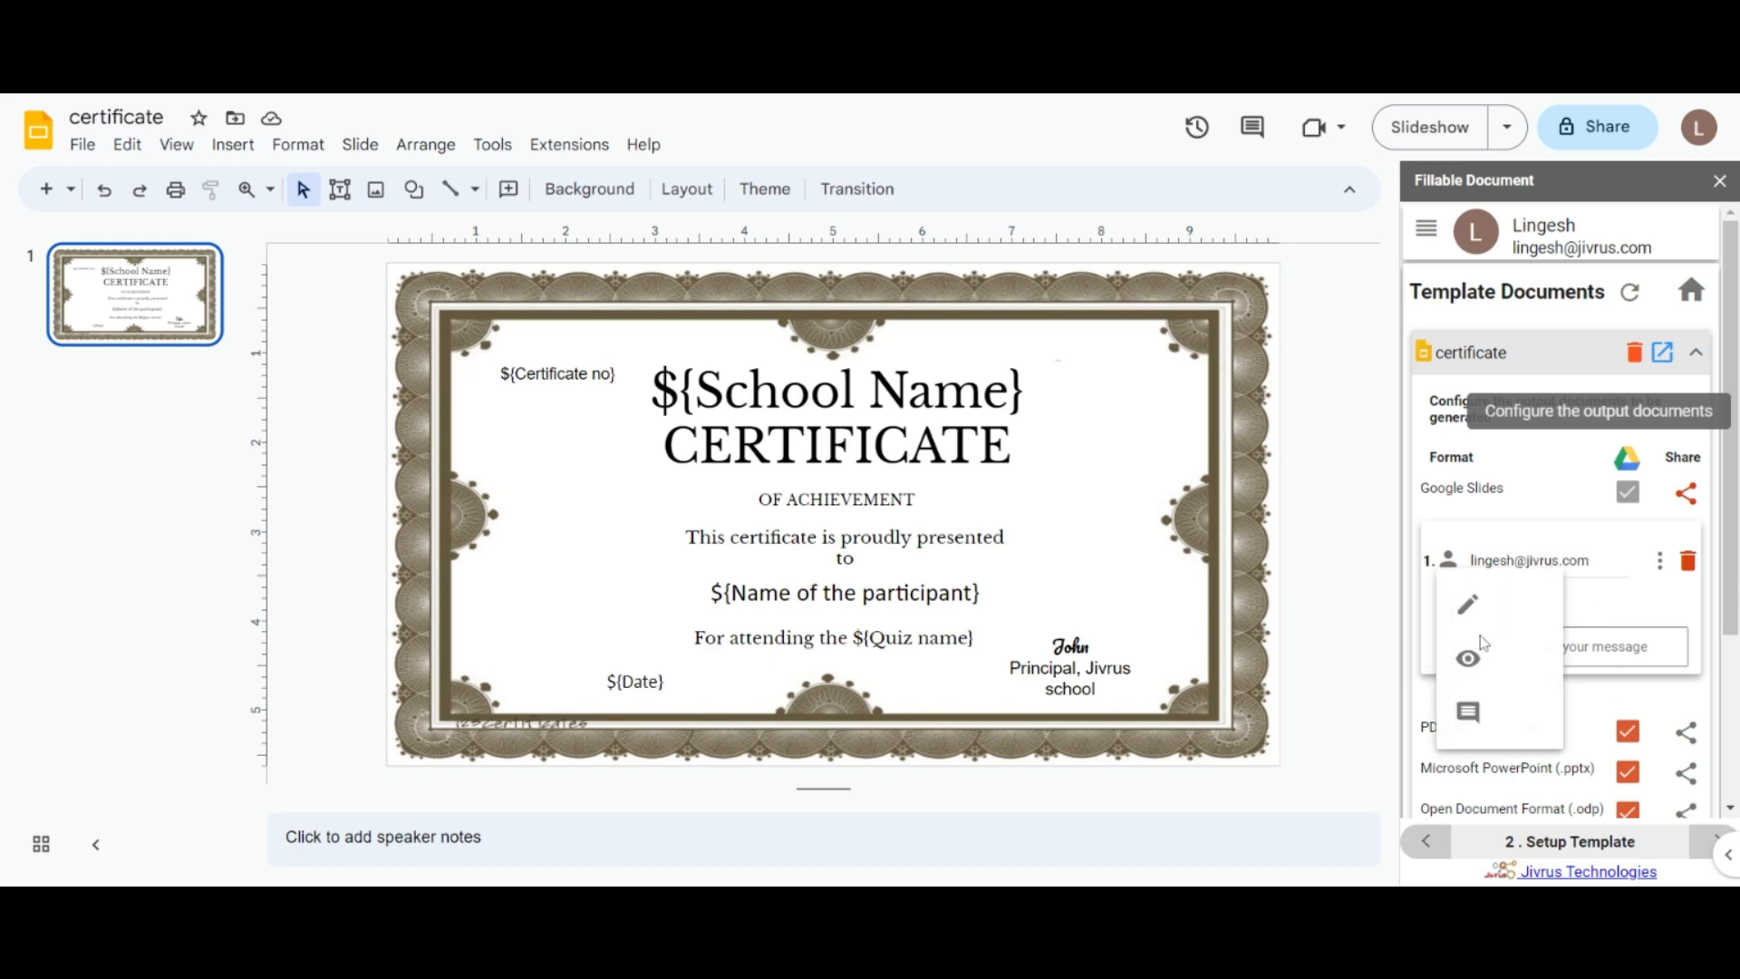
left_click(1468, 605)
scroll(1631, 544, "down", 3)
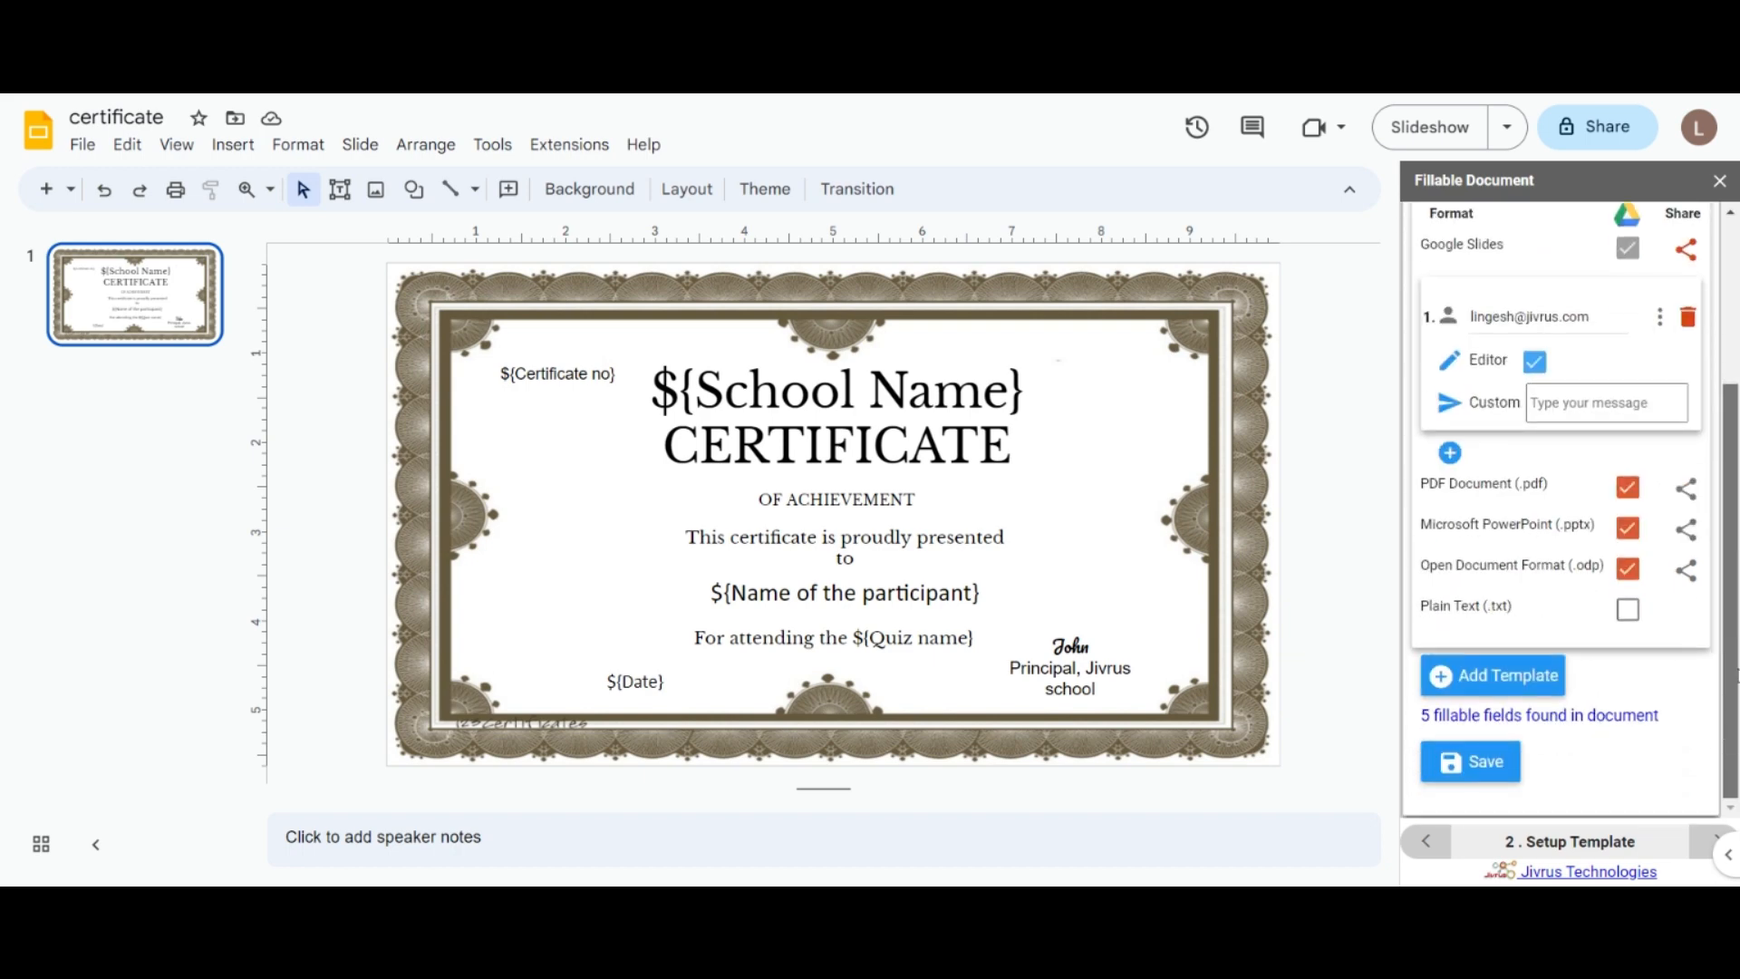
scroll(1685, 390, "up", 2)
left_click(1686, 390)
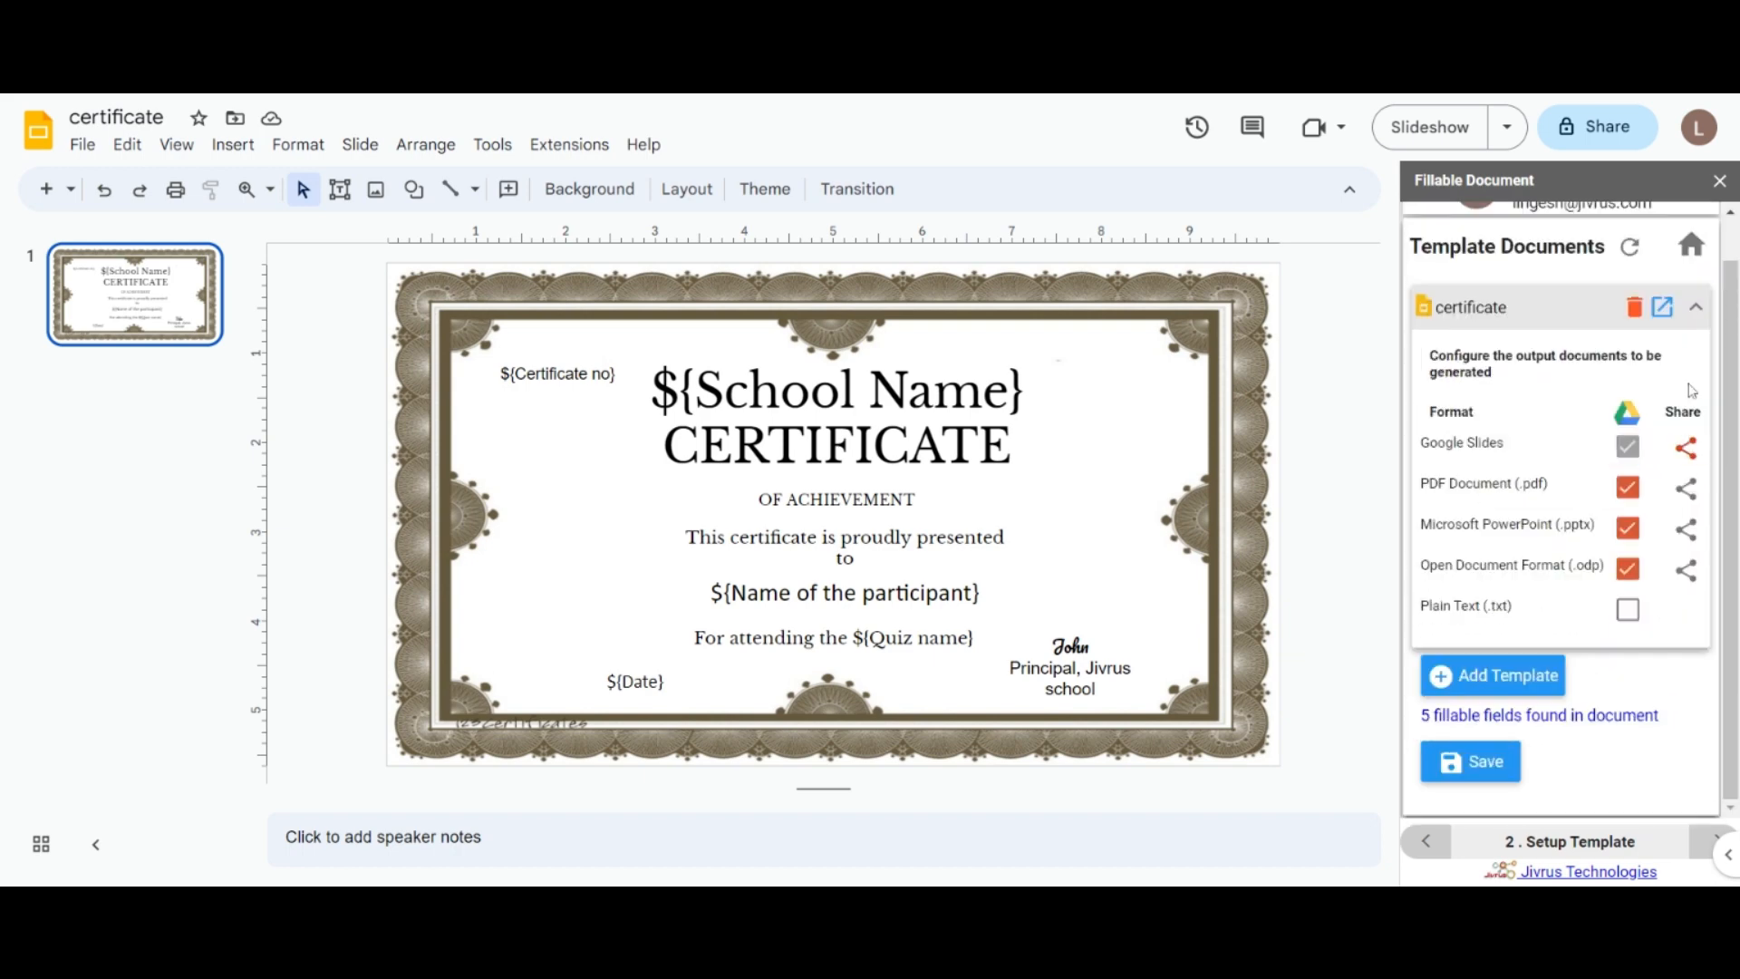
left_click(1500, 768)
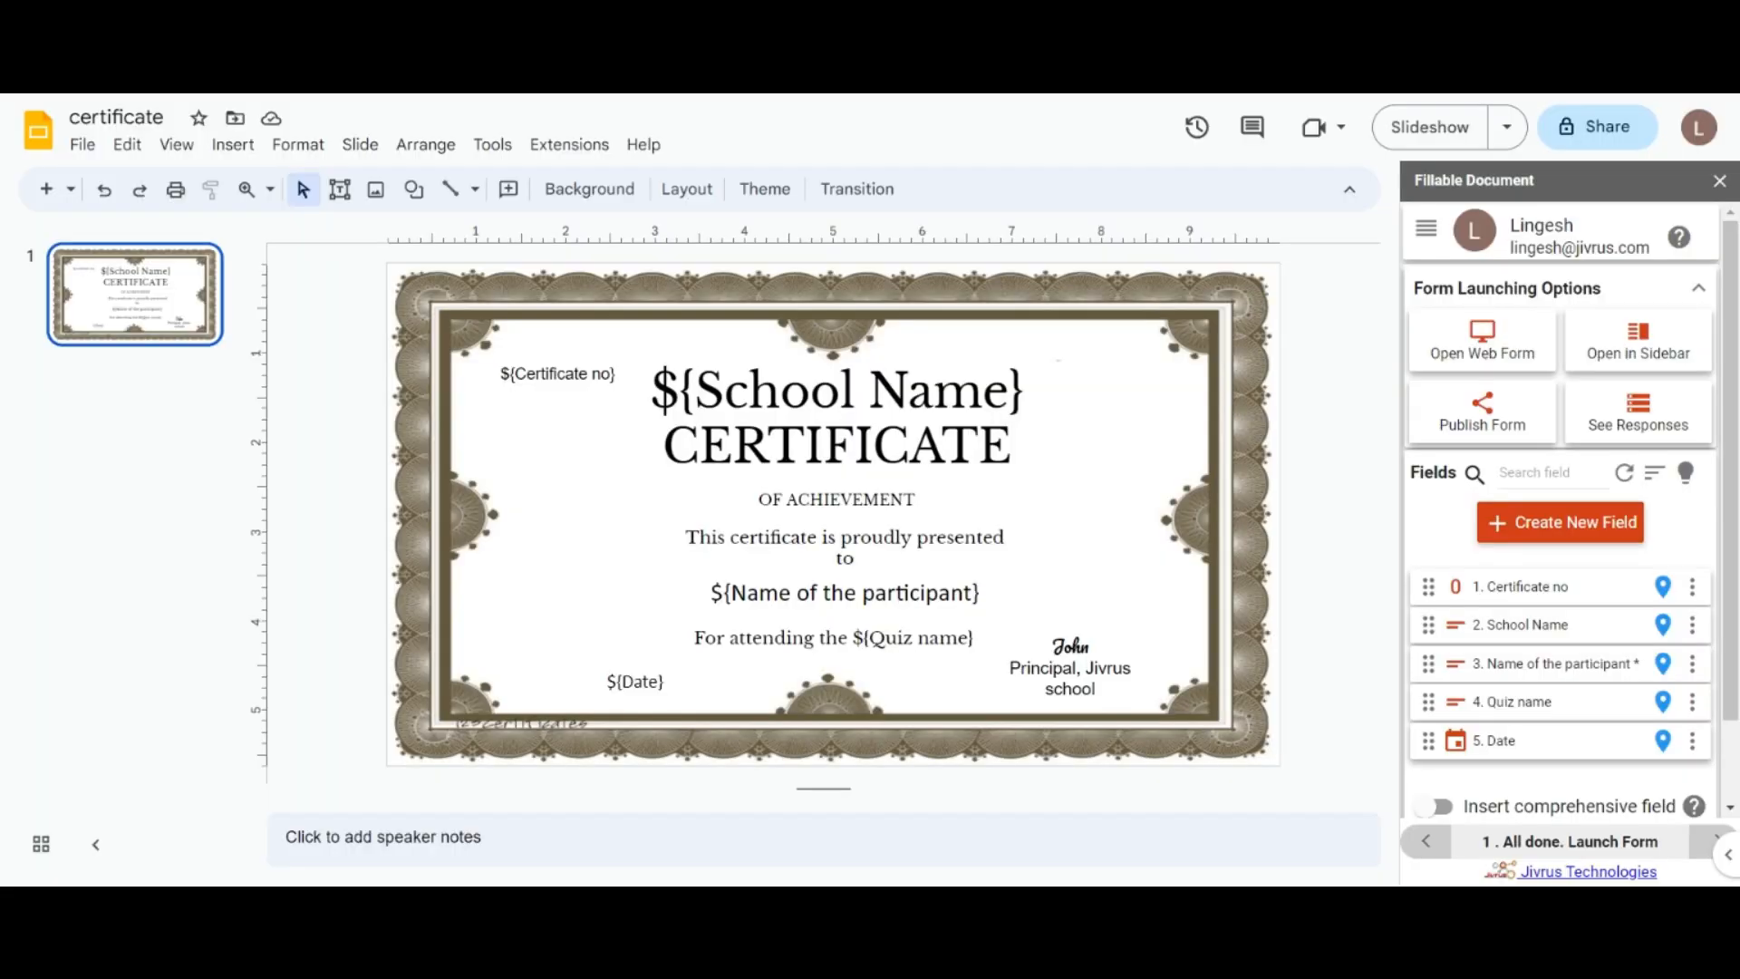
mouse_move(1730, 510)
left_mouse_down()
mouse_move(1729, 594)
mouse_move(1730, 509)
left_mouse_up()
Step: Keep spreadsheet data storage on and cancel creating a new destination spreadsheet
left_click(1426, 232)
left_click(1480, 358)
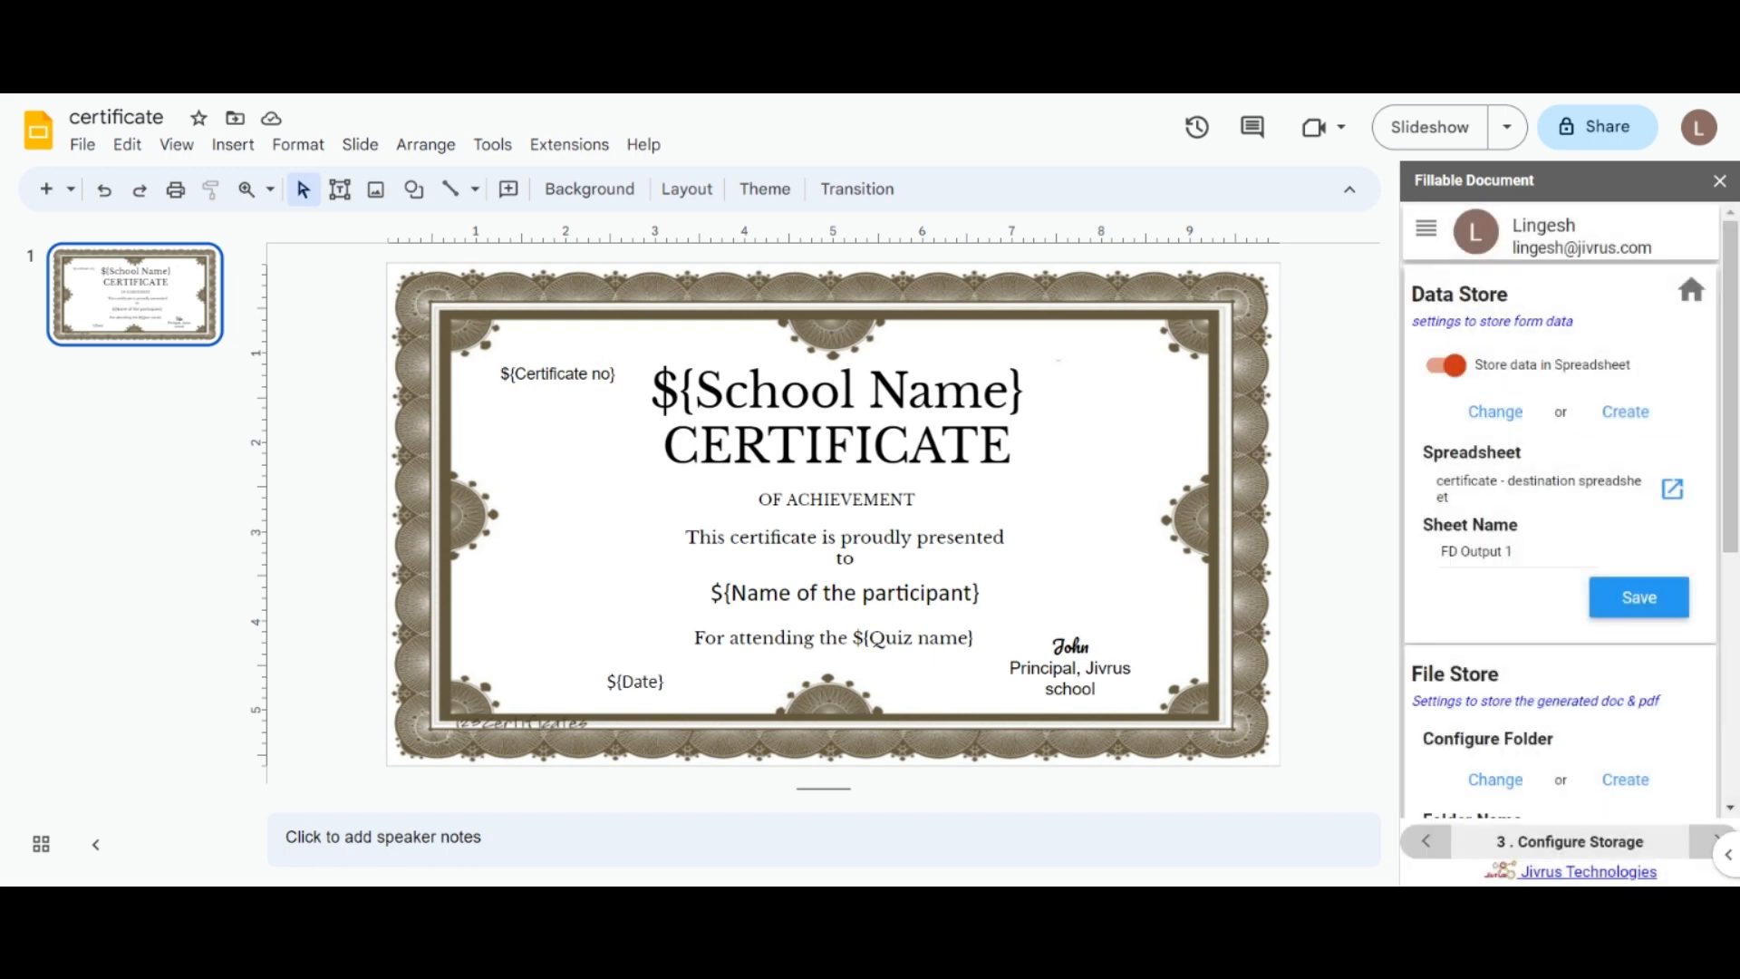
left_click(1447, 368)
left_click(1448, 367)
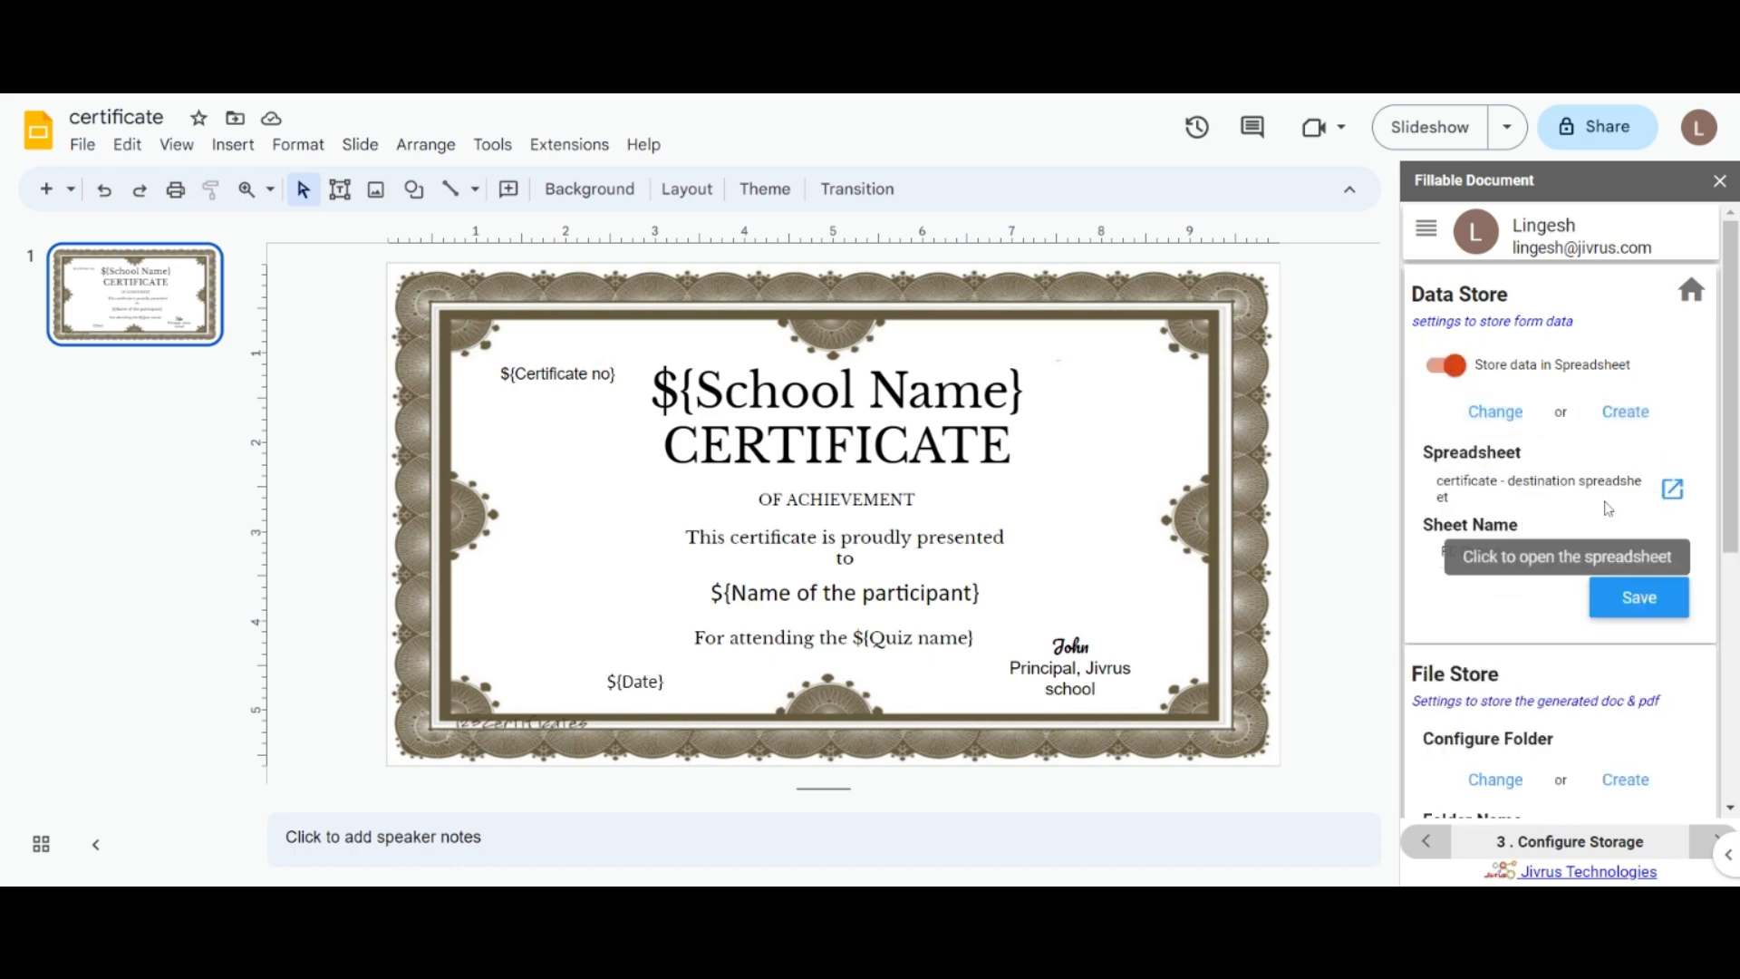
left_click(1600, 426)
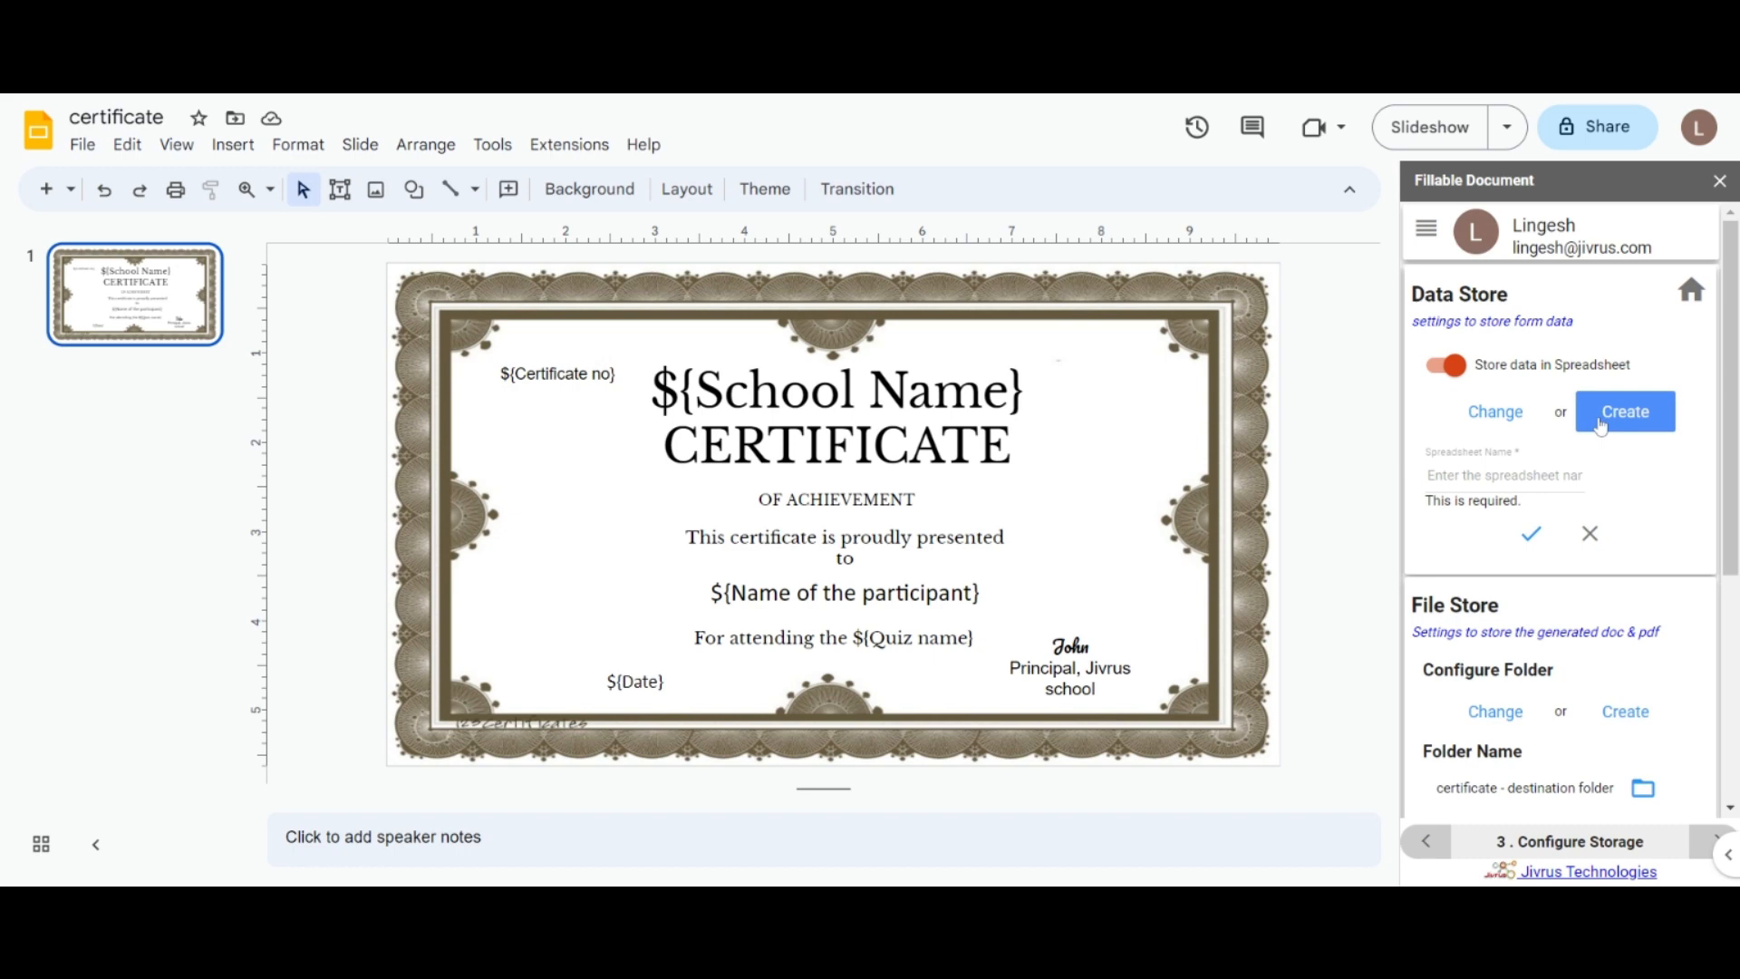
left_click(1589, 532)
Step: Keep the current destination folder, cancelling both the folder picker and new folder creation
scroll(1736, 482, "down", 5)
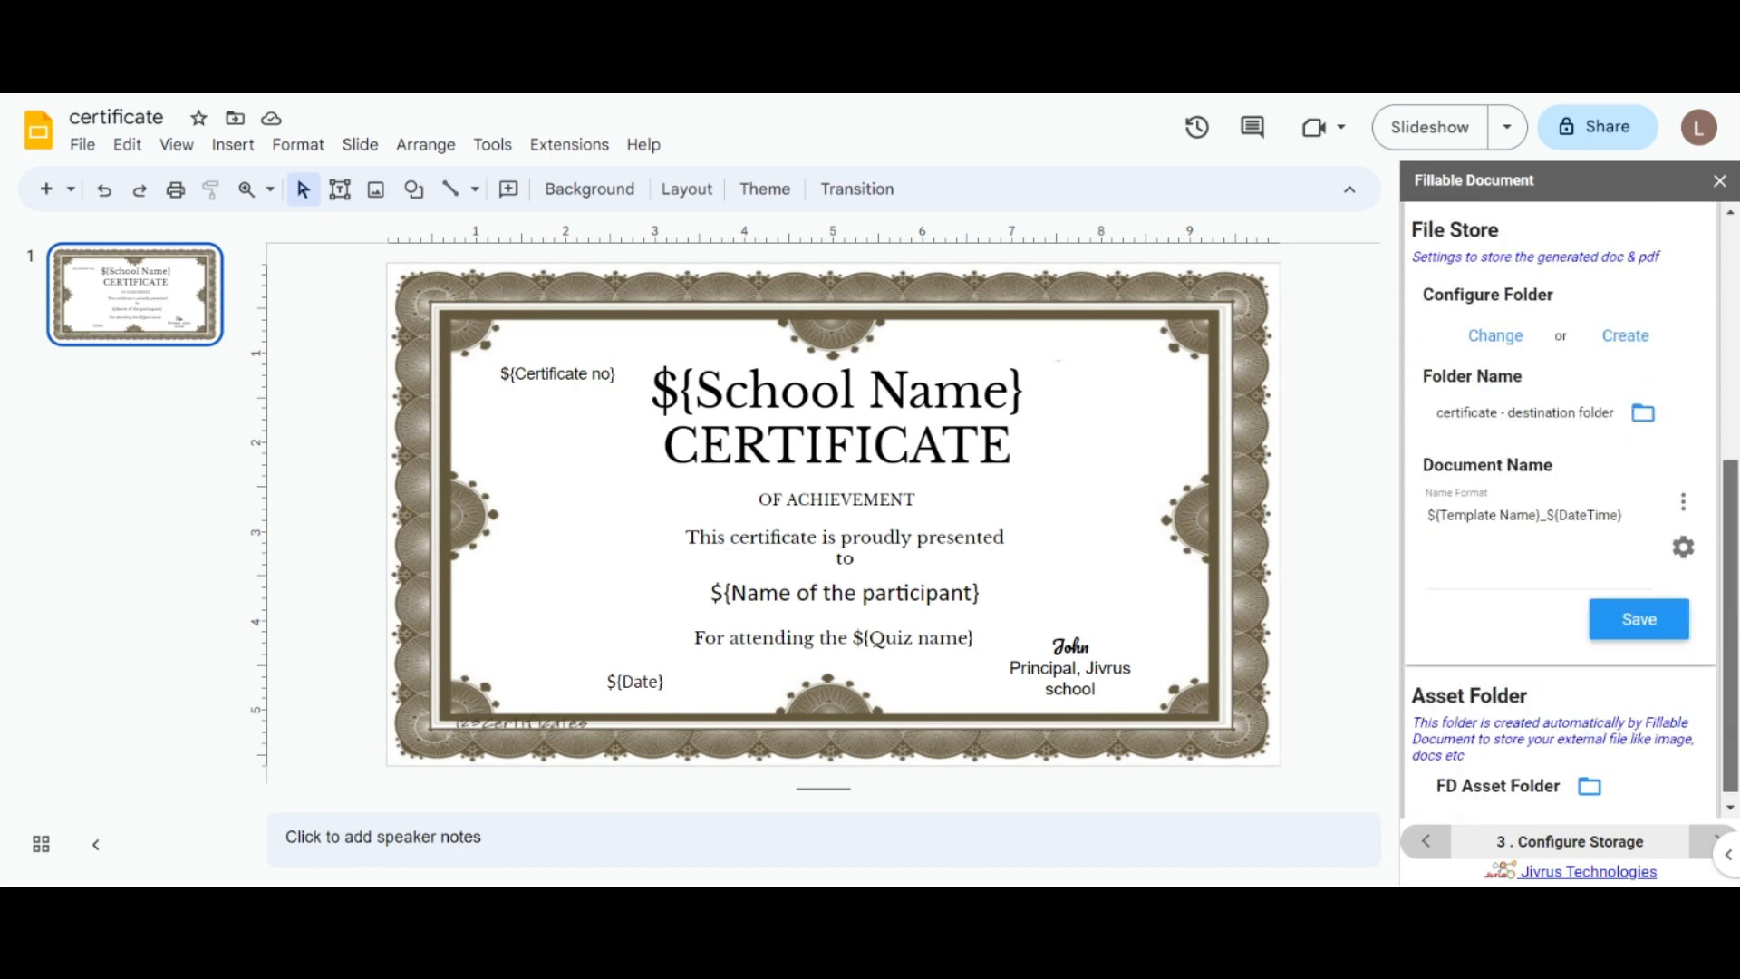
left_click(1496, 333)
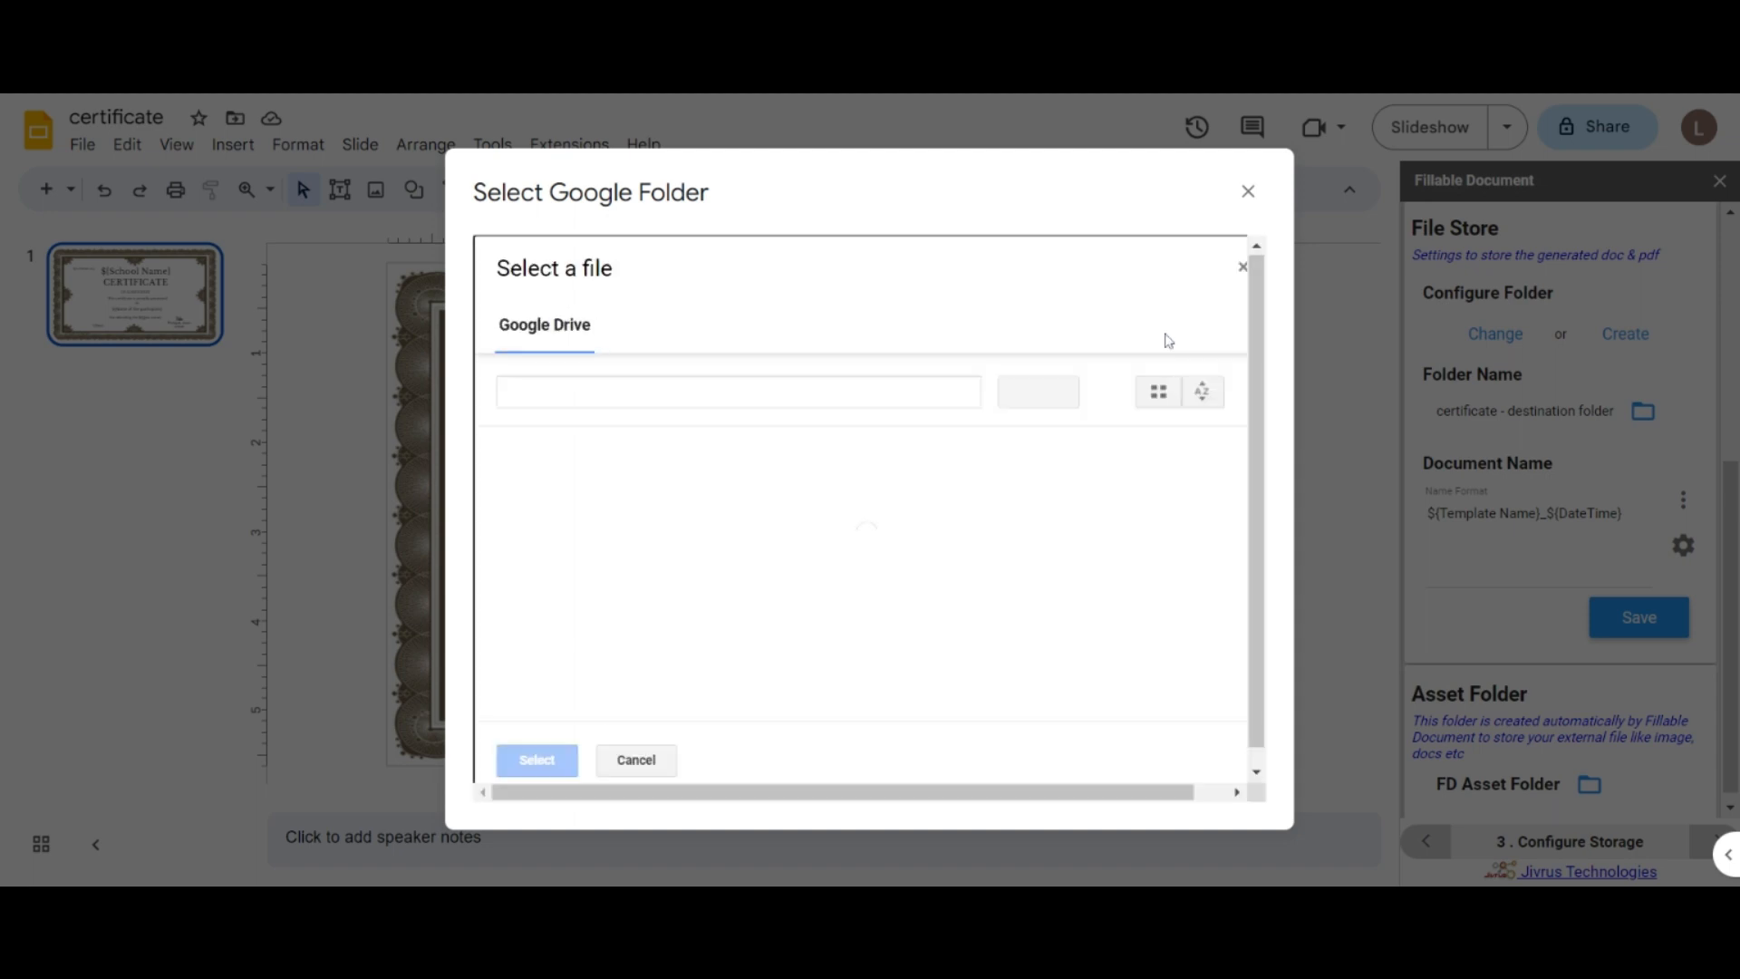
left_click(1248, 191)
left_click(1625, 334)
left_click(1503, 397)
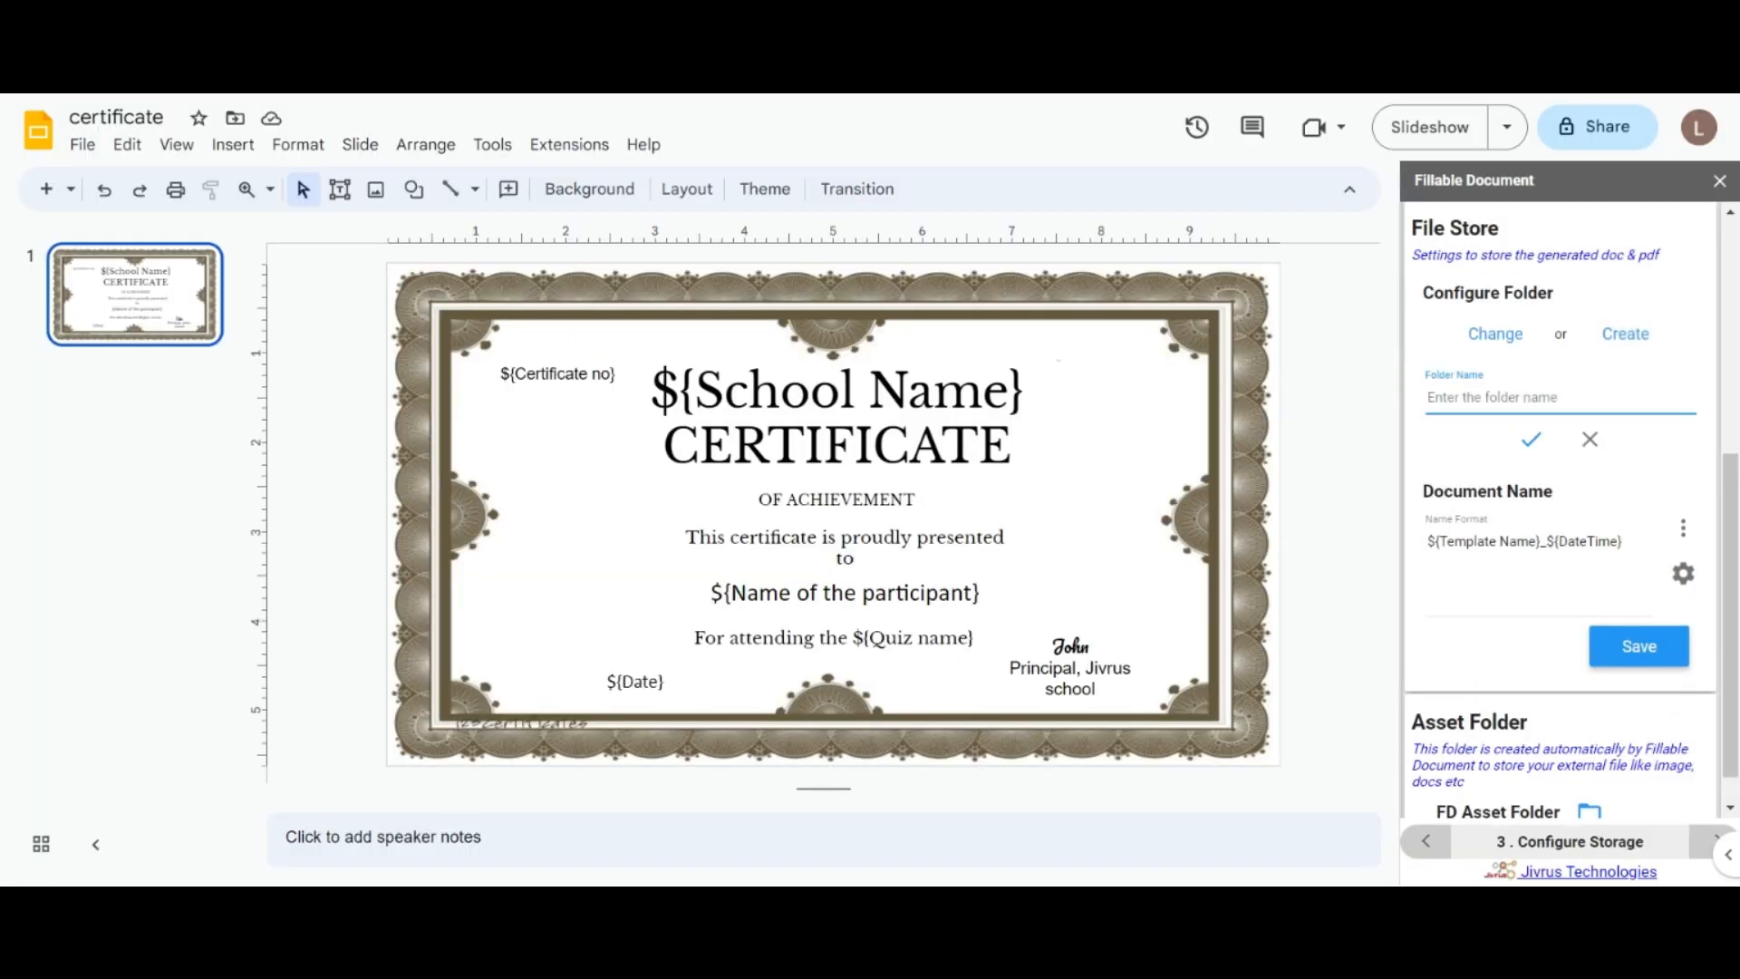
type("FIL")
key("BackSpace")
key("BackSpace")
key("BackSpace")
left_click(1590, 439)
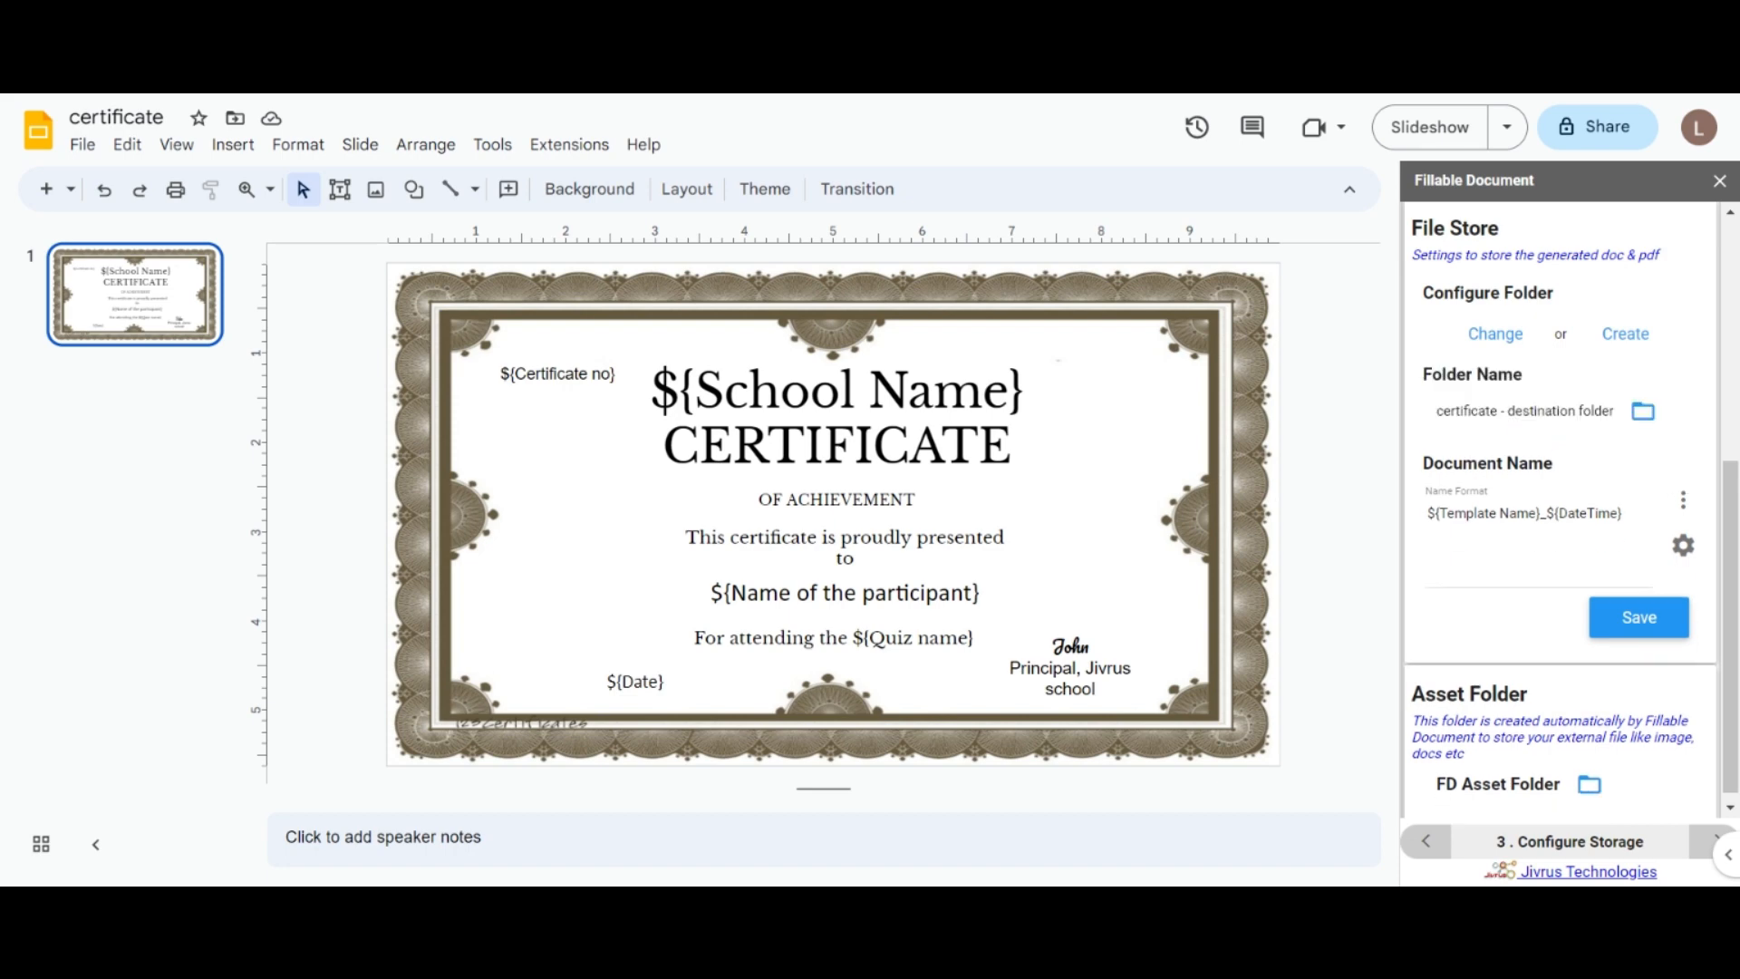
Step: Insert School Name into the document name format, then remove it again
left_click(1683, 499)
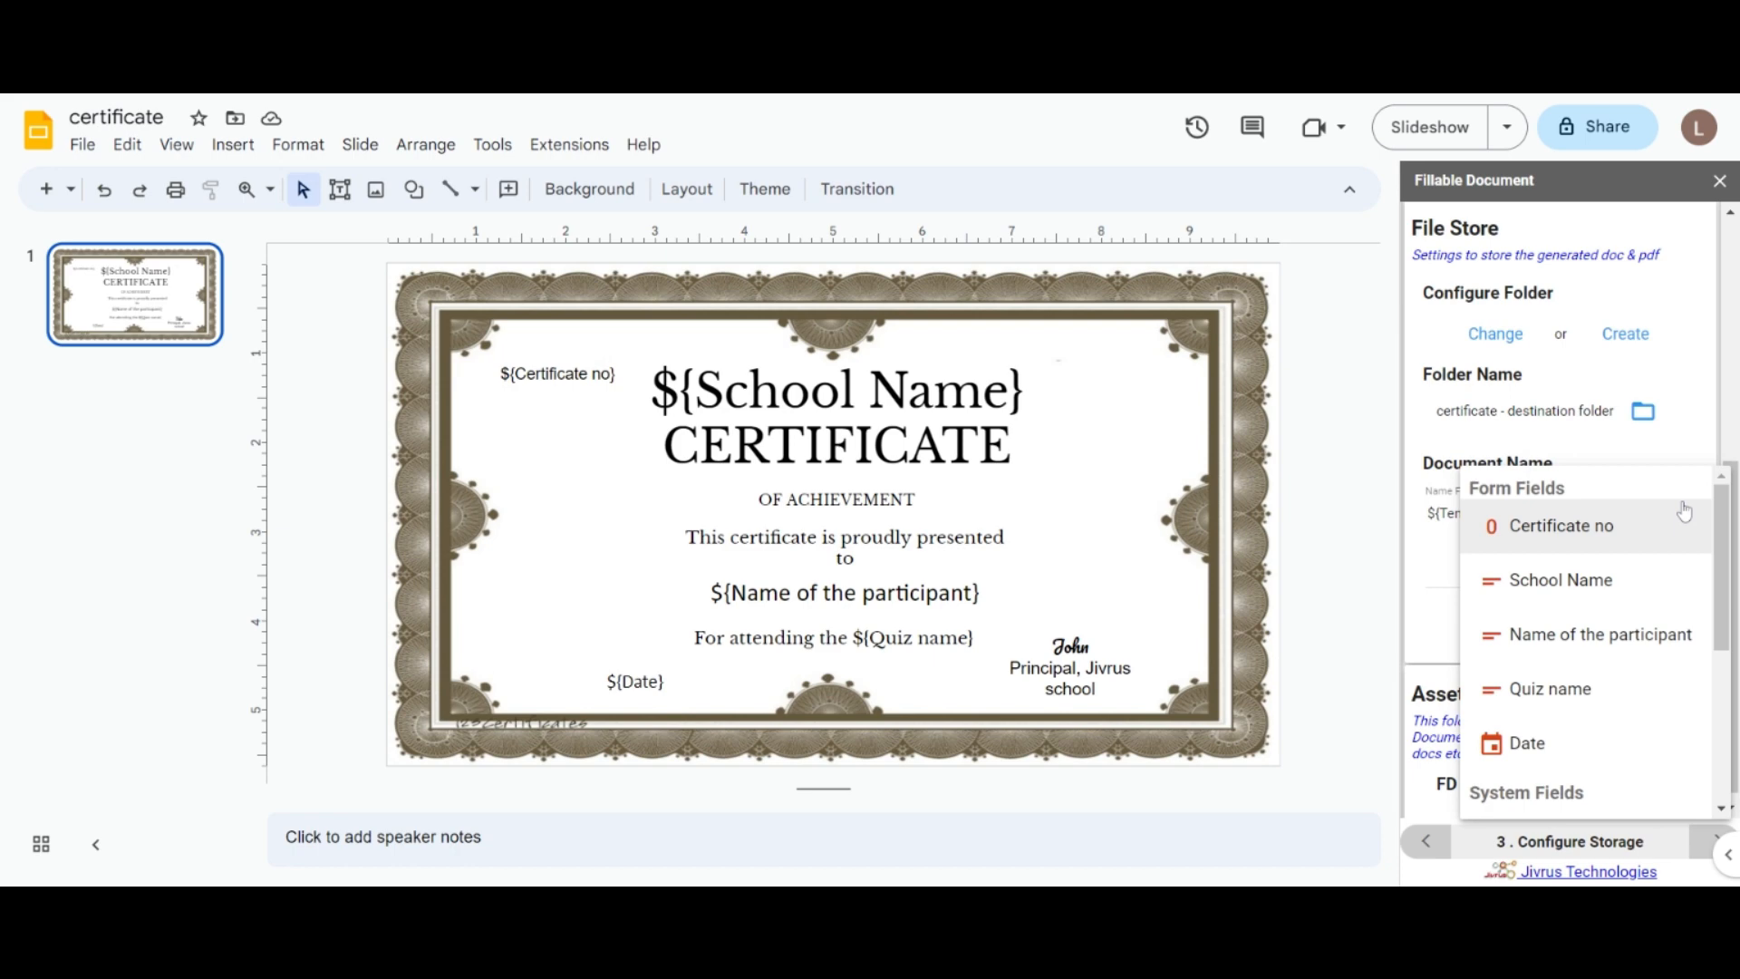
left_click(1592, 587)
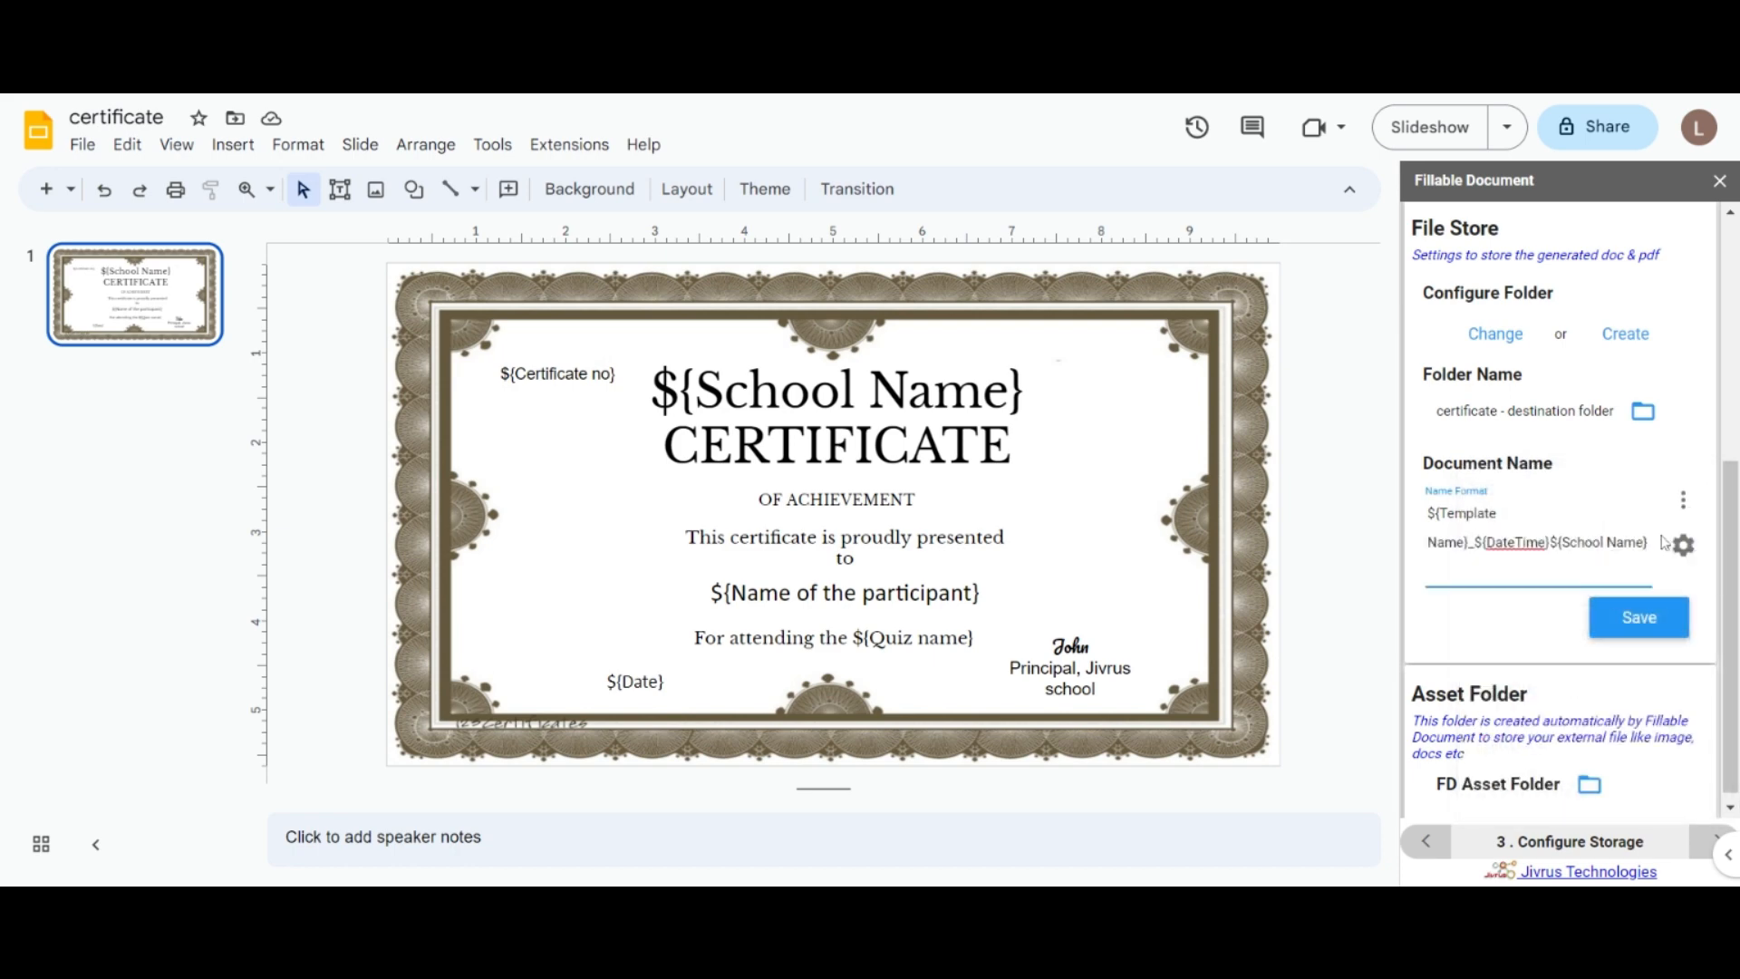
key("BackSpace")
key("BackSpace")
key("BackSpace")
key("BackSpace")
key("BackSpace")
key("BackSpace")
key("BackSpace")
key("BackSpace")
key("BackSpace")
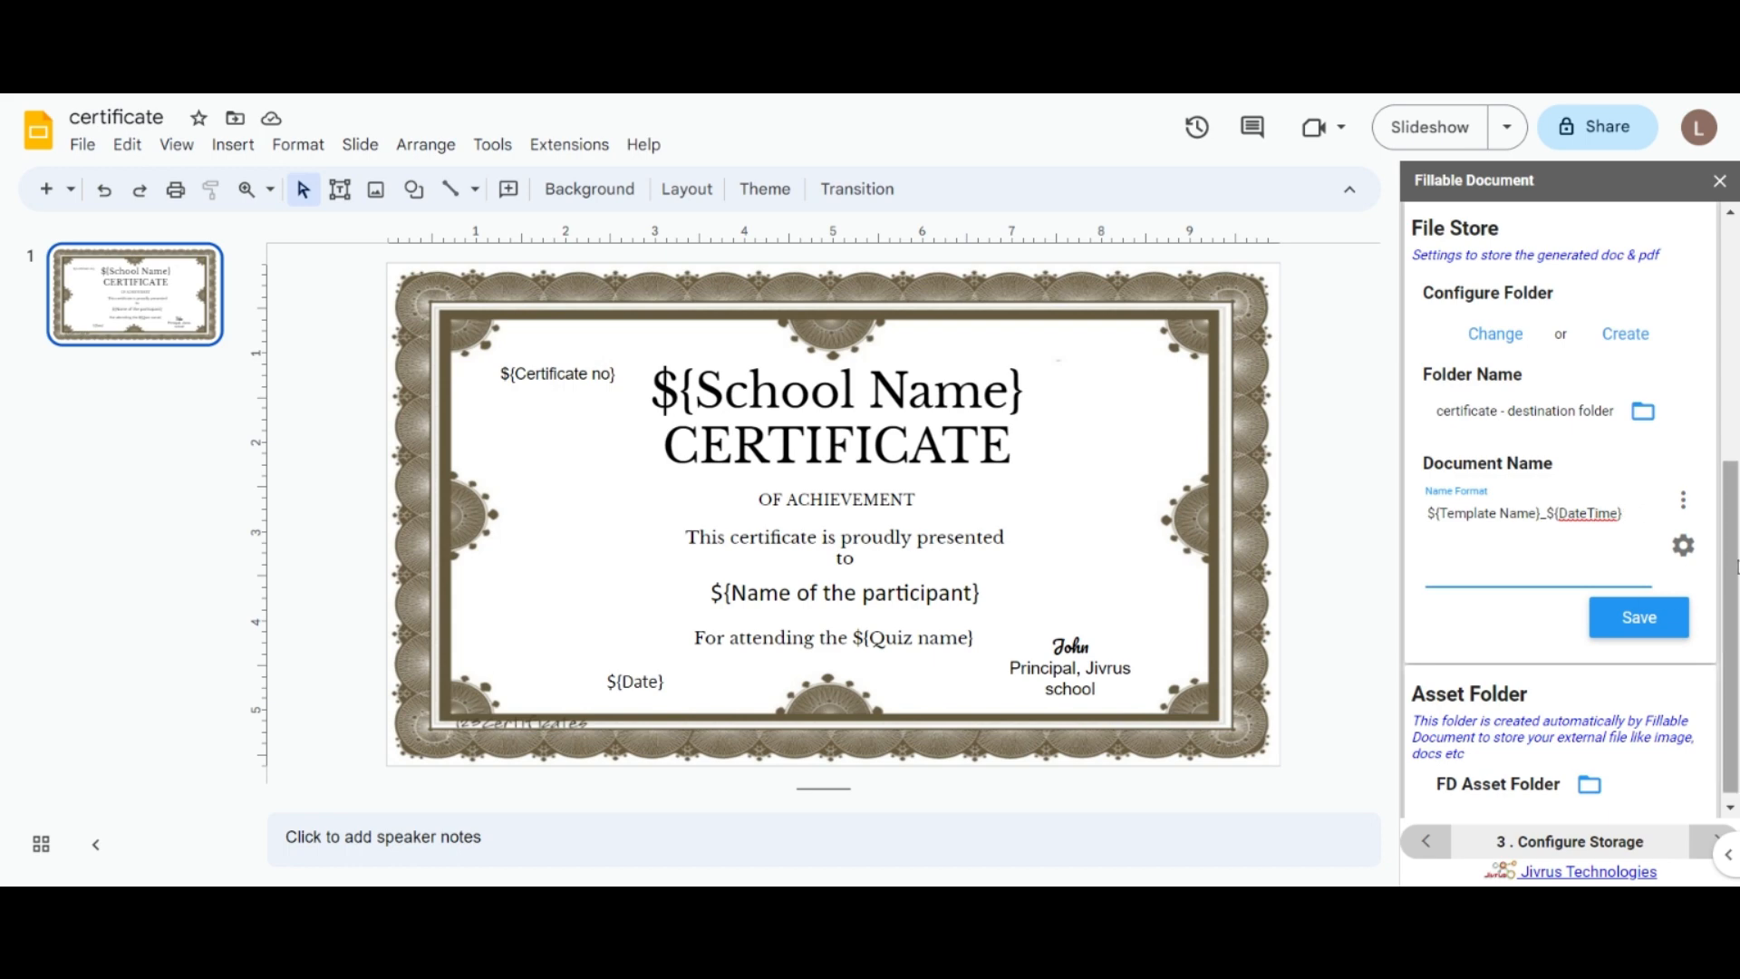
scroll(1730, 626, "down", 1)
scroll(1730, 625, "up", 3)
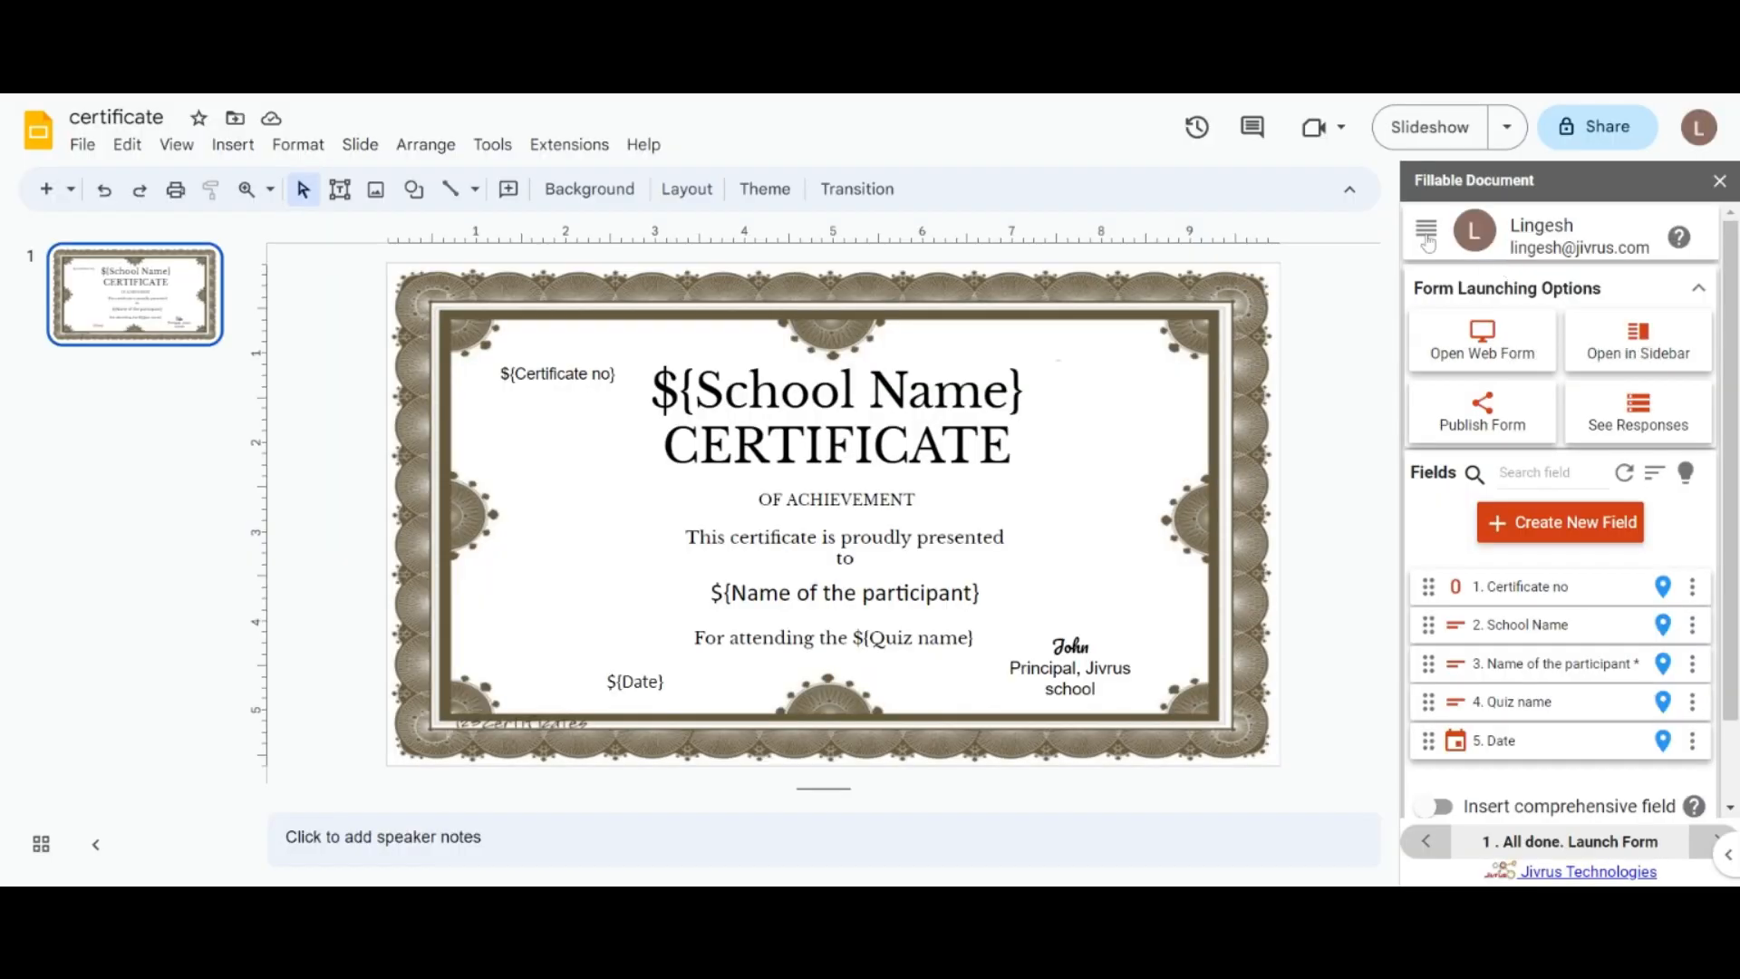
Step: Rename the default email template to Default Template 01 and edit its From name
left_click(1426, 234)
left_click(1502, 426)
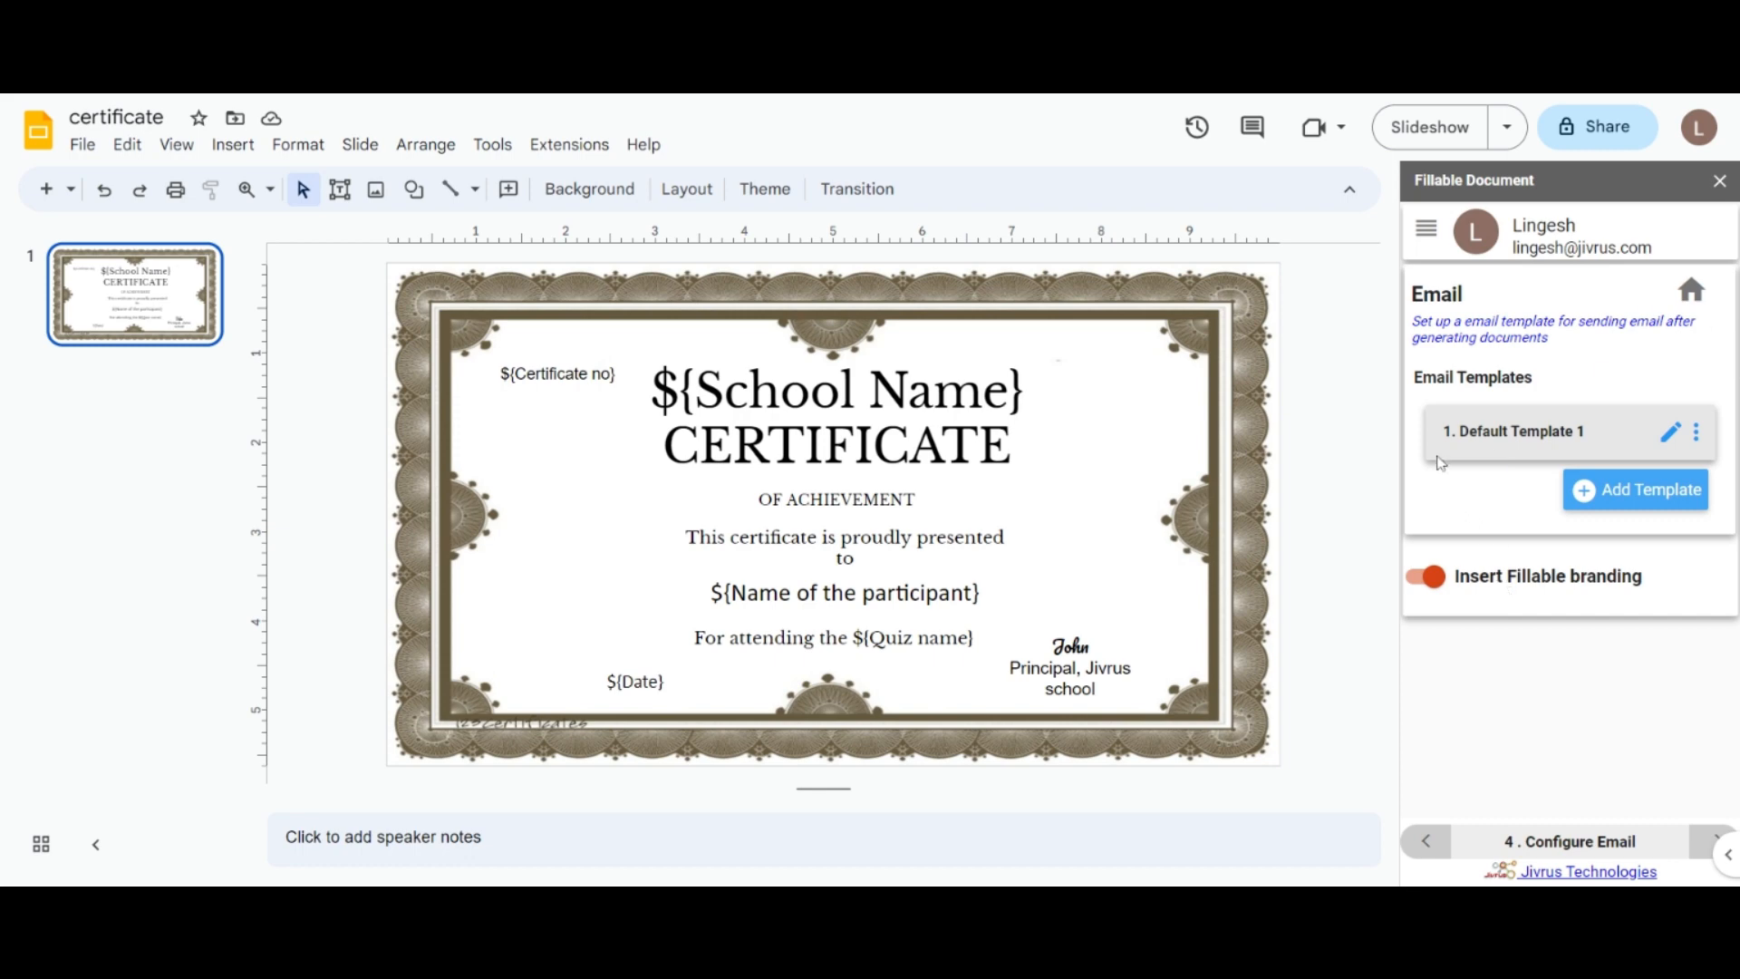
left_click(1669, 435)
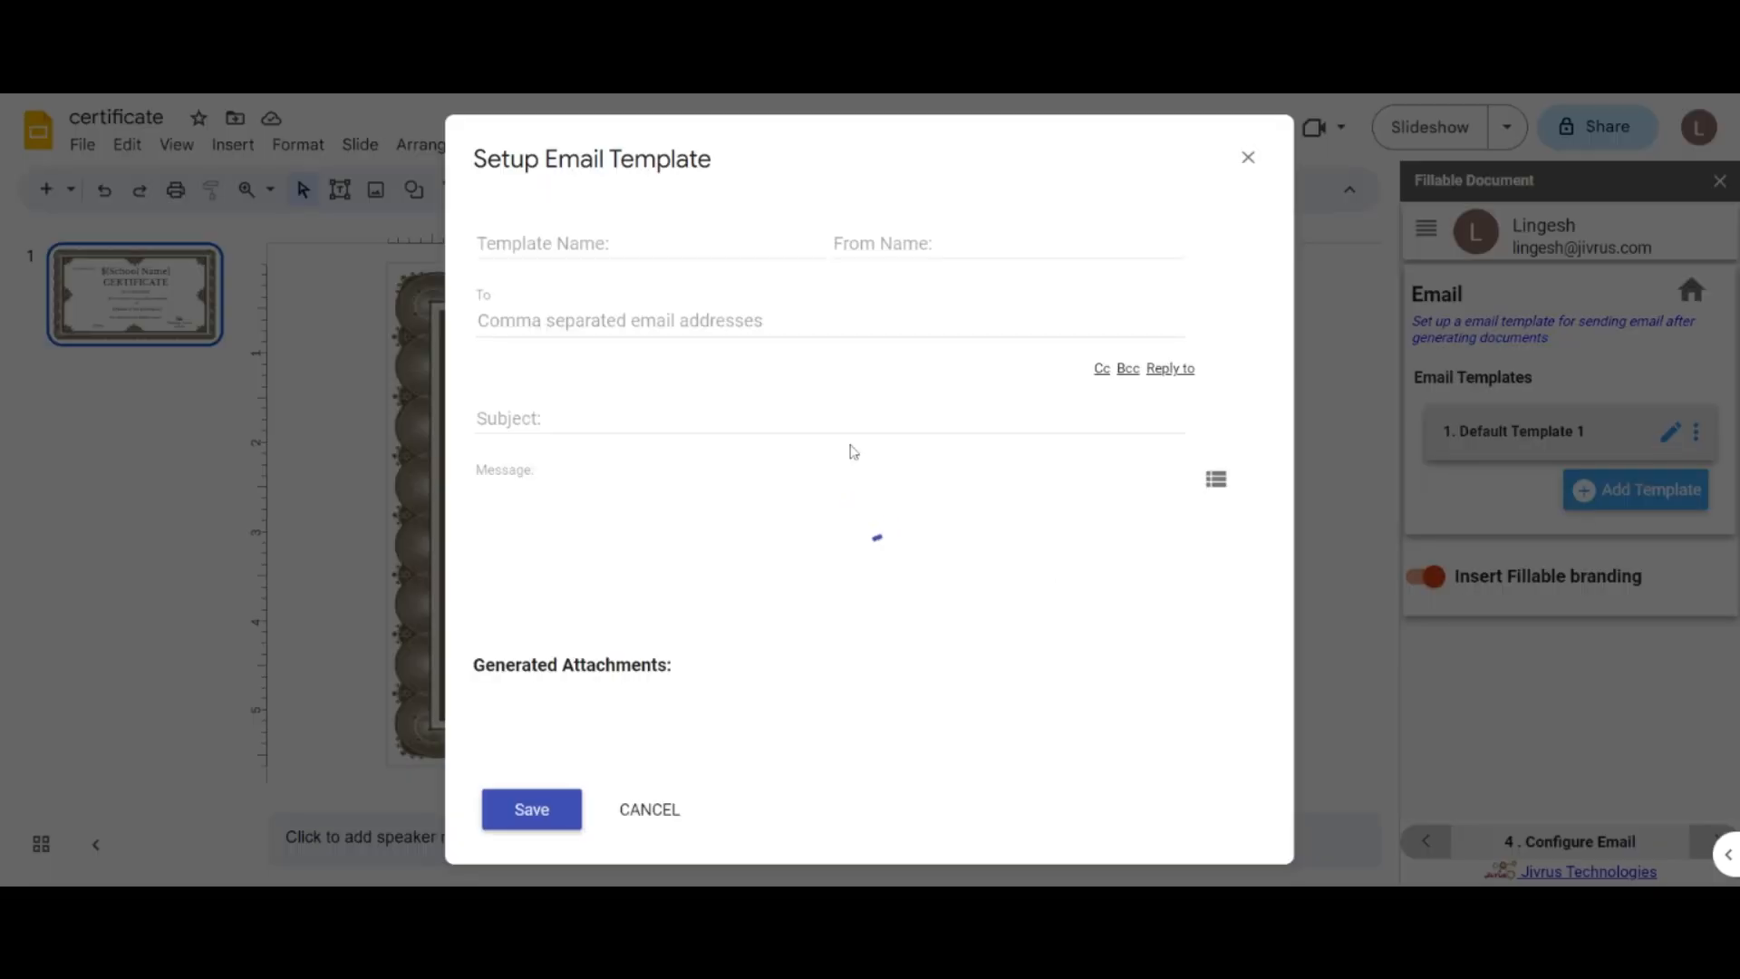
double_click(593, 242)
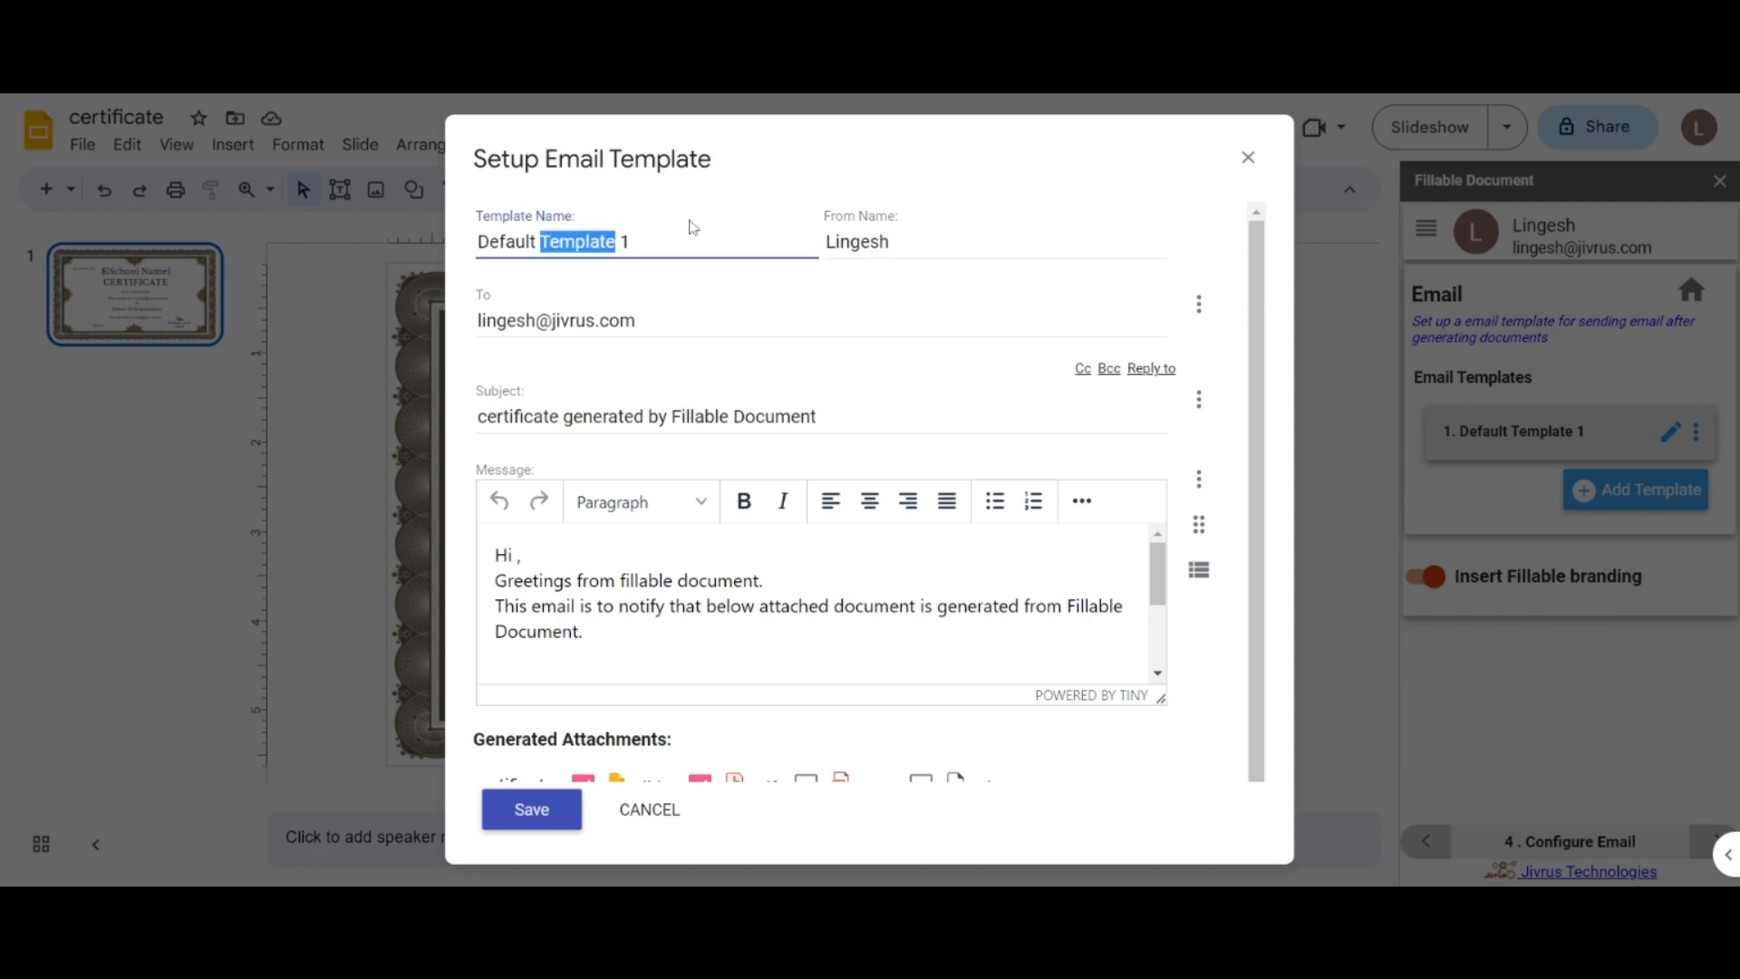
left_click(693, 241)
double_click(856, 242)
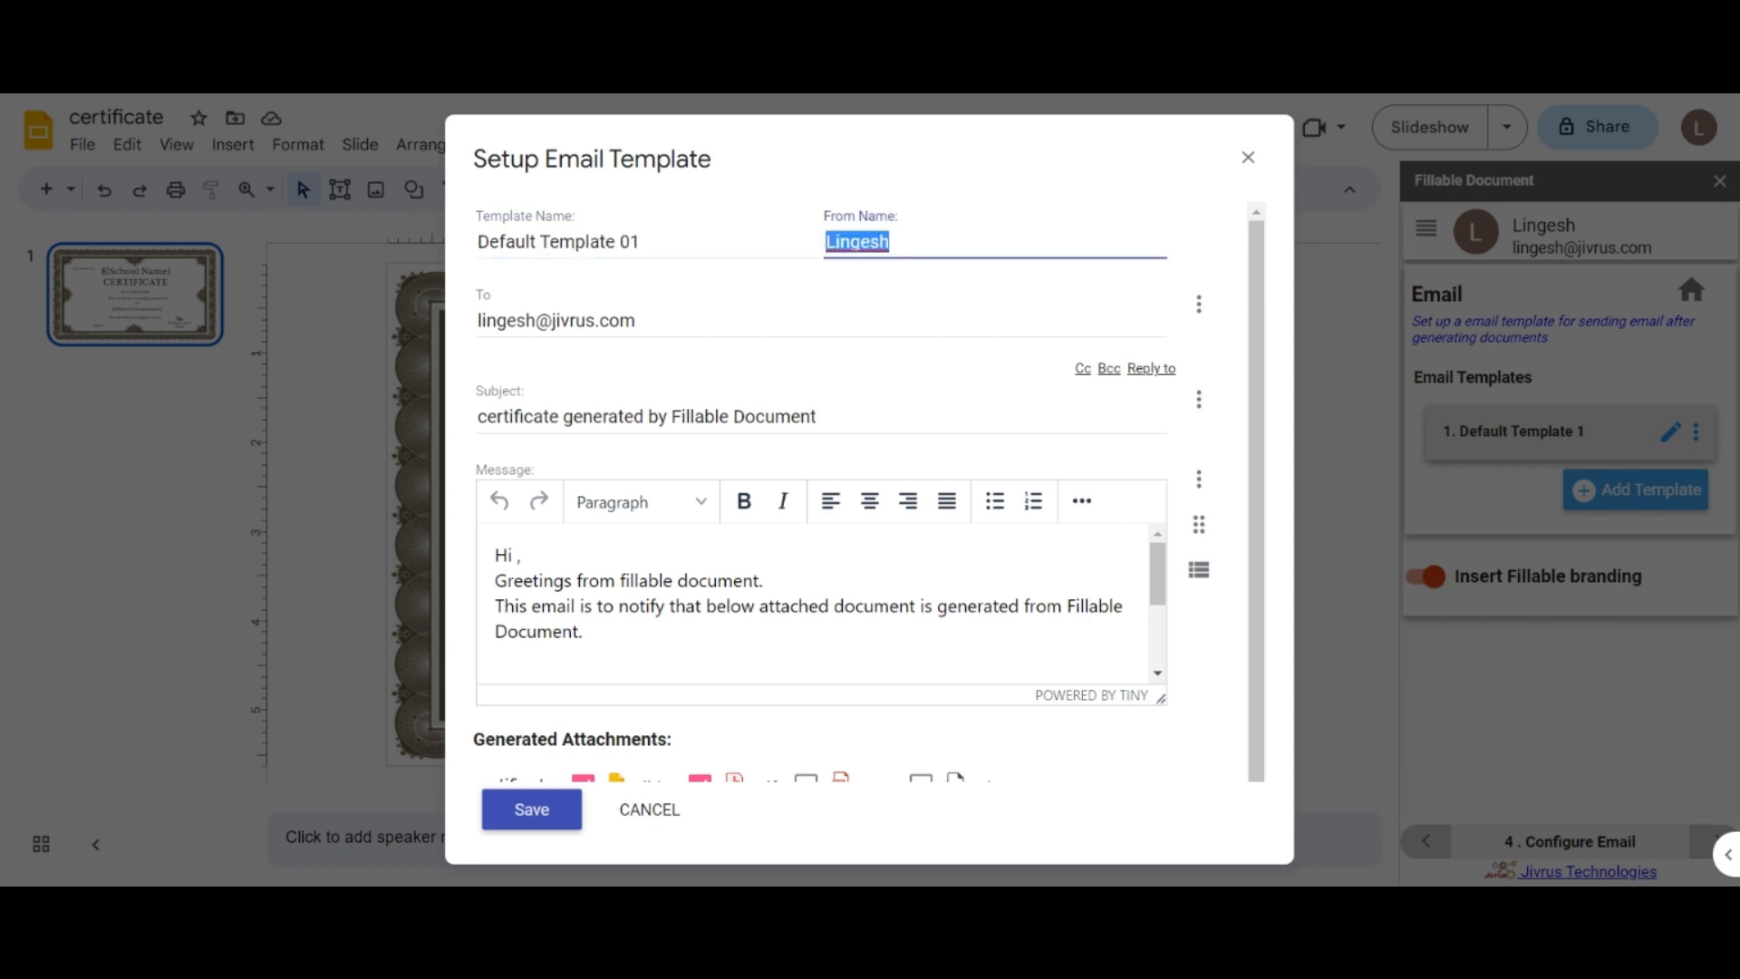
left_click(907, 241)
left_click(682, 348)
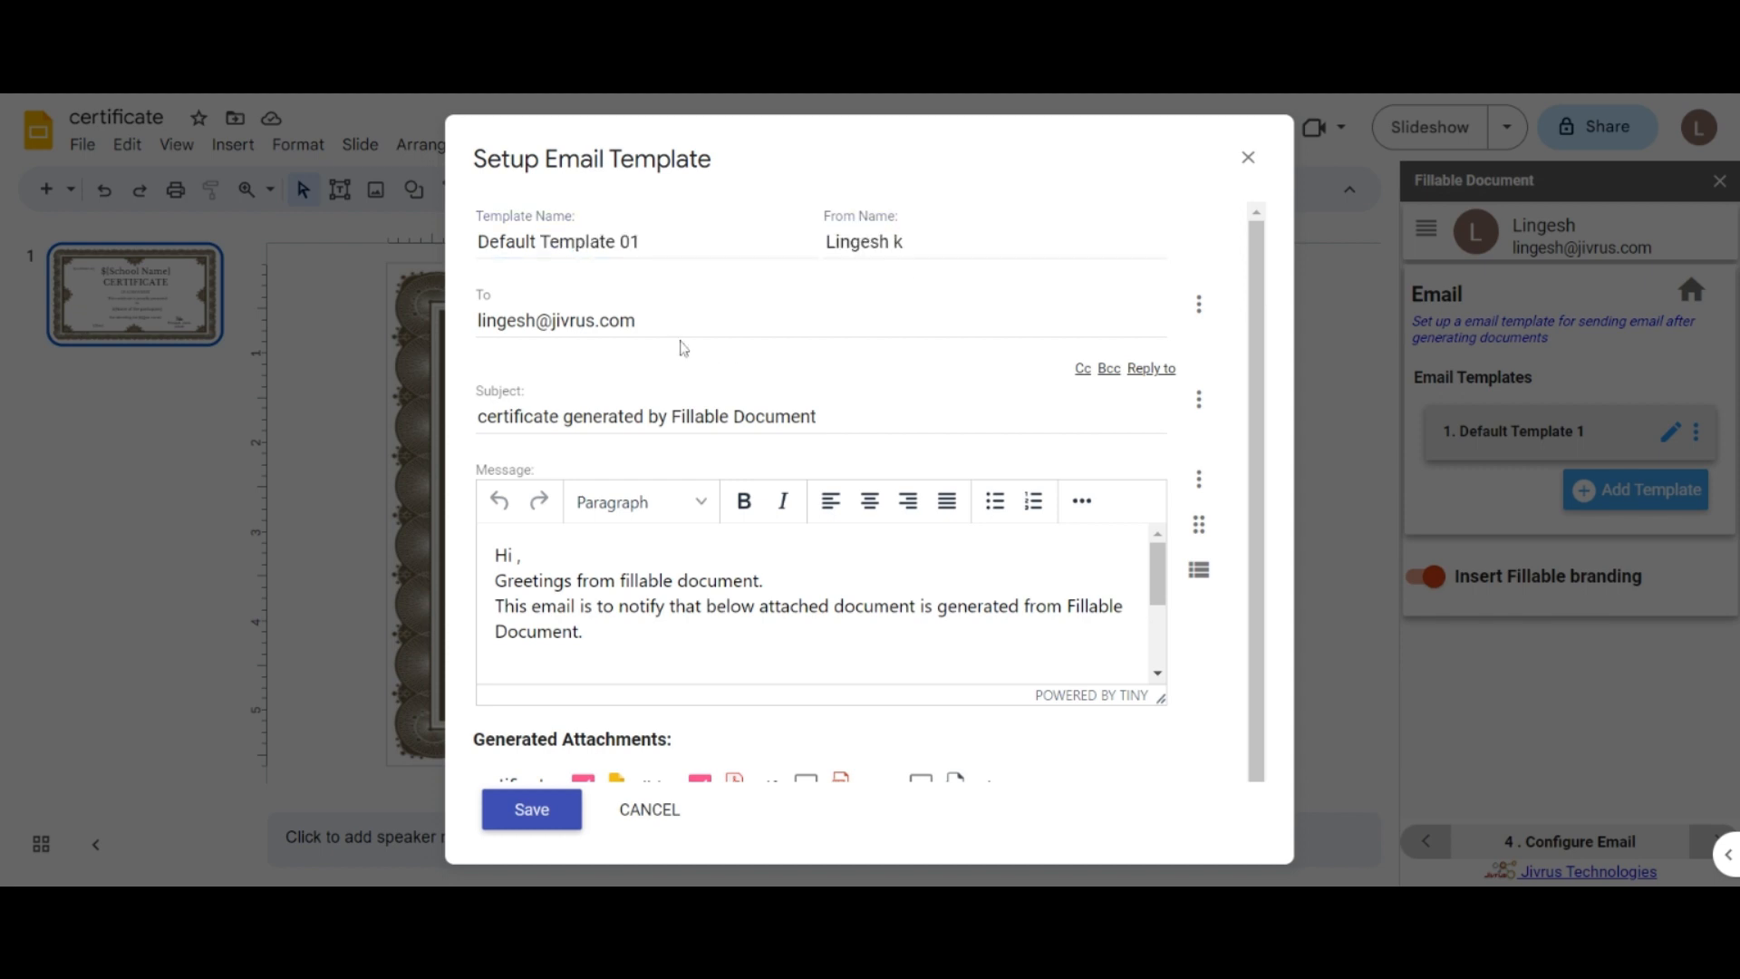
left_click(680, 322)
left_click(863, 418)
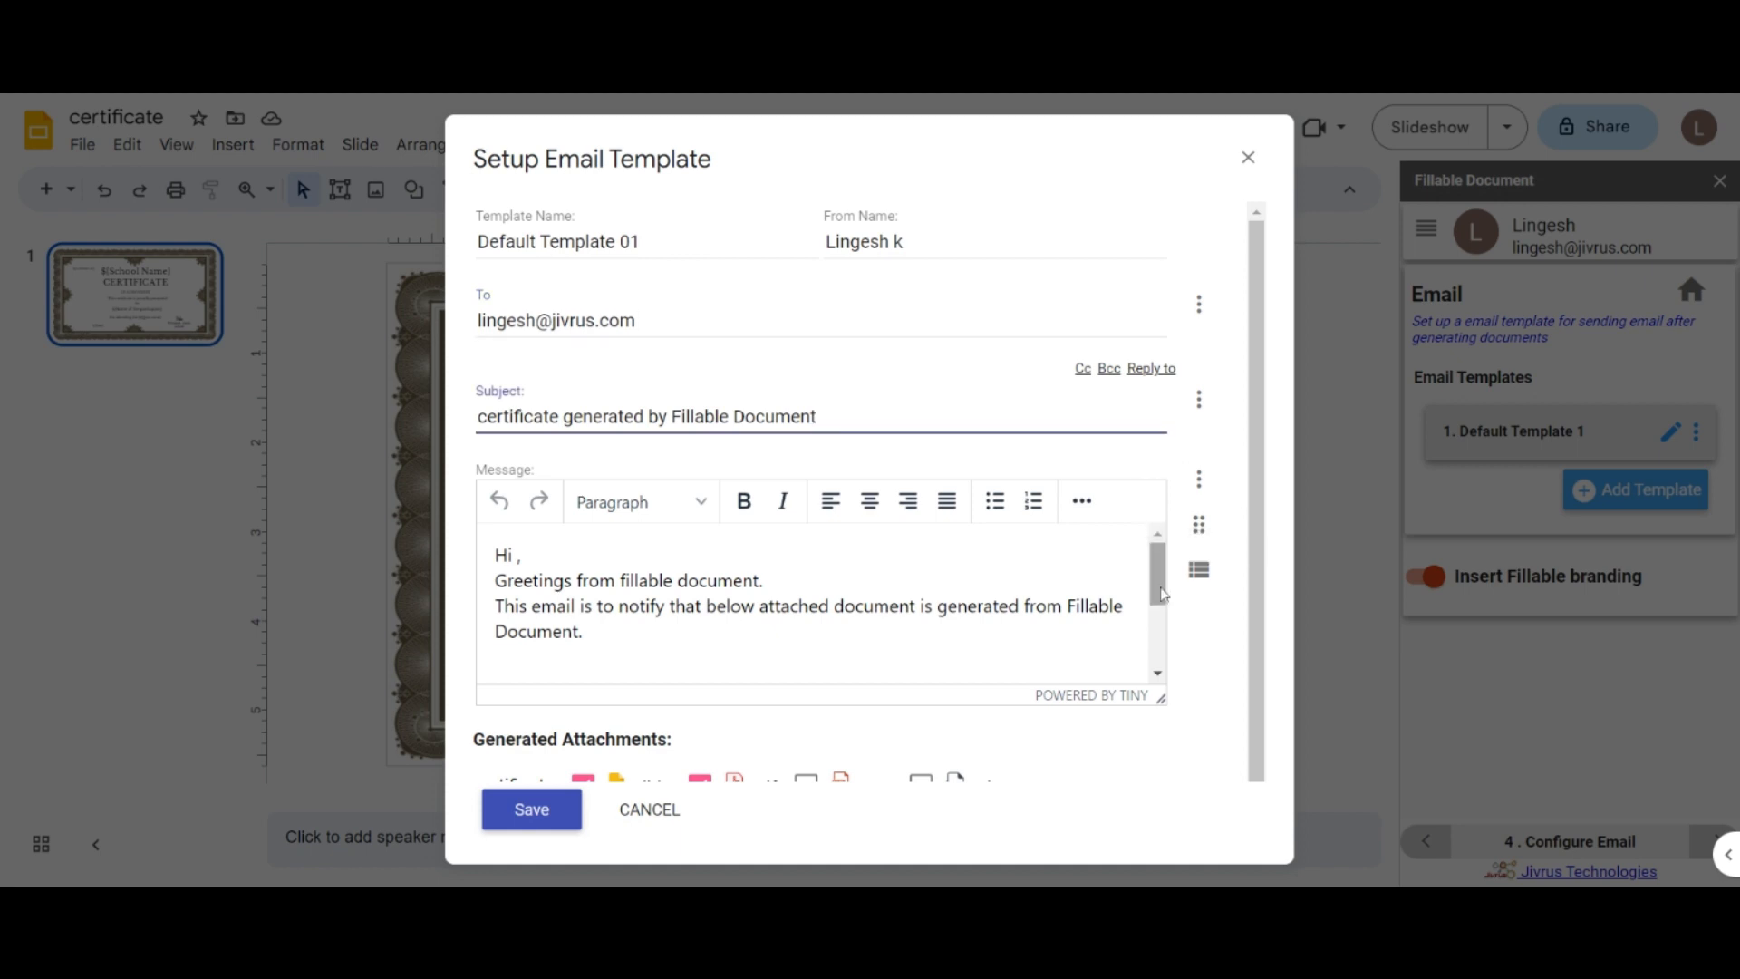
left_click_drag(1158, 574, 1160, 639)
scroll(1233, 634, "down", 1)
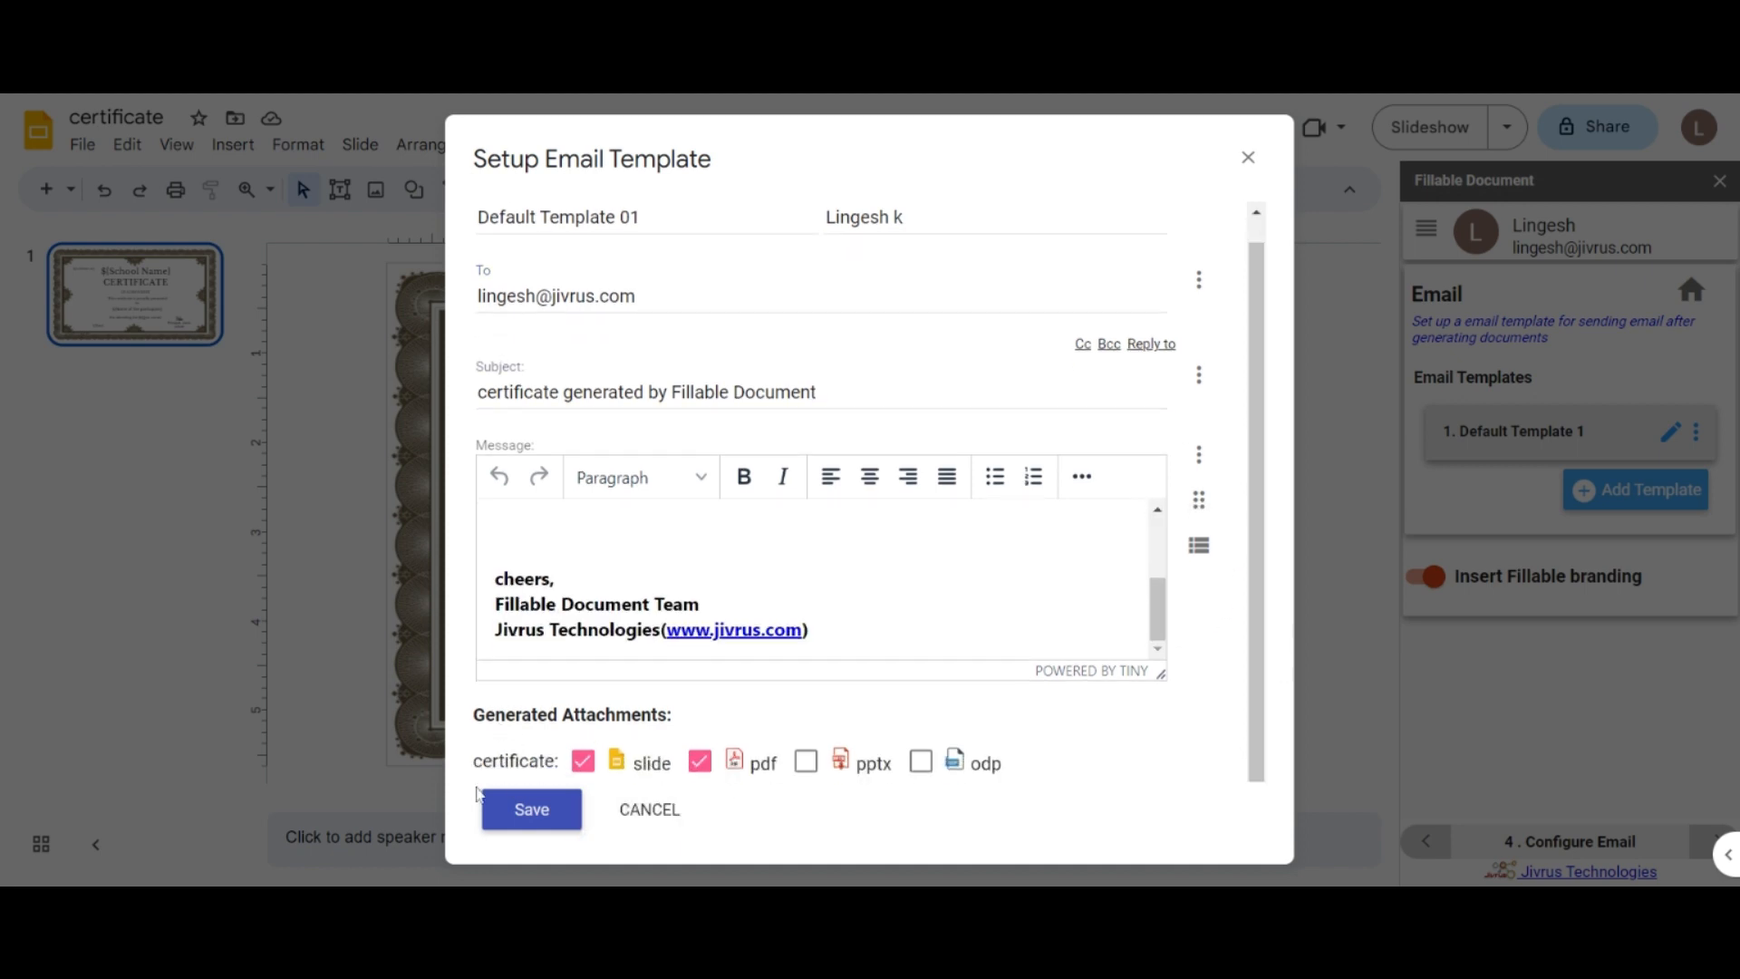
Step: Attach the certificate as pptx and odp too, and save the email template
left_click(806, 761)
left_click(921, 761)
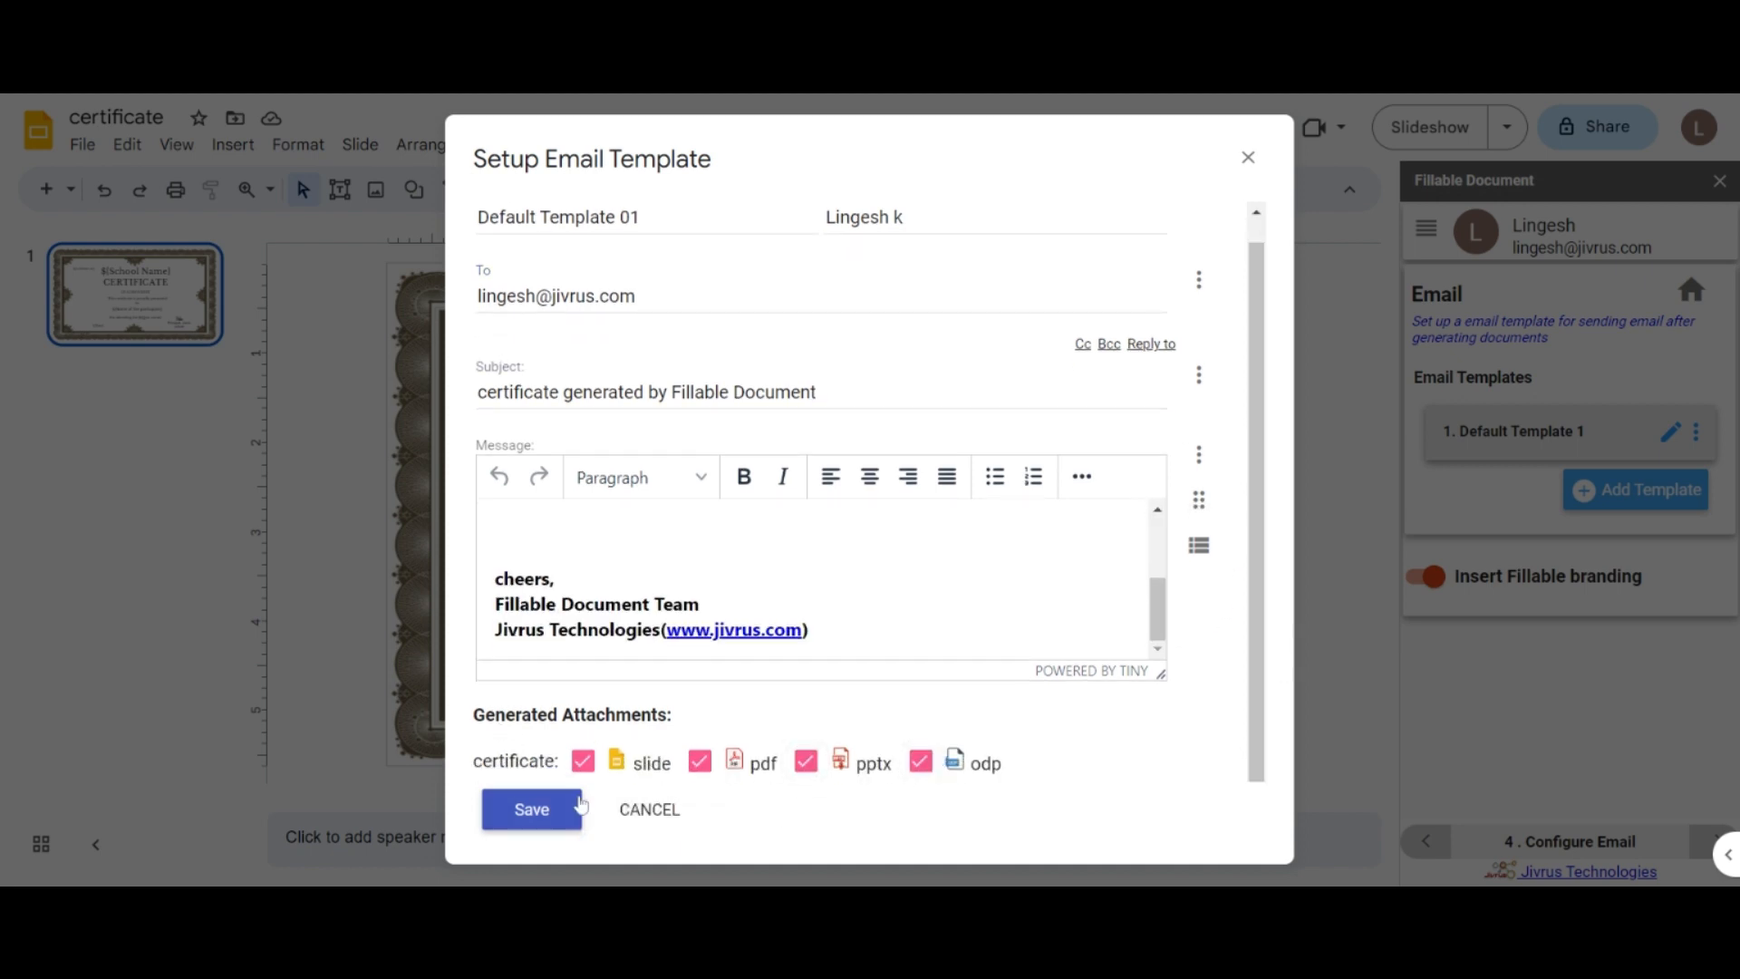
left_click(532, 809)
Step: Add jivrus-logo--.png from Google Drive as an email attachment
left_click(1695, 433)
left_click(1668, 436)
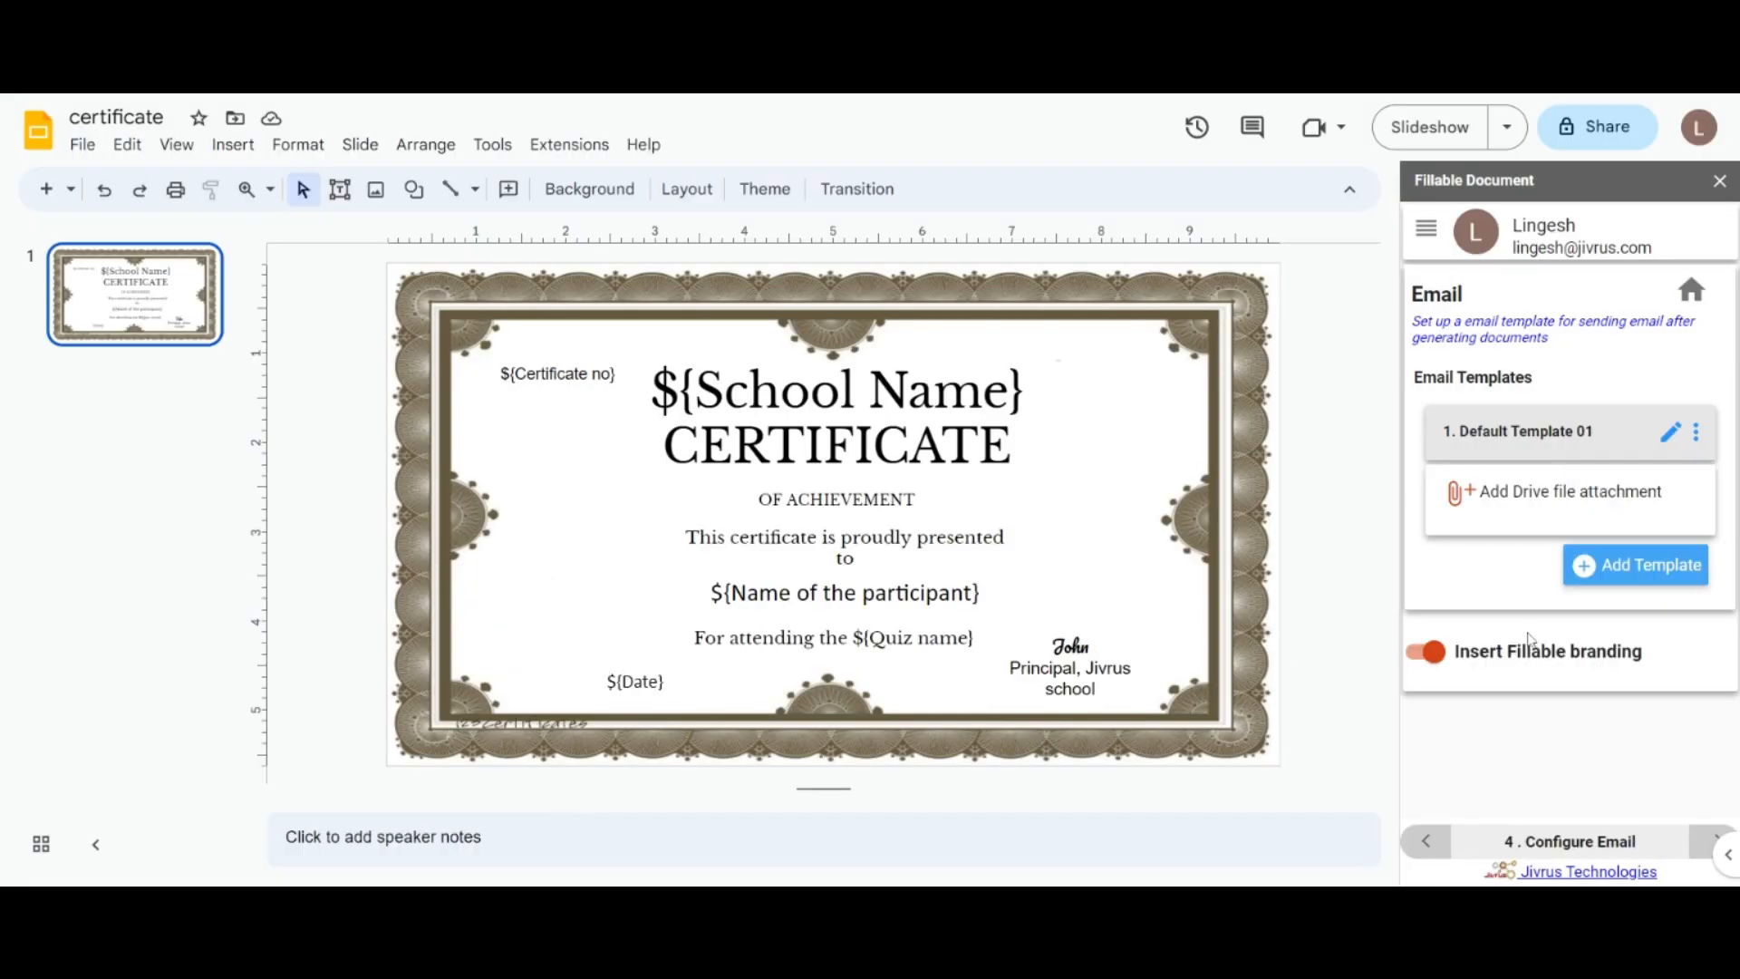
left_click(1456, 496)
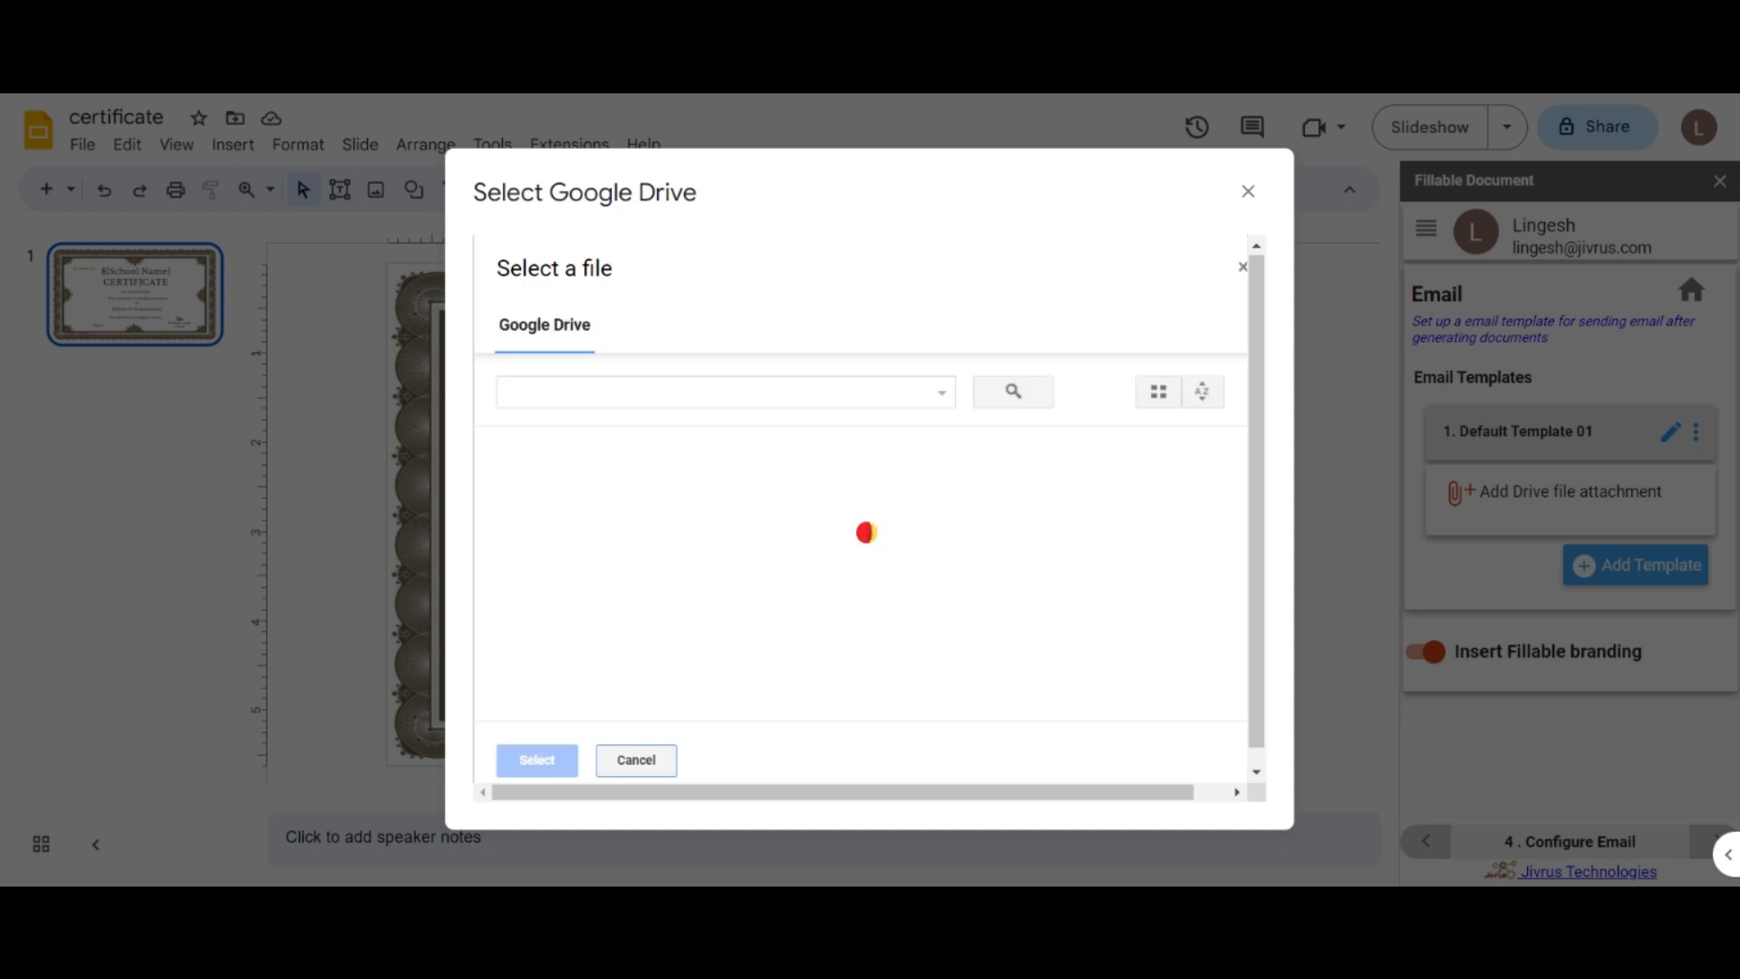
left_click(1227, 567)
left_click(538, 761)
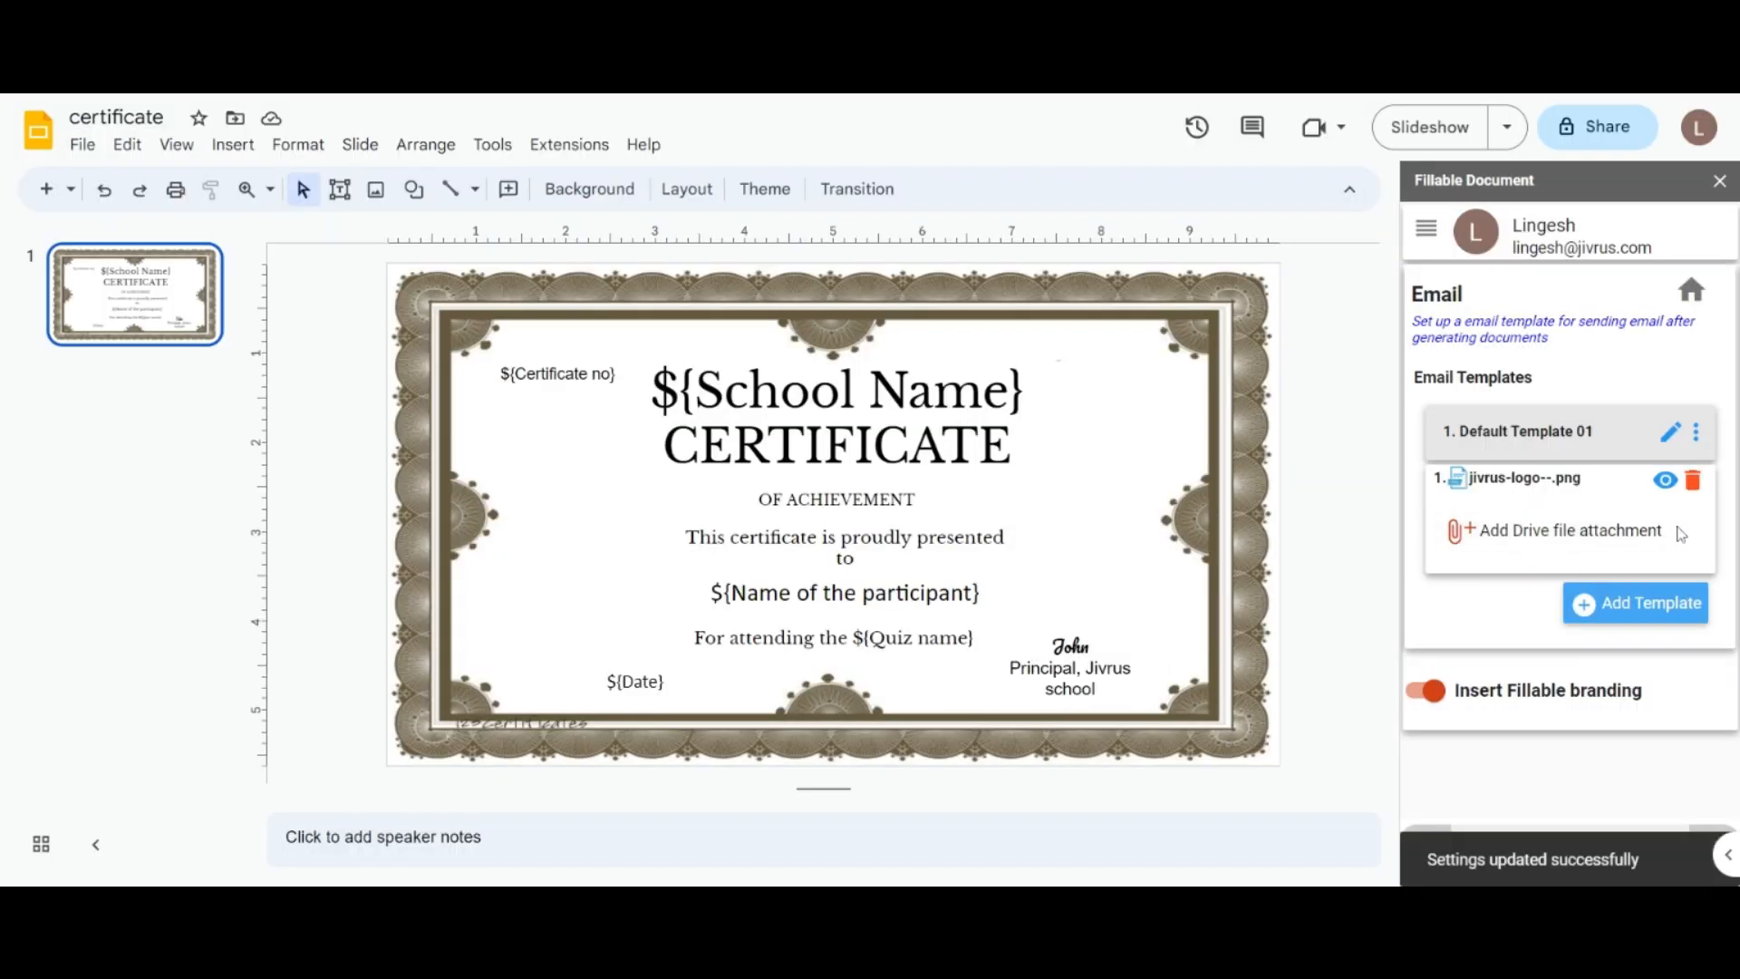
Step: Duplicate Default Template 01, delete the copy, and collapse the attachment list
left_click(1696, 433)
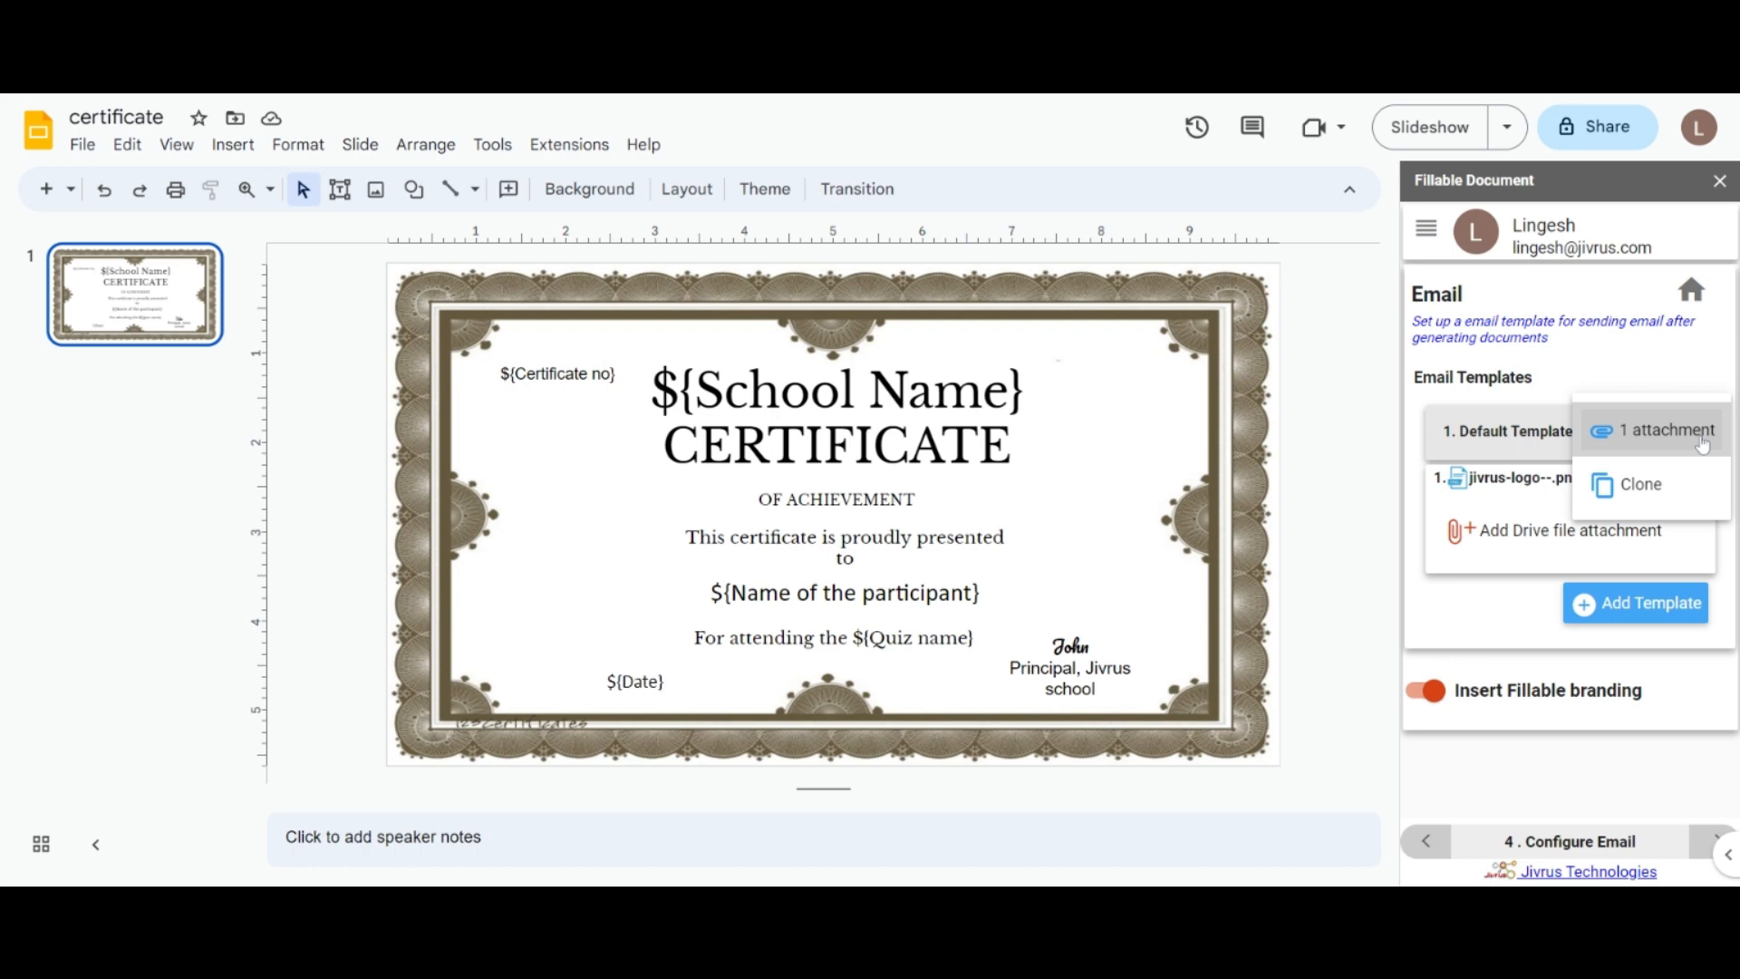
left_click(1631, 495)
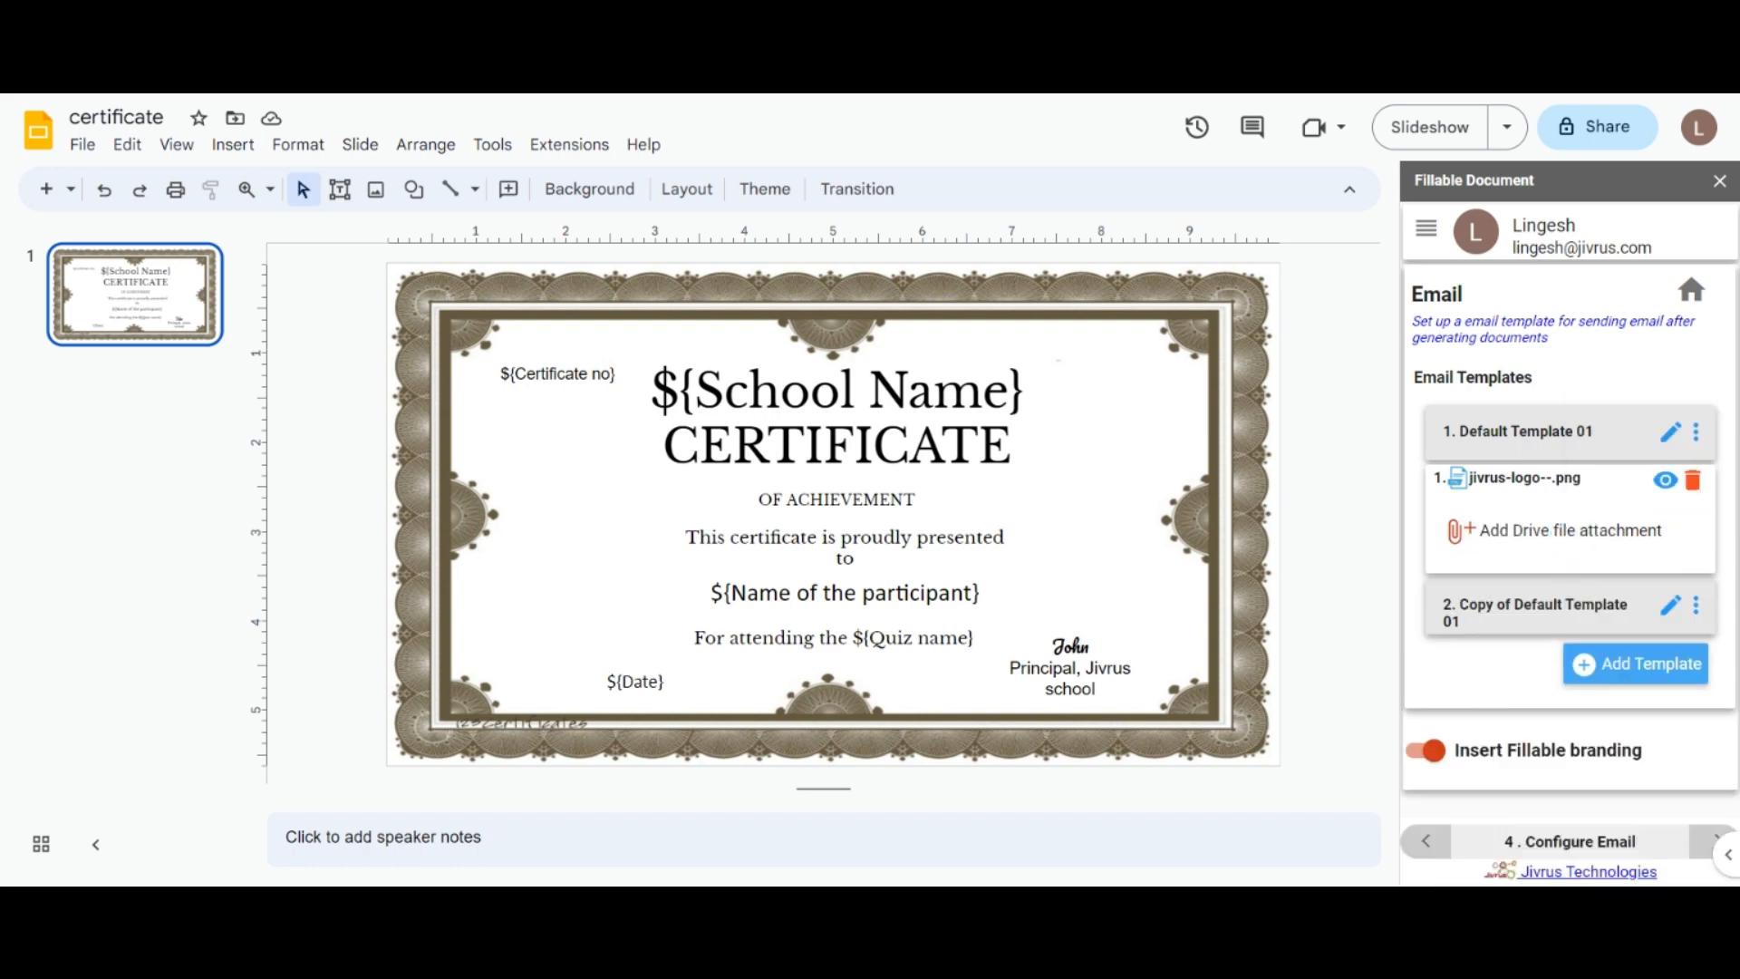
left_click(1698, 609)
left_click(1599, 711)
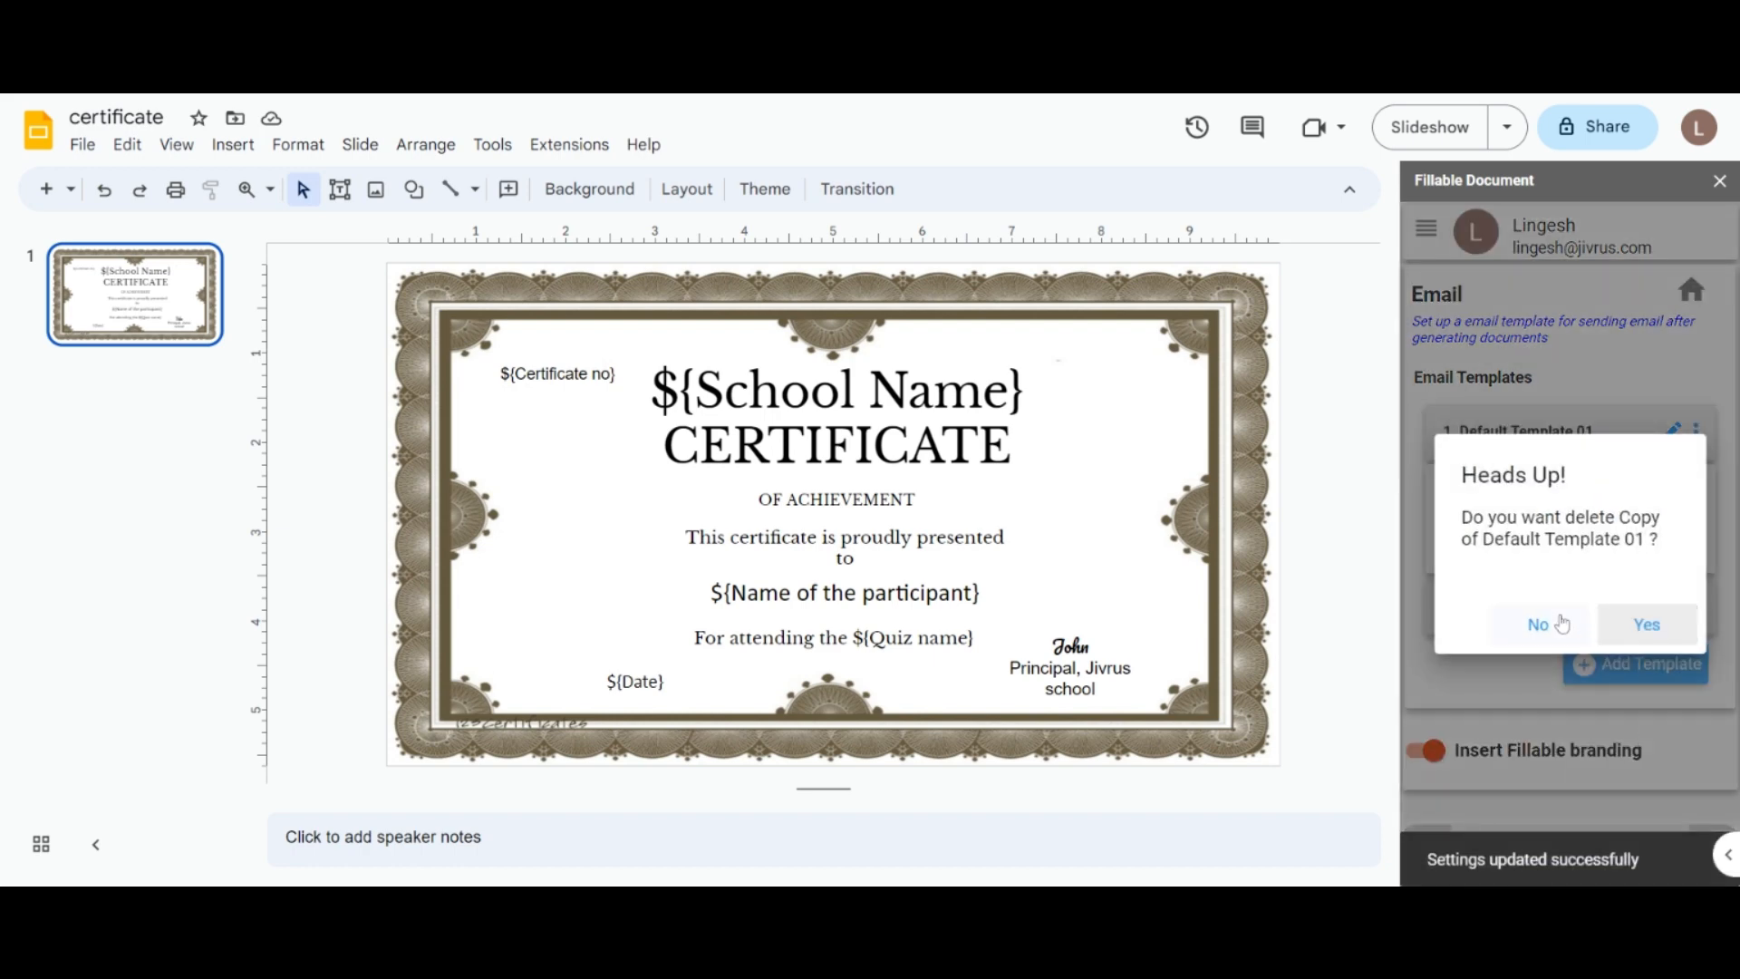
left_click(1643, 621)
left_click(1696, 432)
left_click(1663, 427)
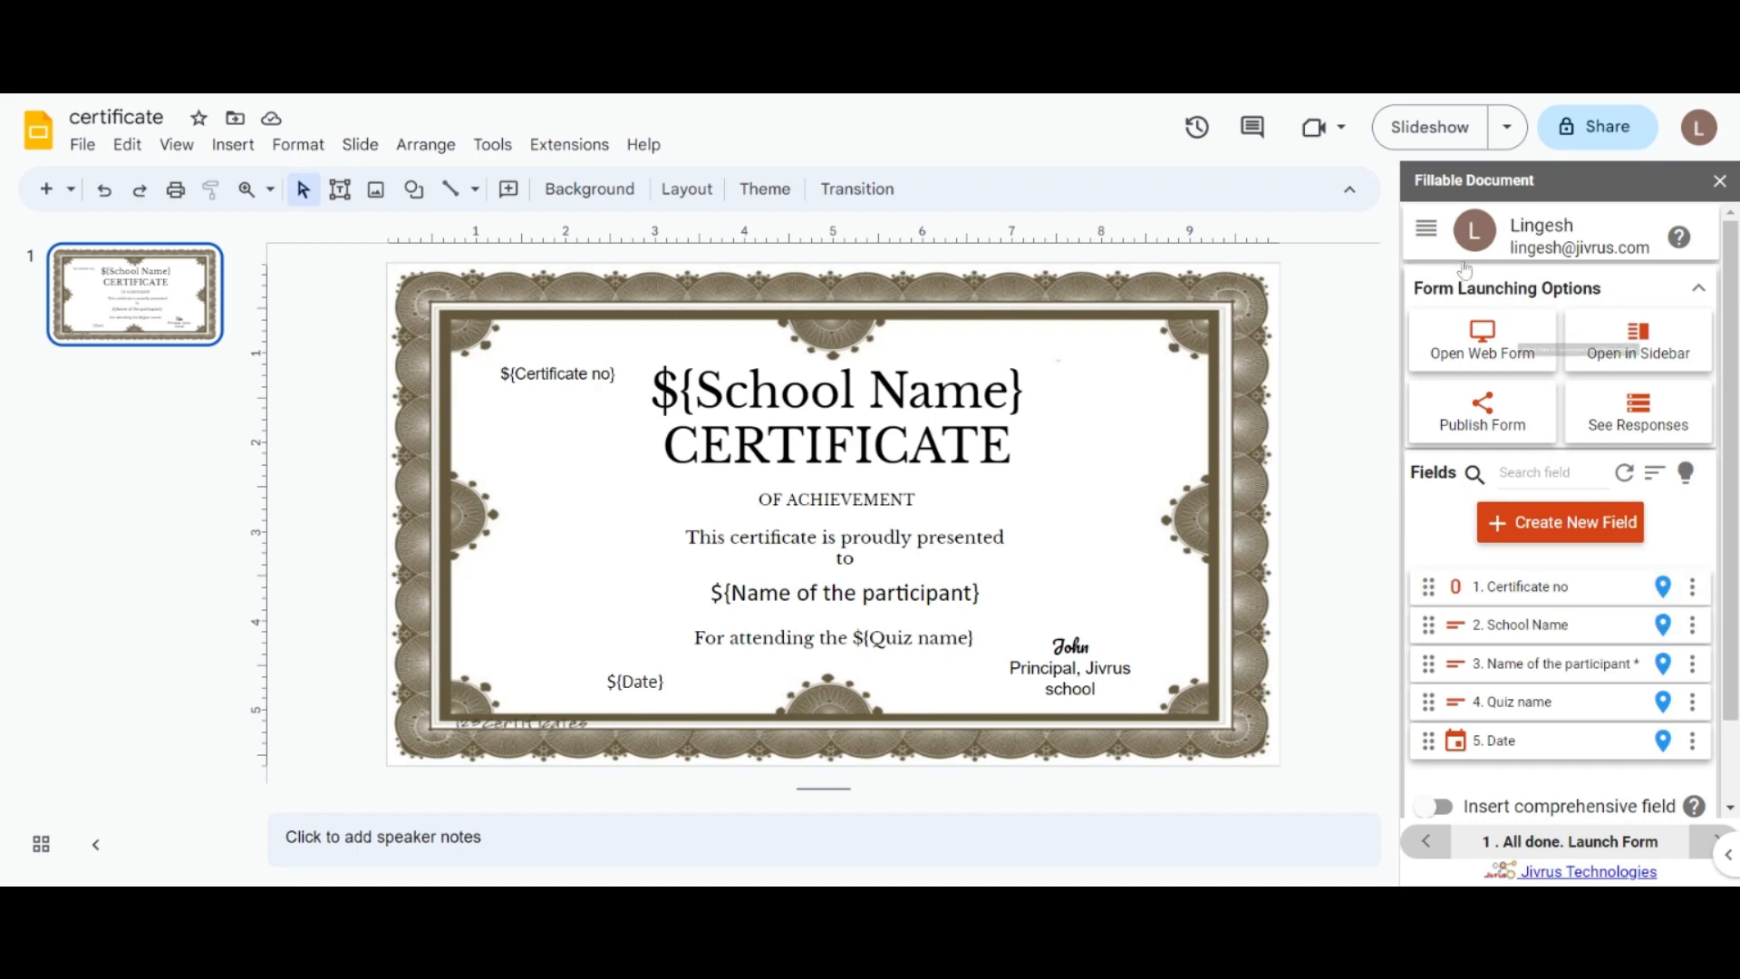
Step: Add a new collaborator on the Collaborators page by entering the colleague's e-mail
left_click(1426, 228)
left_click(1517, 502)
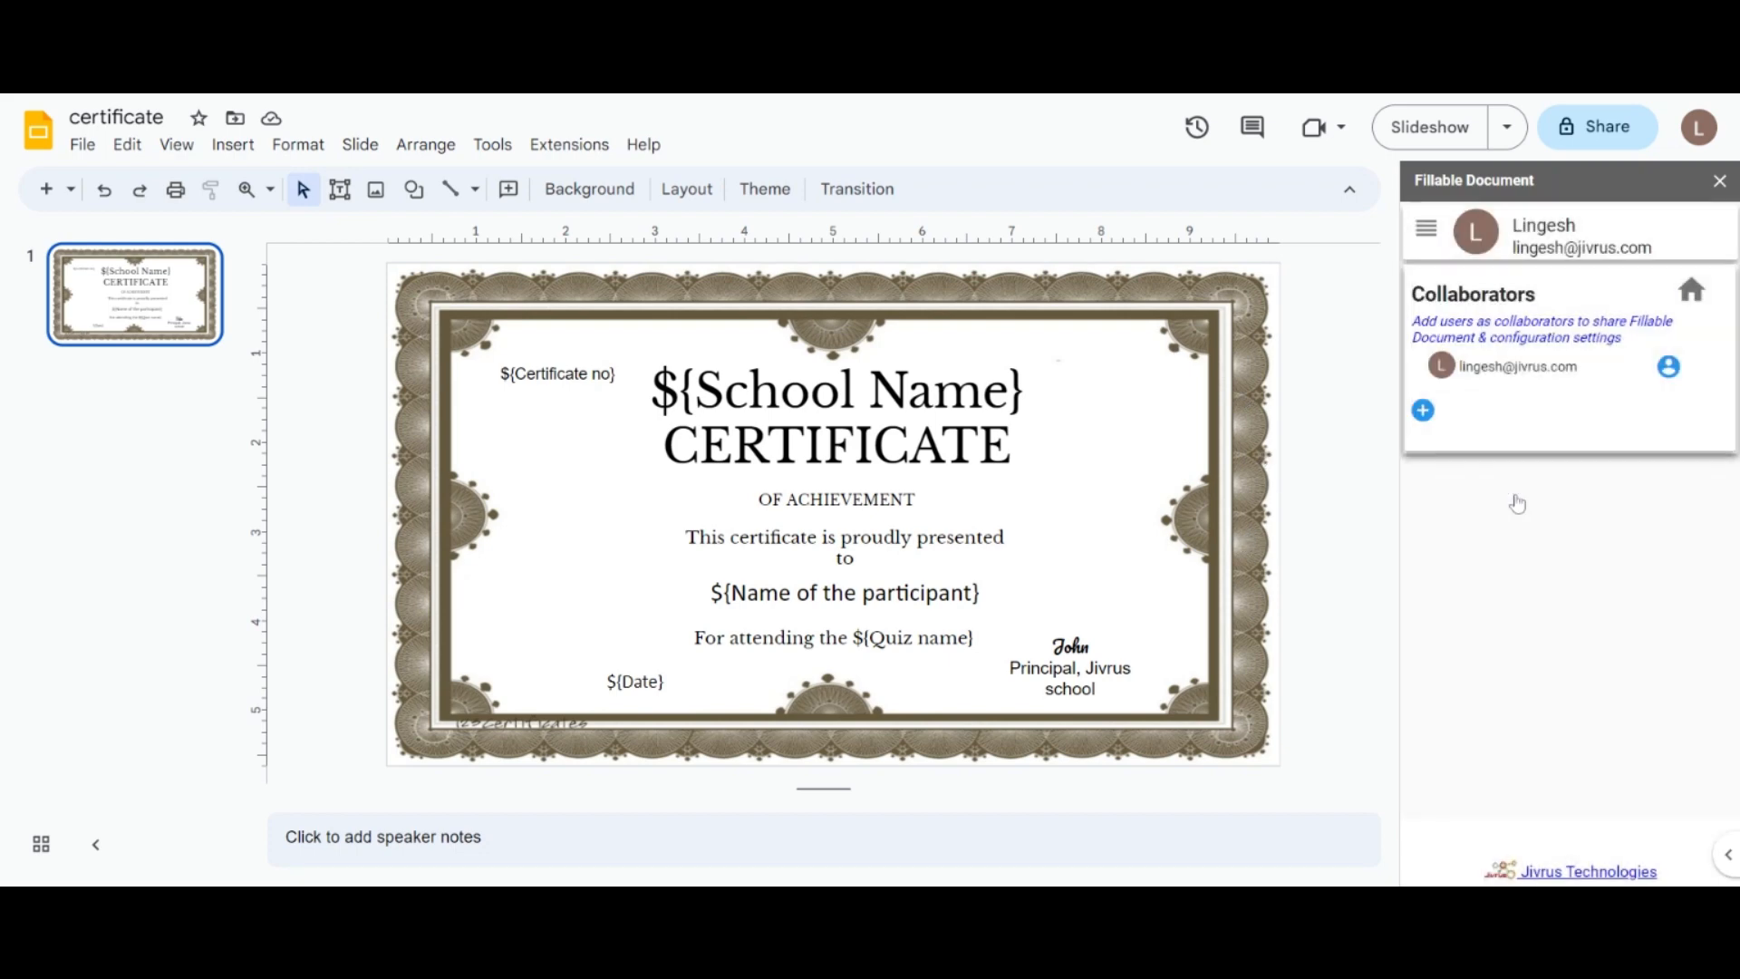
left_click(1423, 410)
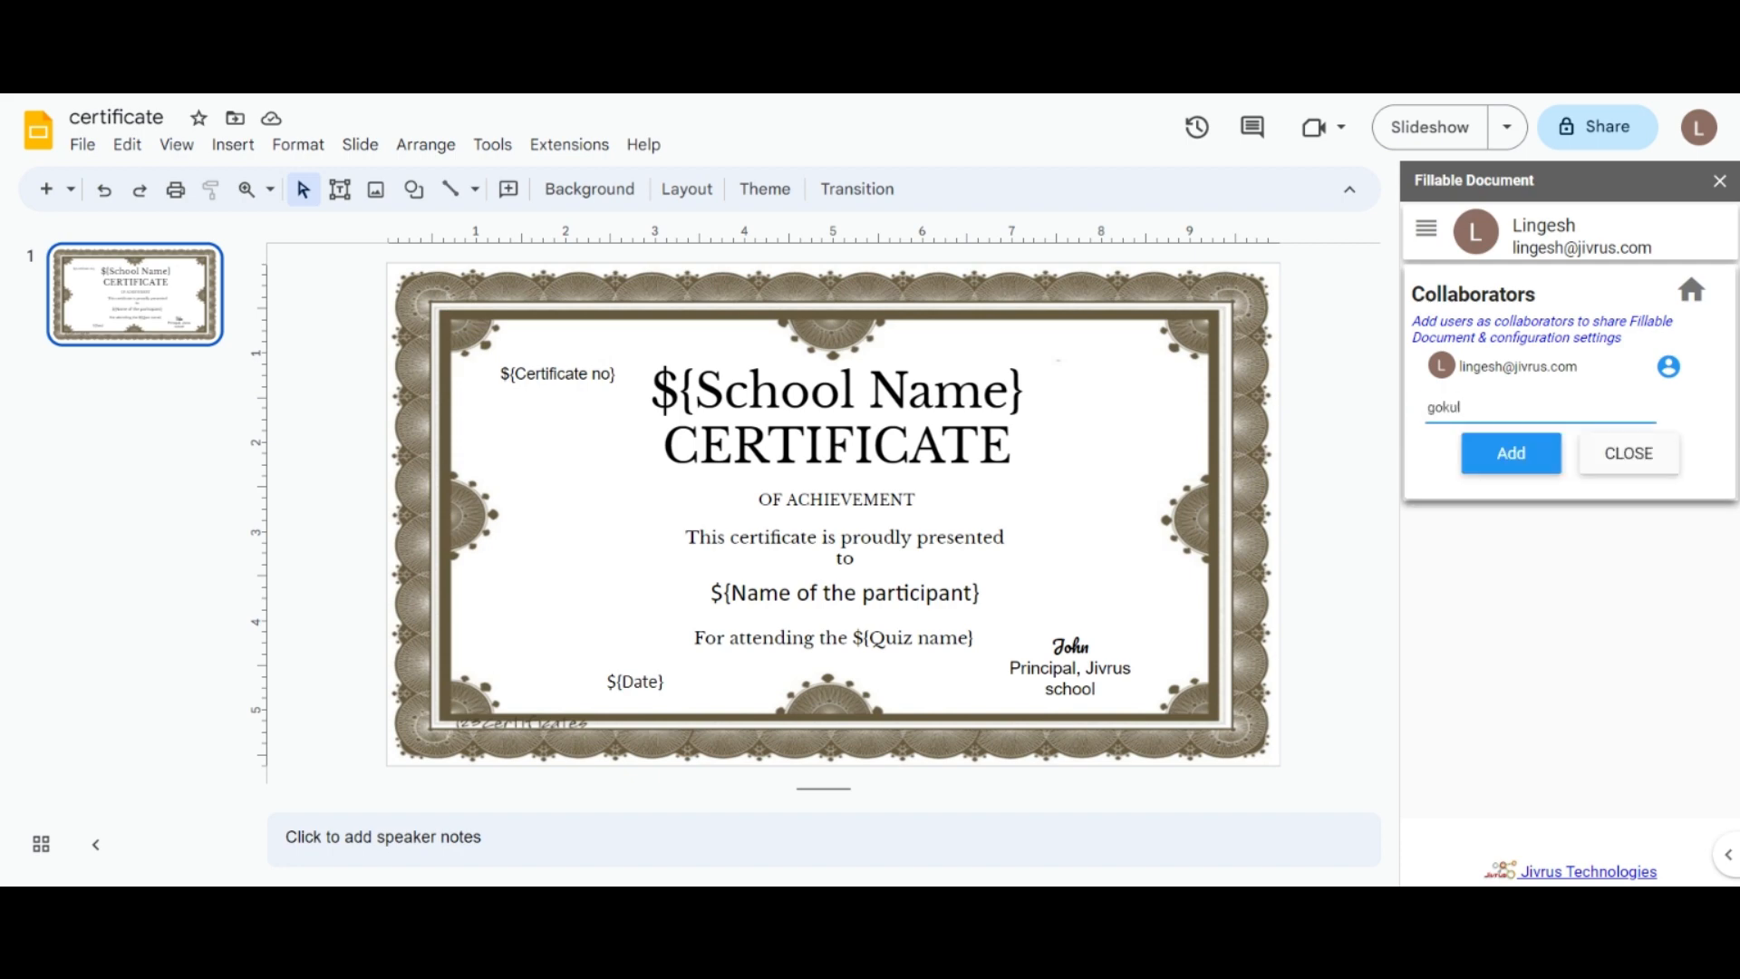
key("Return")
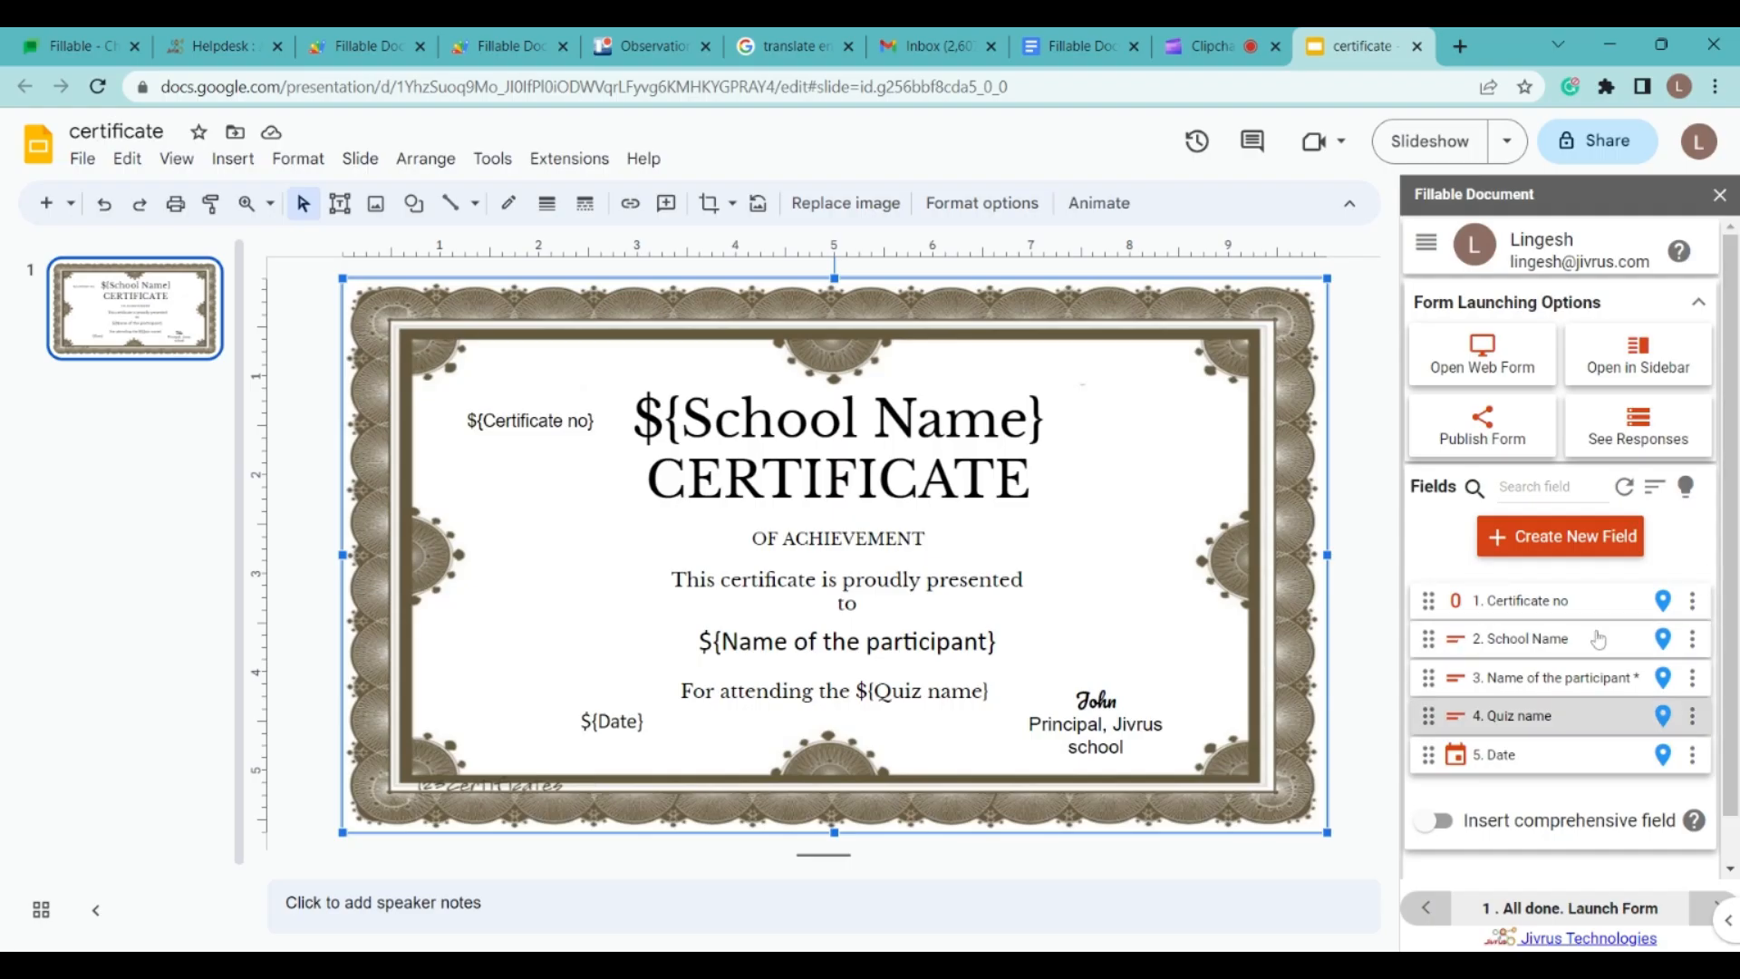
Step: Open the form as a web app and enter Certificate no 1, Jivrus School and the participant's name
left_click(1493, 345)
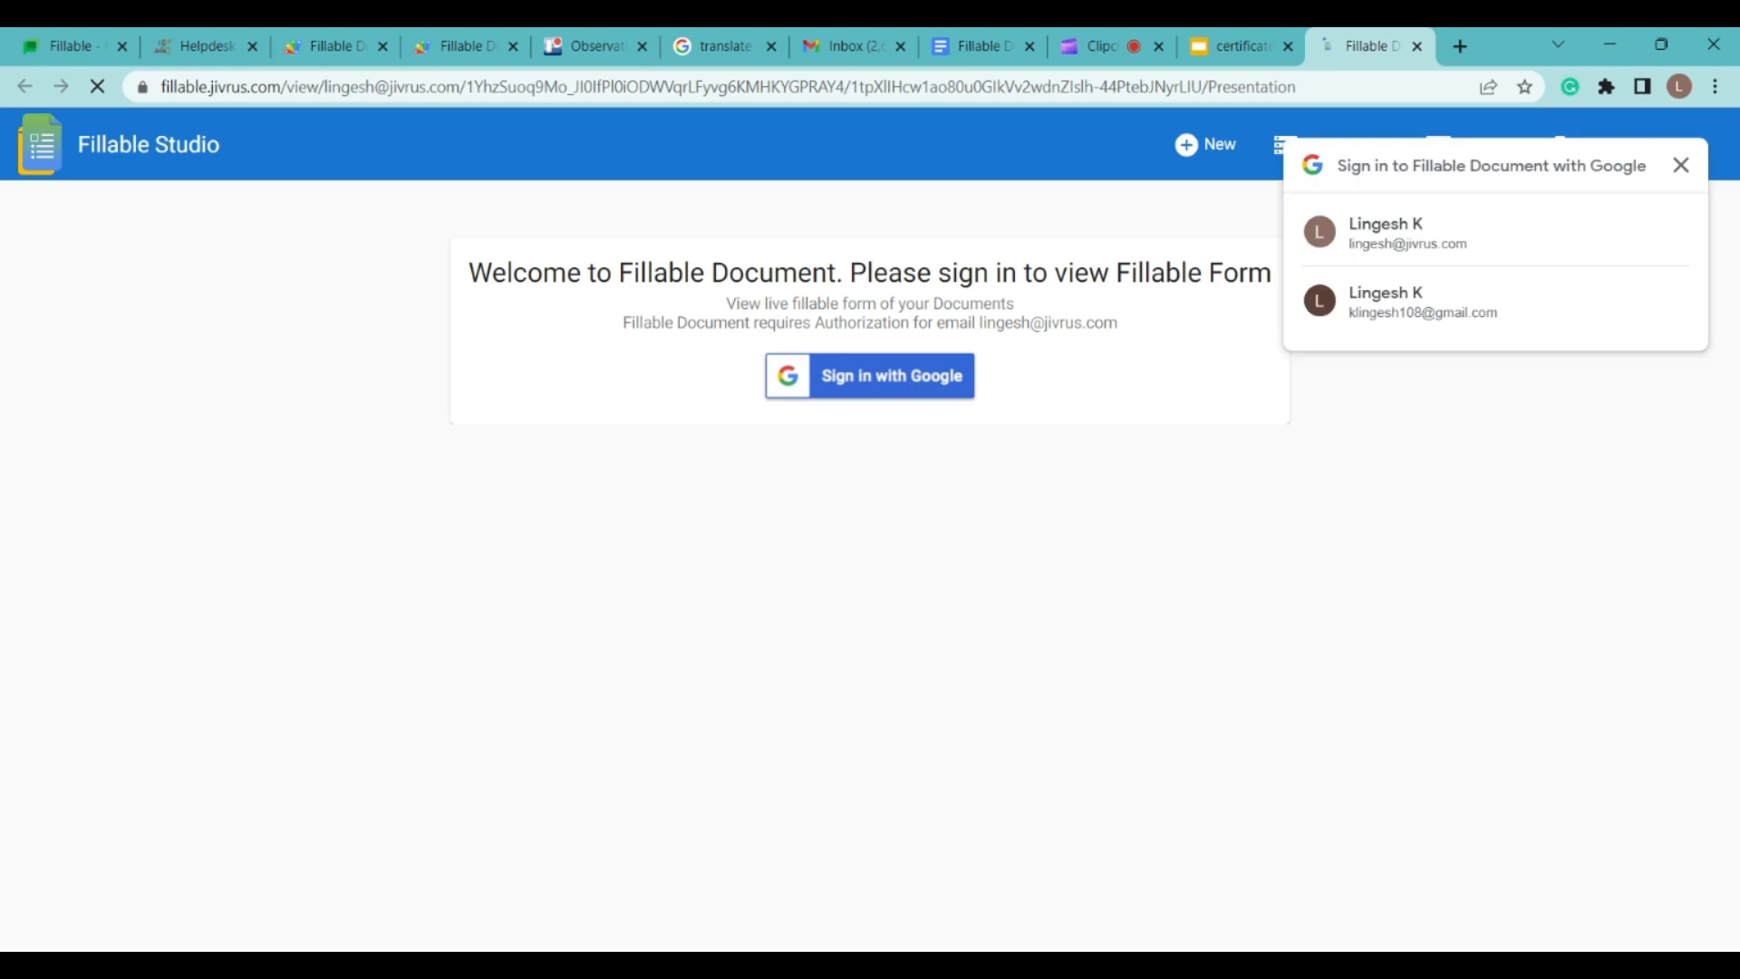
left_click(1396, 233)
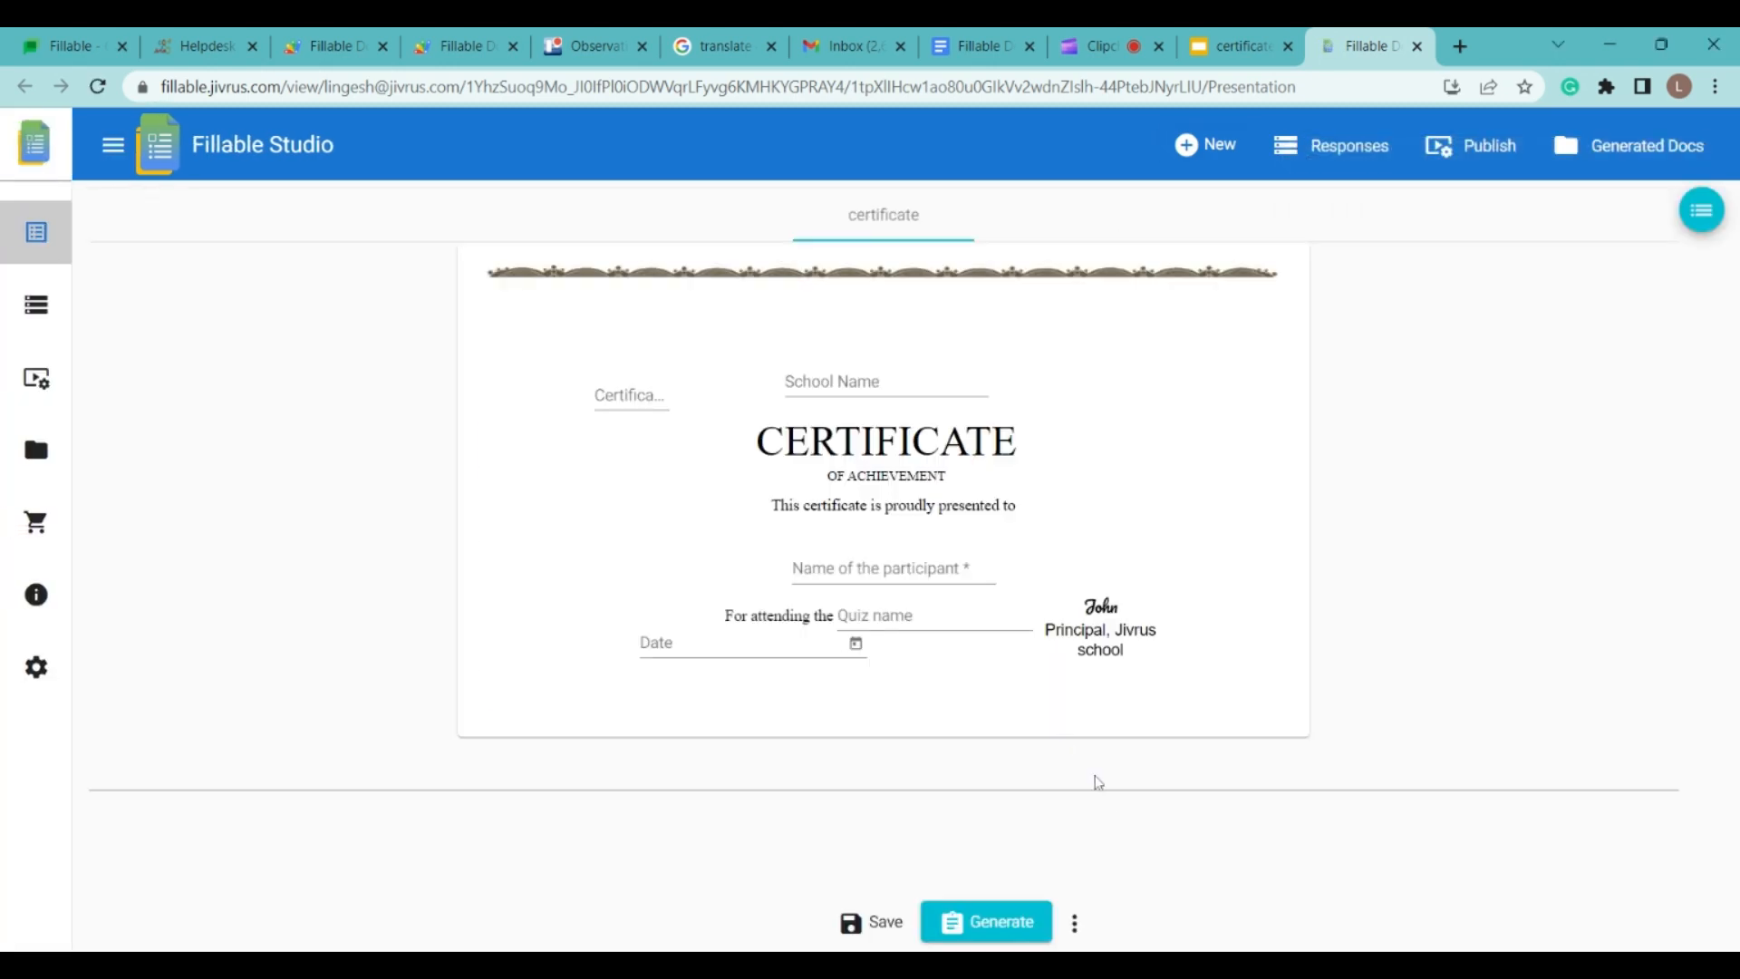
left_click(635, 395)
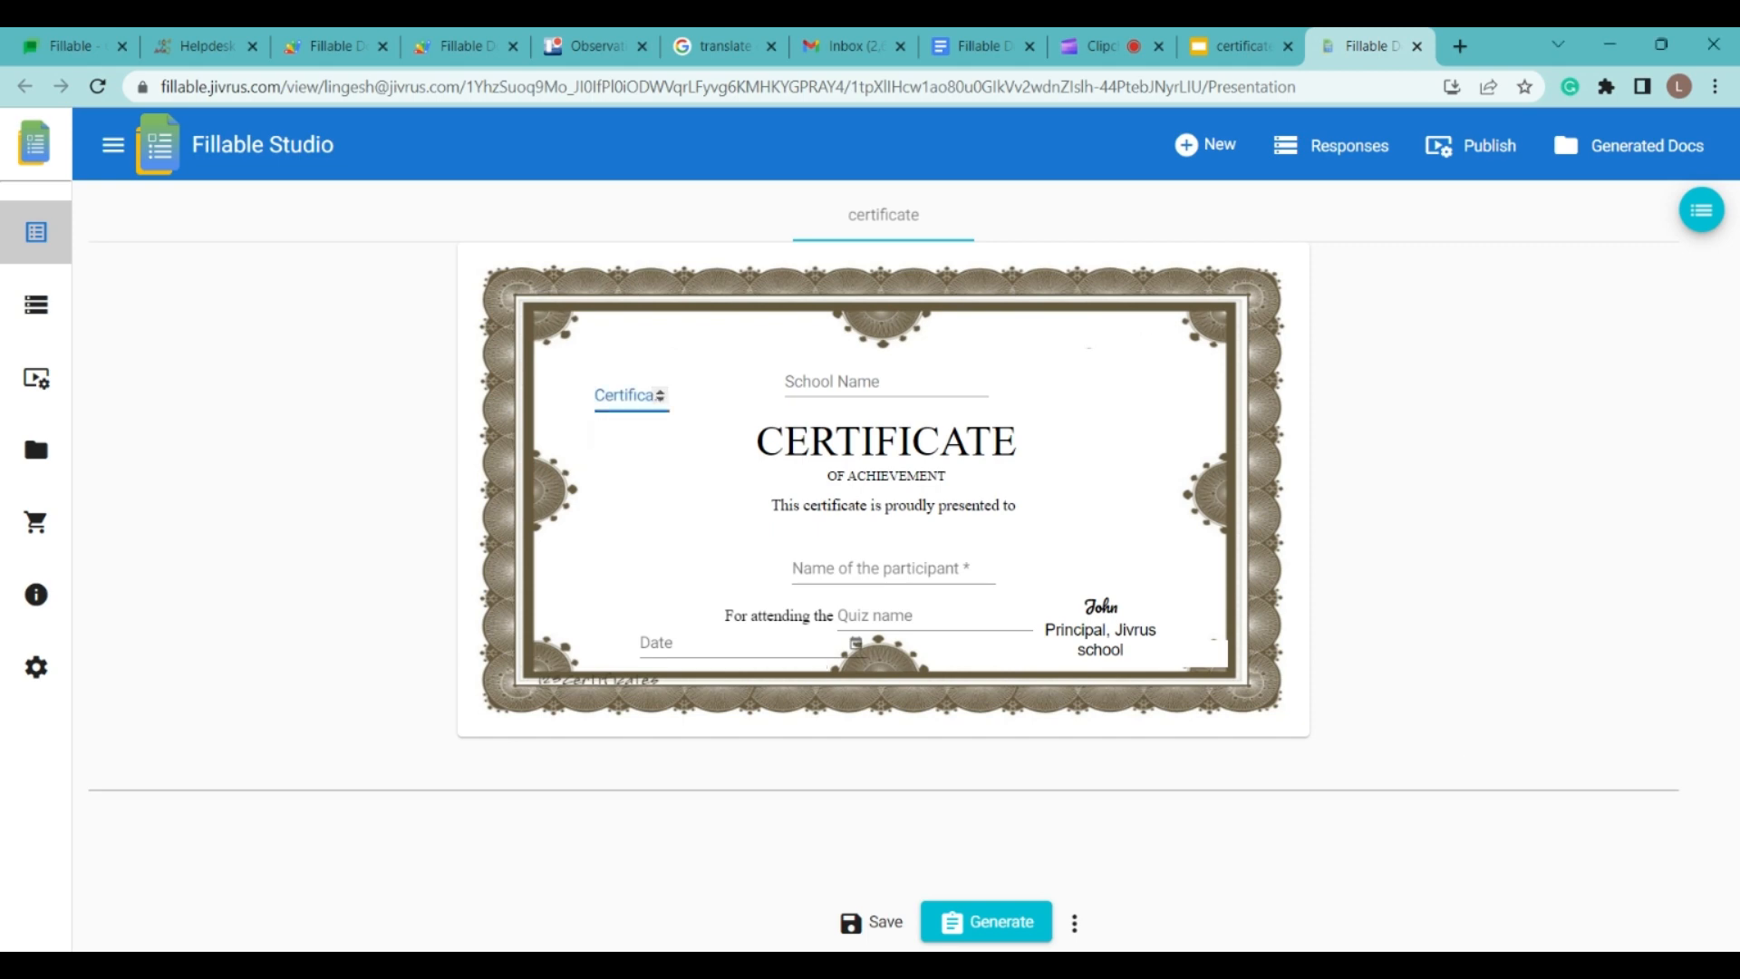
type("1")
left_click(884, 388)
type("Jivrus ")
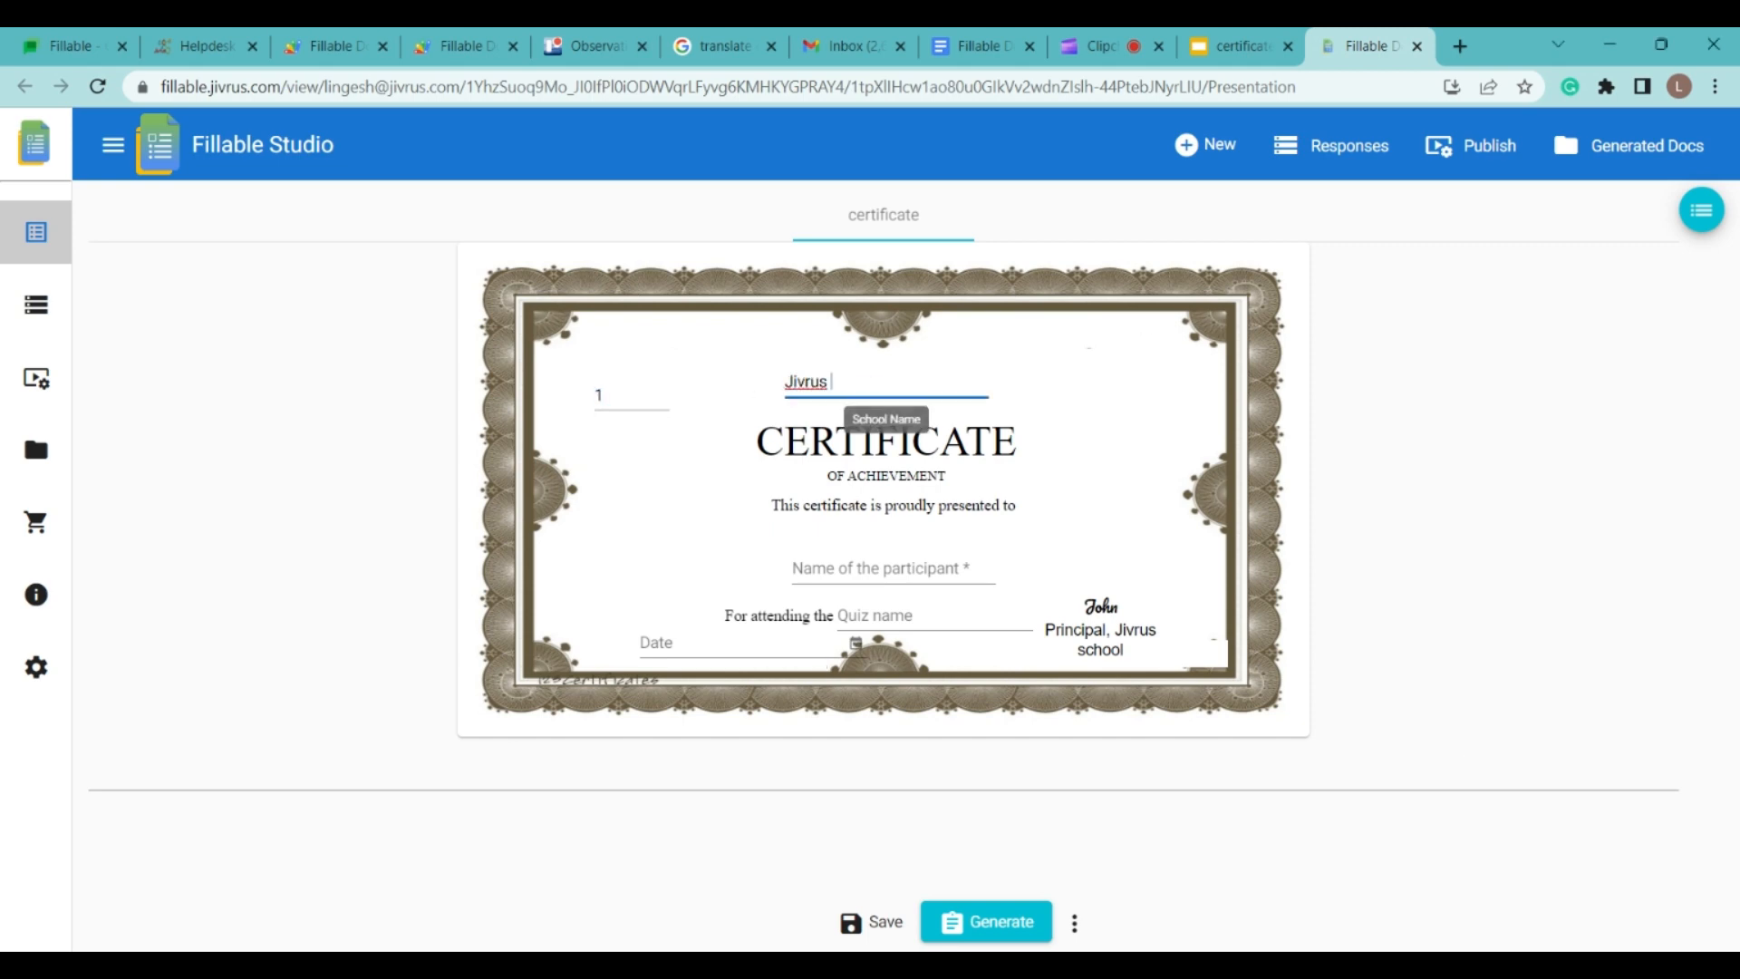
type("School")
left_click(889, 571)
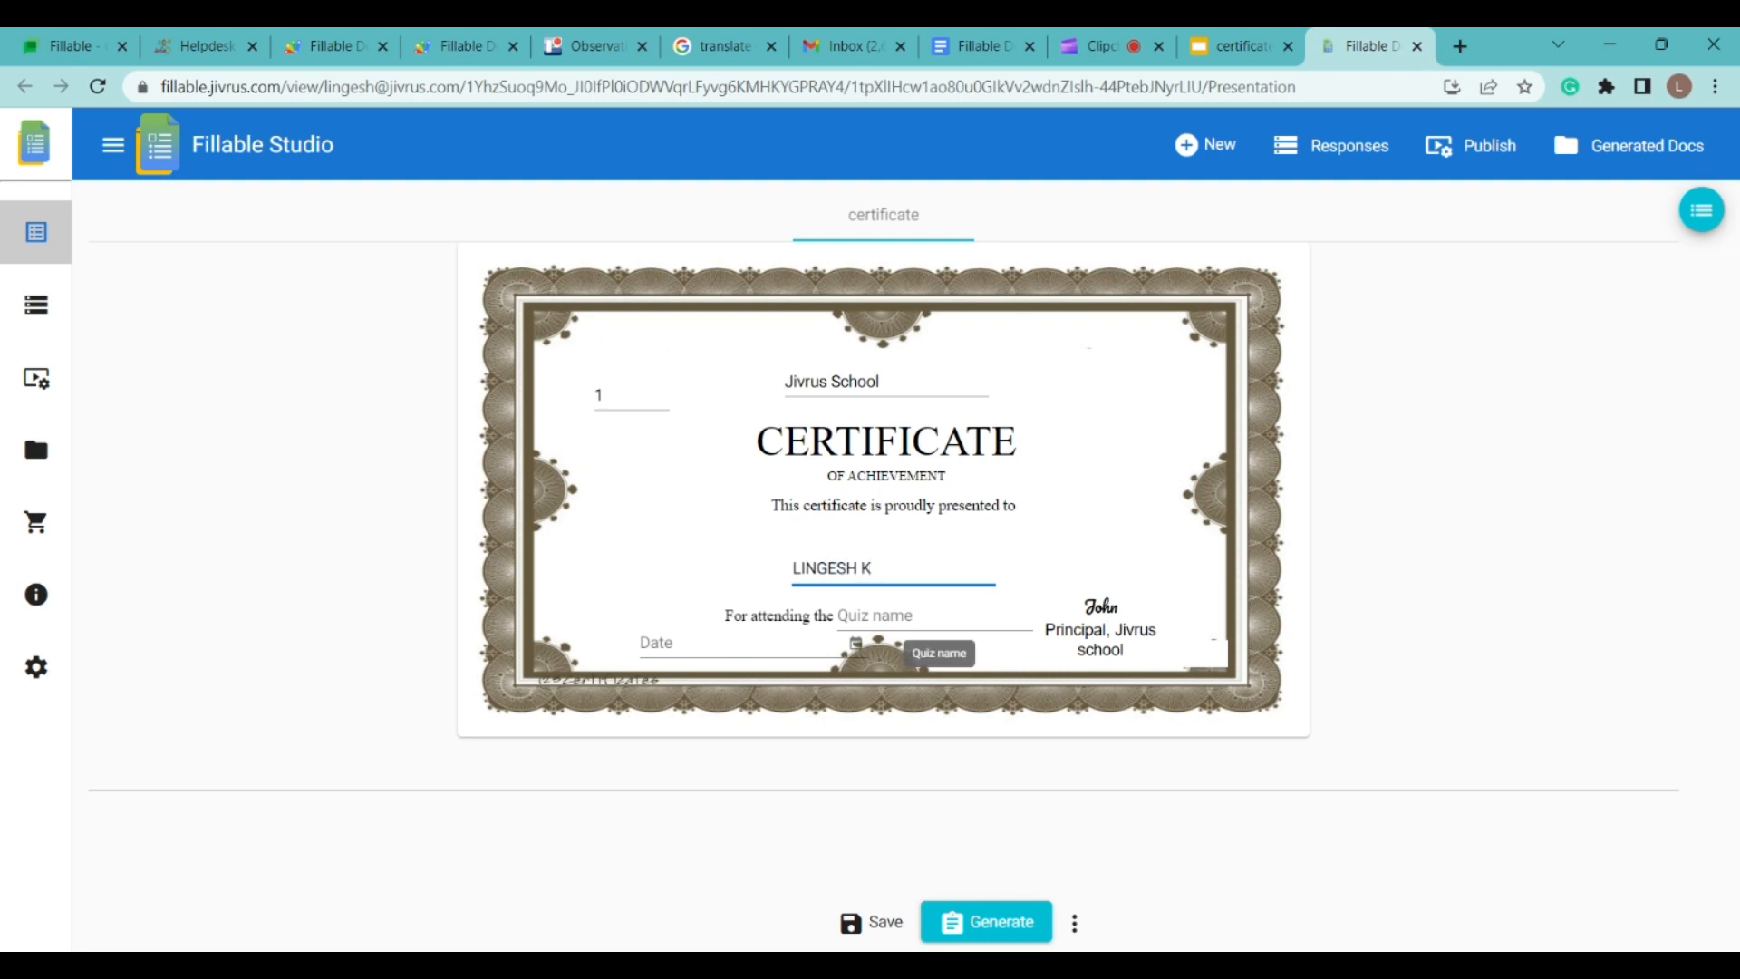
Step: Enter quiz name Maths, set the date to 7/3/2023, and generate the certificate files
left_click(935, 616)
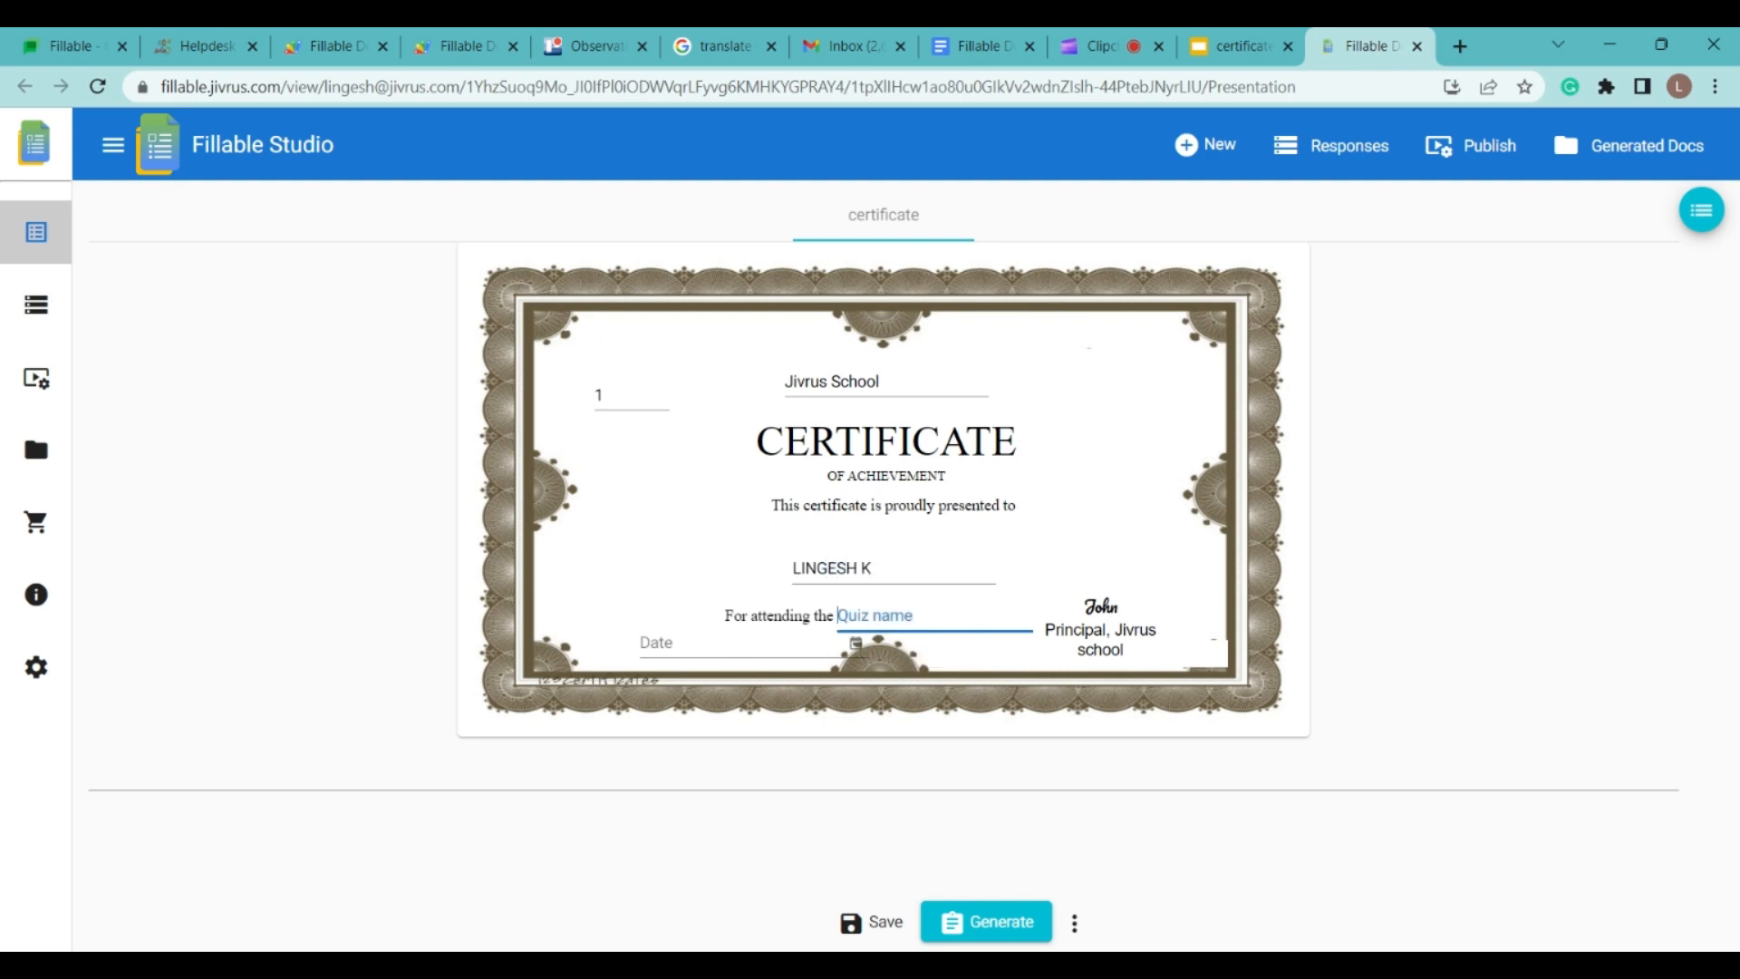
type("Maths quiz")
left_click(988, 668)
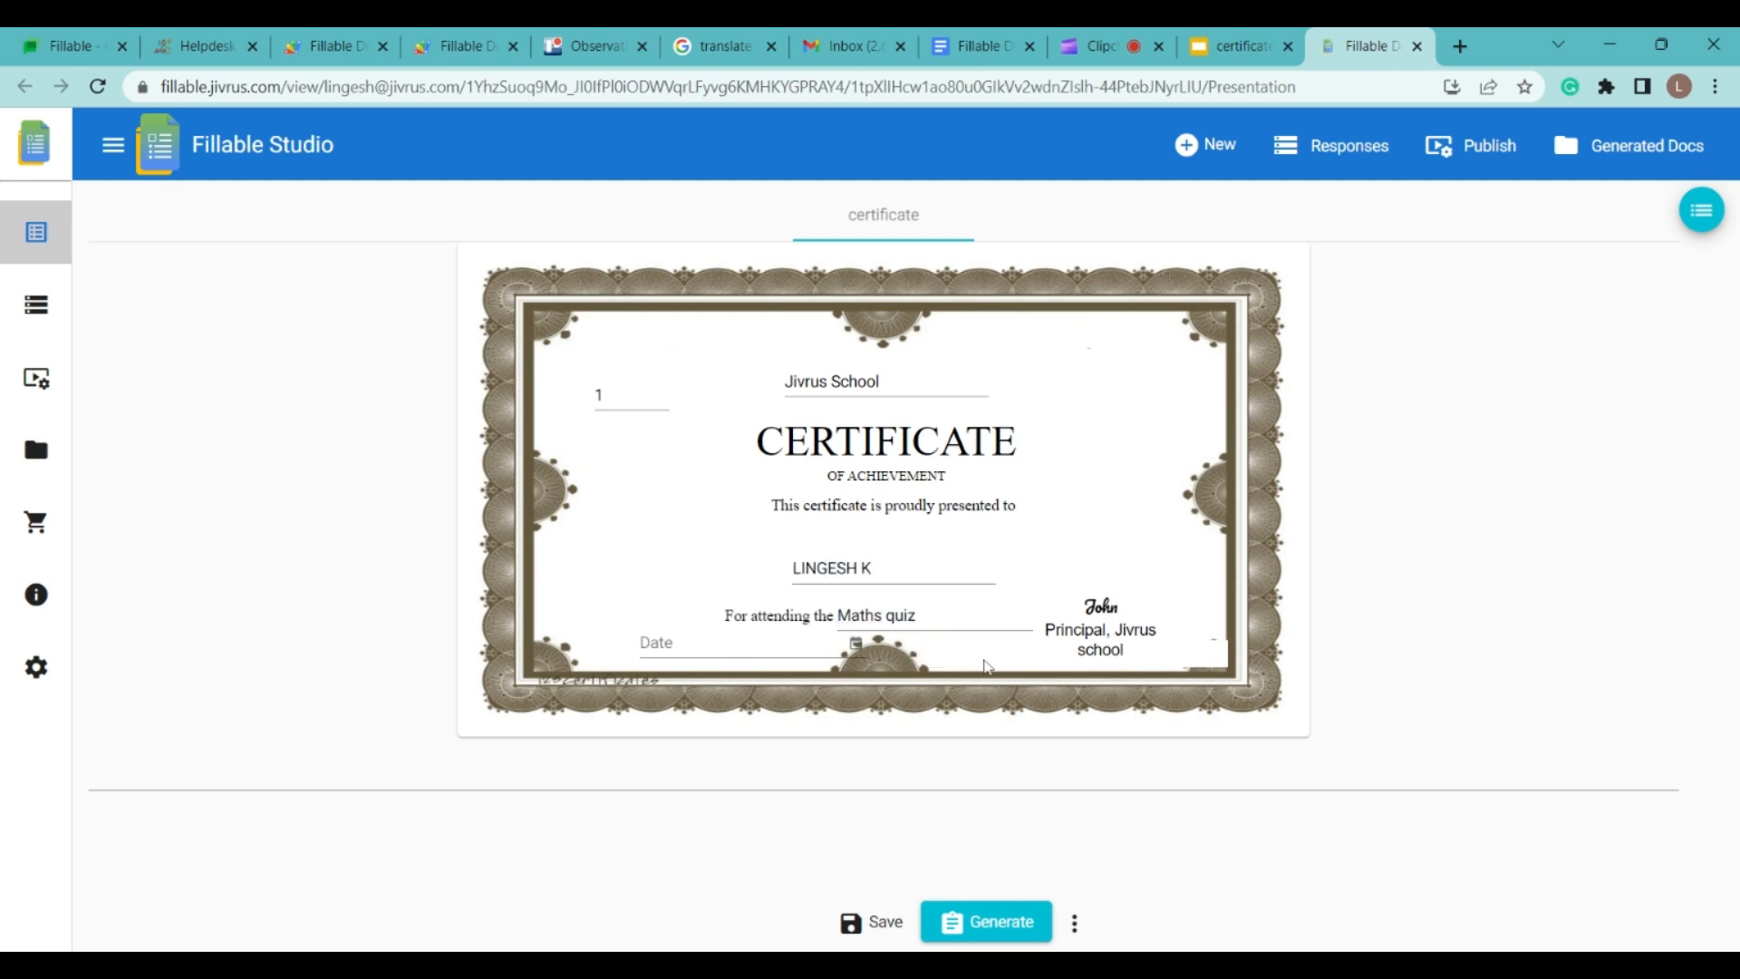
left_click(856, 646)
left_click(715, 396)
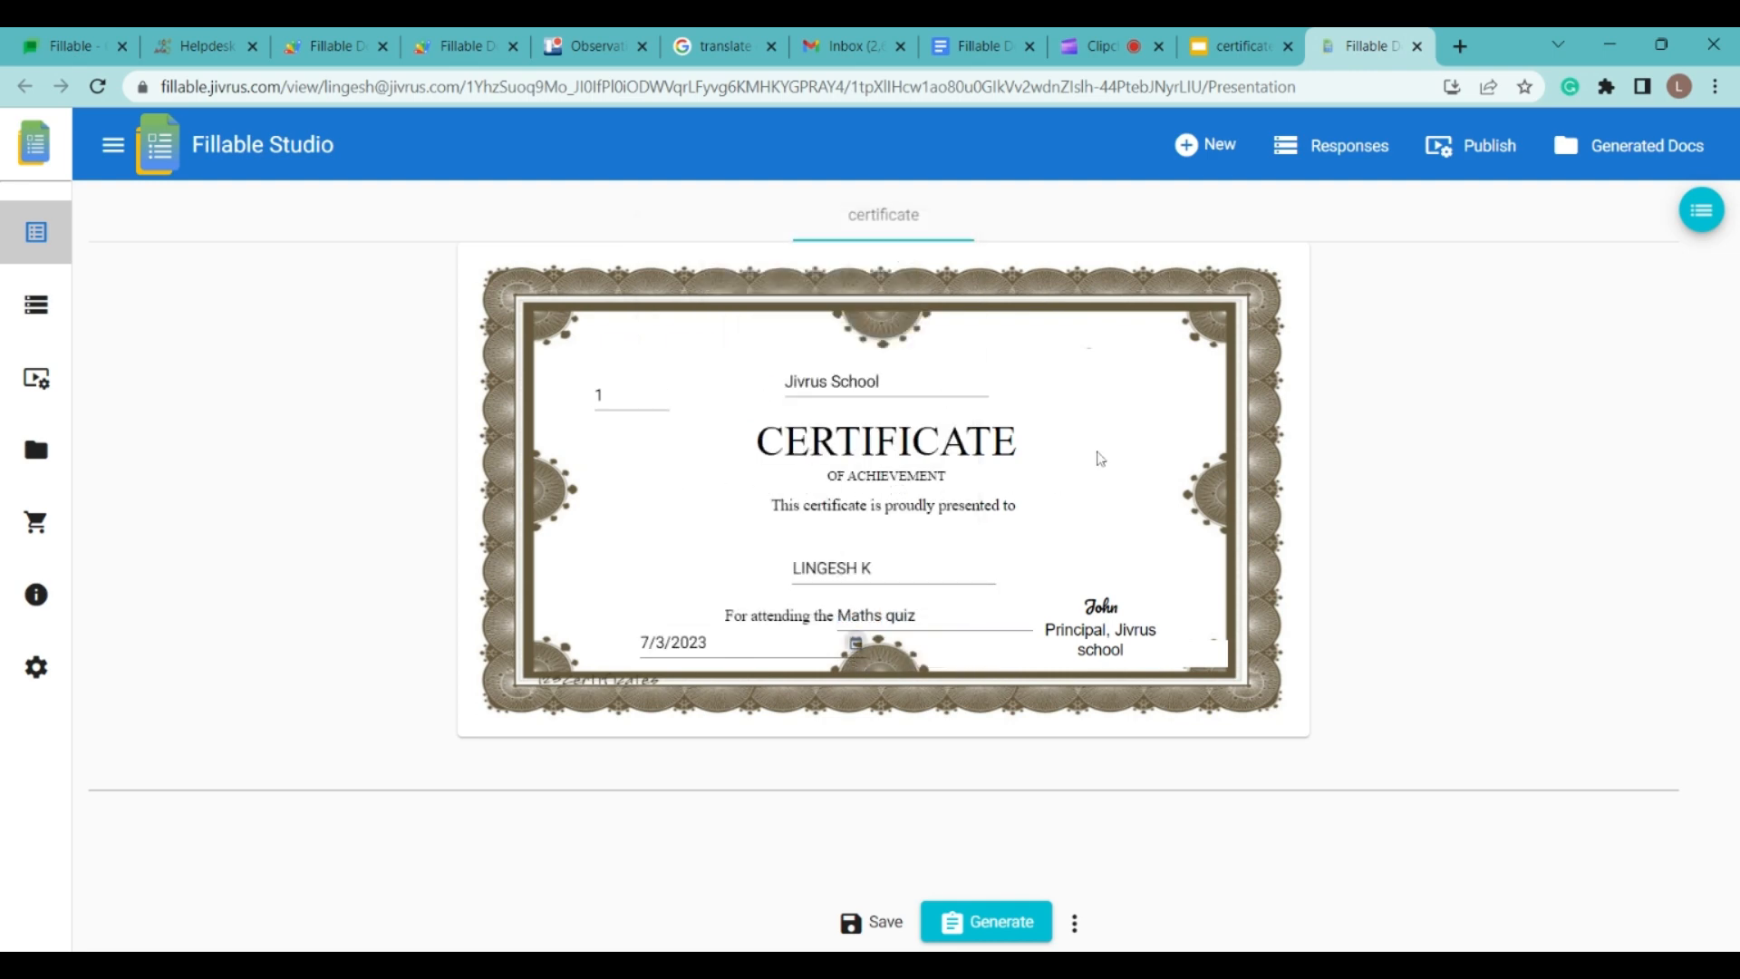
left_click(977, 939)
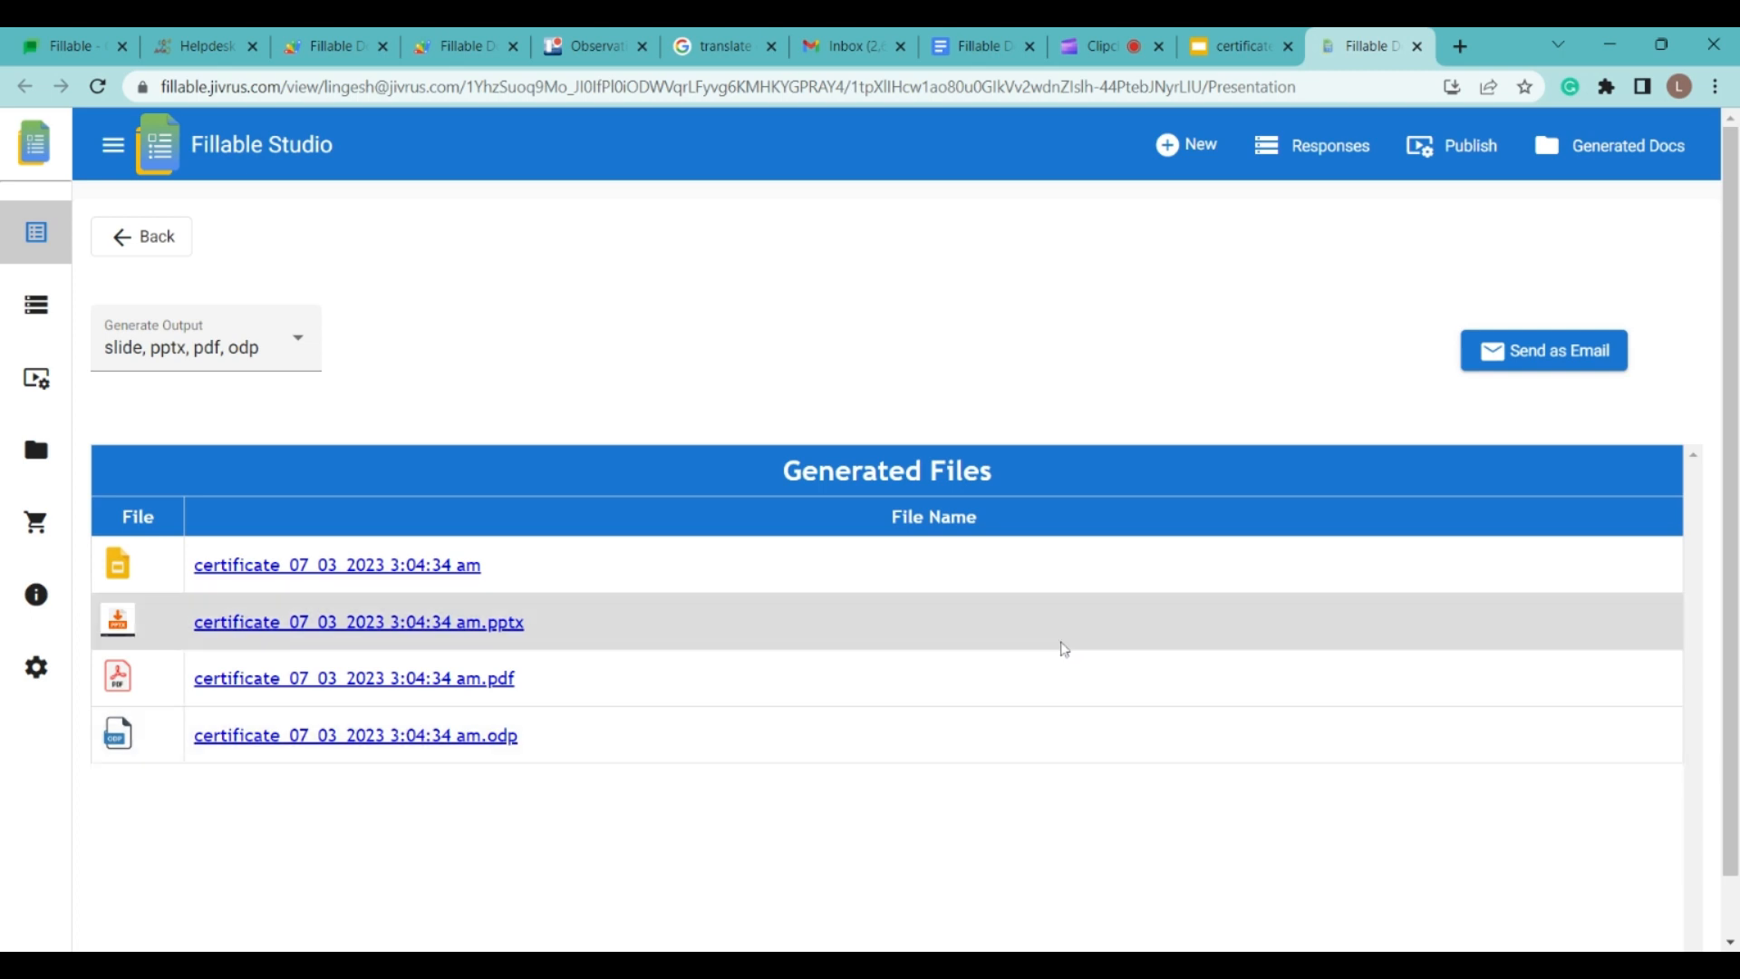
Step: Check the generated Google Slides certificate, then prepare the files for sending as email
left_click(374, 580)
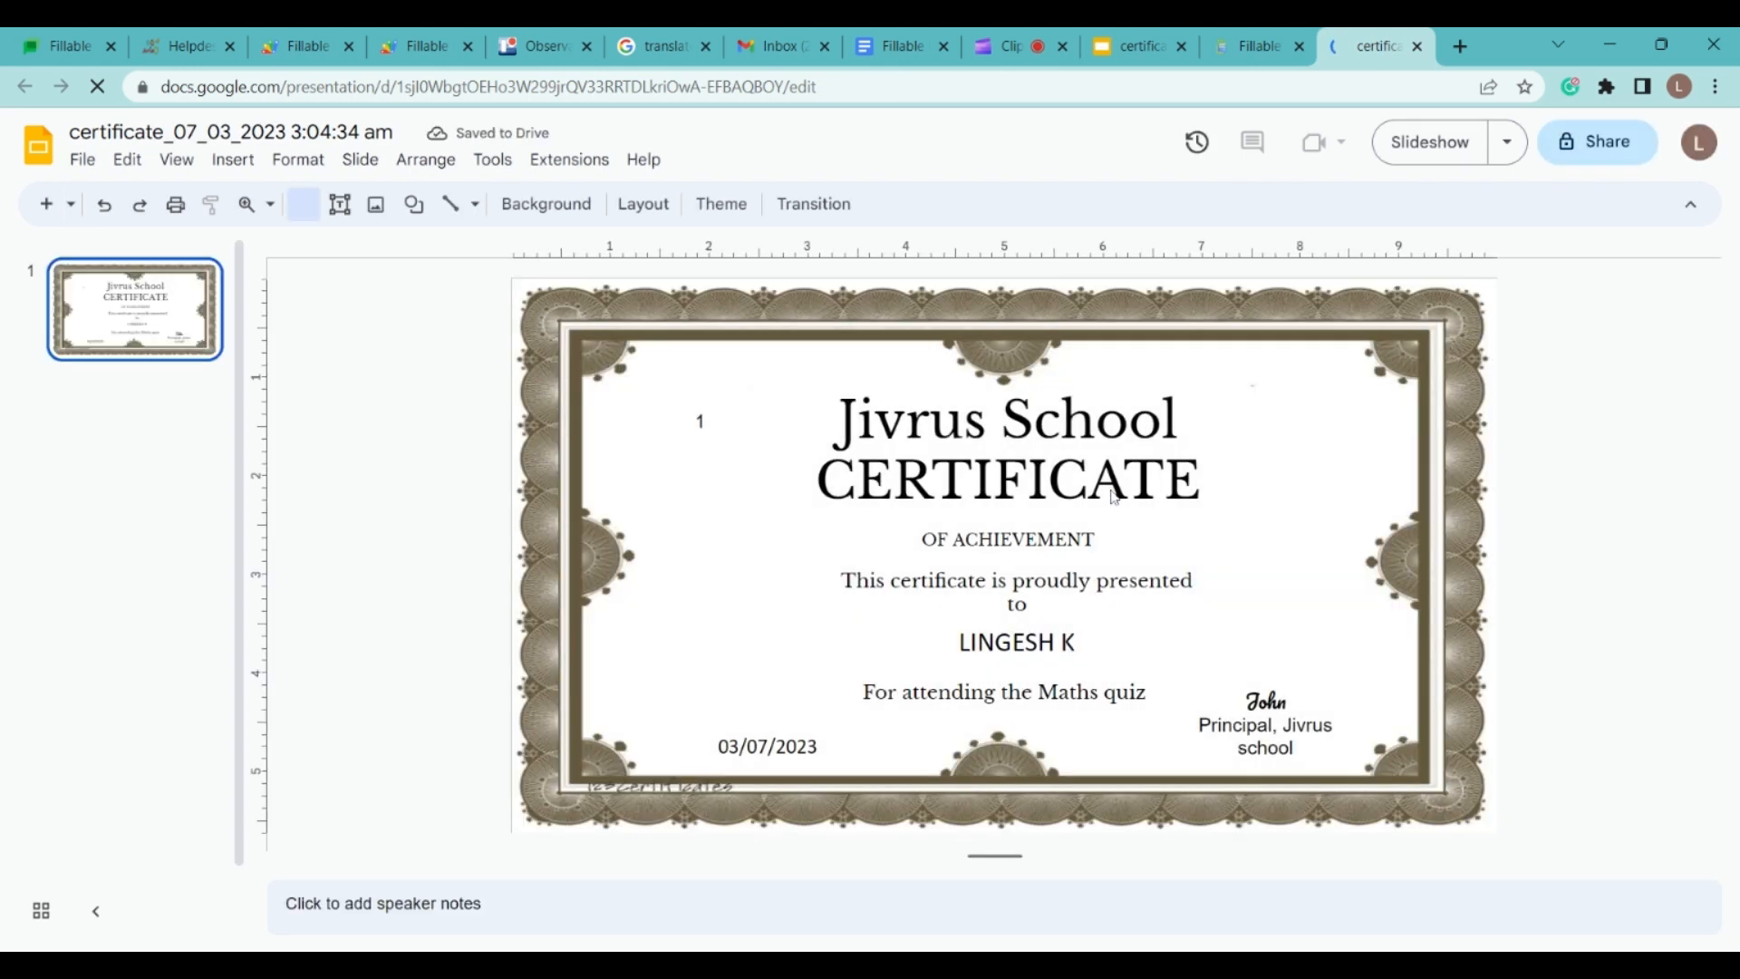
left_click(1257, 46)
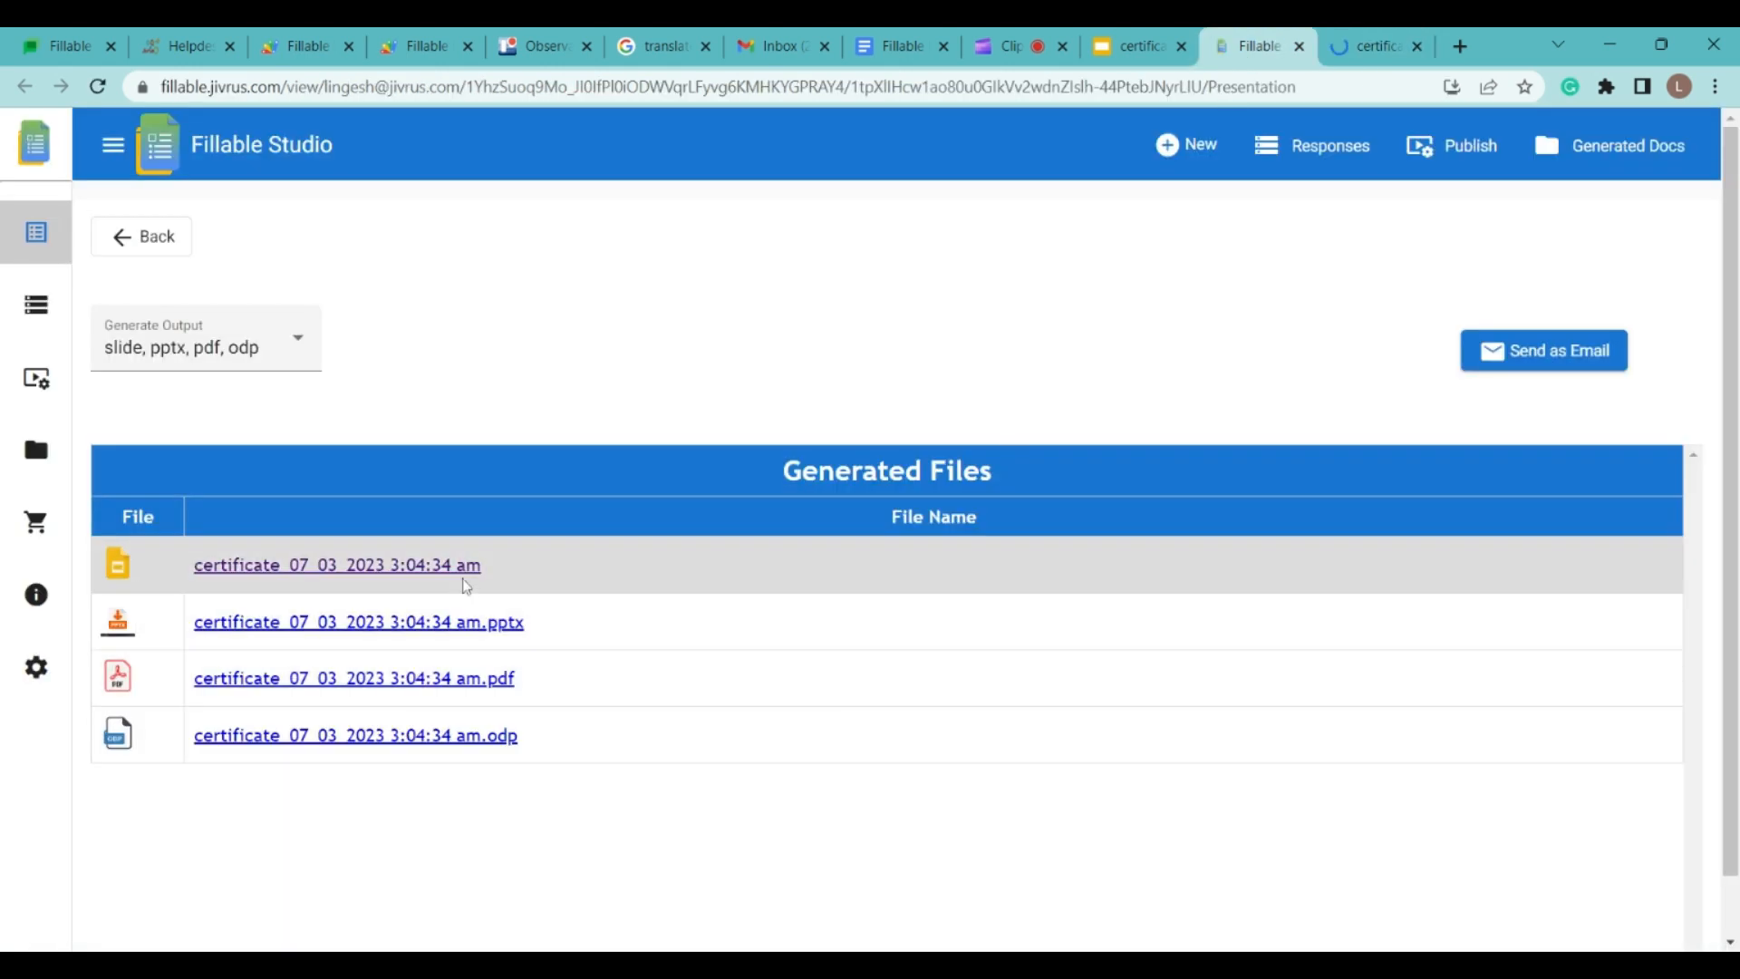
left_click(1564, 355)
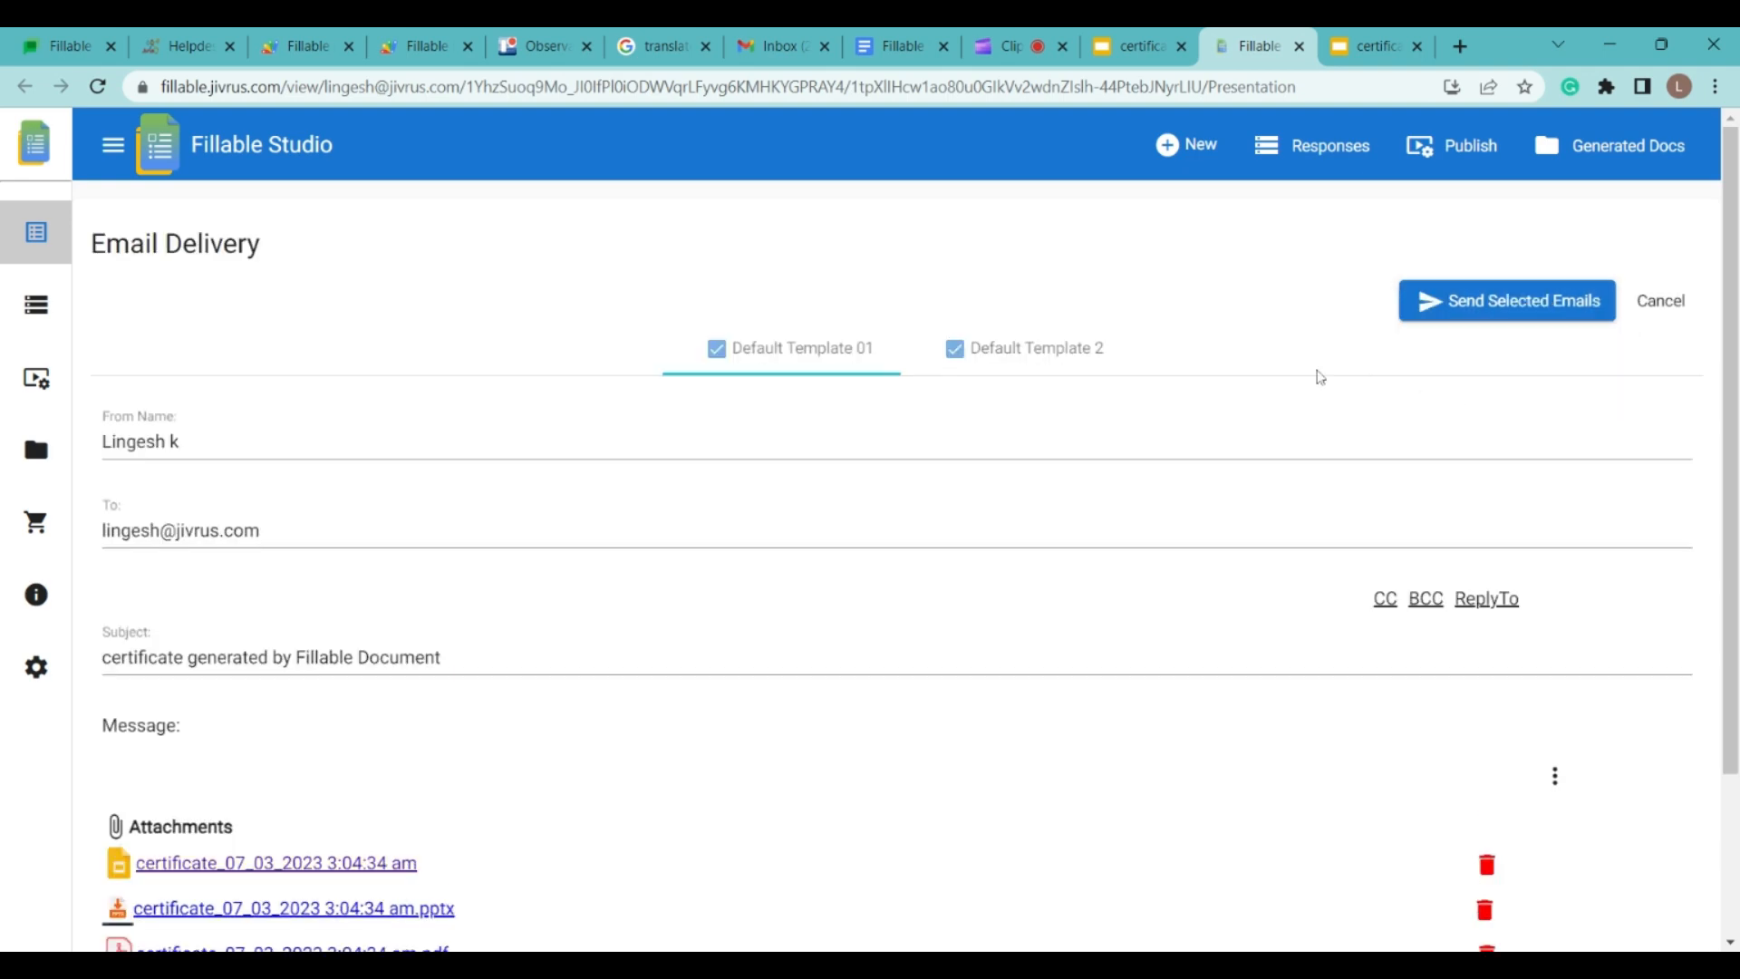
mouse_move(1726, 451)
left_mouse_down()
mouse_move(1726, 774)
mouse_move(1726, 475)
left_mouse_up()
Step: Review Default Template 01 and 2, then send emails for both selected templates
left_click(998, 311)
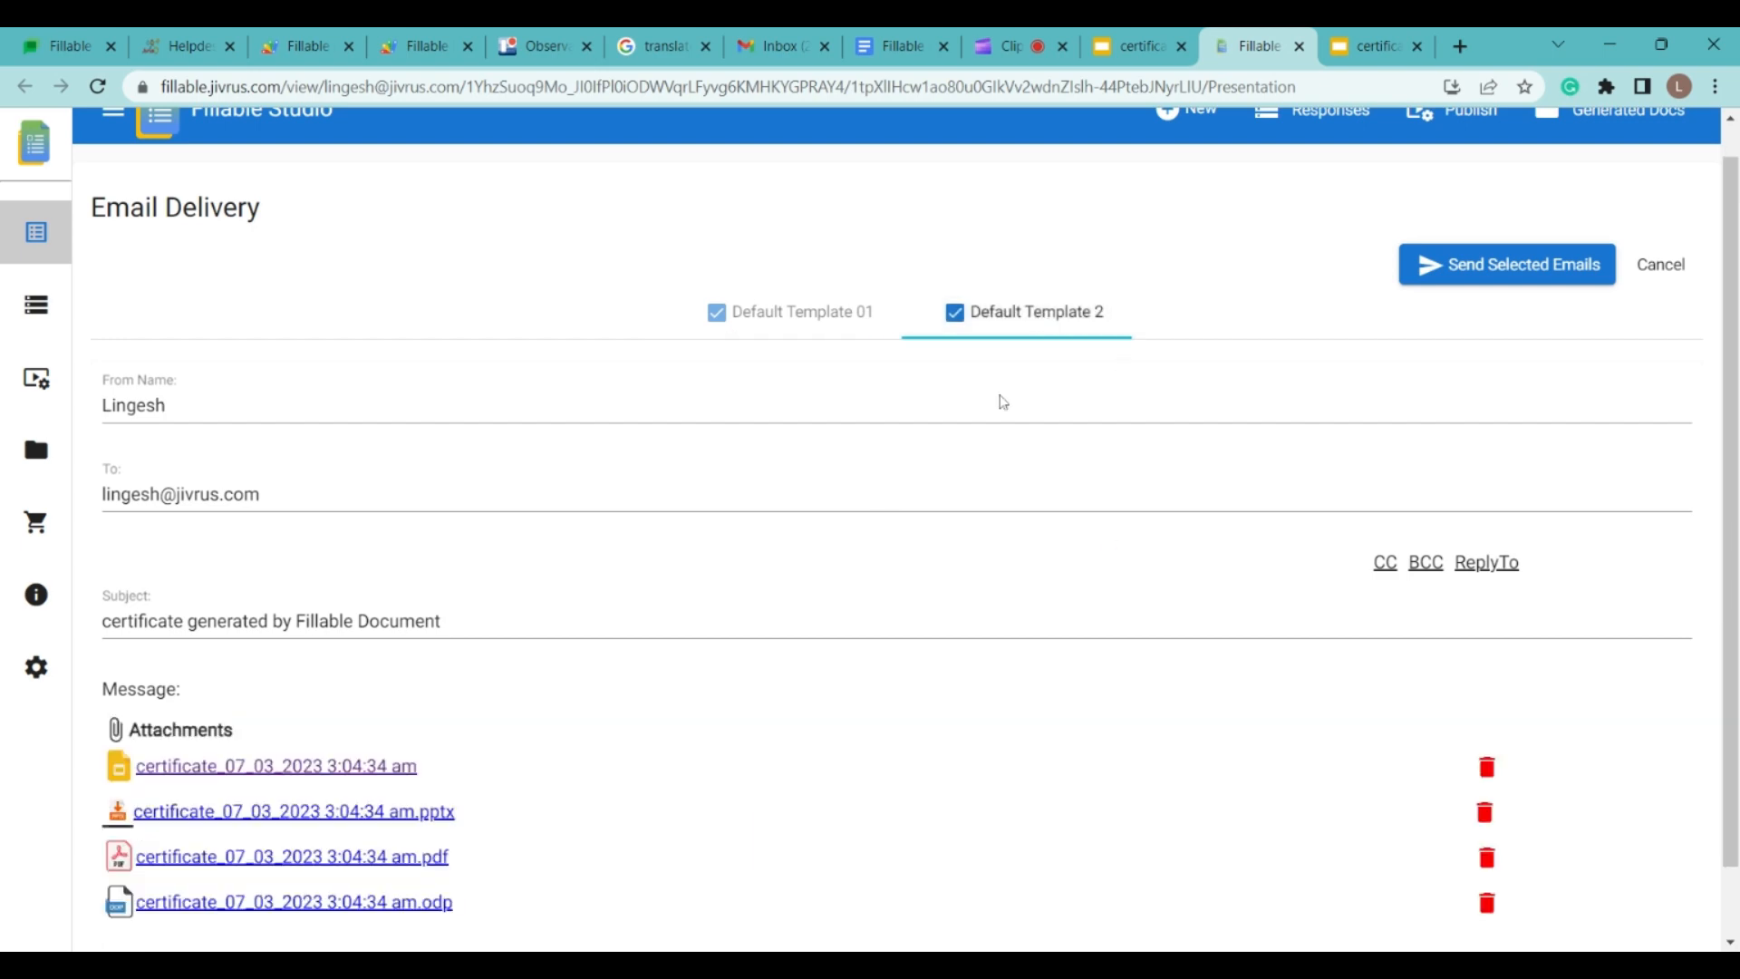
left_click(839, 311)
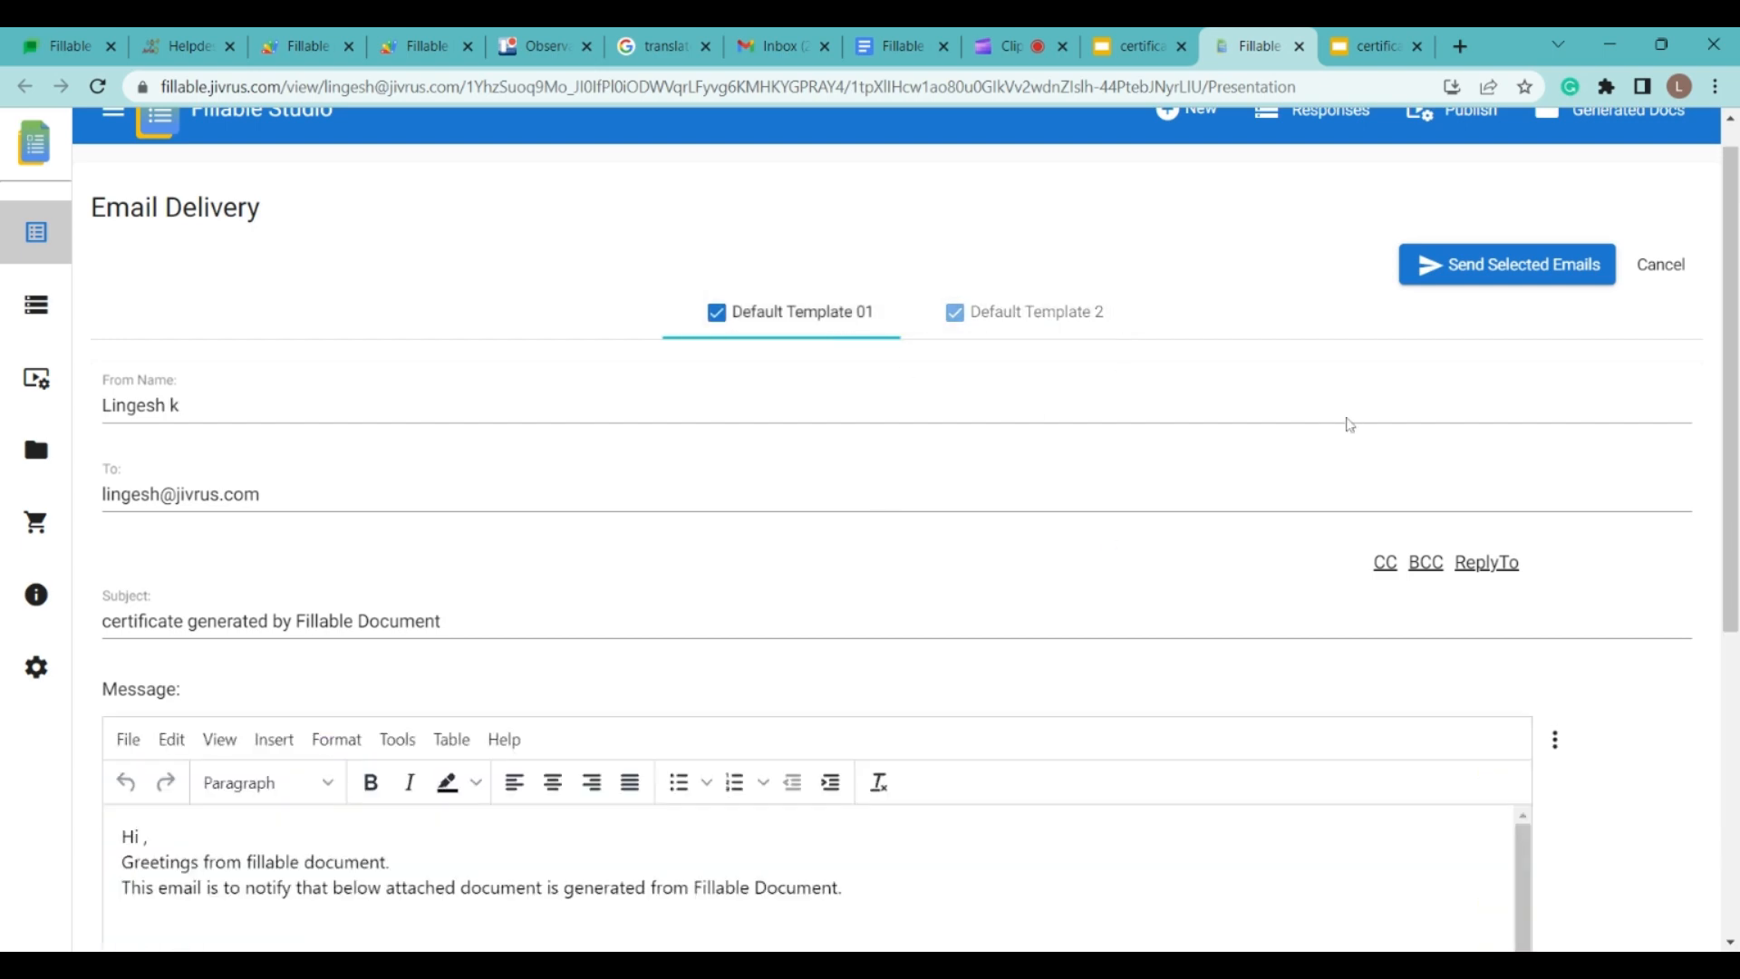
scroll(502, 689, "down", 5)
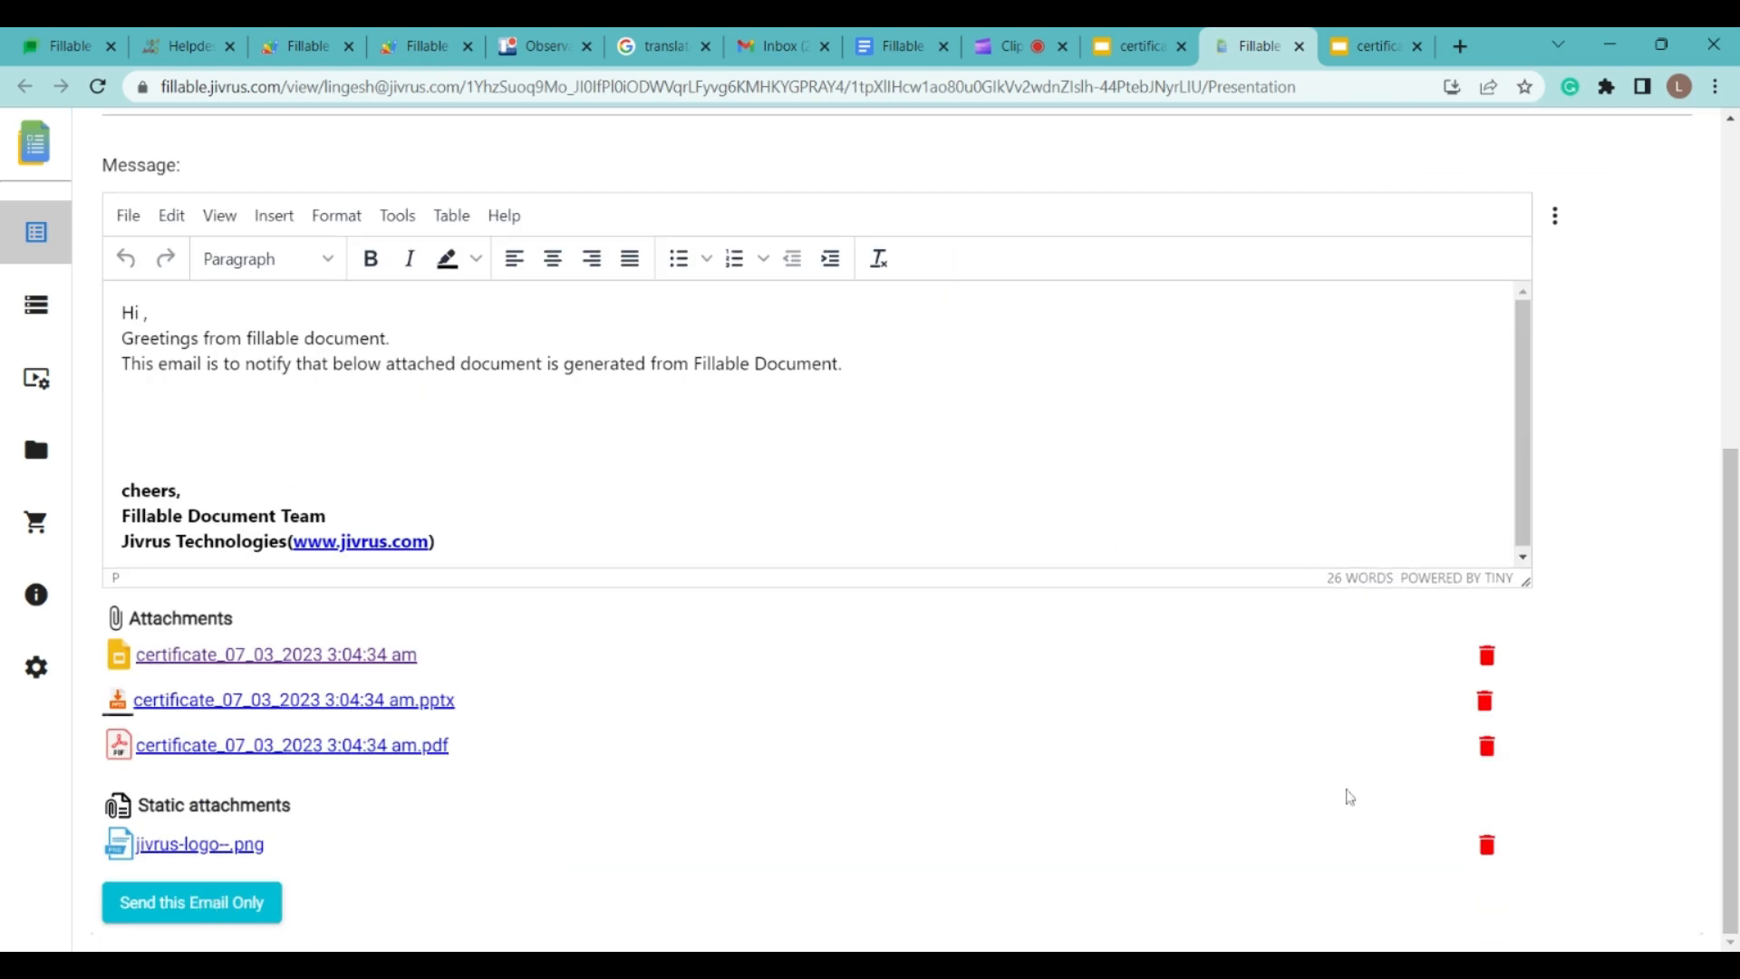
scroll(1349, 798, "up", 5)
left_click(971, 350)
scroll(113, 854, "down", 5)
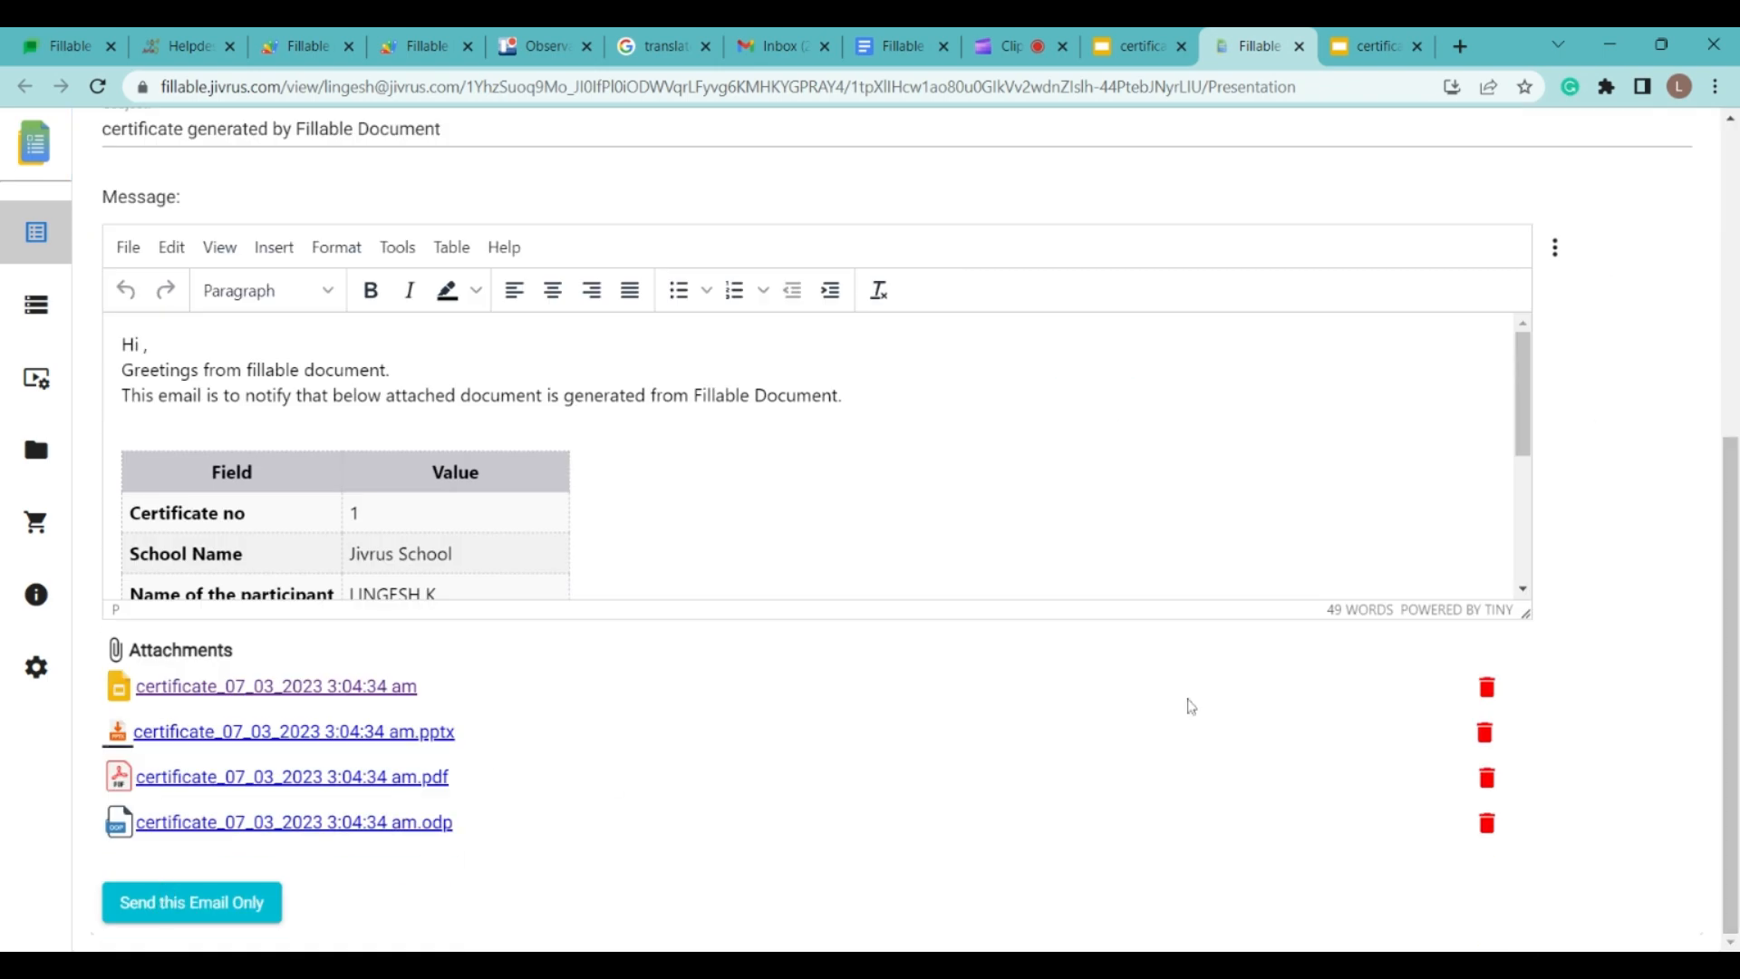
scroll(1192, 707, "up", 5)
left_click(1450, 308)
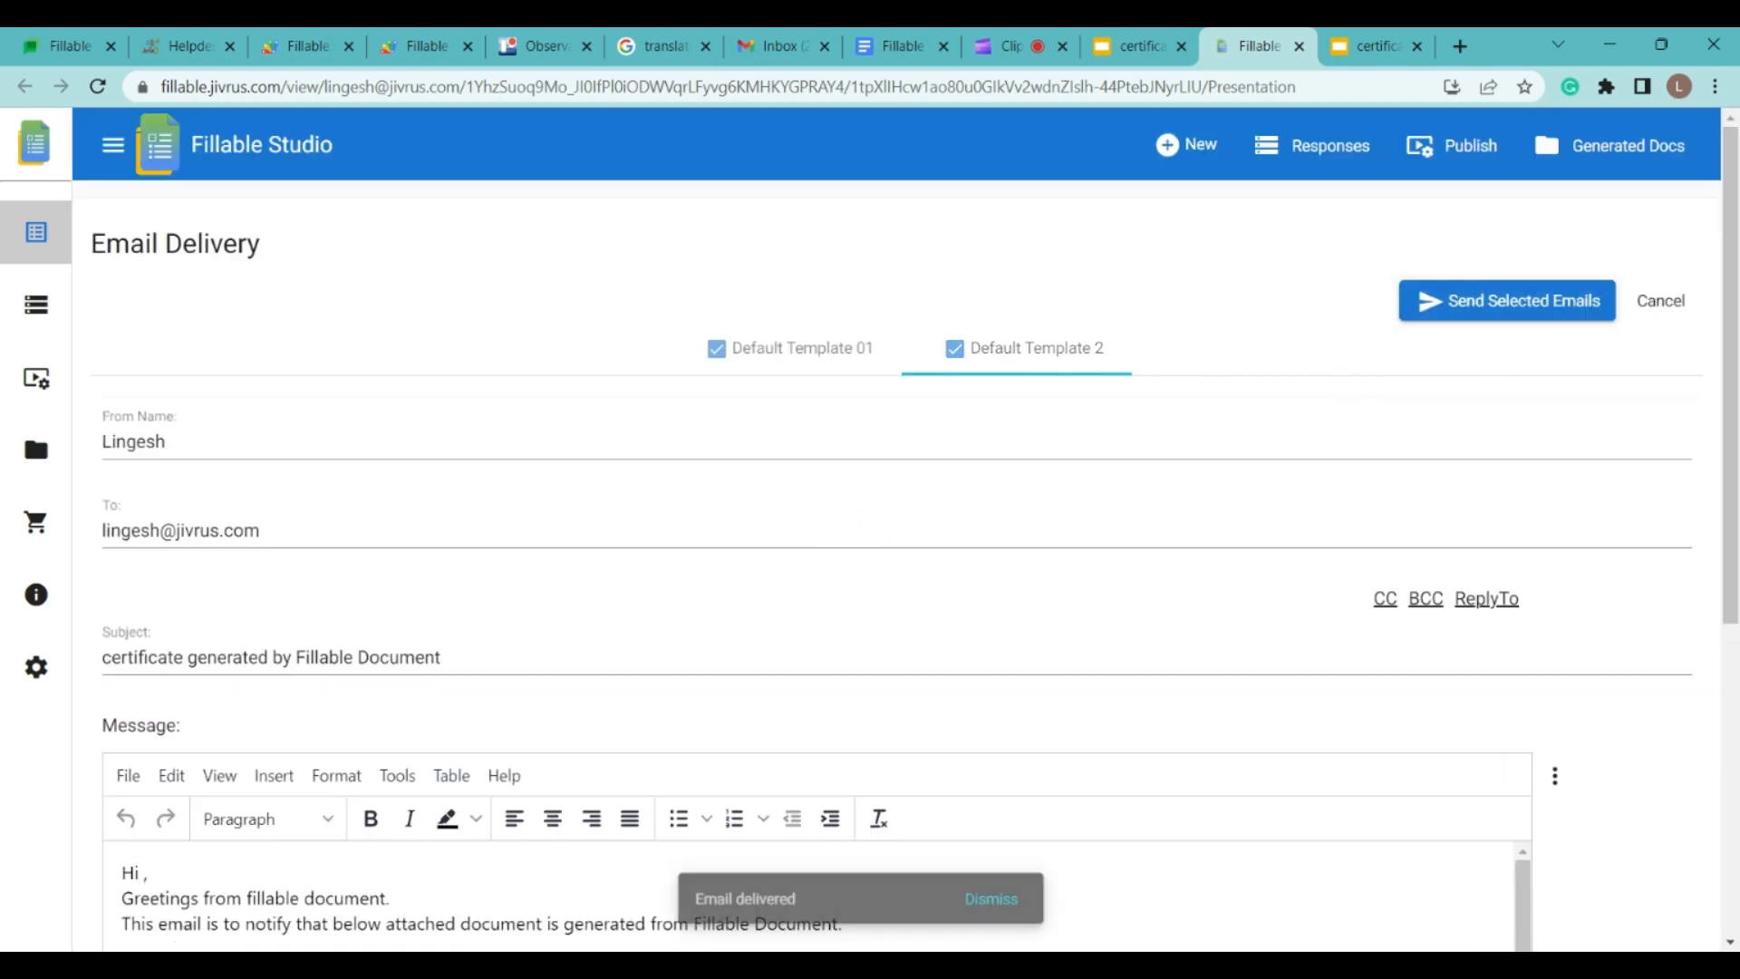
left_click(774, 36)
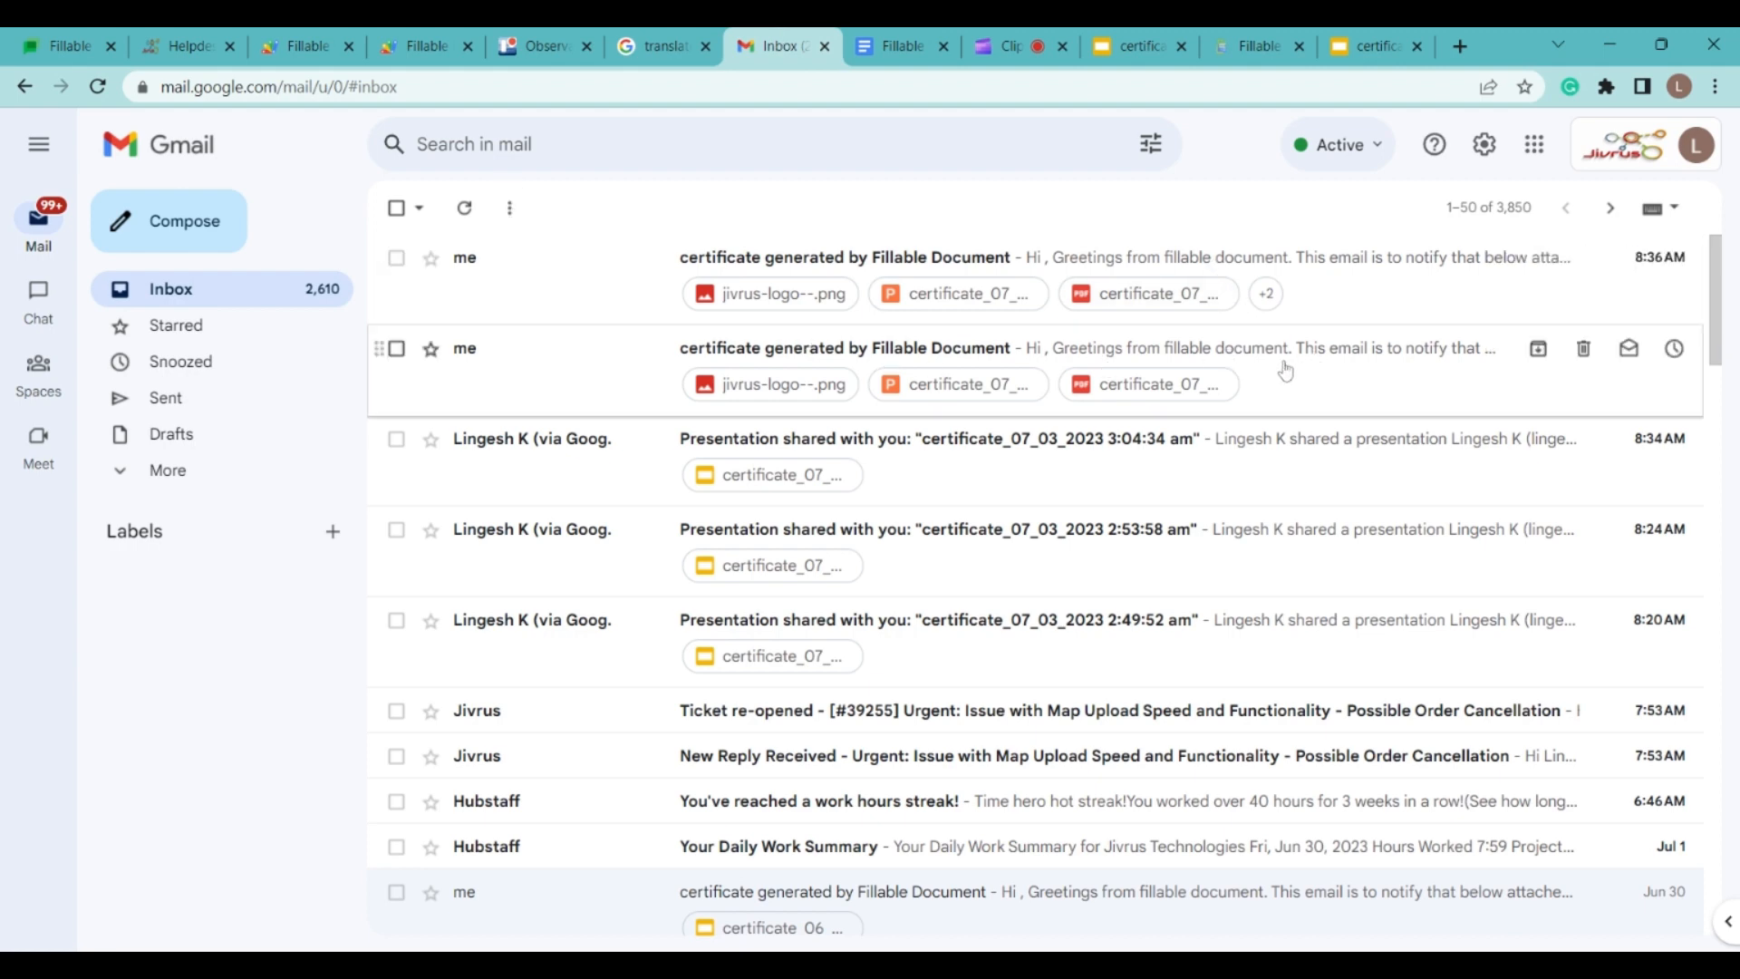
Step: Open the newest certificate email, check the linked Google slide and preview the PDF attachment
left_click(766, 259)
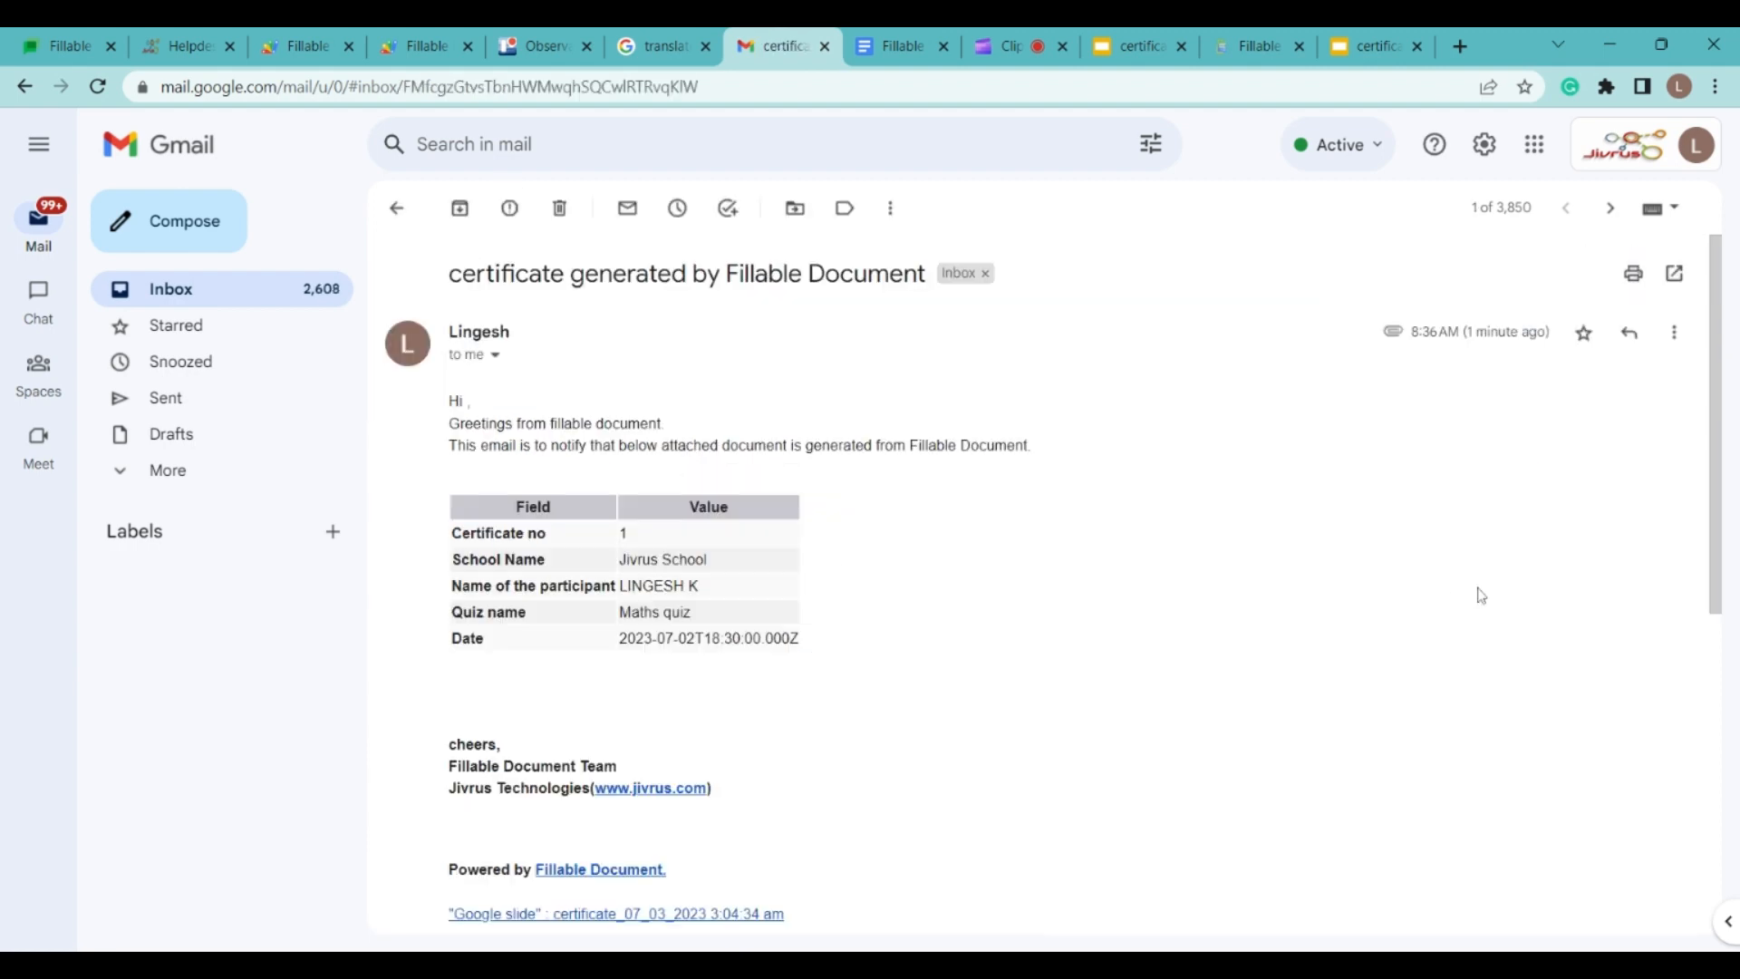
scroll(1697, 532, "down", 5)
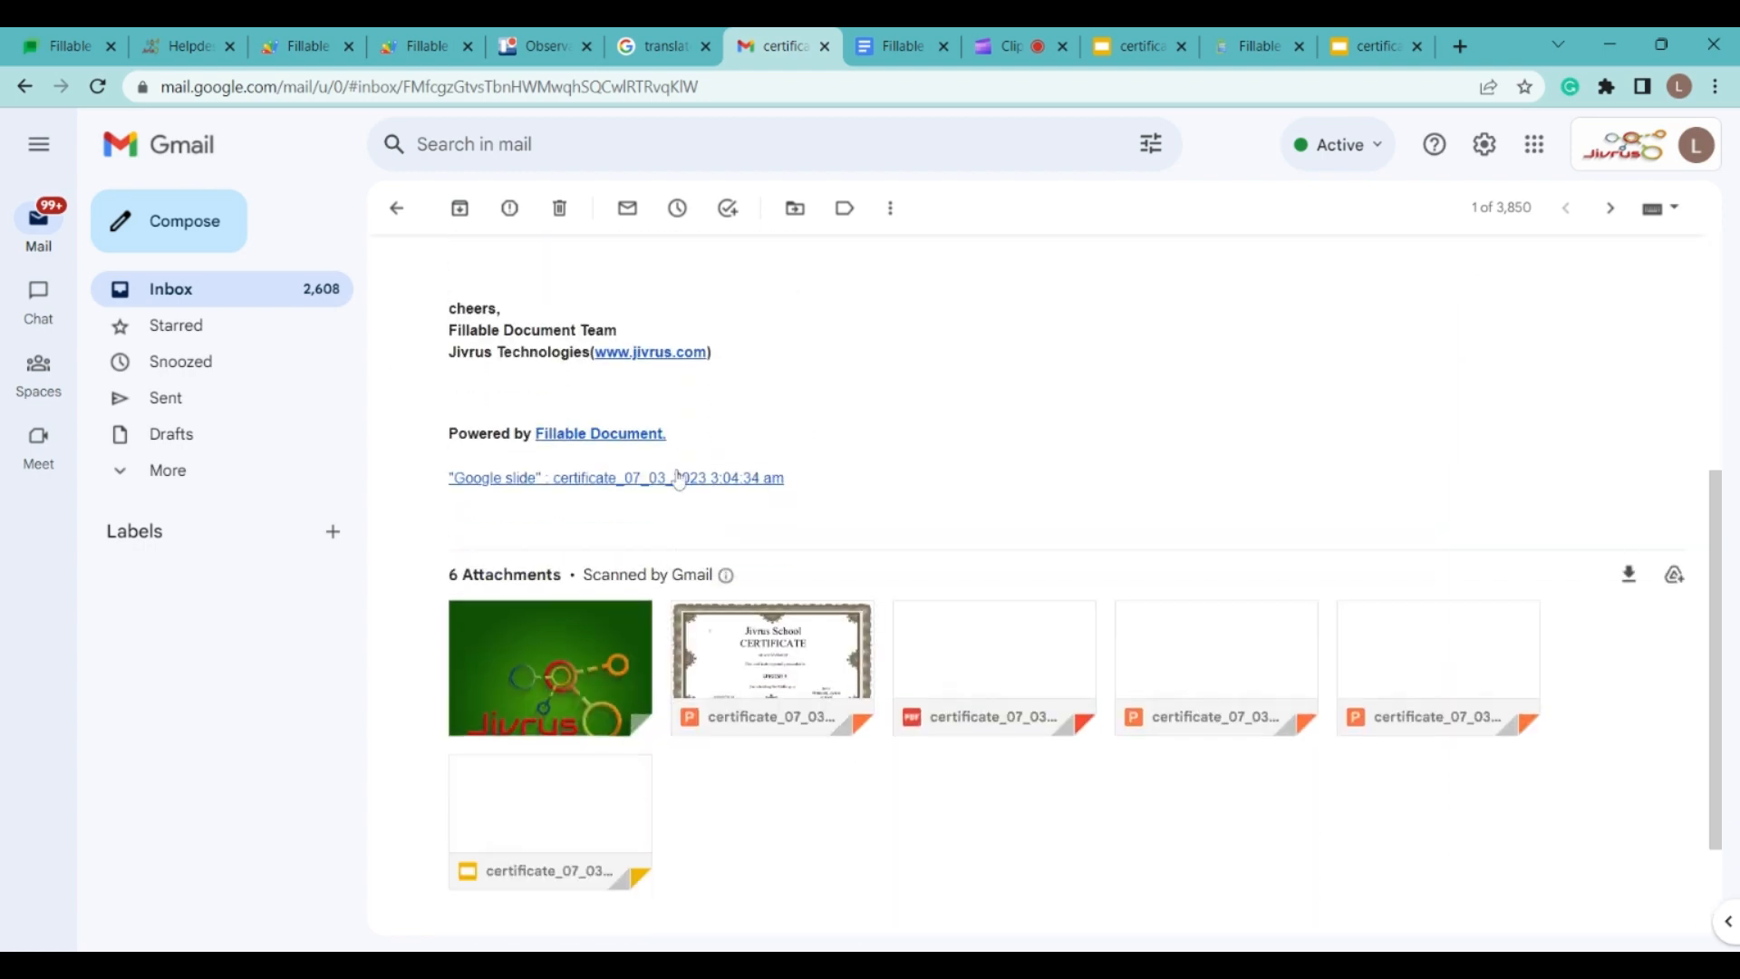
left_click(677, 479)
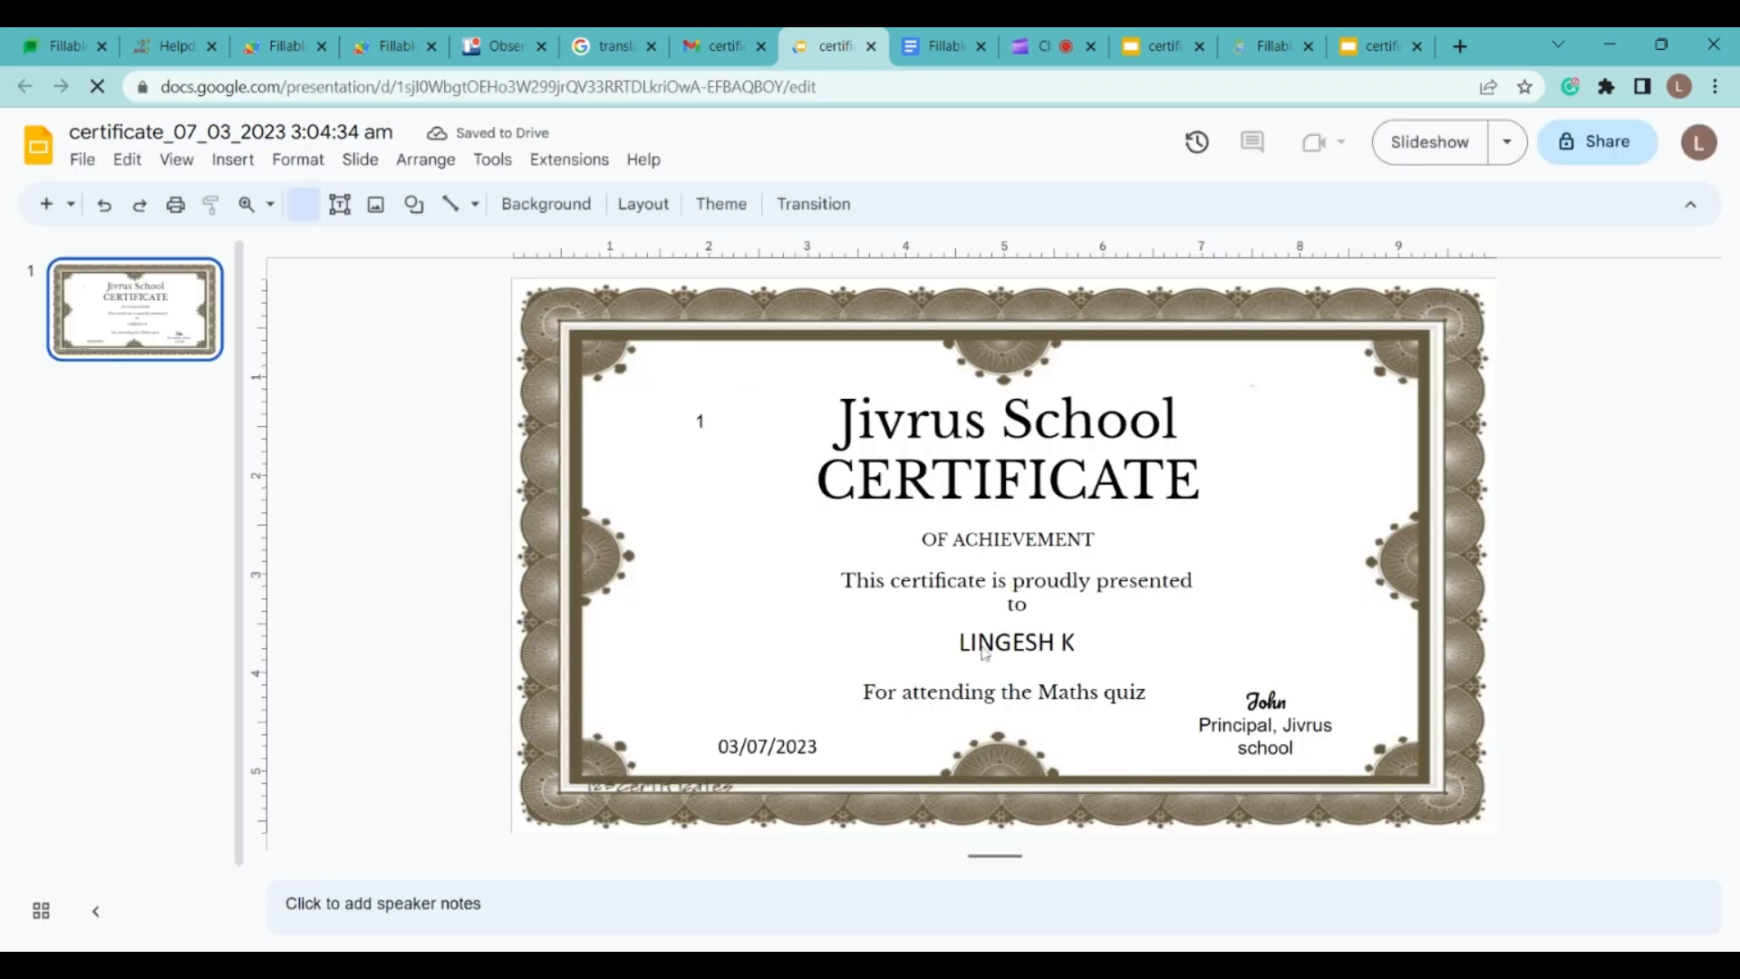
left_click(752, 48)
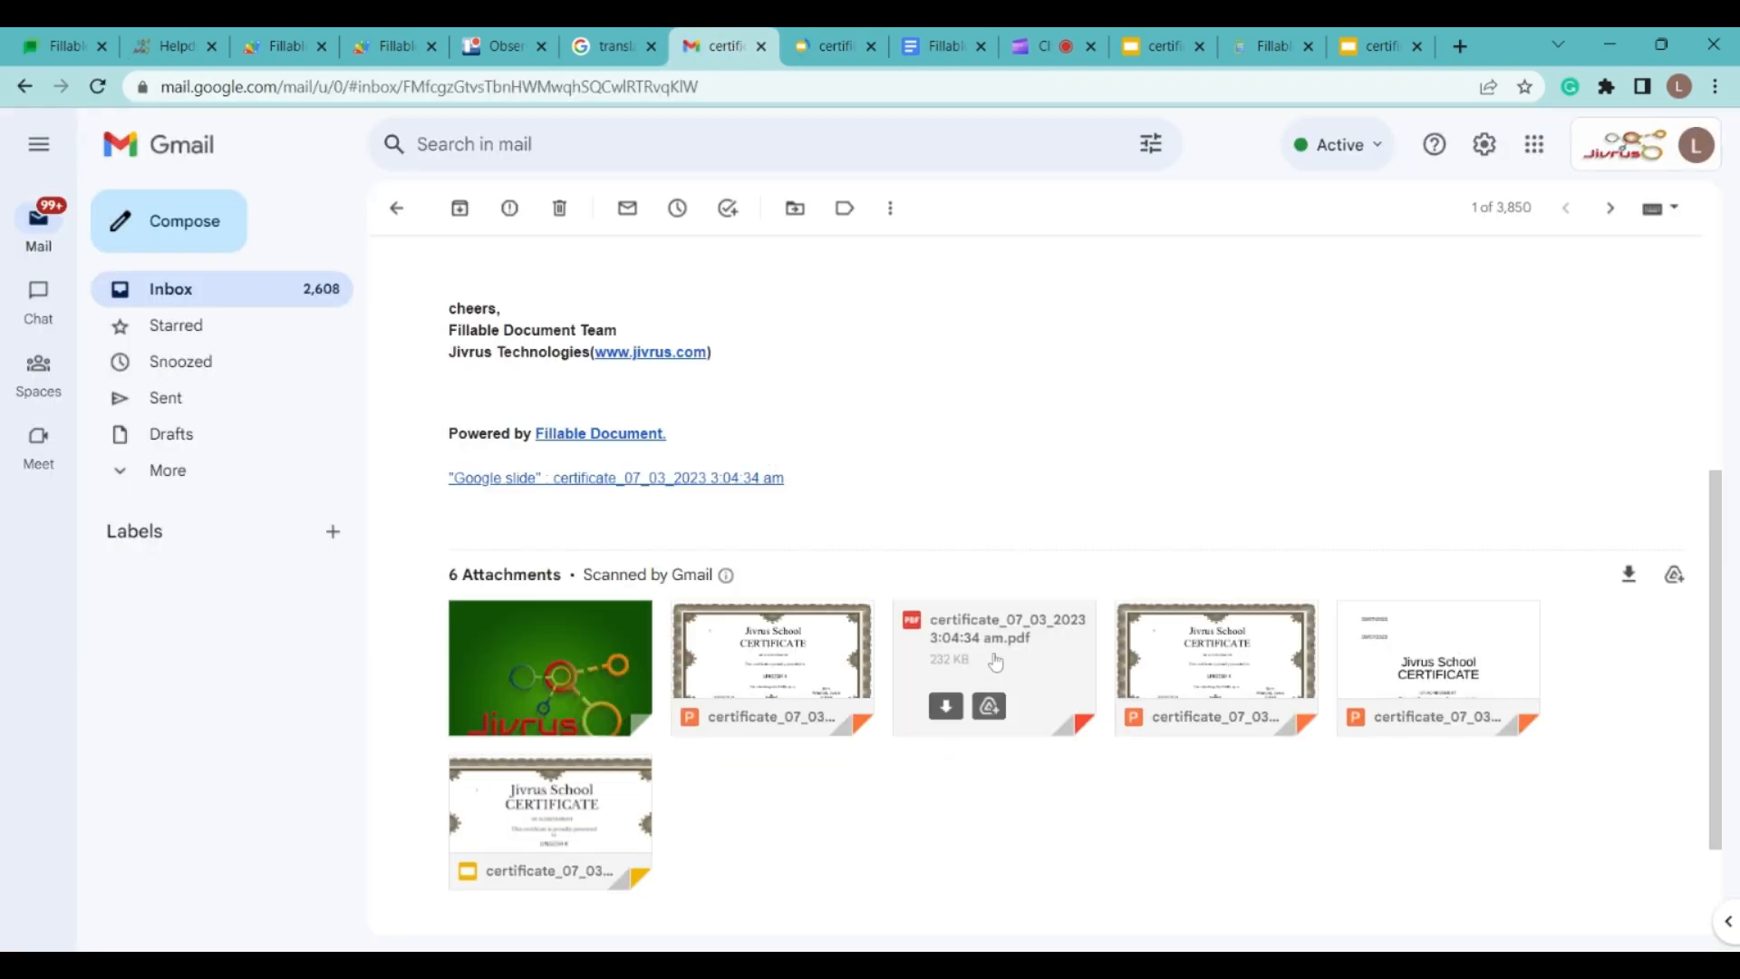
left_click(997, 653)
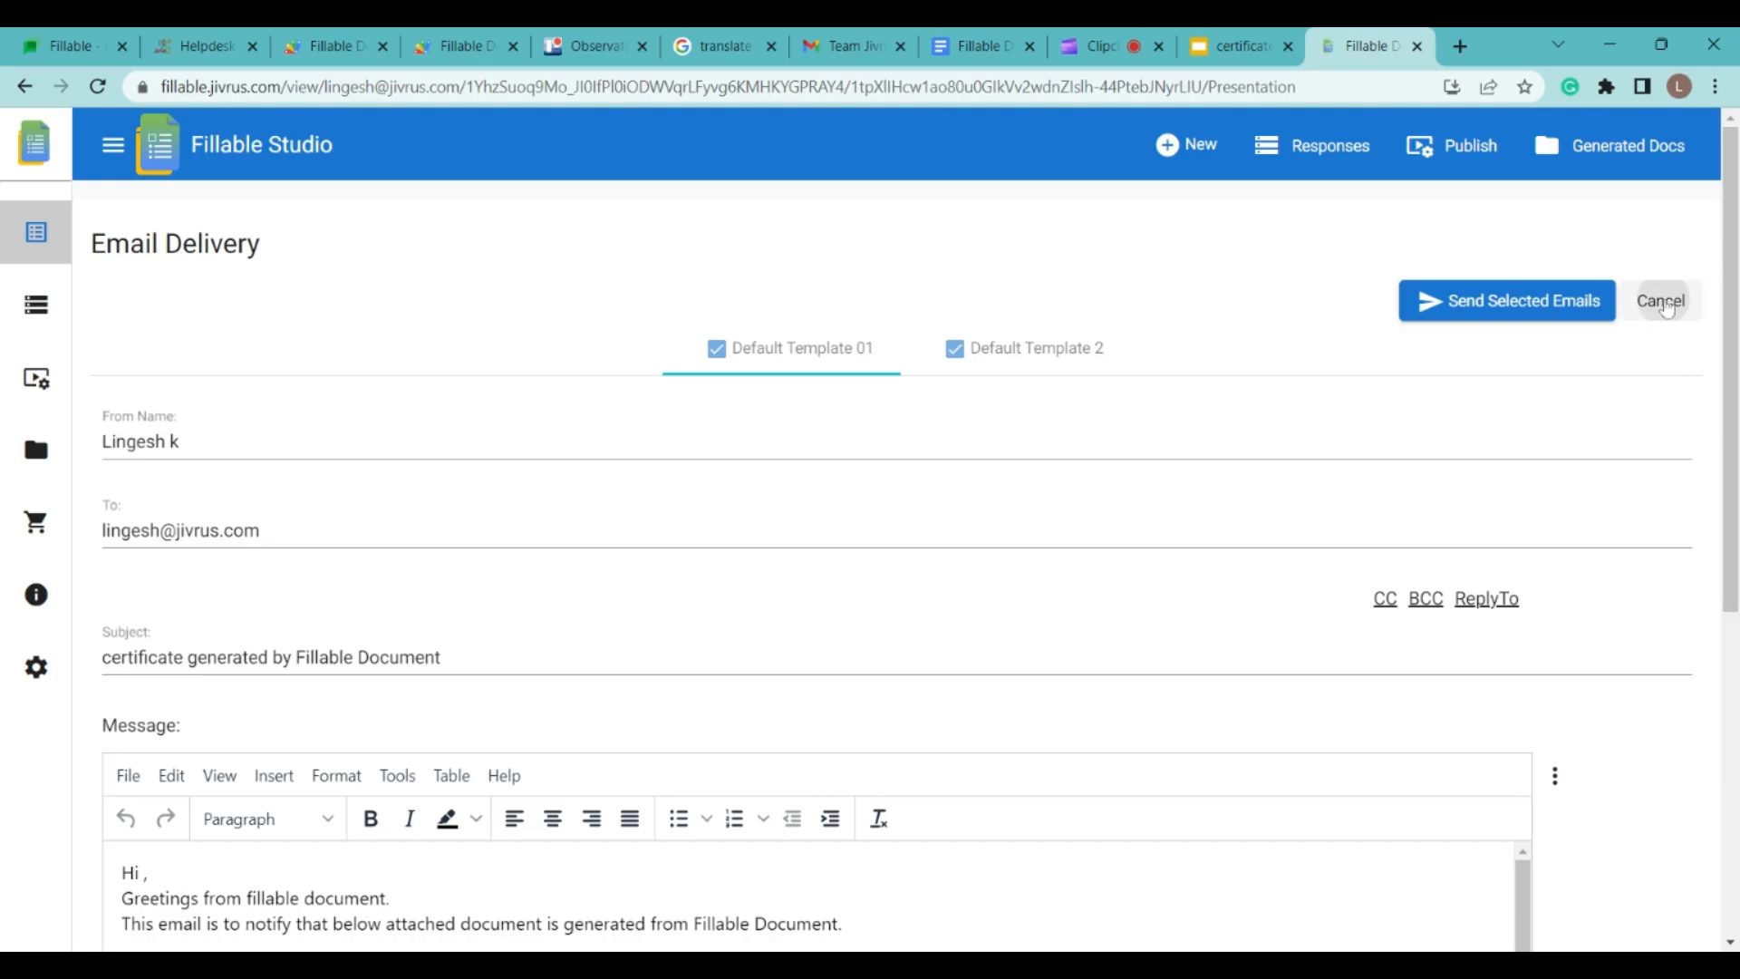
Step: Leave email delivery and open the form responses, briefly searching for 'maths'
left_click(1662, 301)
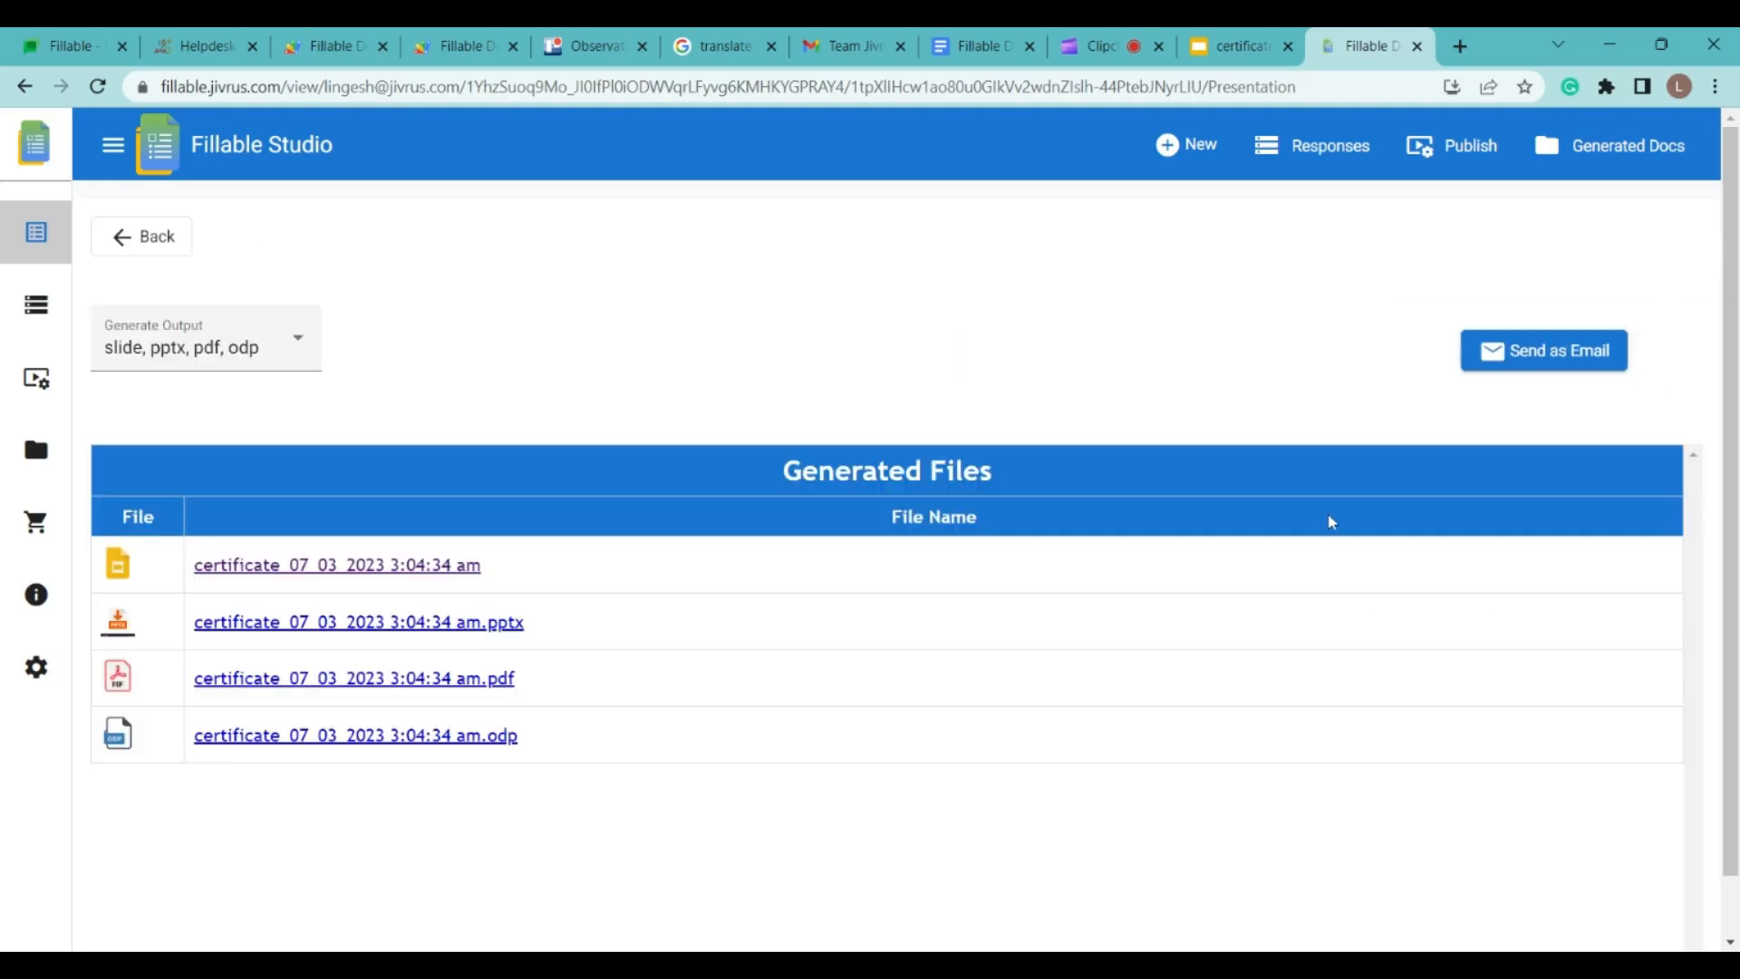
left_click(152, 238)
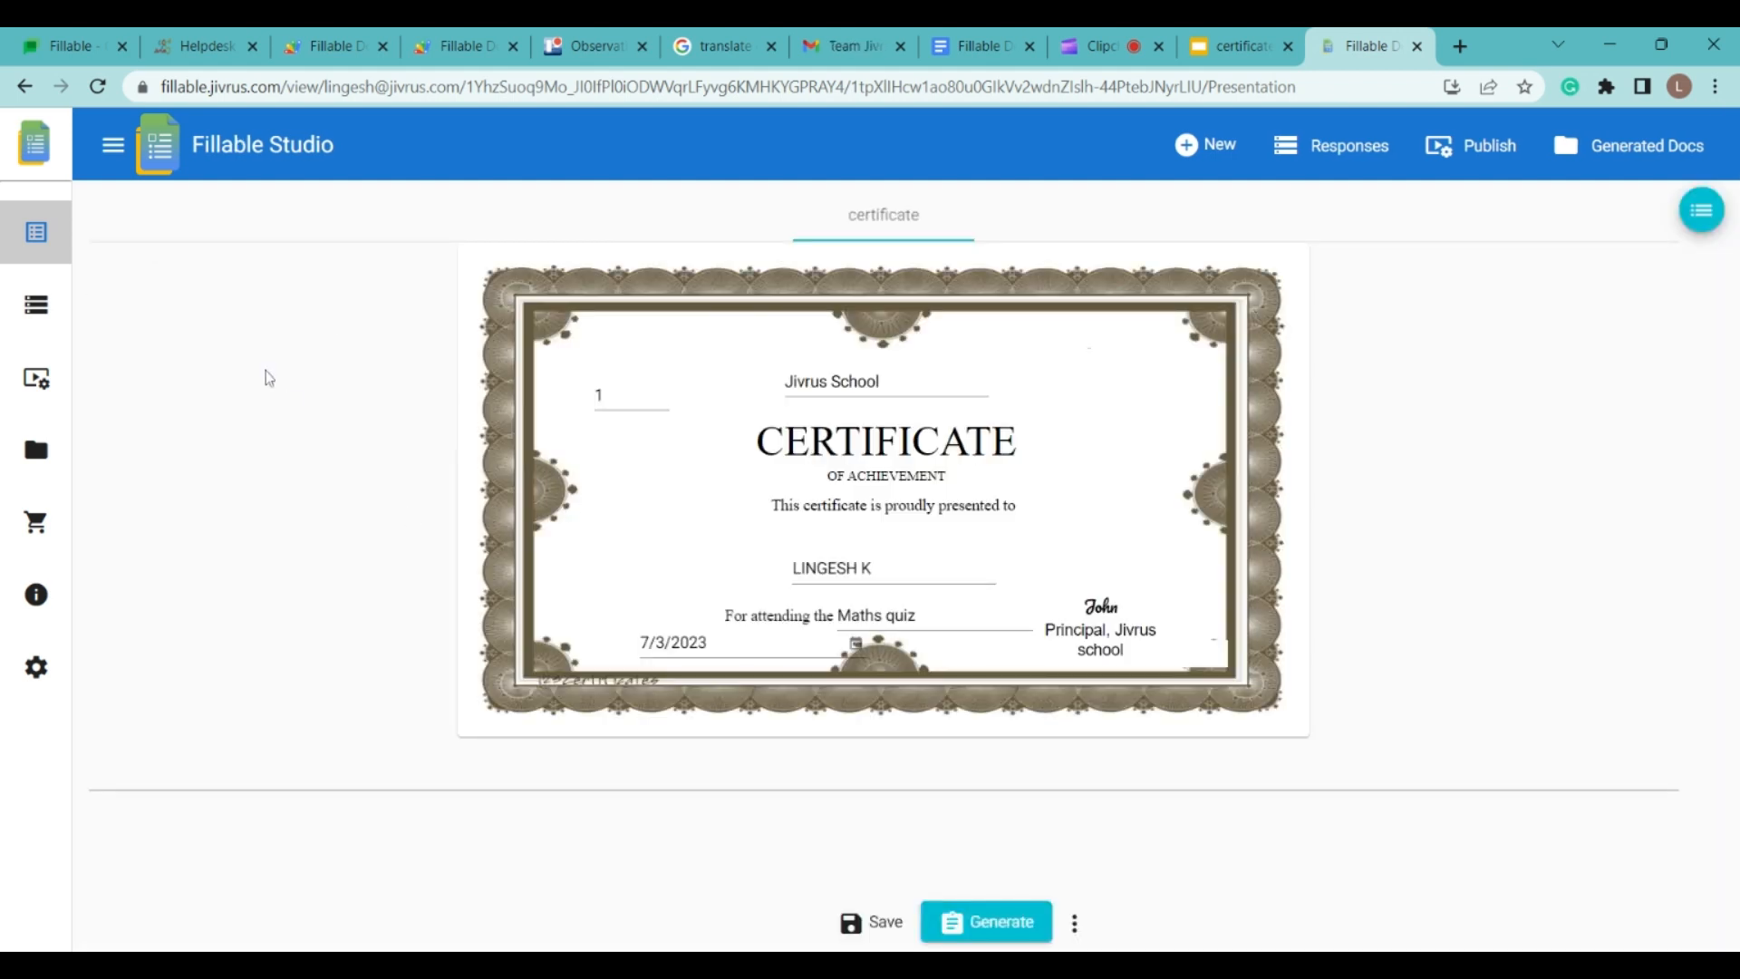
left_click(36, 304)
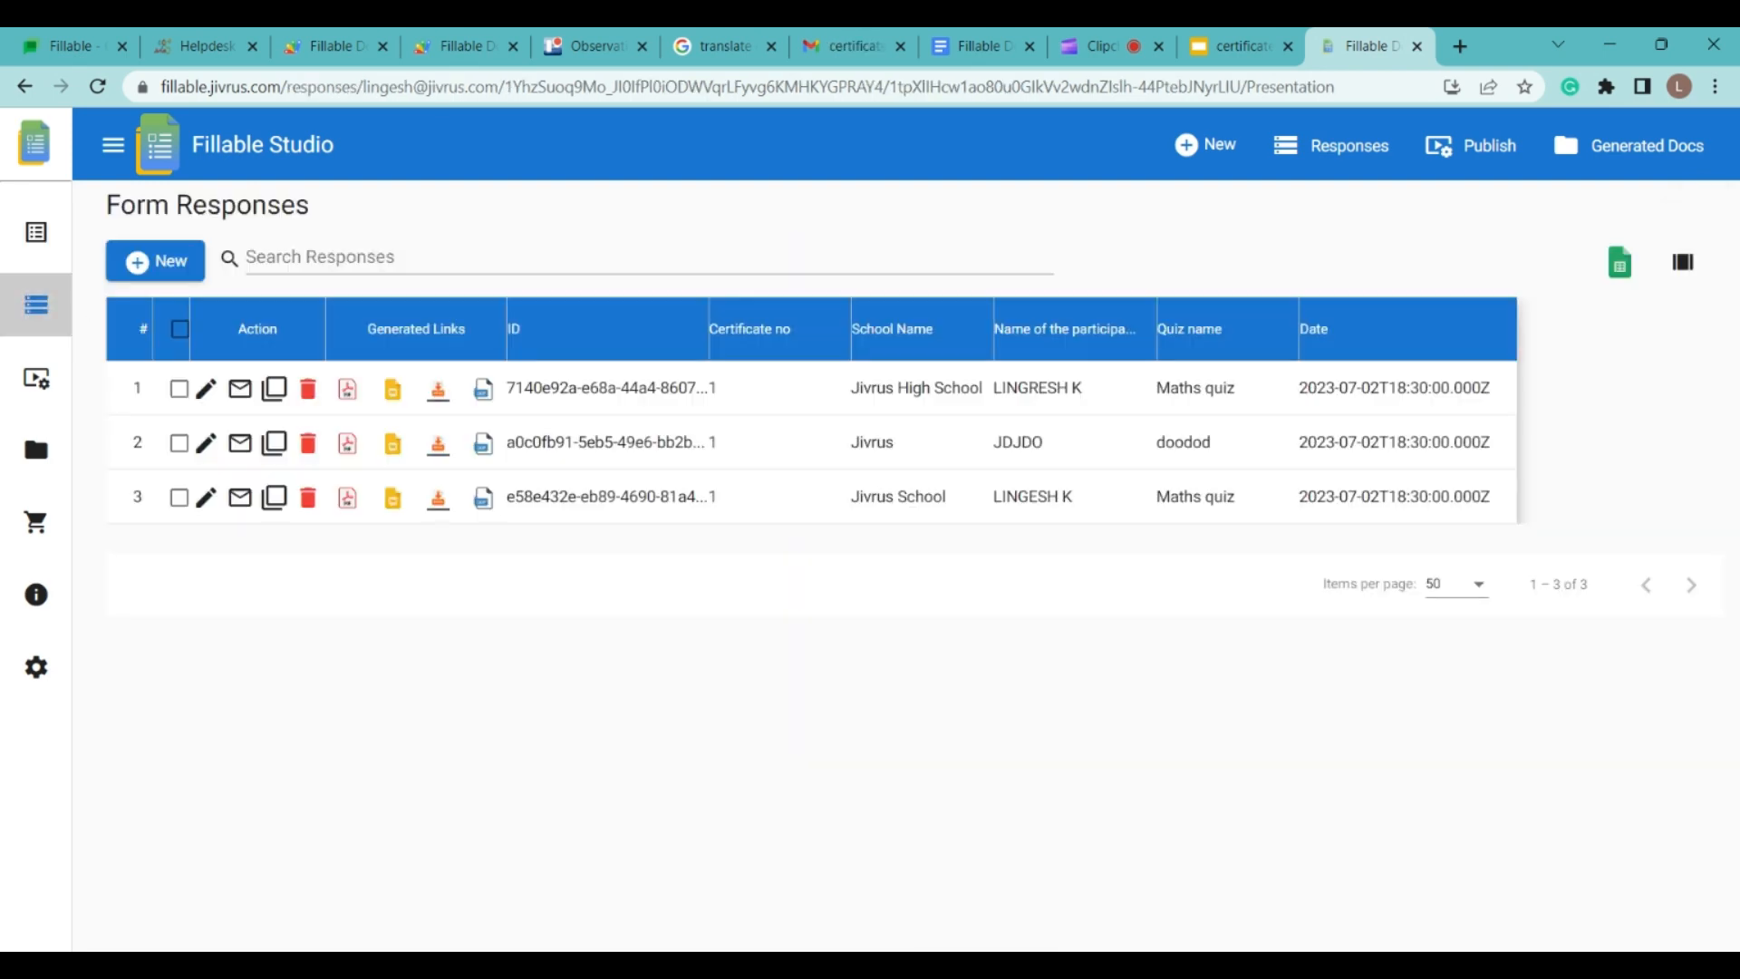
left_click(471, 273)
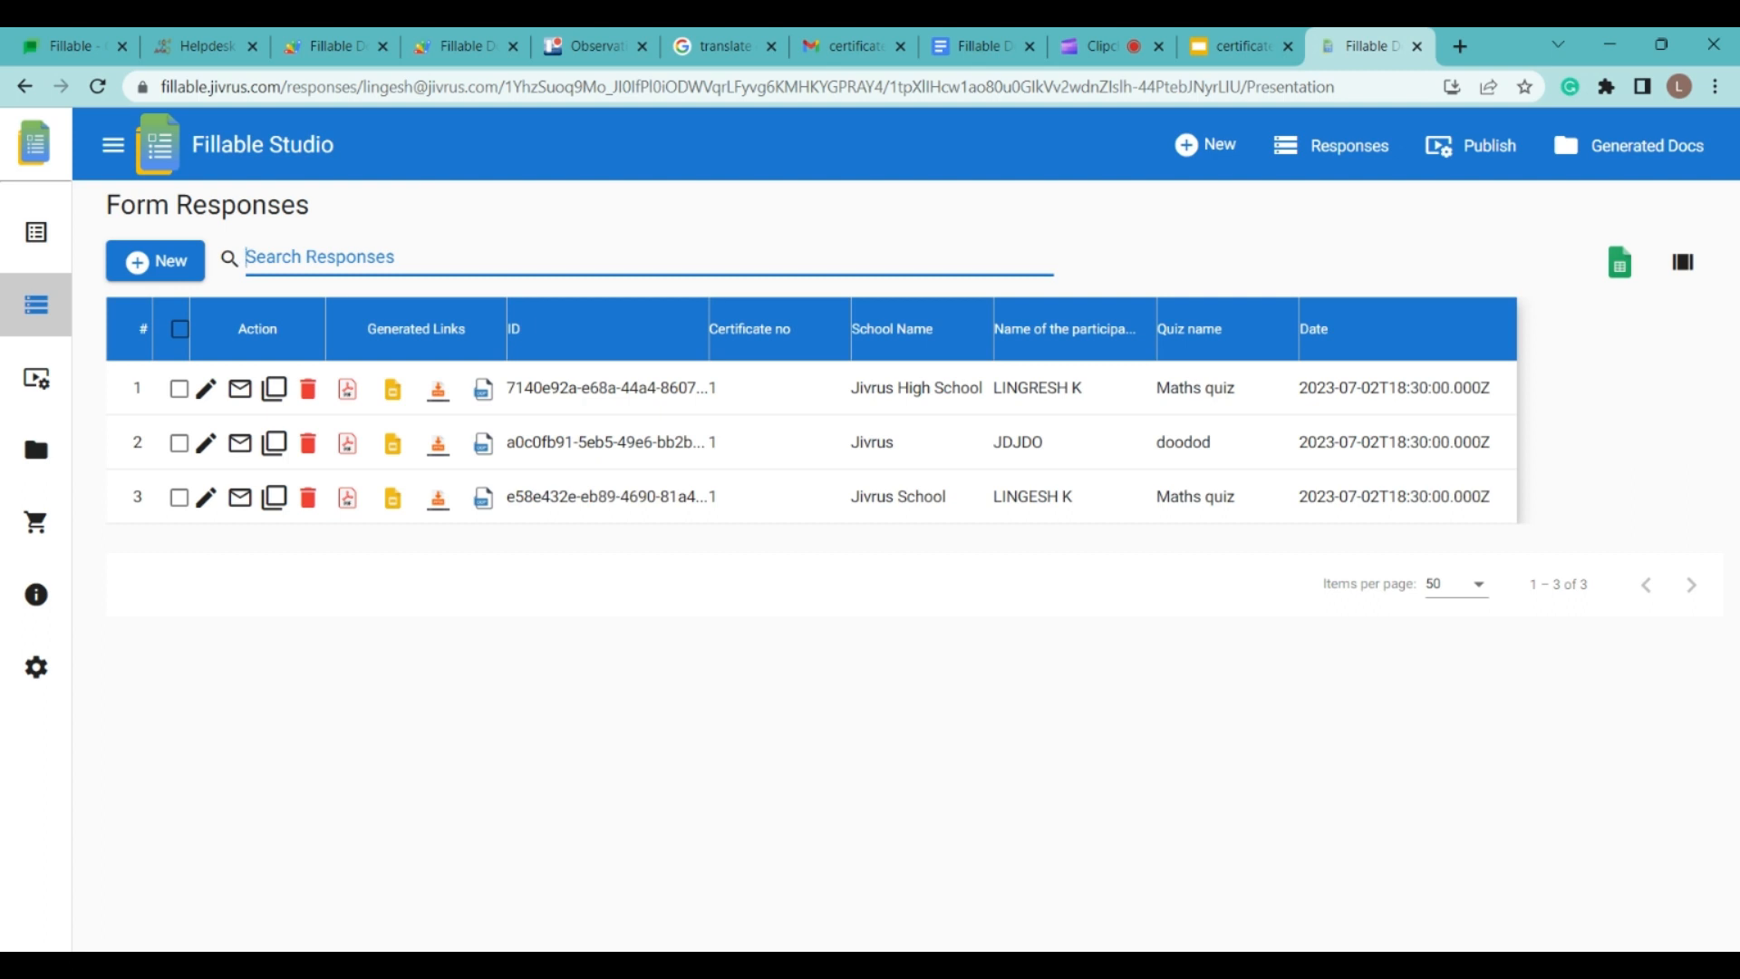
type("maths")
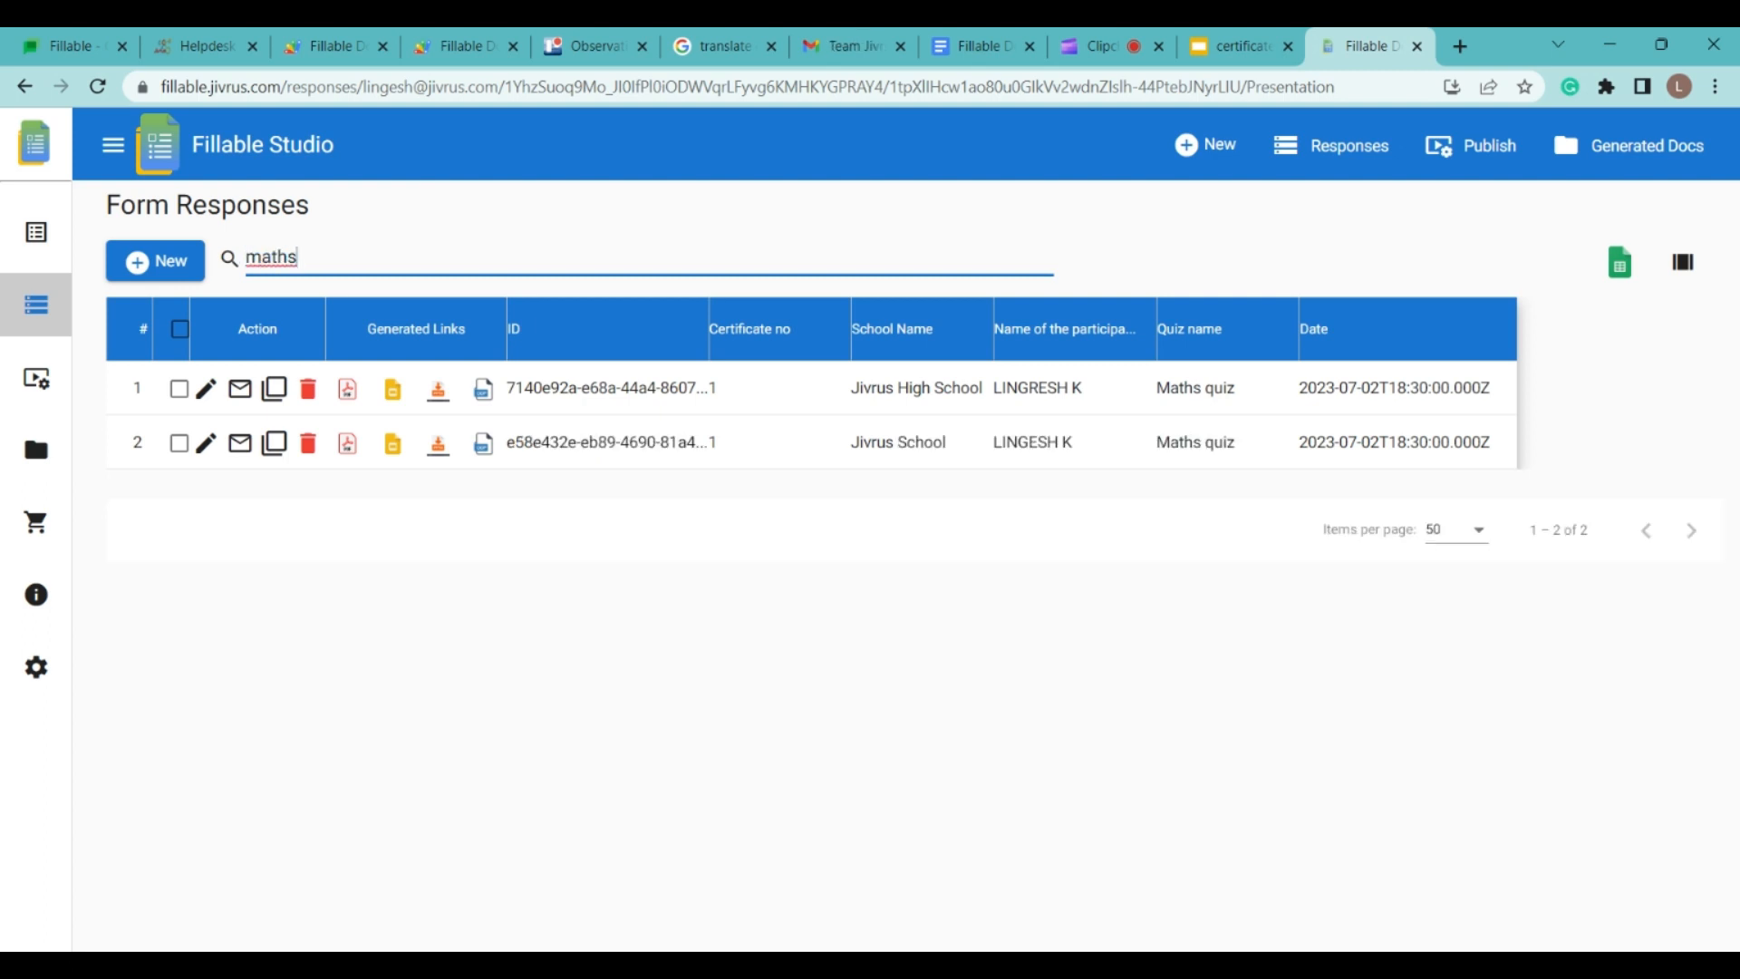
key("BackSpace")
key("BackSpace")
key("BackSpace")
key("BackSpace")
key("BackSpace")
left_click(1146, 684)
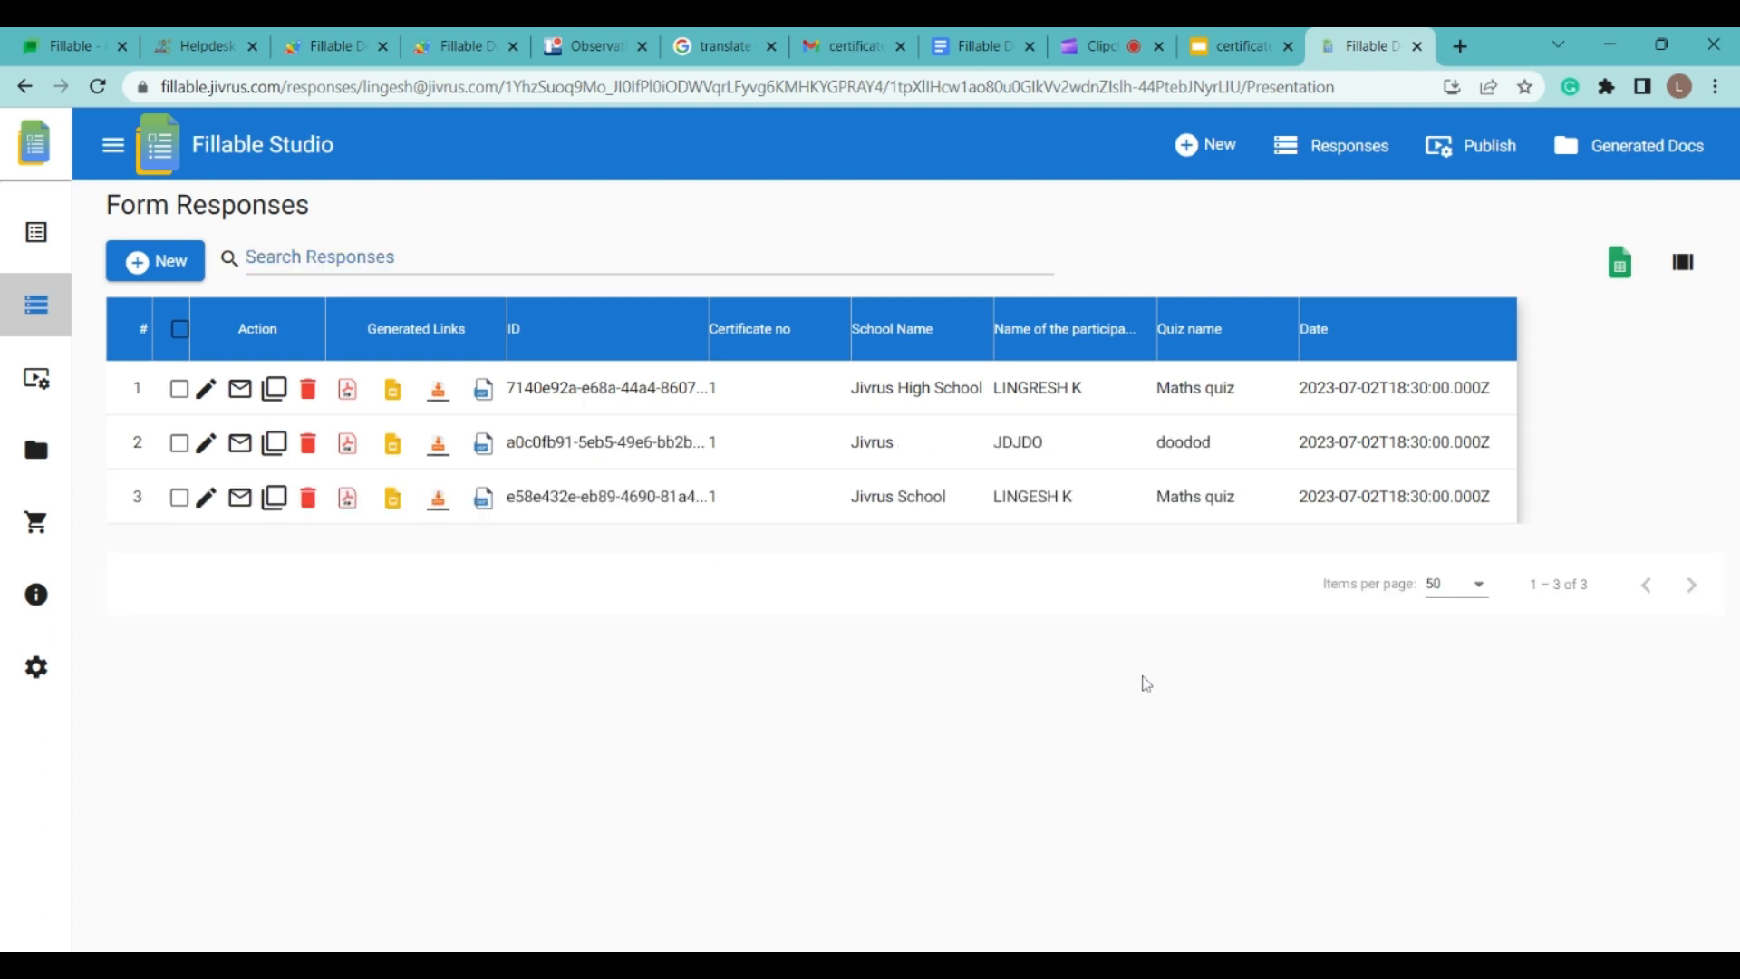
Step: Open all three responses as certificates and turn on Merge Documents
left_click(179, 389)
left_click(179, 444)
left_click(178, 498)
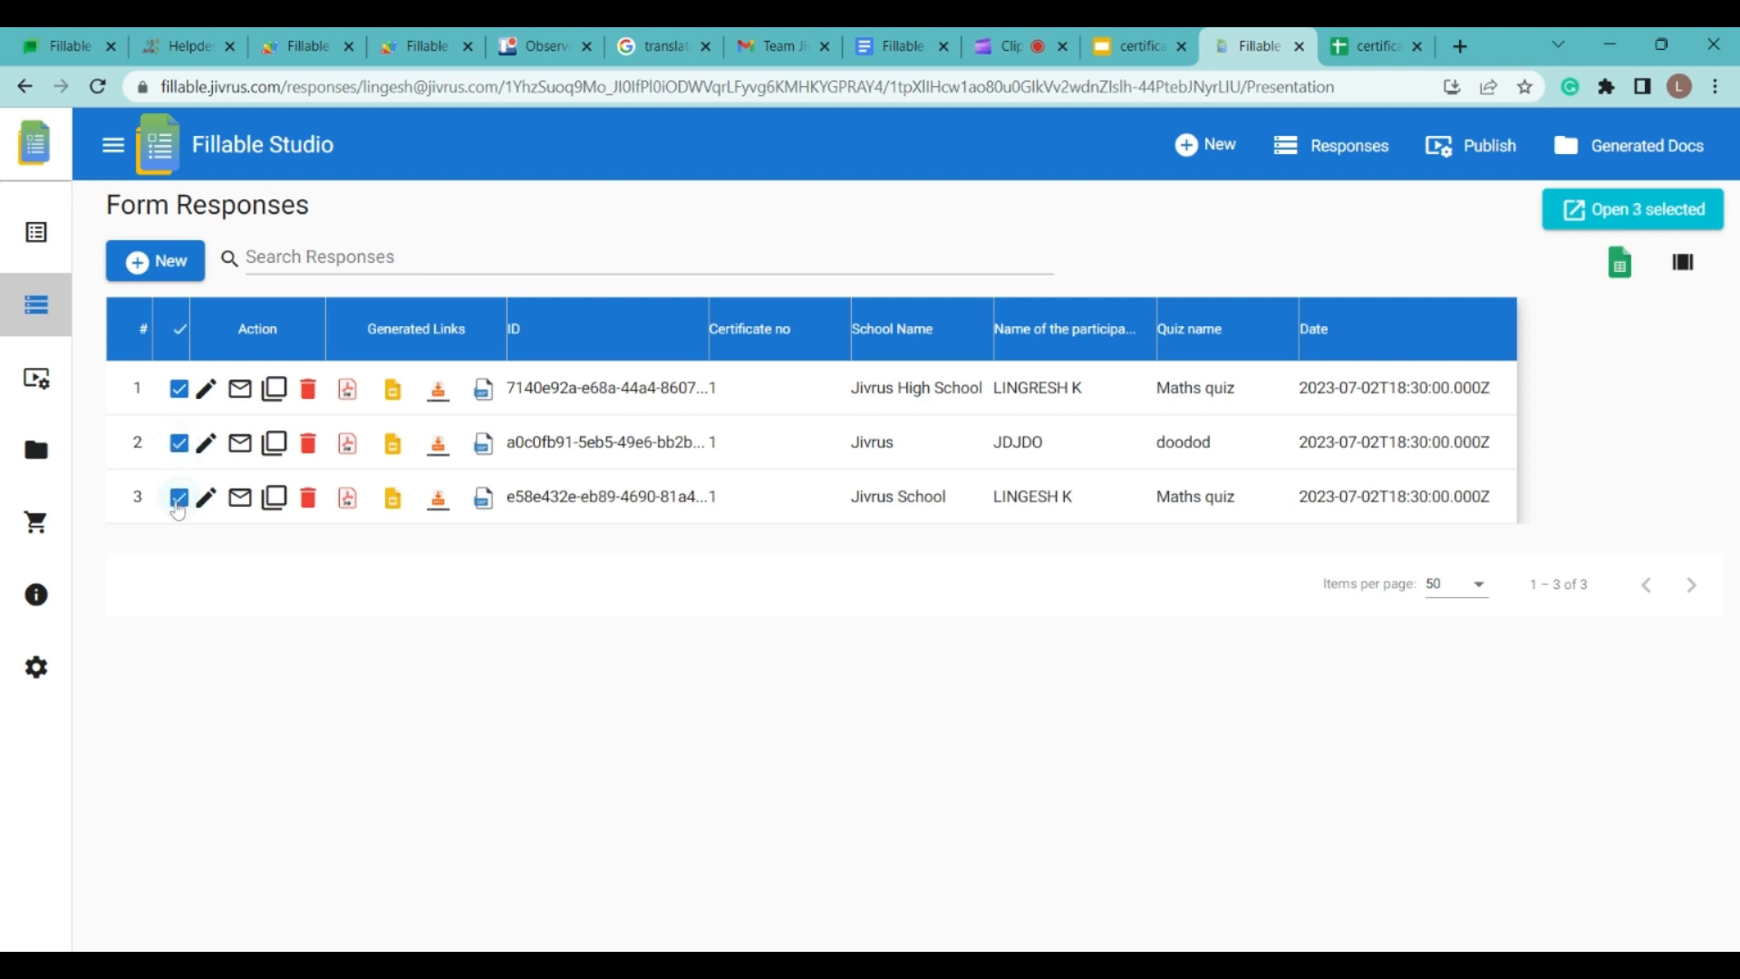
left_click(1597, 215)
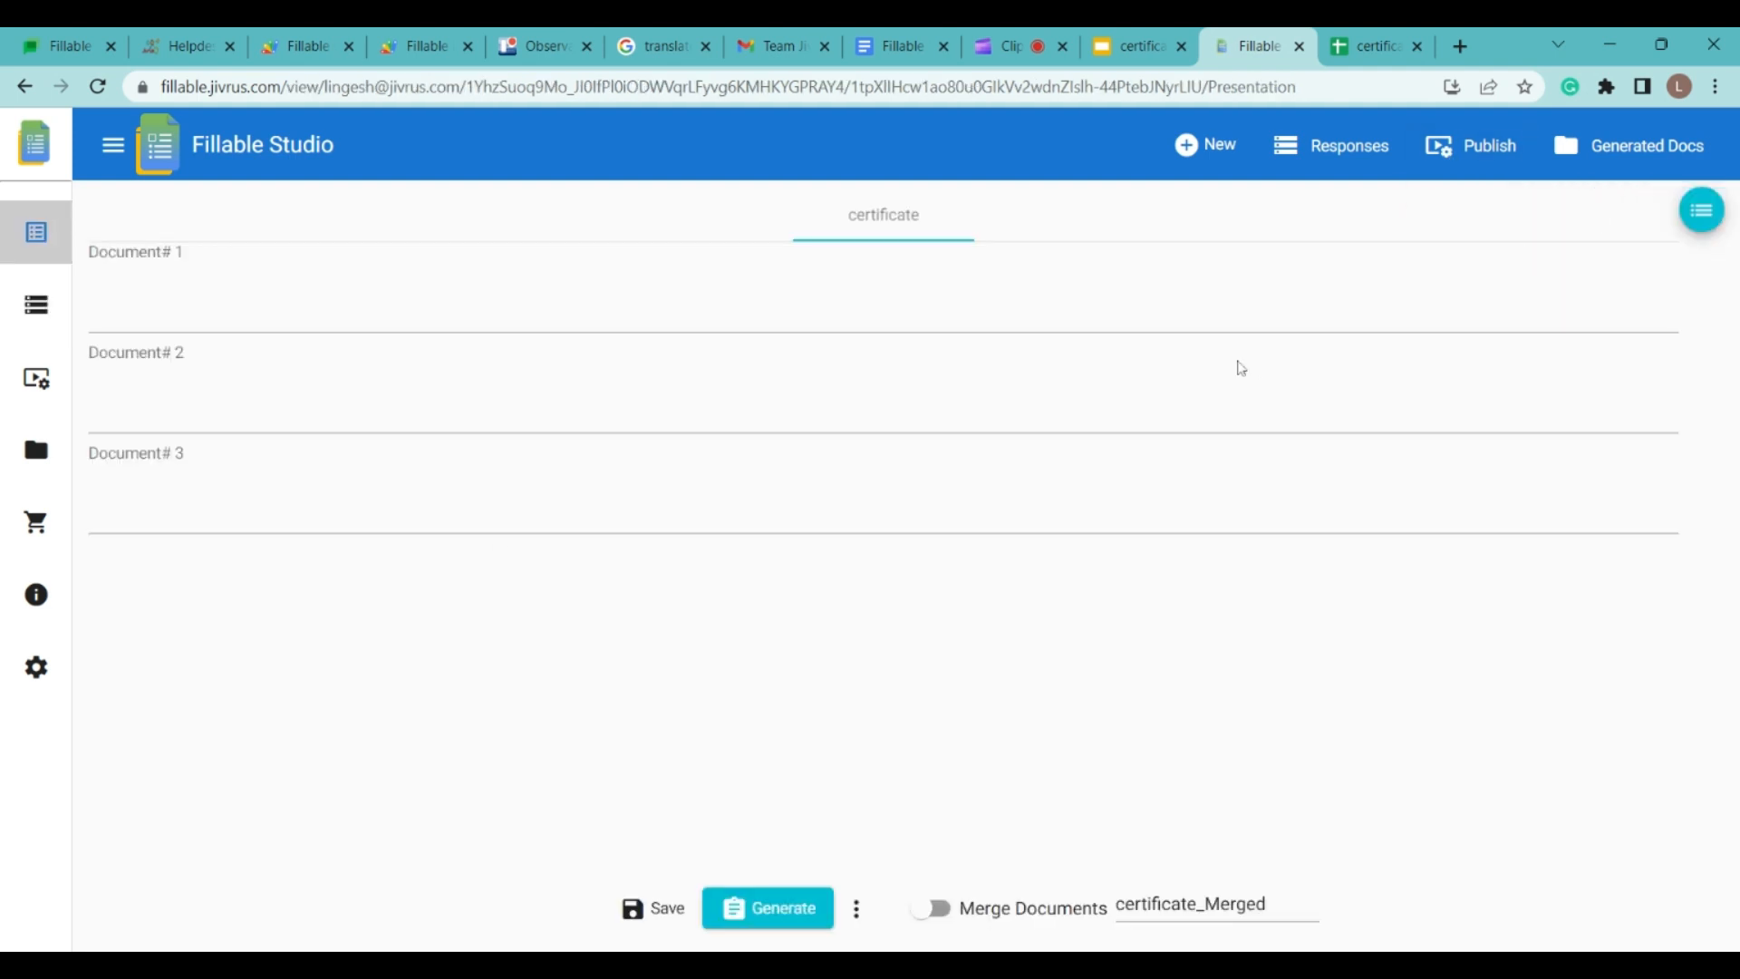
left_click_drag(1731, 435, 1731, 451)
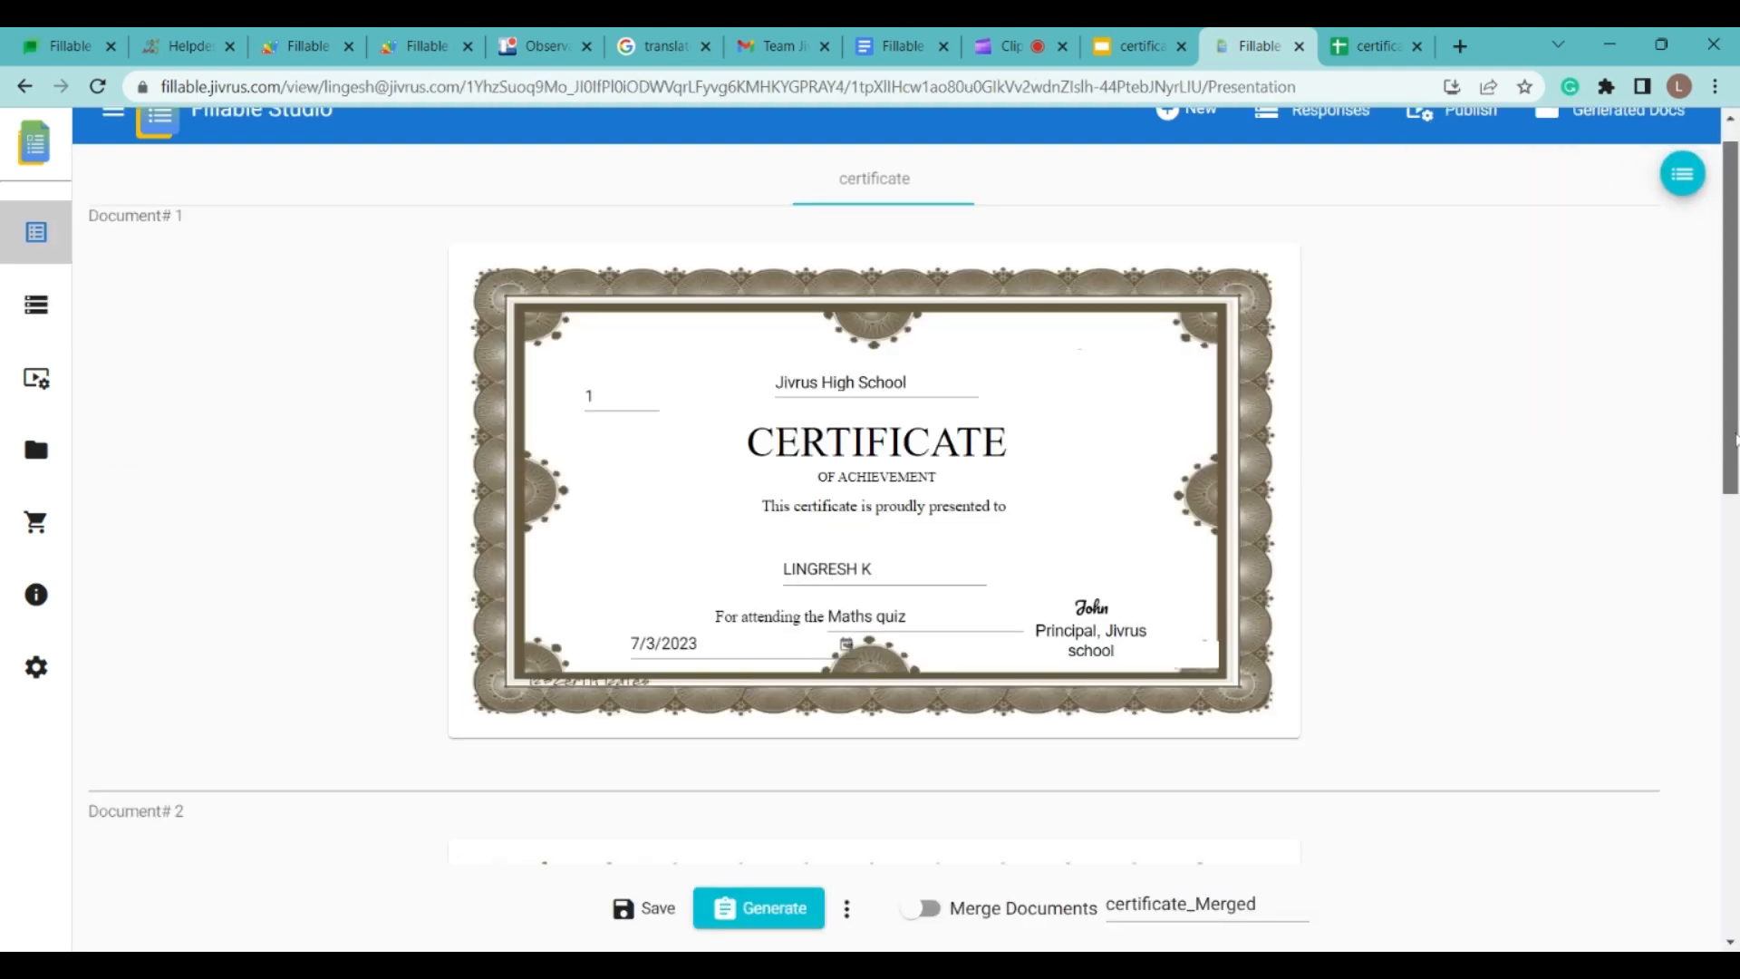
scroll(758, 861, "down", 12)
left_click(1020, 909)
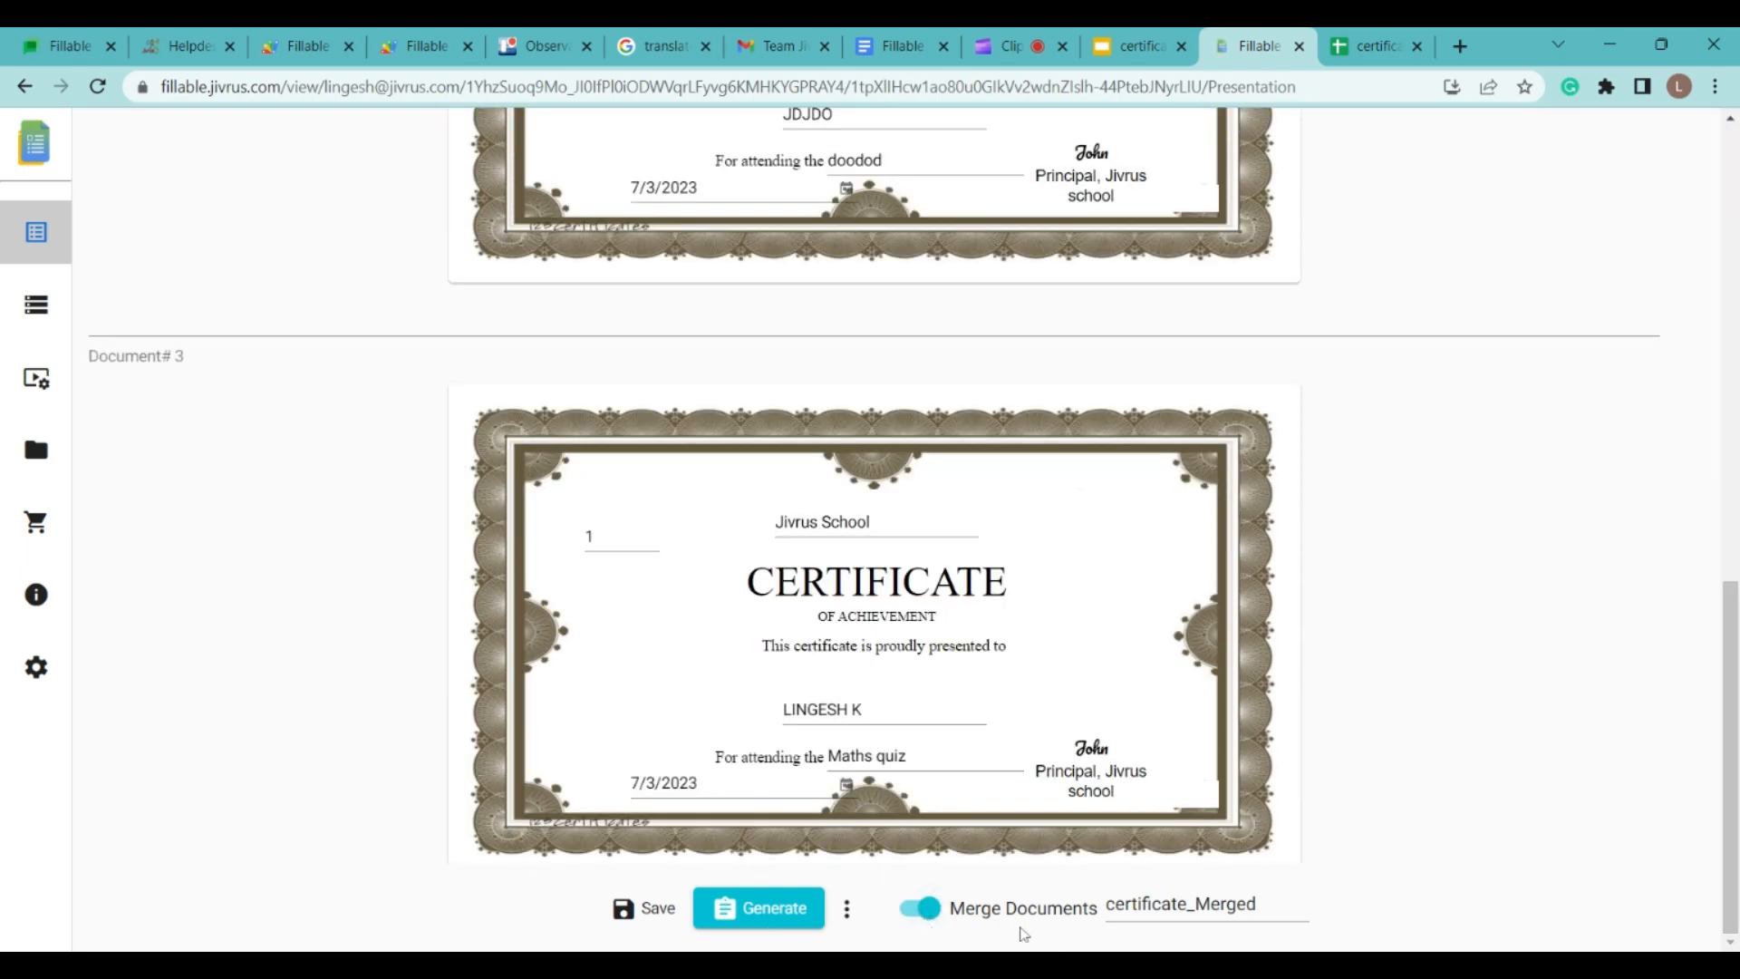
left_click(37, 305)
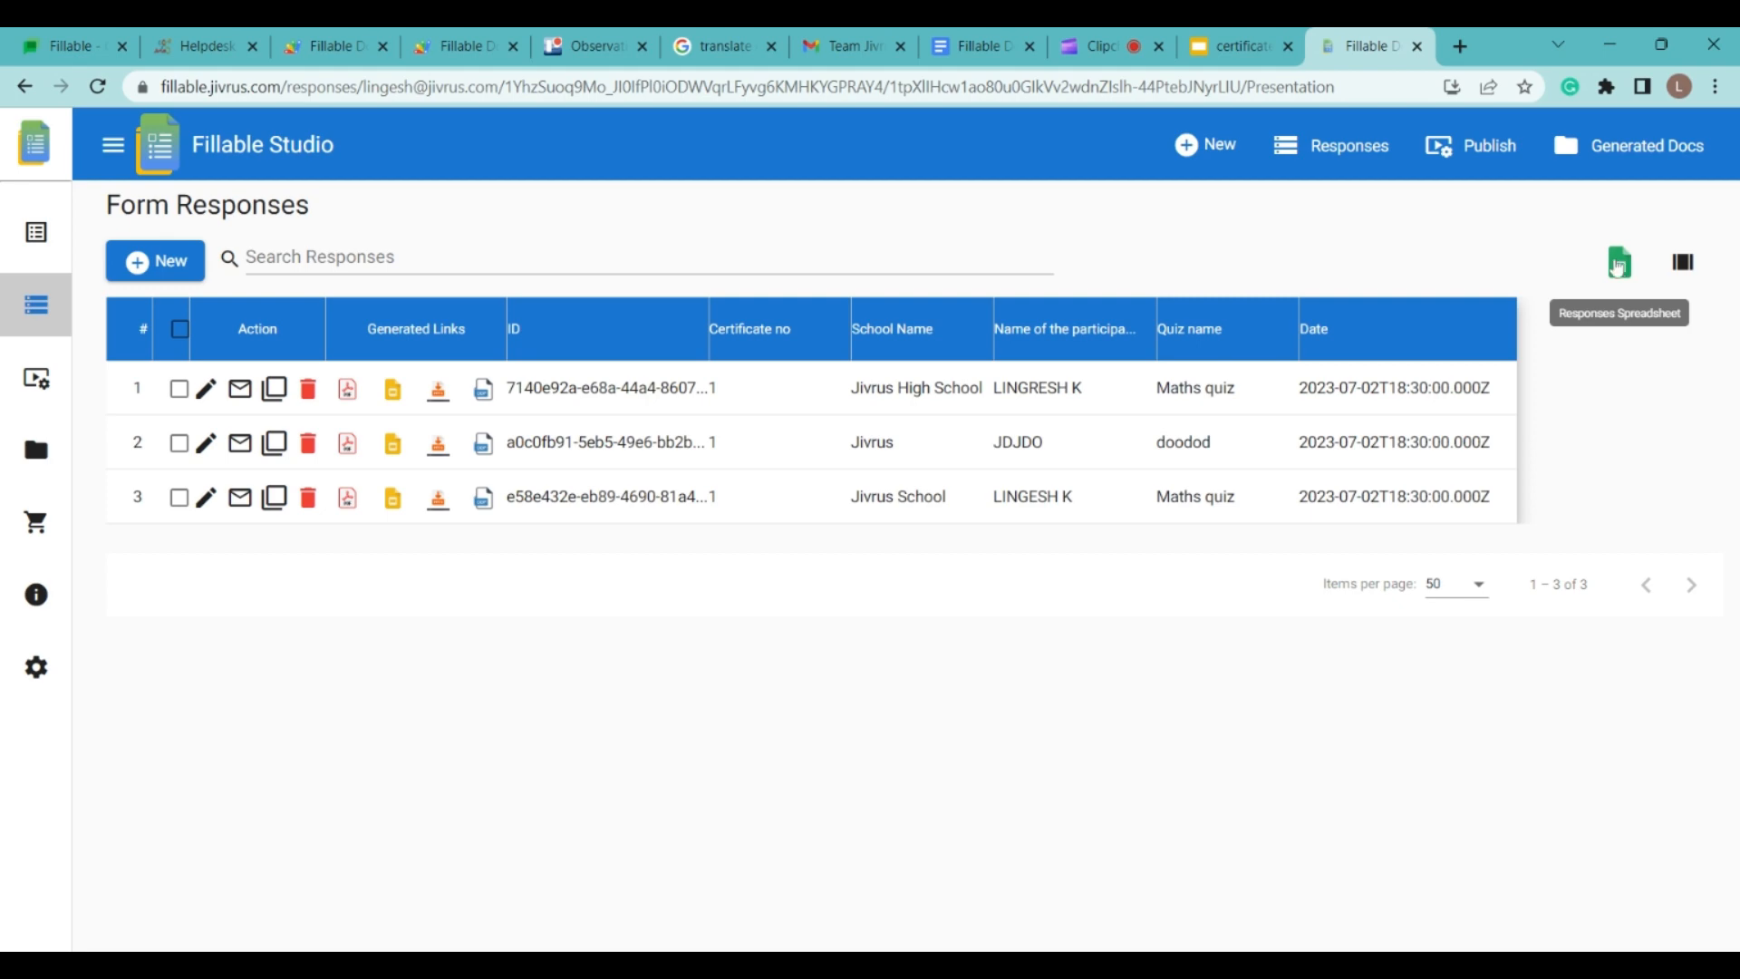
Step: Check the responses spreadsheet, then hide the Certificate no, School Name, participant name, Quiz name, Date and ID columns
left_click(1617, 264)
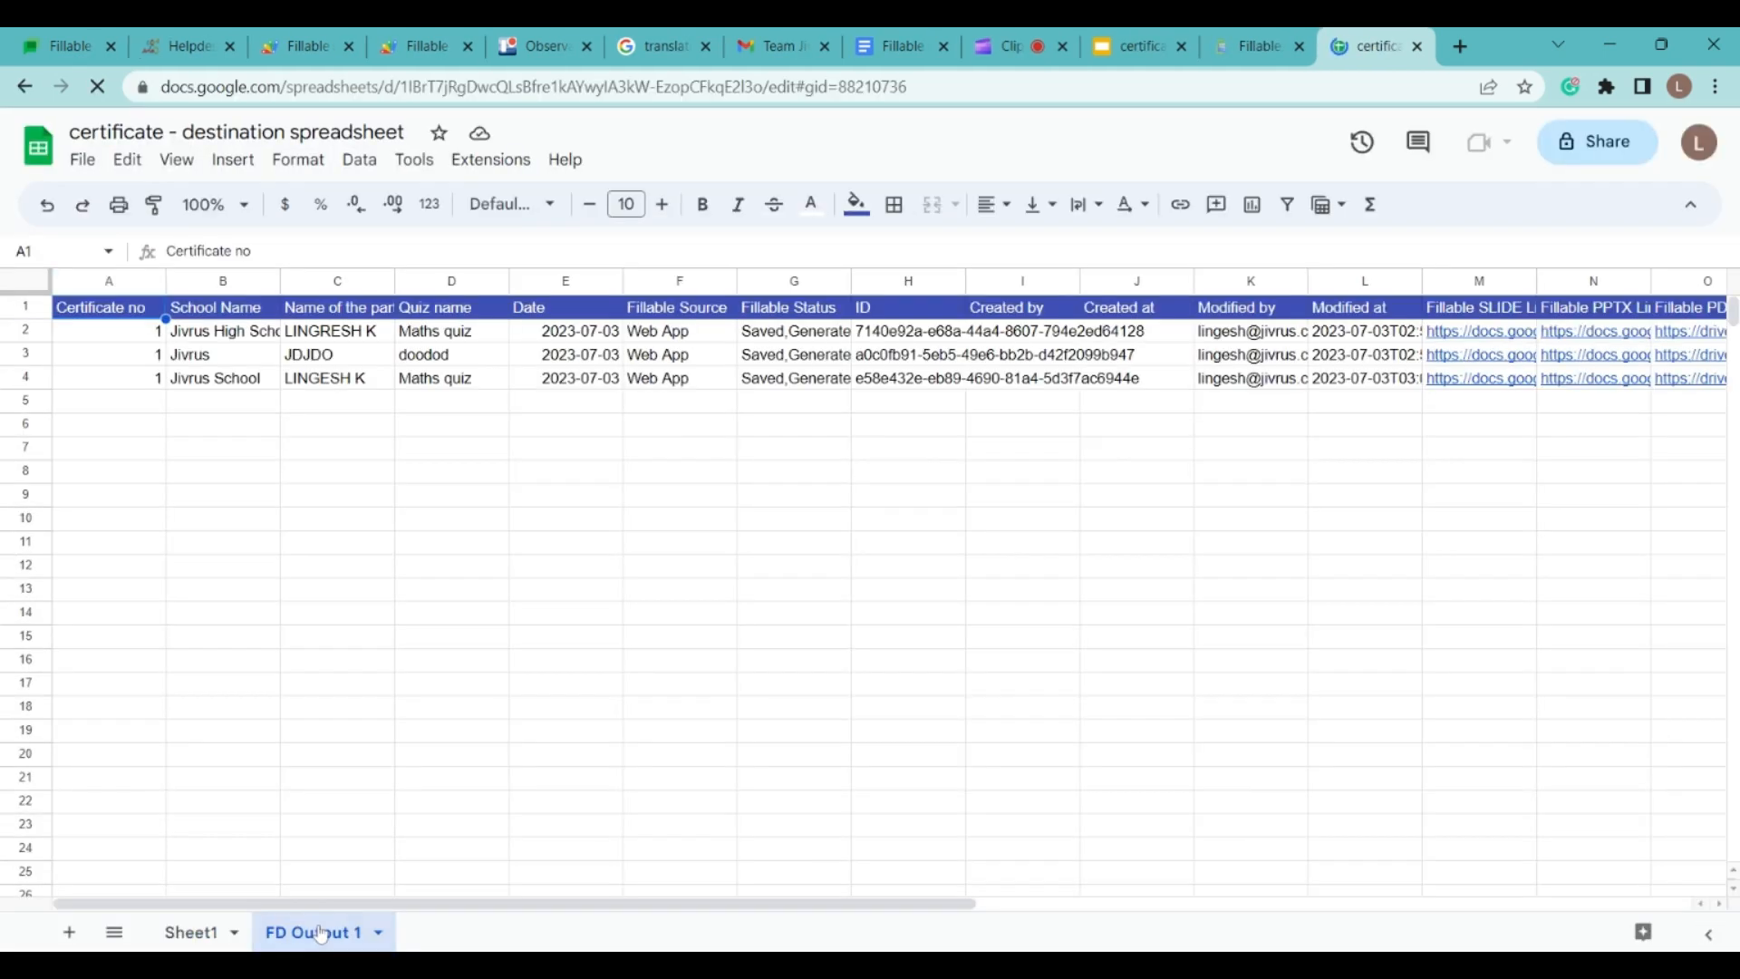
left_click(1256, 46)
left_click(1697, 272)
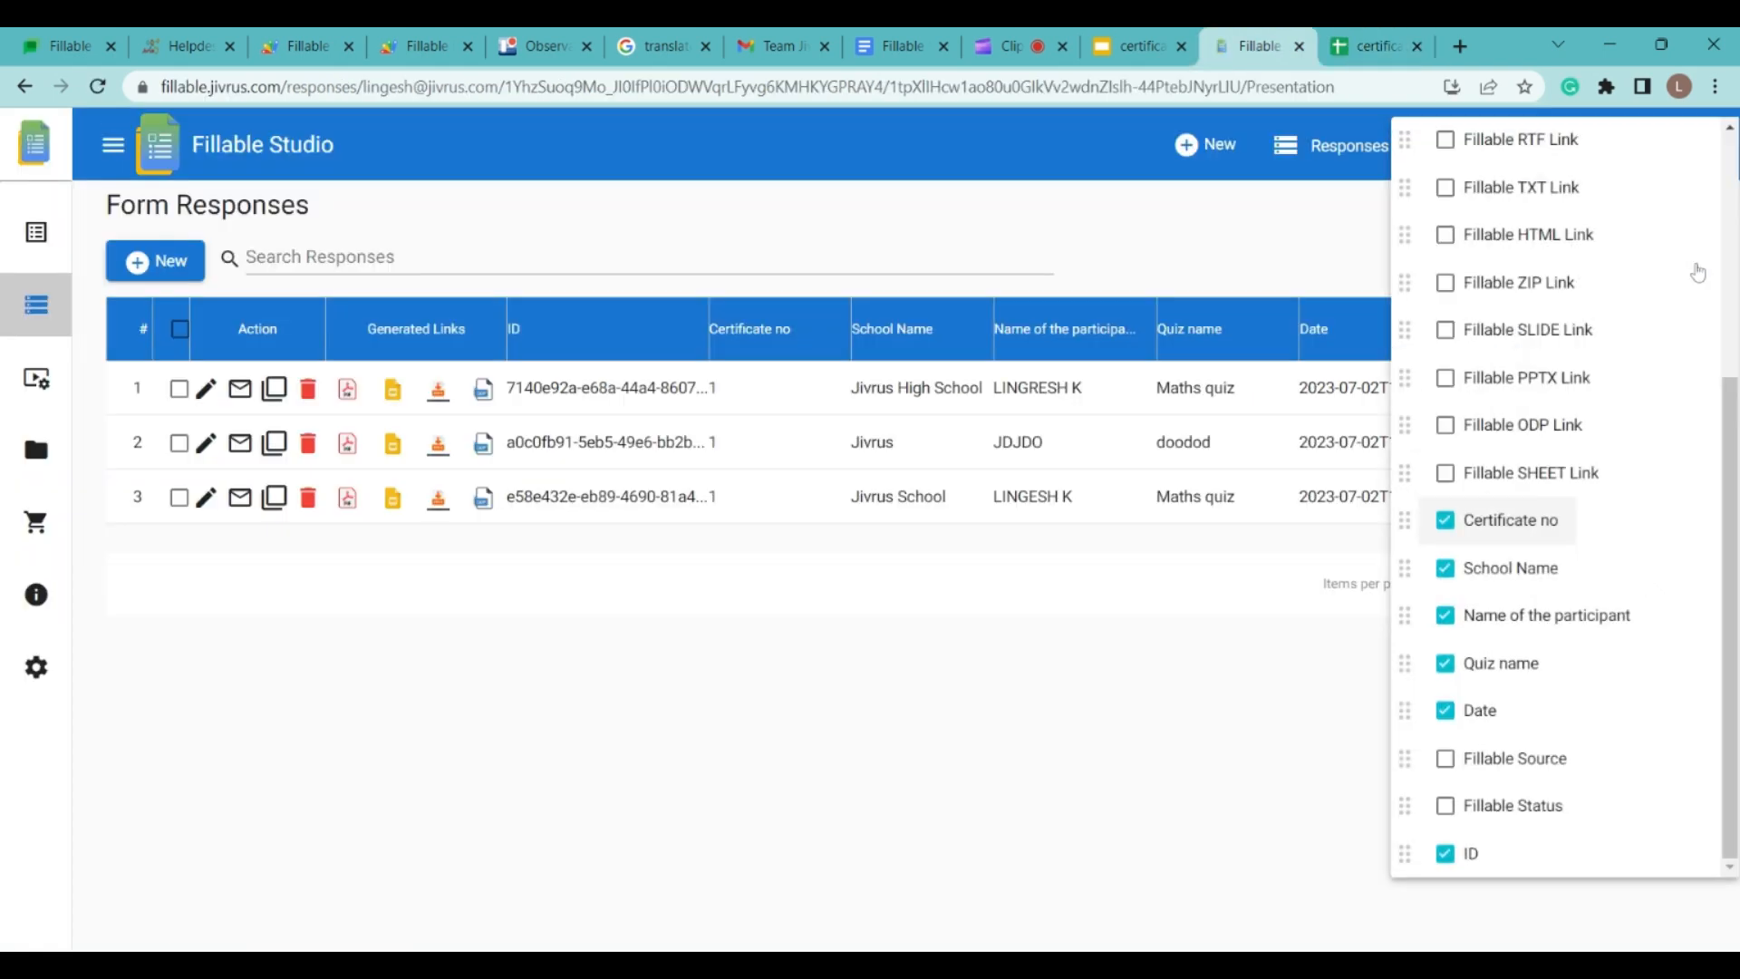
left_click(1446, 521)
left_click(1446, 568)
left_click(1445, 615)
left_click(1446, 663)
left_click(1445, 711)
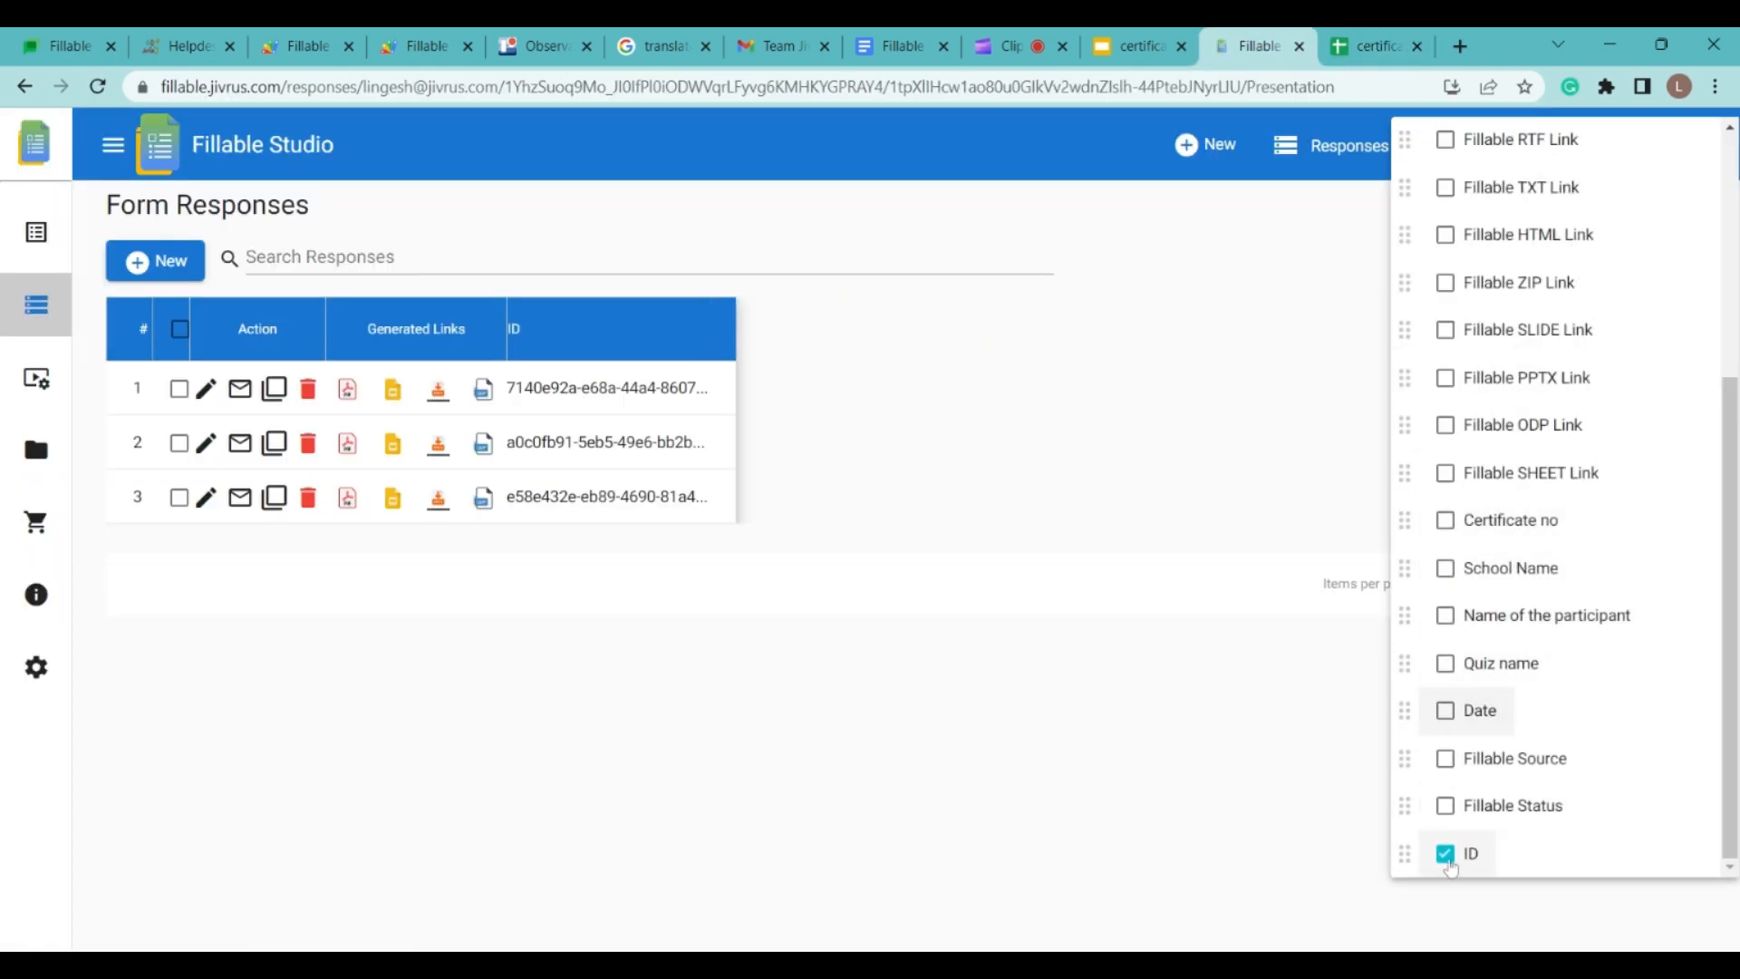
left_click(1446, 854)
Step: Show the Modified at, Modified by, Fillable Source, Fillable Status and ID columns
scroll(1468, 543, "up", 5)
left_click(1445, 236)
left_click(1446, 284)
scroll(1468, 544, "down", 5)
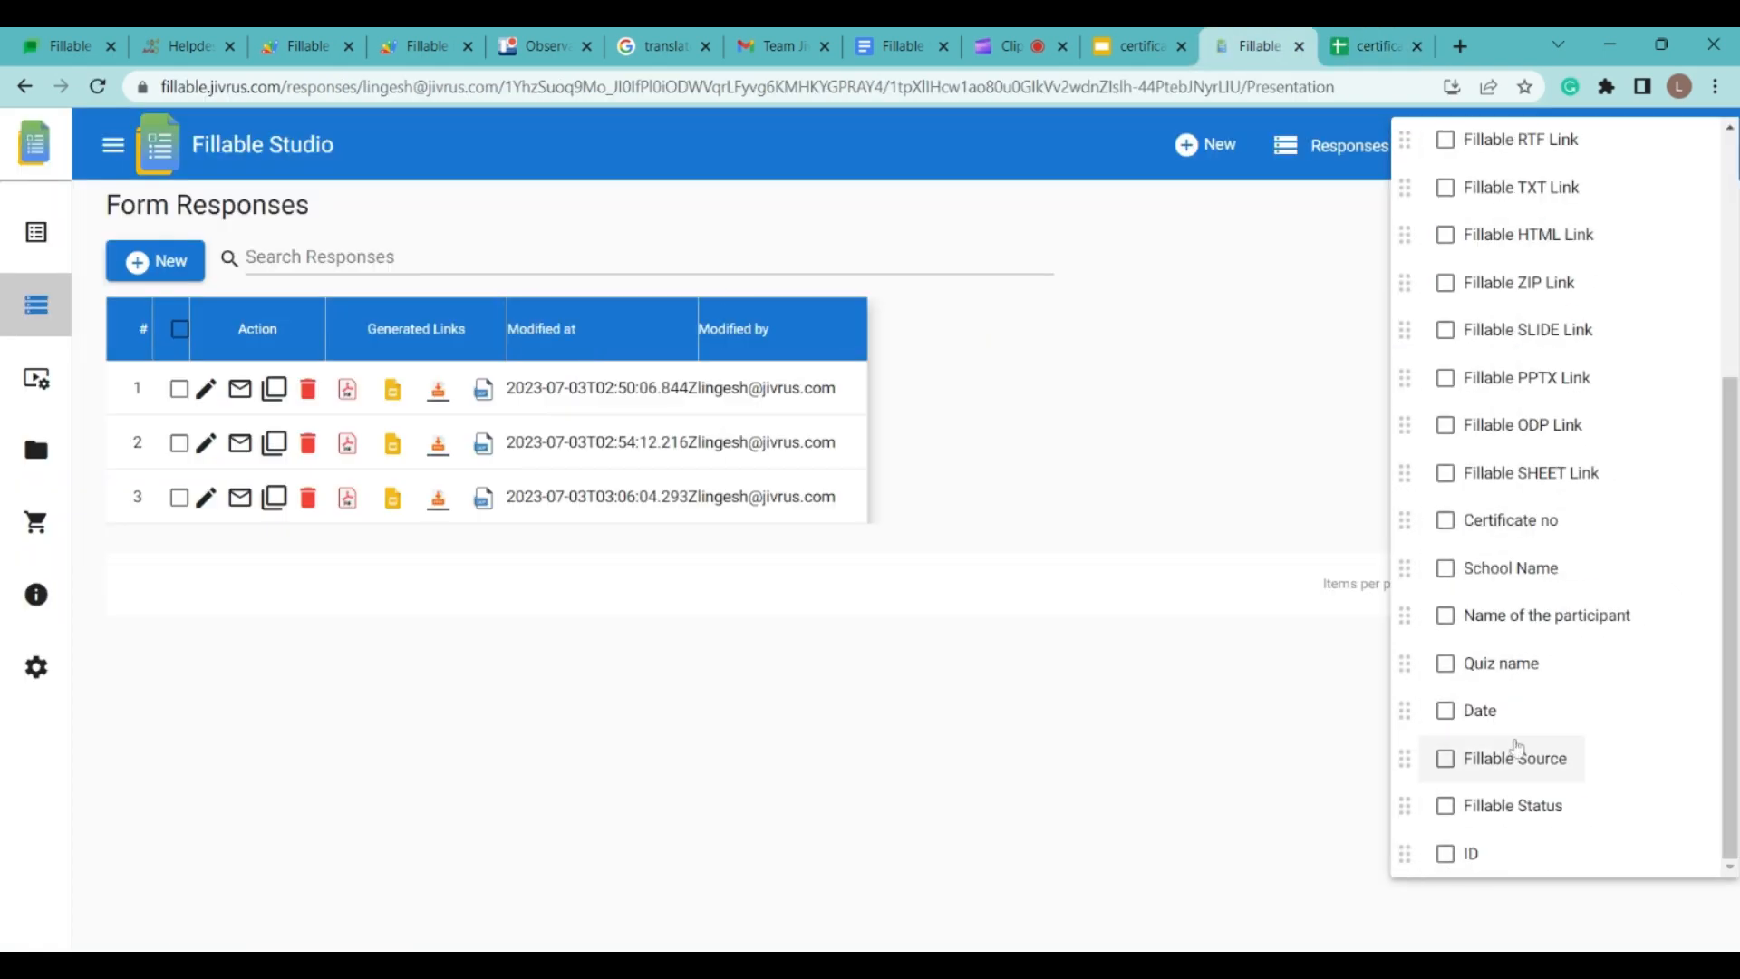
left_click(1445, 759)
left_click(1445, 806)
left_click(1447, 854)
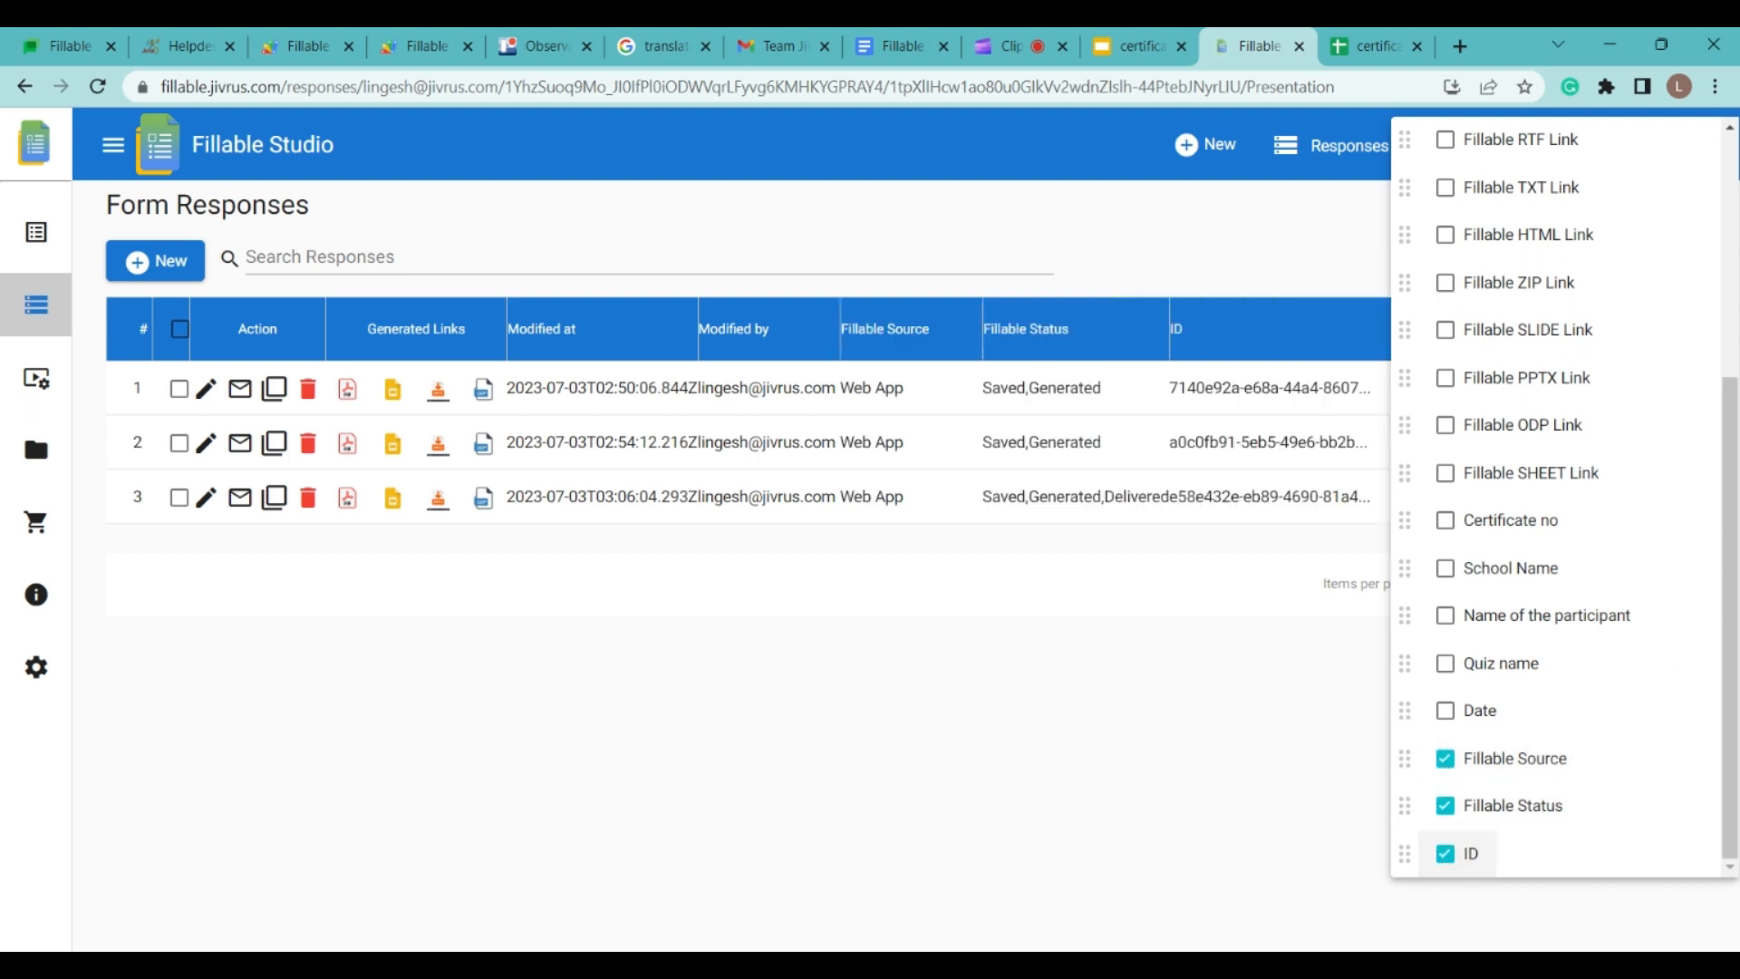
left_click(1273, 646)
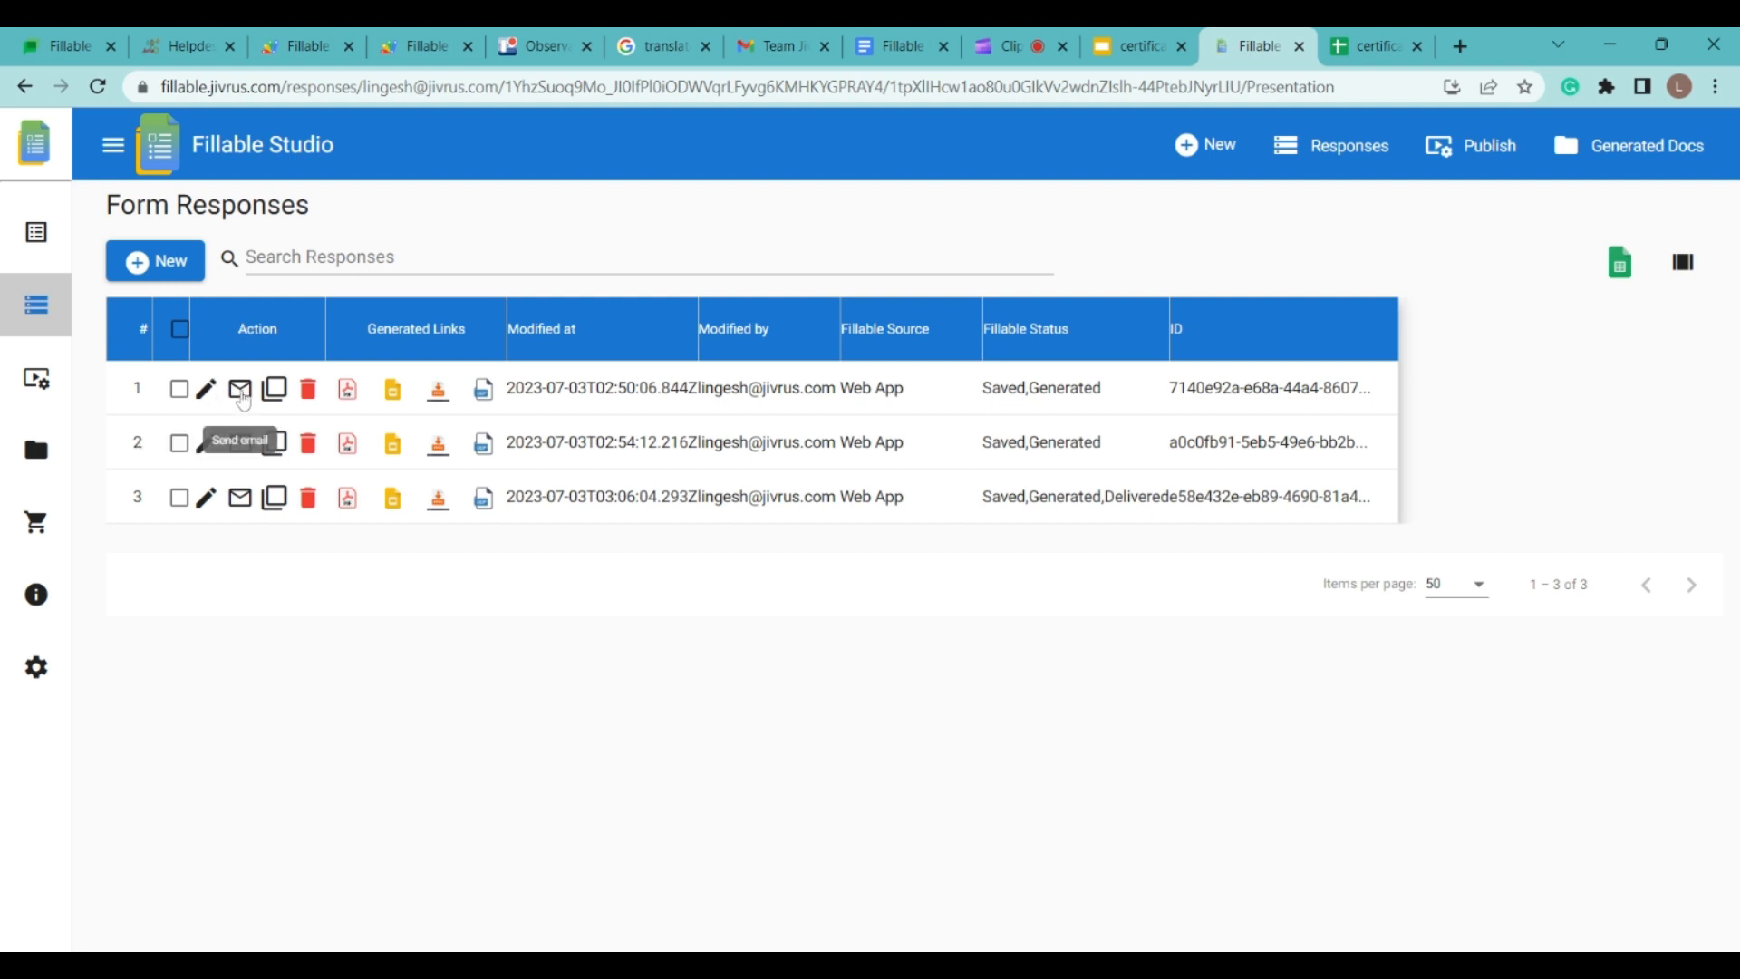
Step: Duplicate the first response, delete the copy, and go to the Publish page
left_click(274, 390)
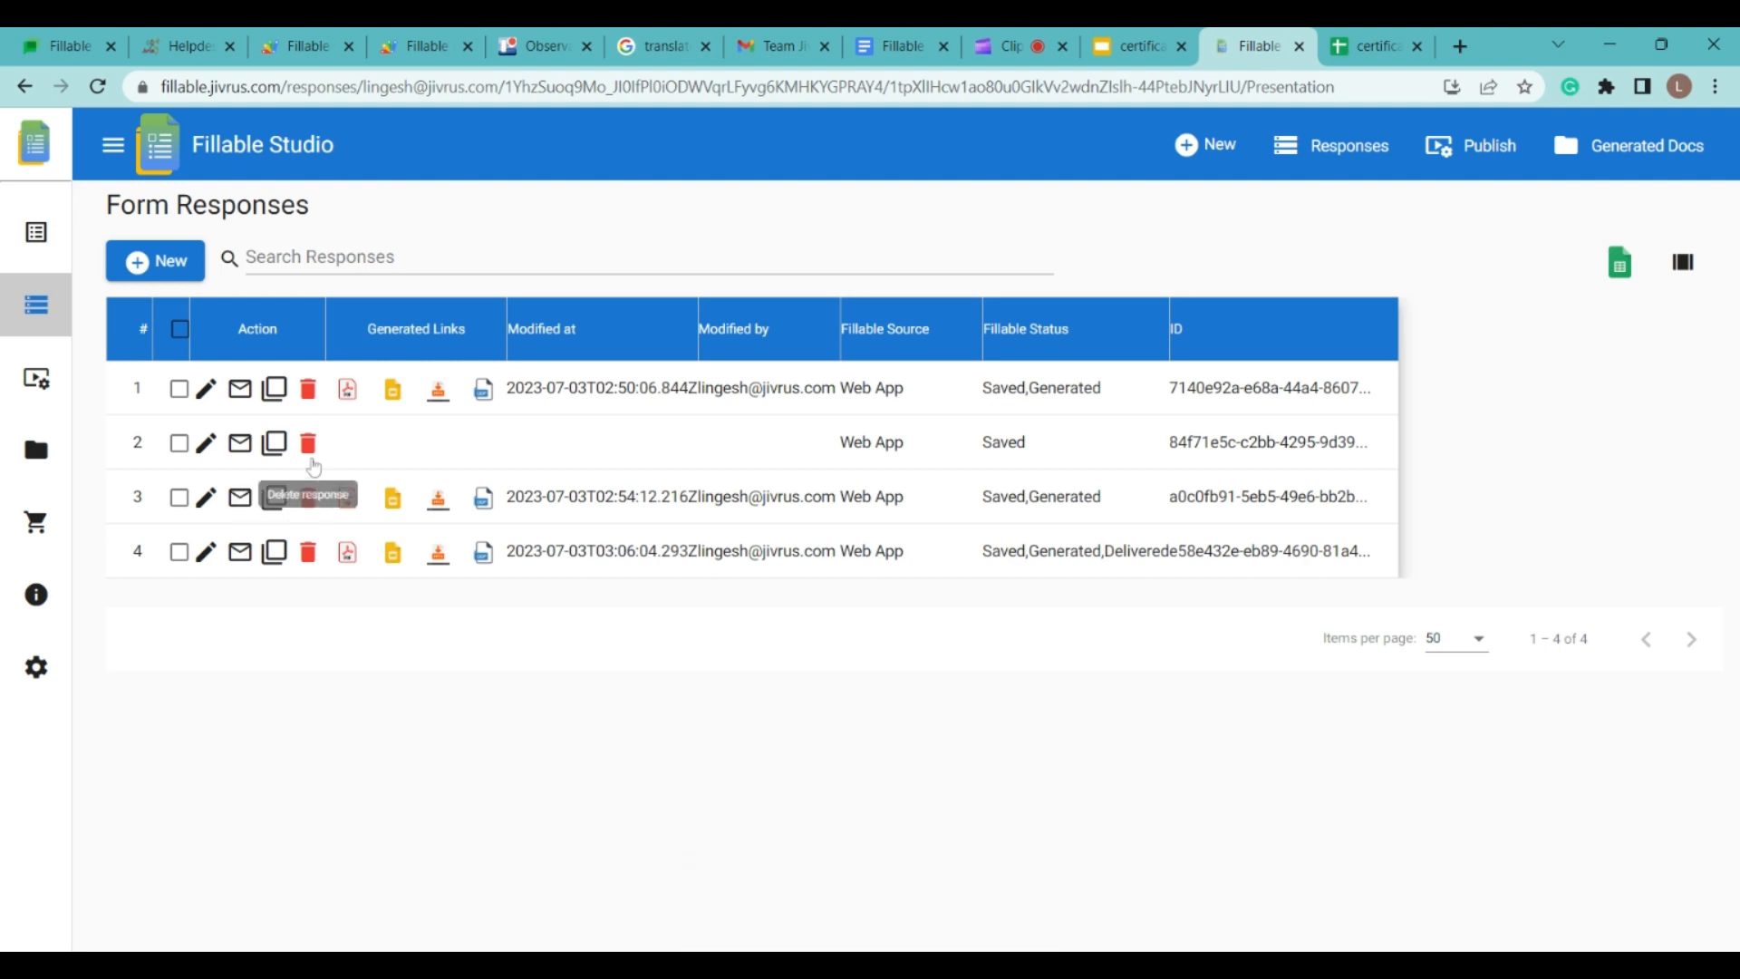
left_click(308, 444)
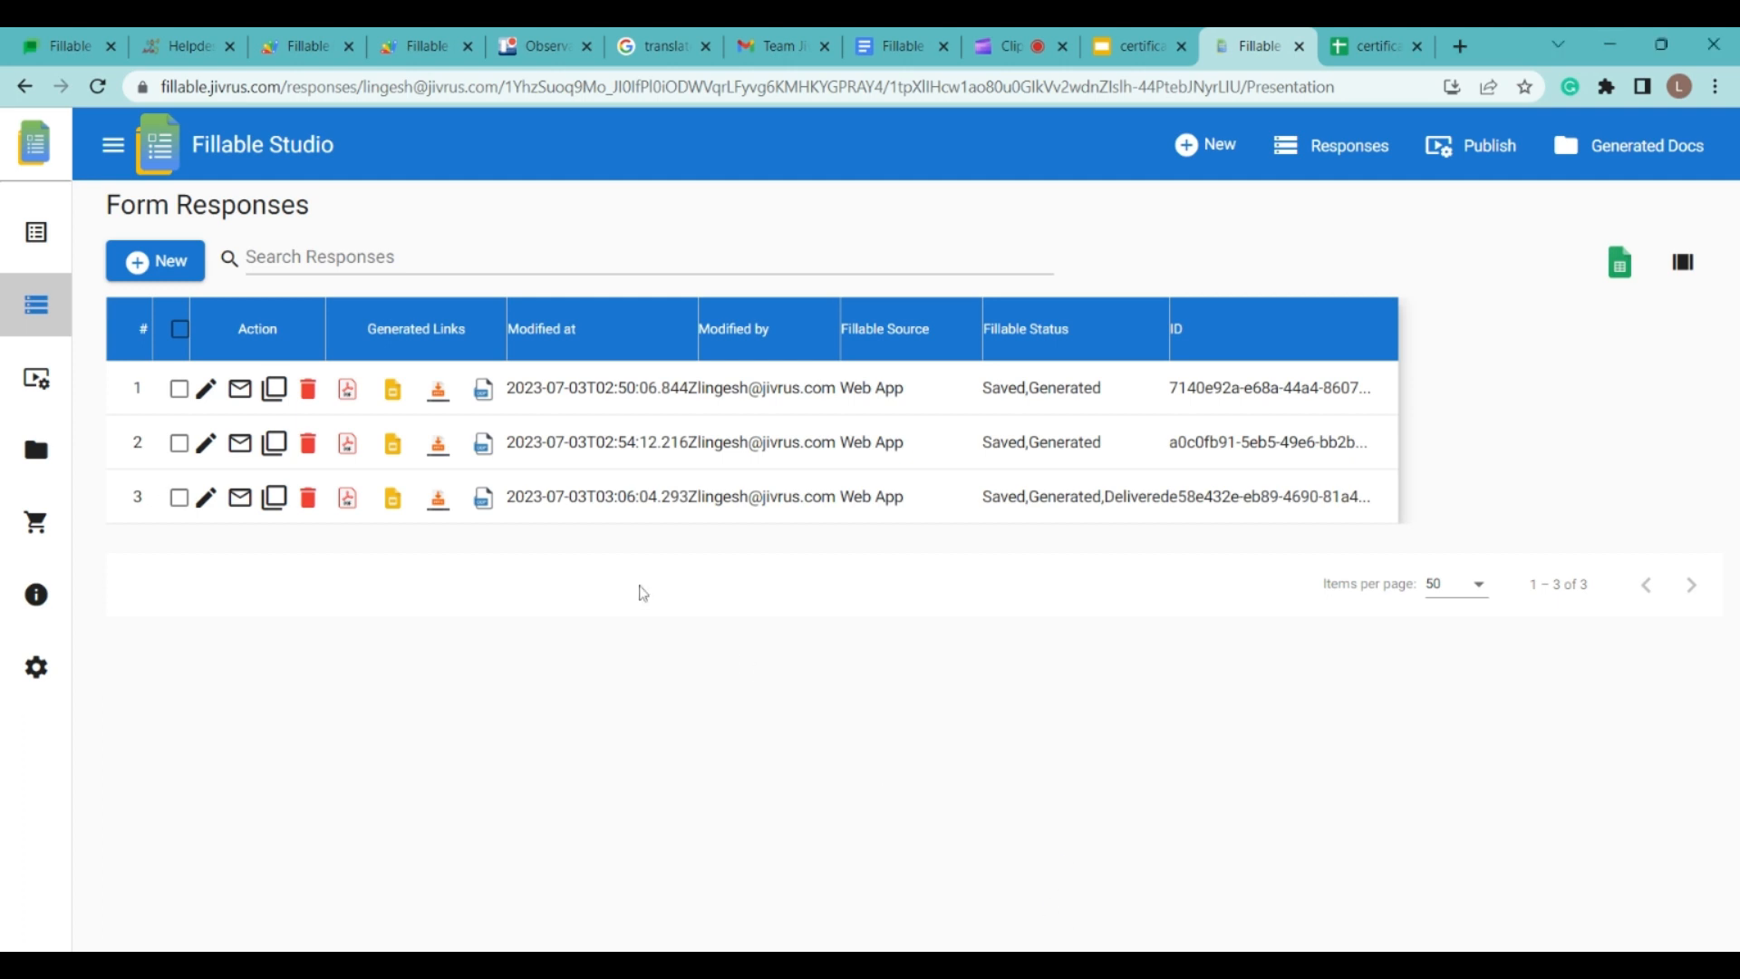
left_click(34, 380)
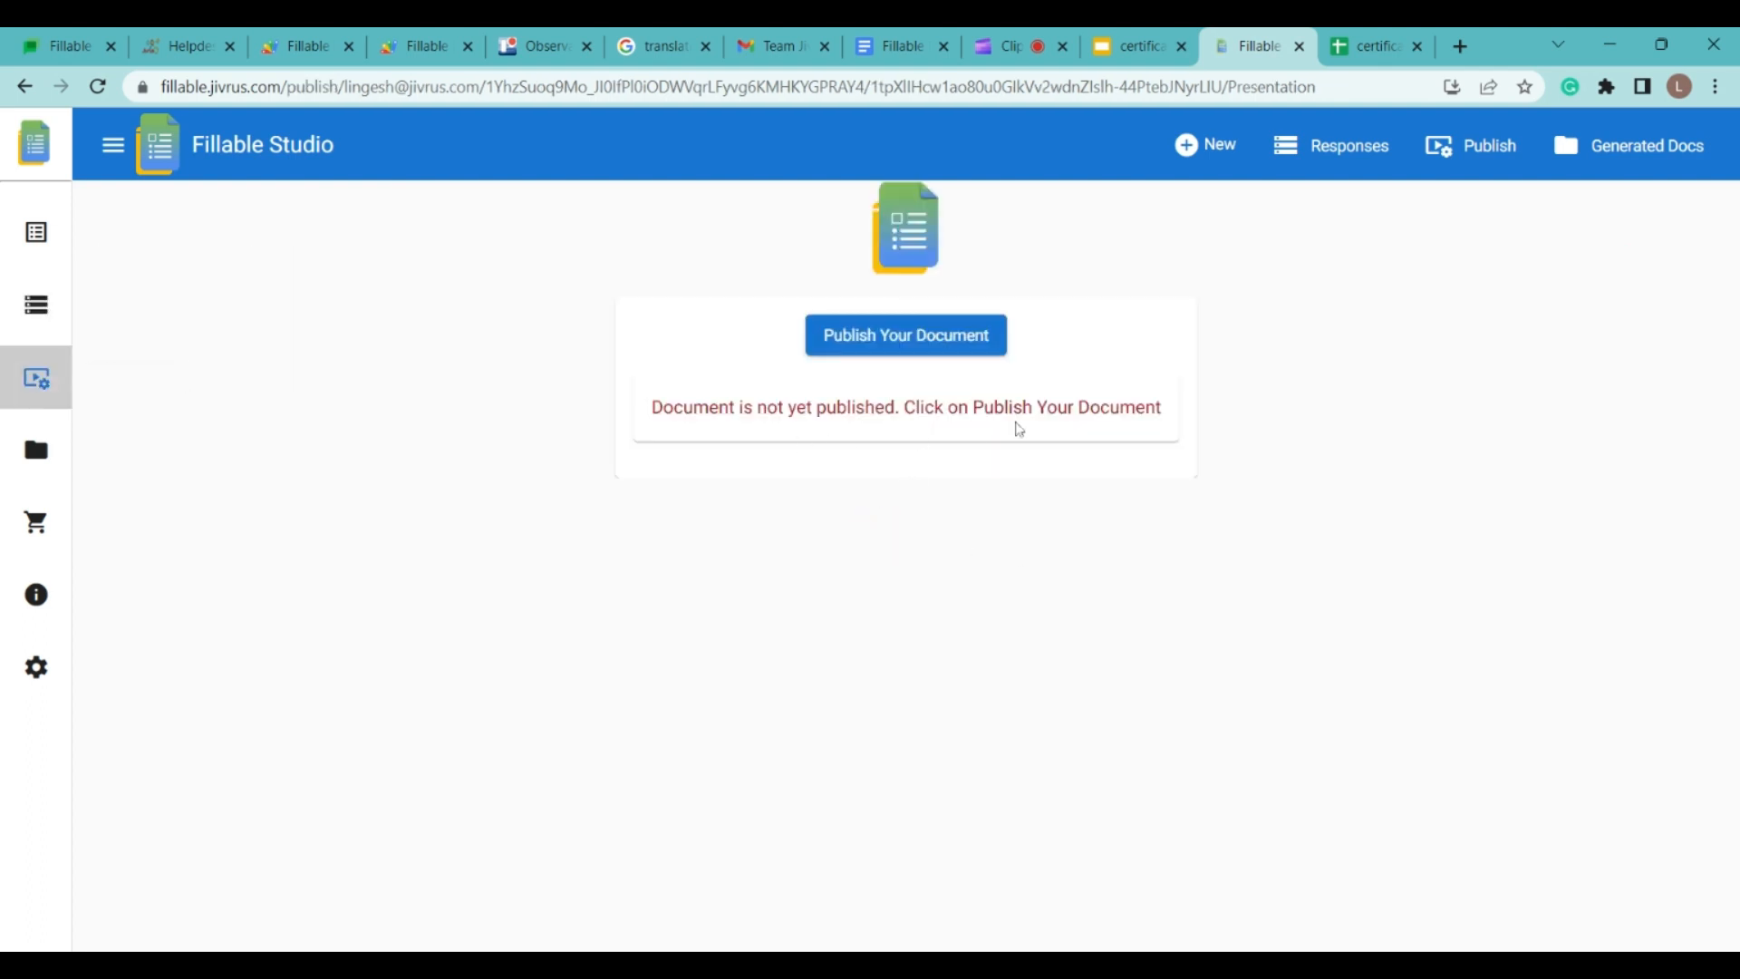
Step: Publish the certificate form and preview both its form link and plain form link
left_click(922, 340)
scroll(878, 507, "down", 1)
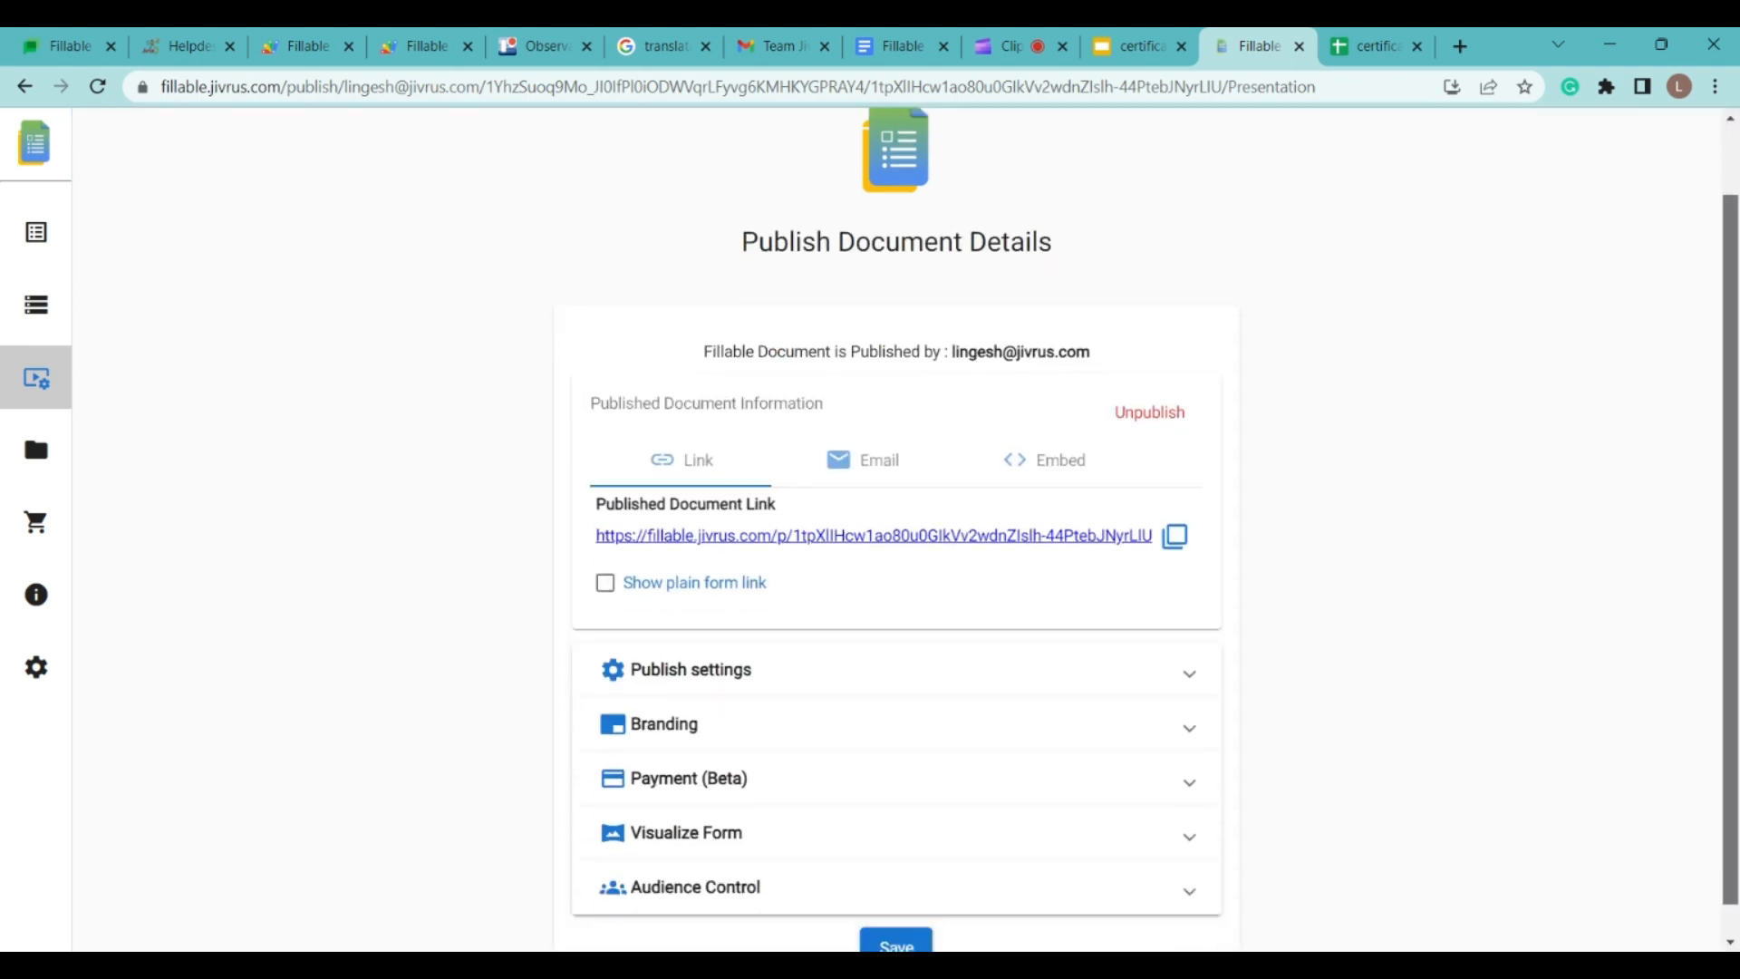
left_click(872, 542)
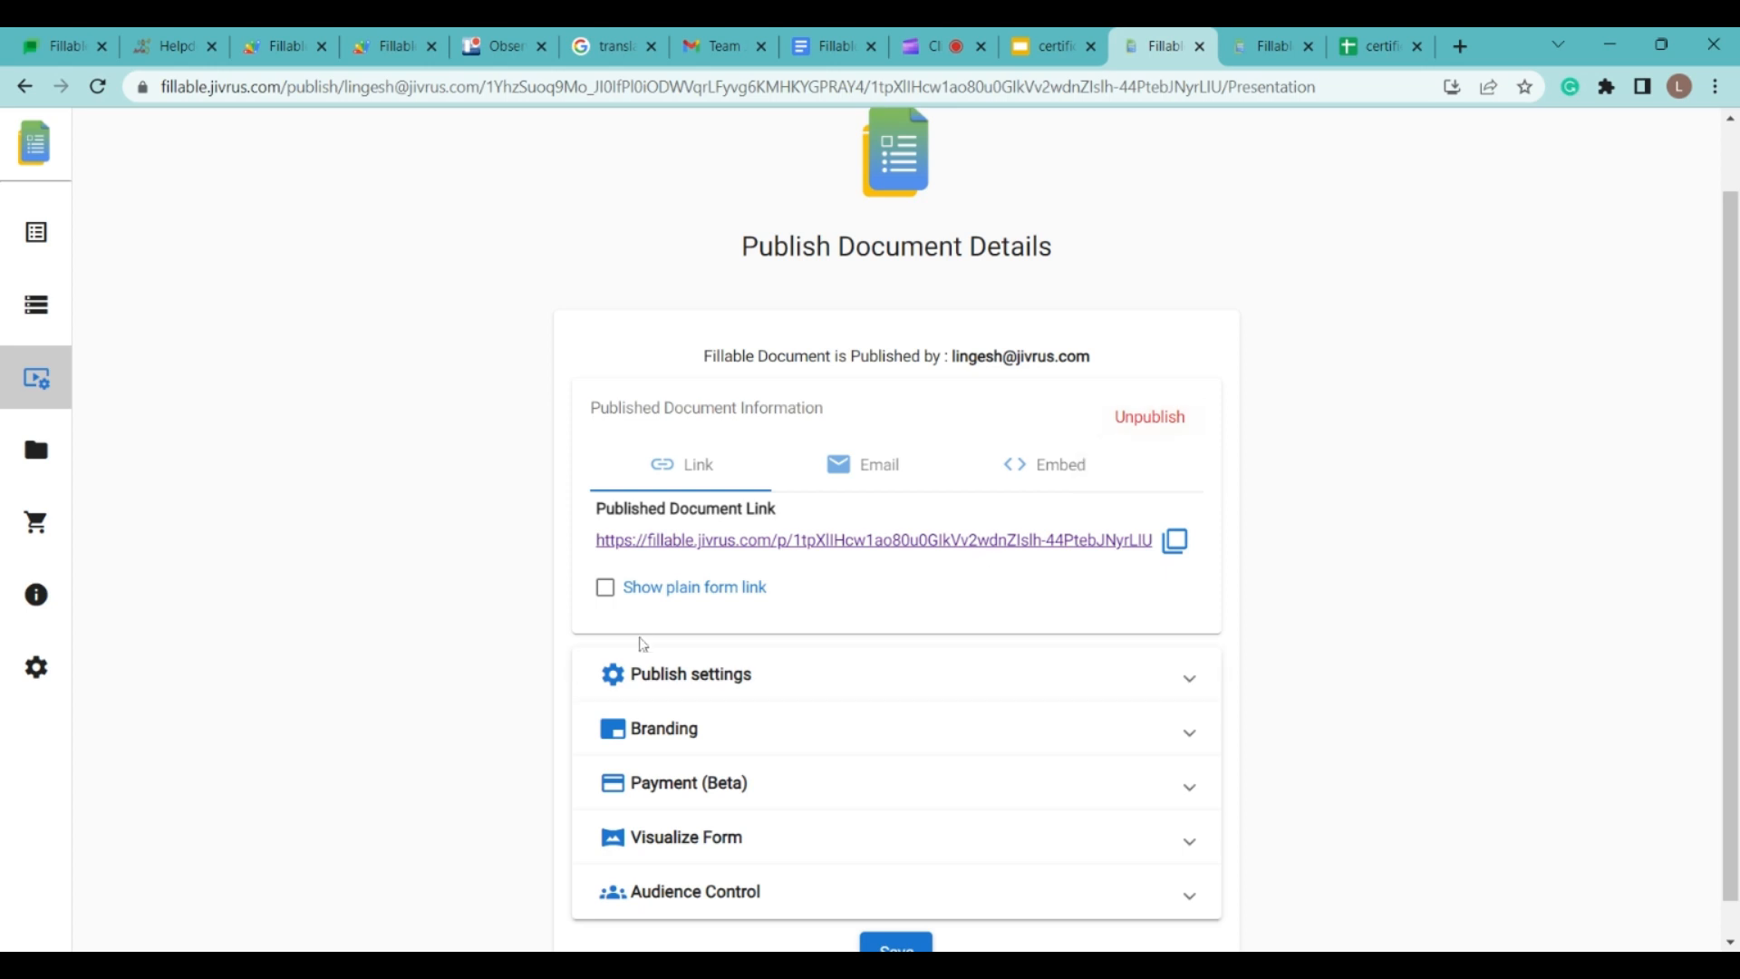
left_click(605, 590)
left_click(801, 640)
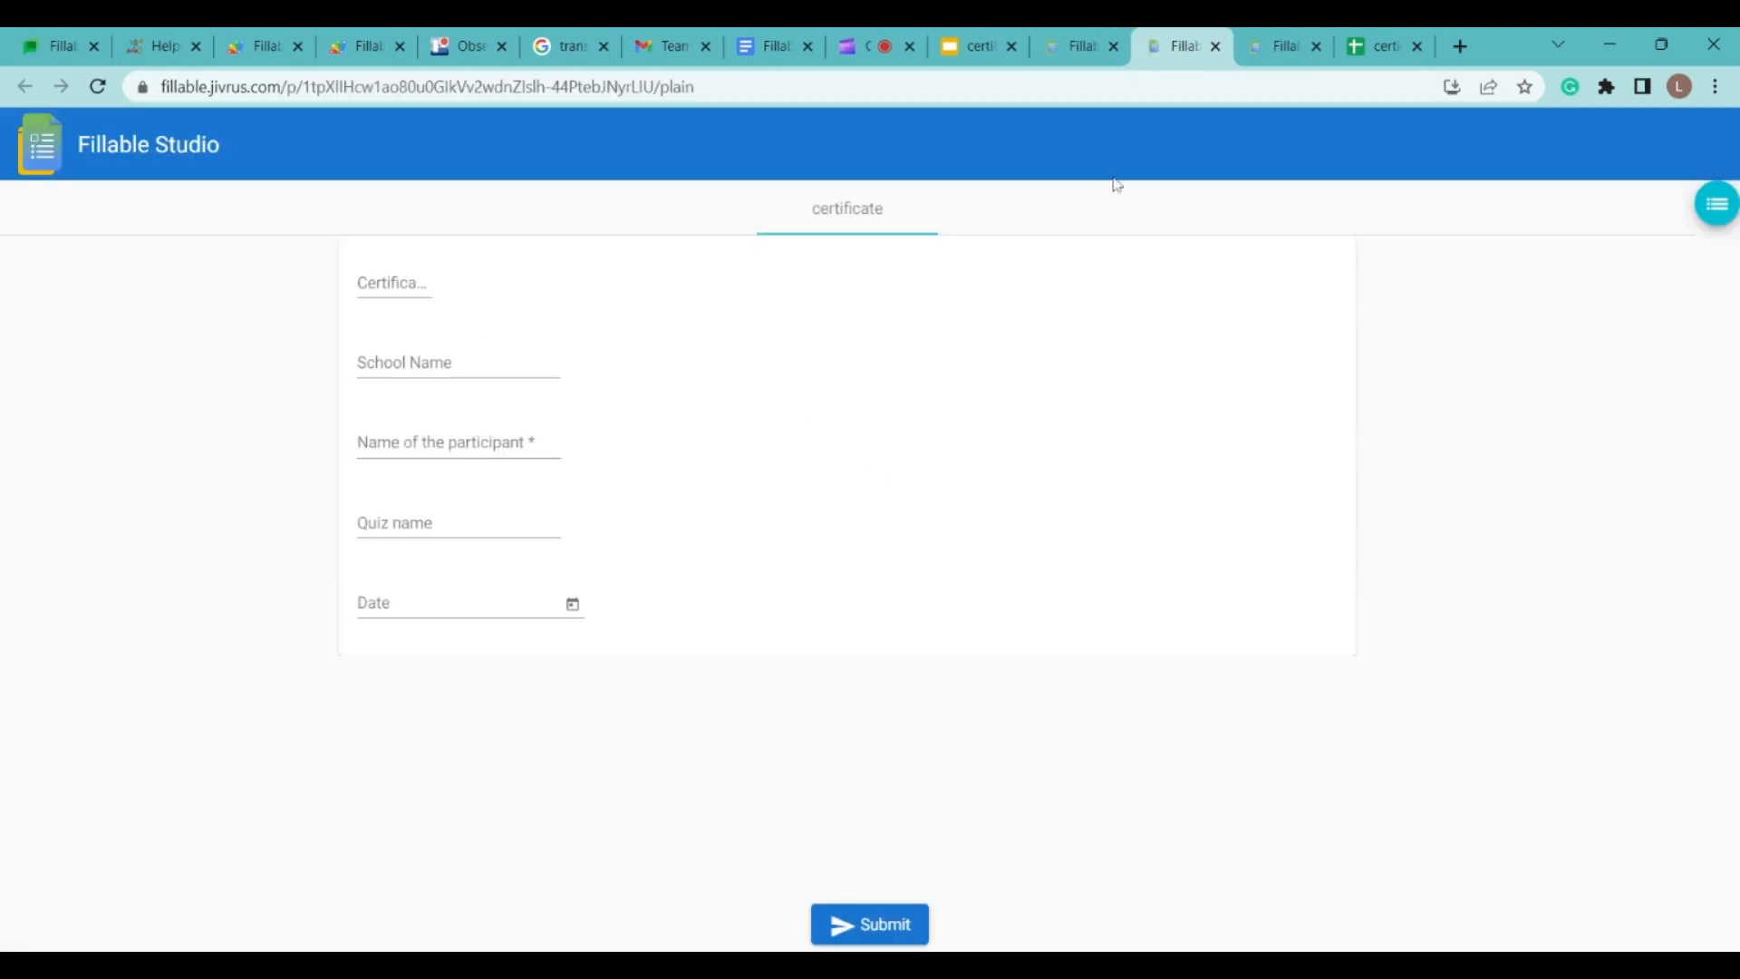
left_click(1216, 47)
left_click(591, 588)
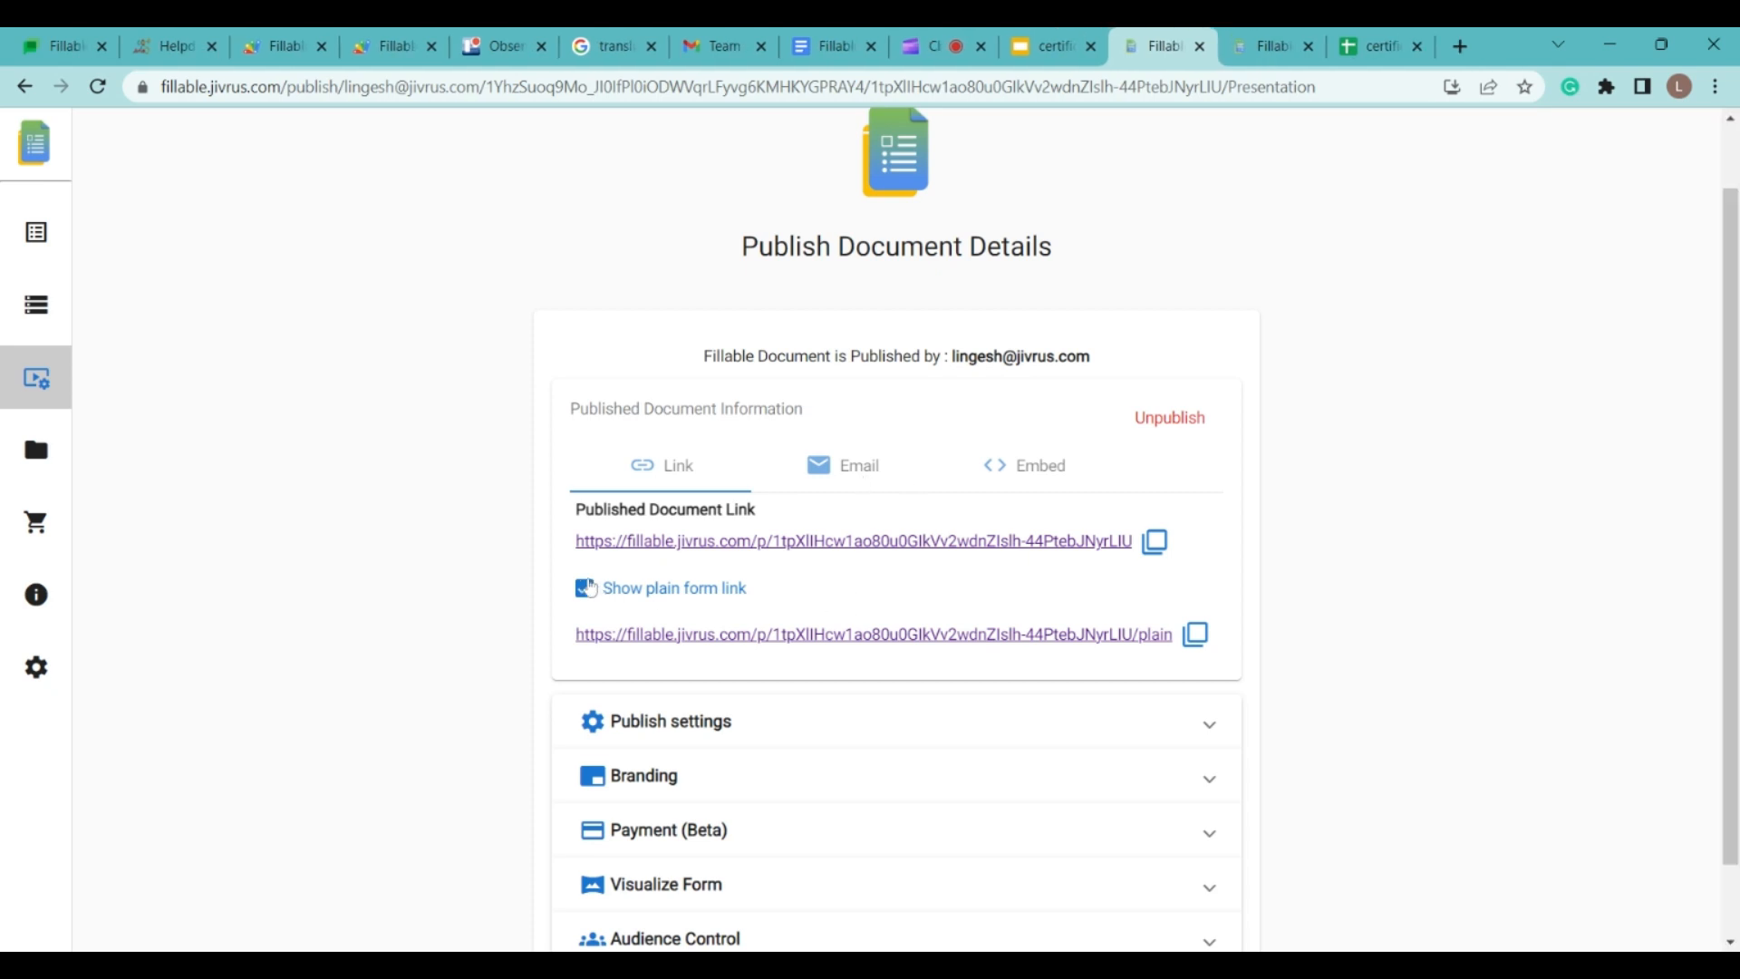
Step: Look at the email invitation options and the form's embed HTML code
left_click(865, 464)
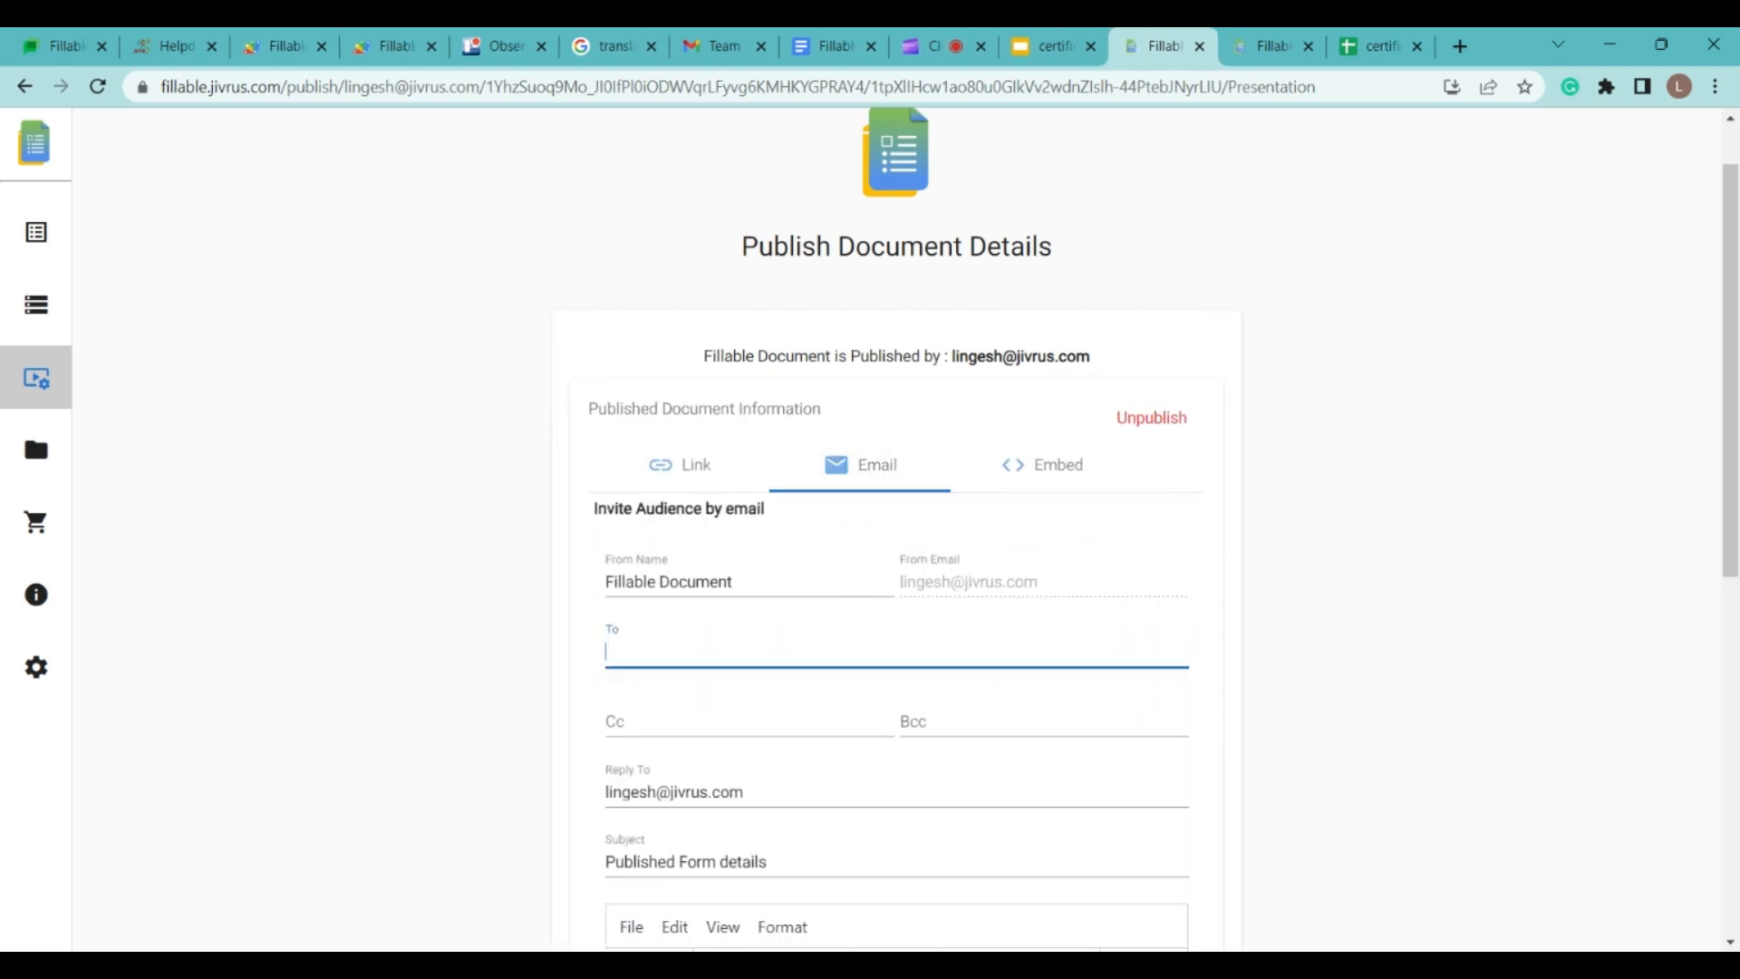
left_click(1042, 464)
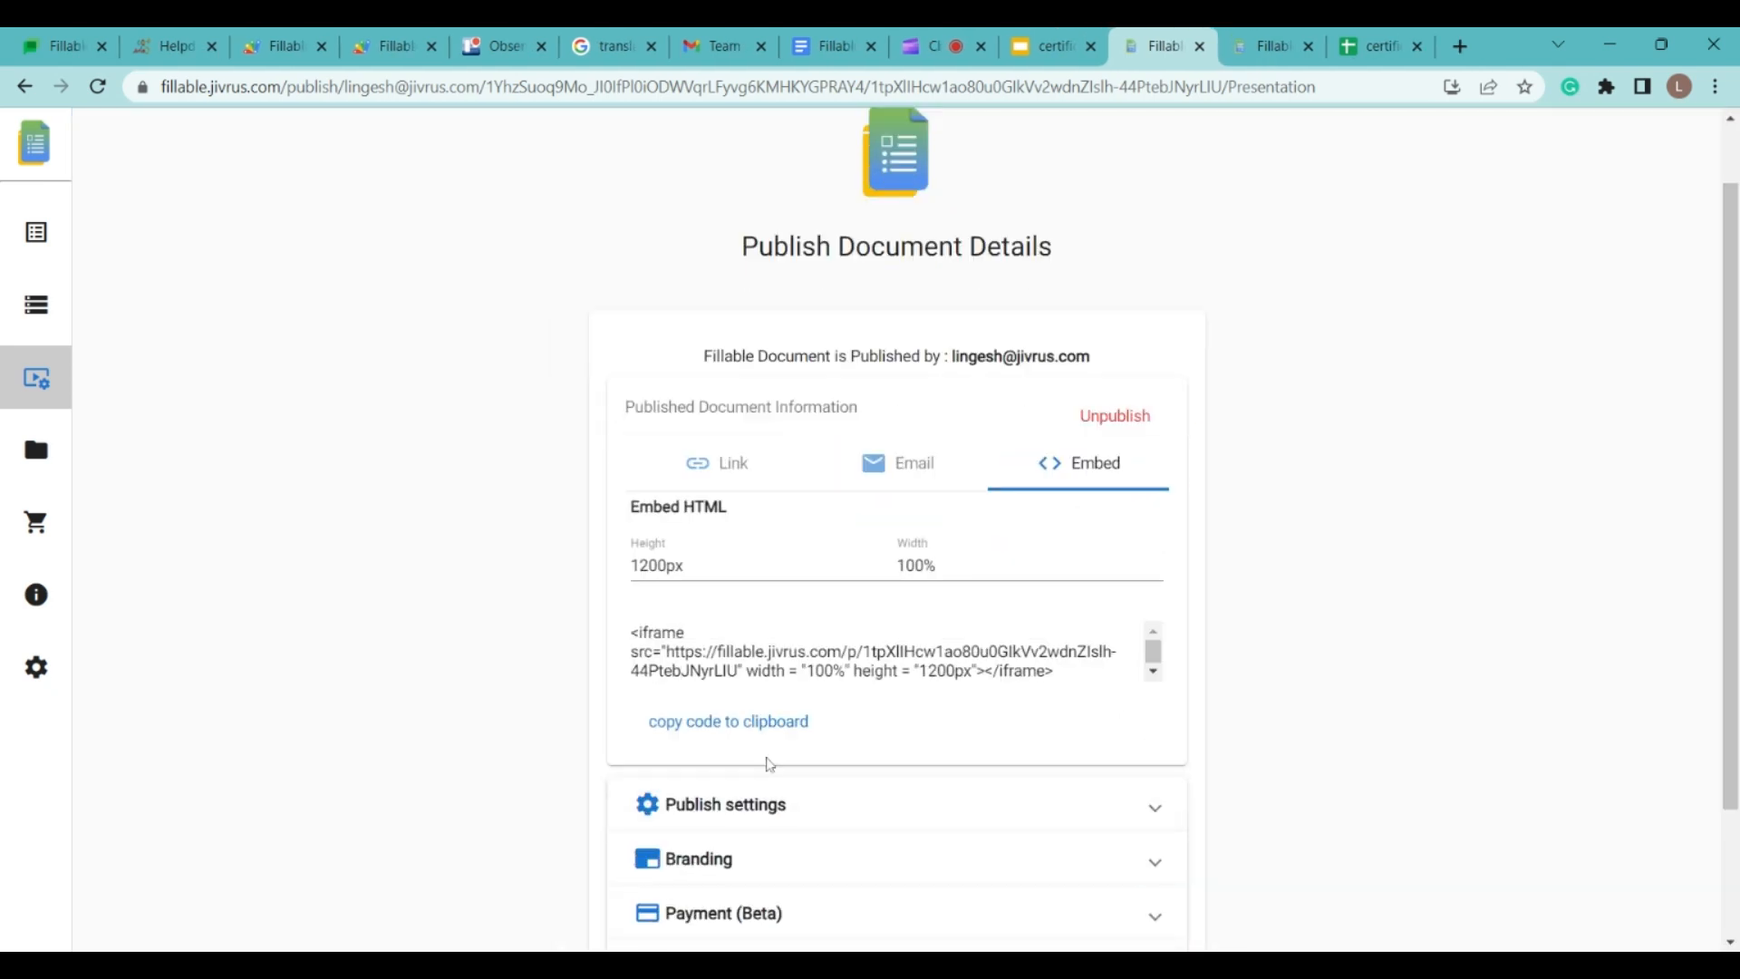
scroll(1345, 550, "down", 2)
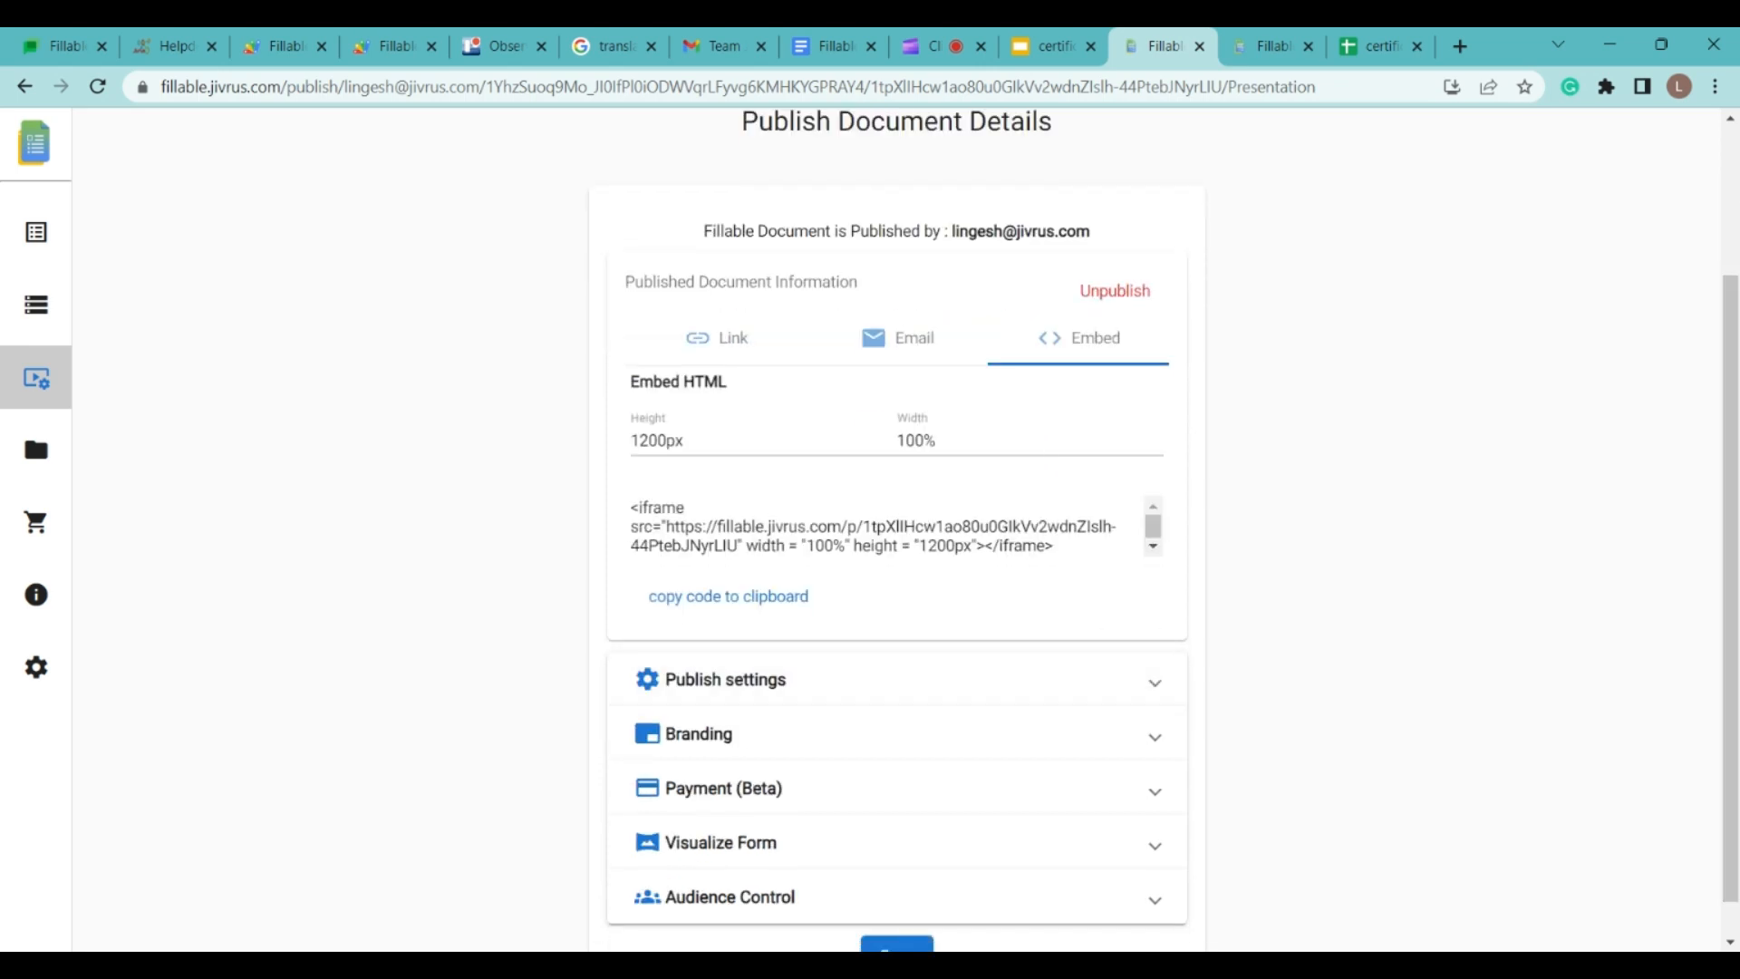
left_click(765, 338)
Step: Expand the publish settings, leaving email sending on submission enabled
left_click(1192, 647)
scroll(1577, 629, "down", 2)
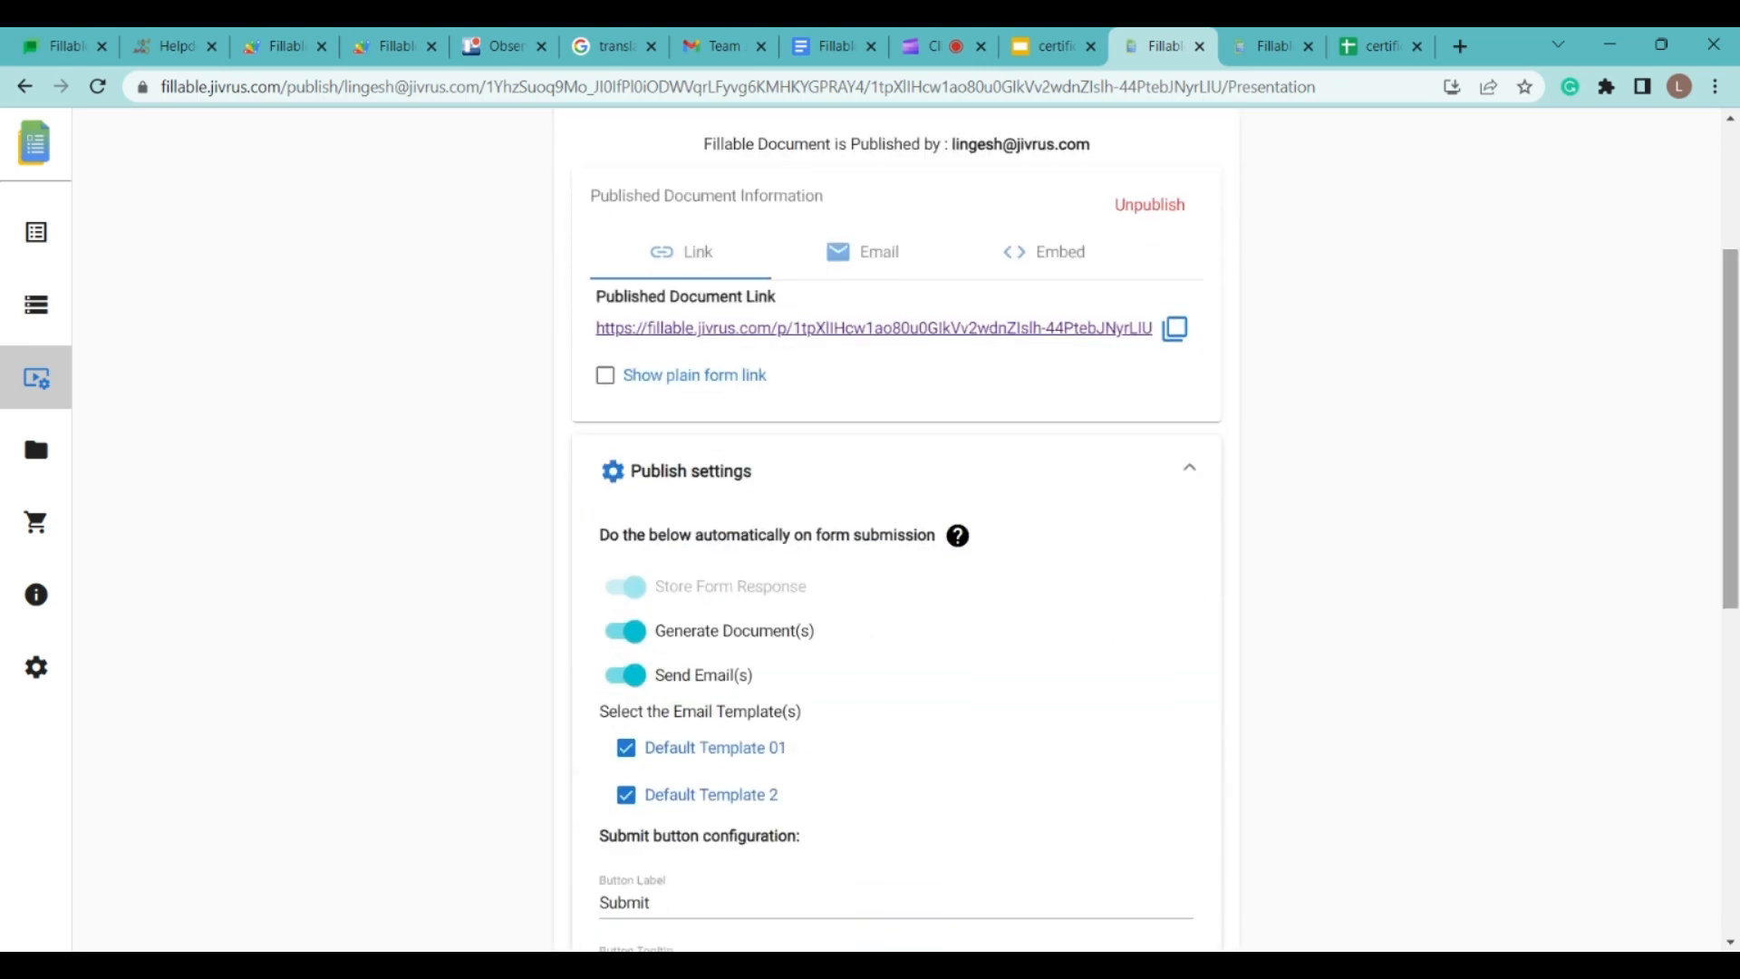
scroll(797, 388, "down", 2)
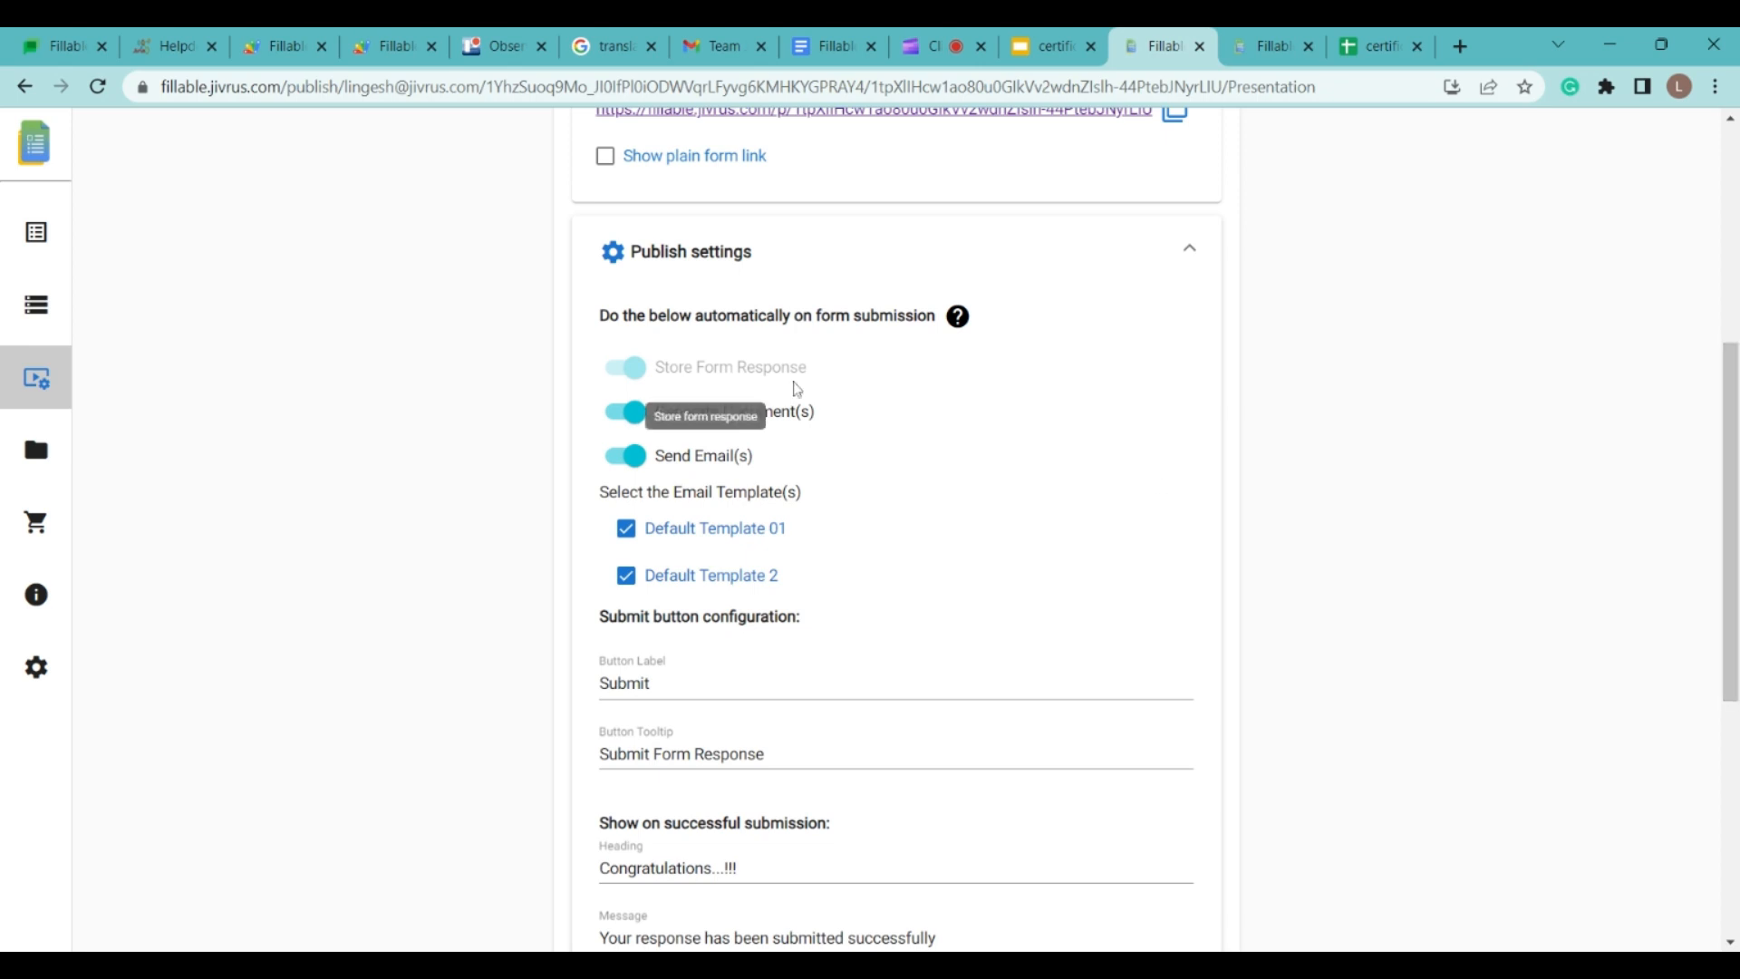
left_click(636, 457)
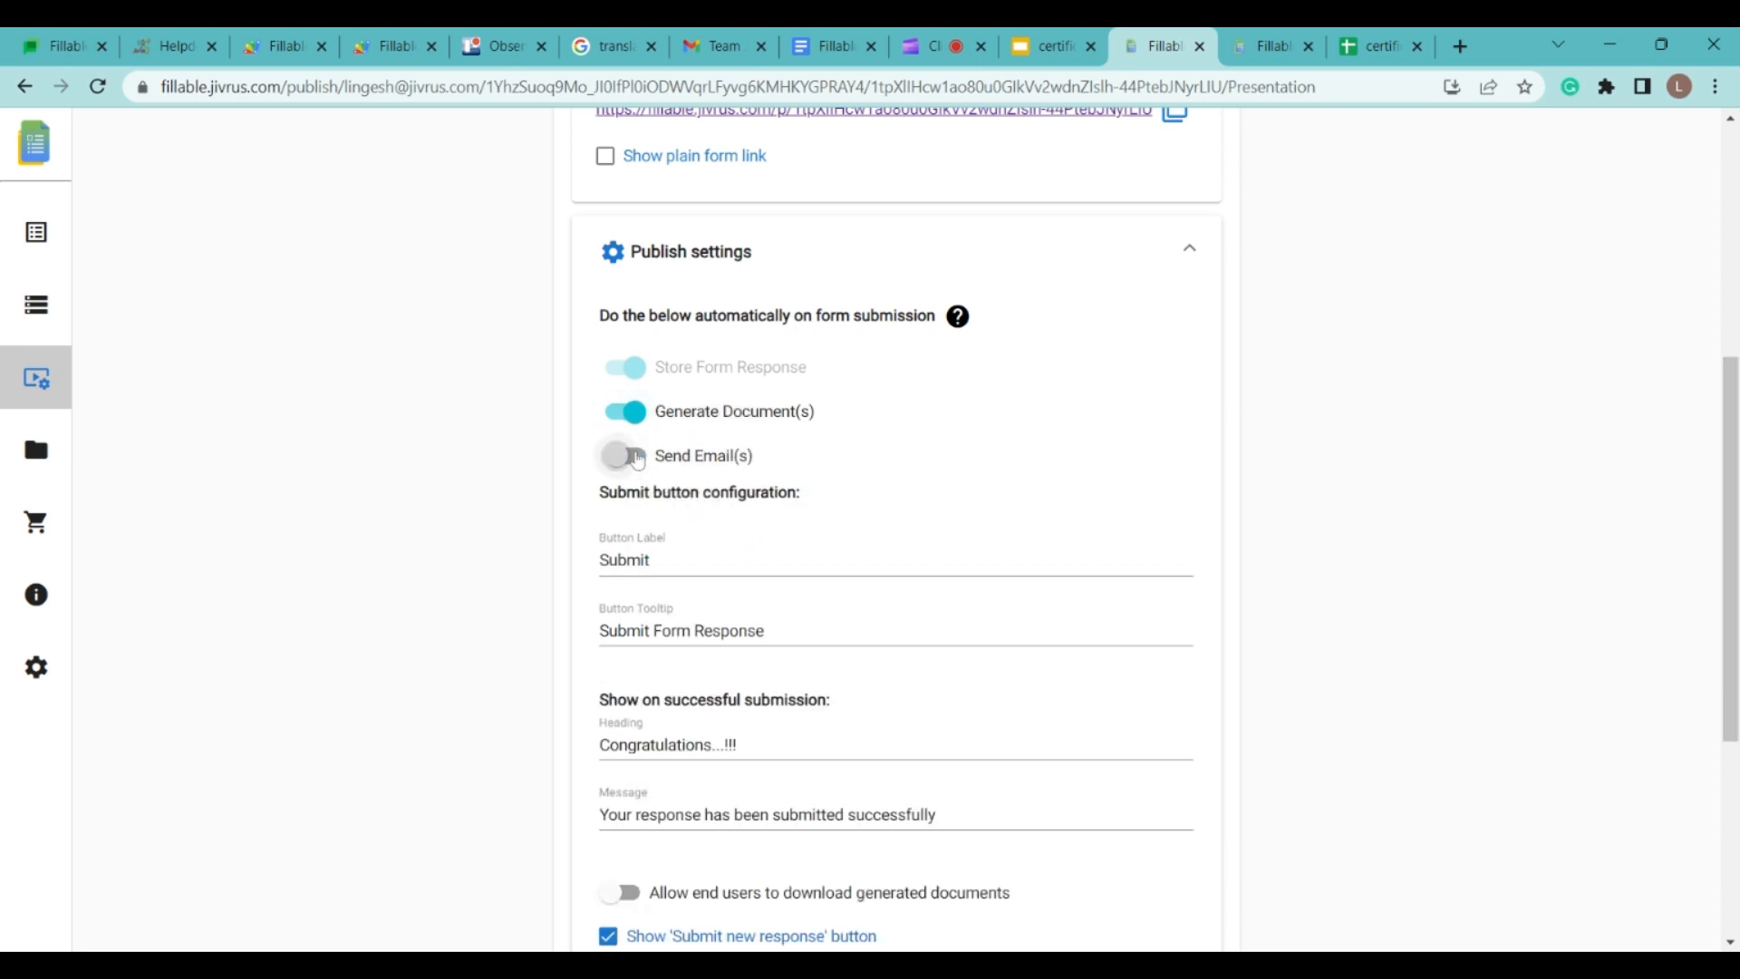
left_click(636, 457)
Step: Go through the submit button label, tooltip, success heading and success message fields
left_click(653, 683)
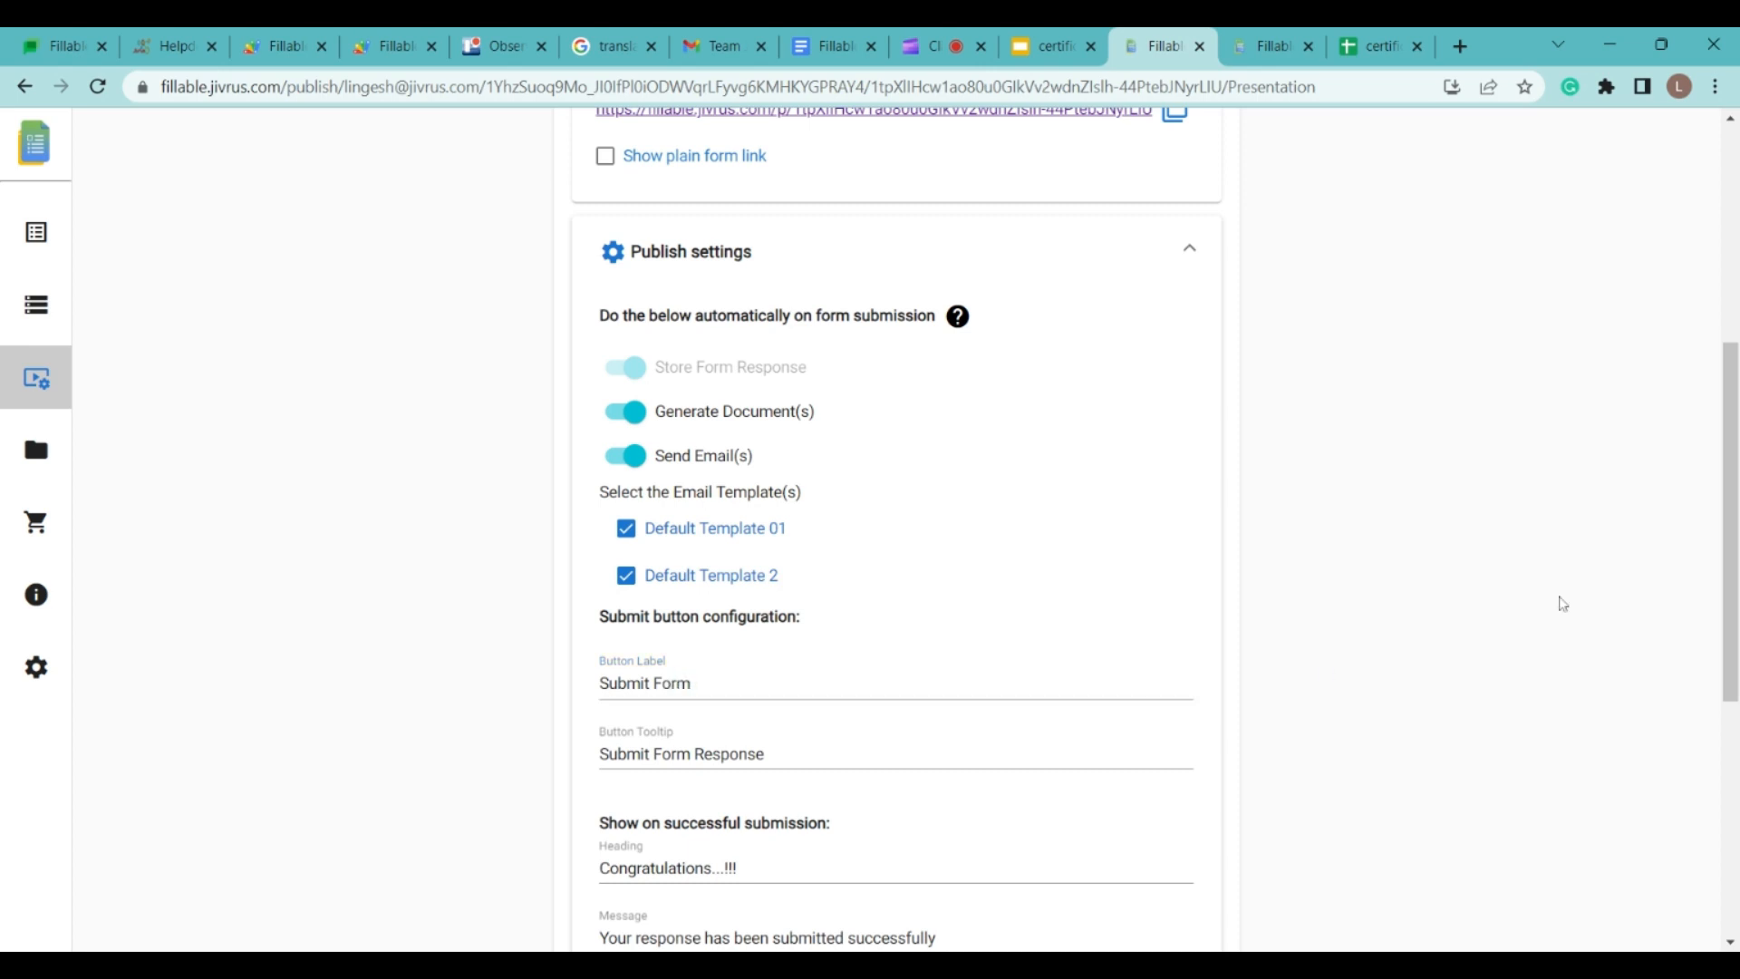
scroll(1564, 602, "down", 2)
left_click(818, 589)
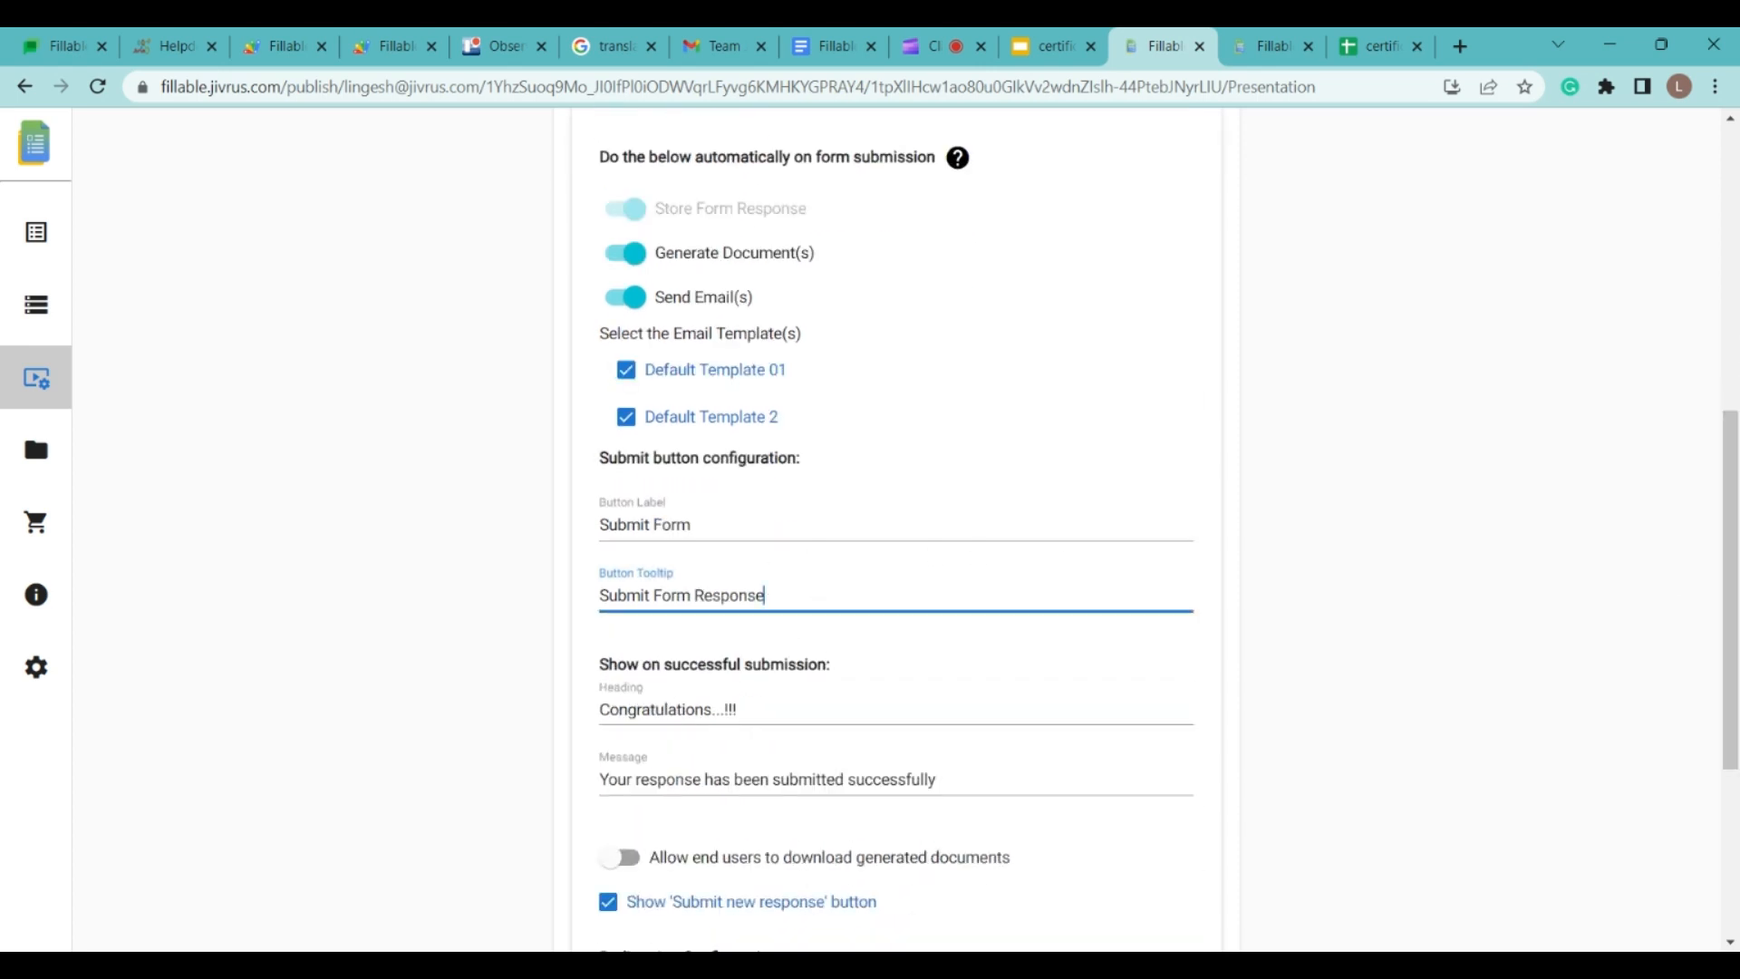
left_click(716, 709)
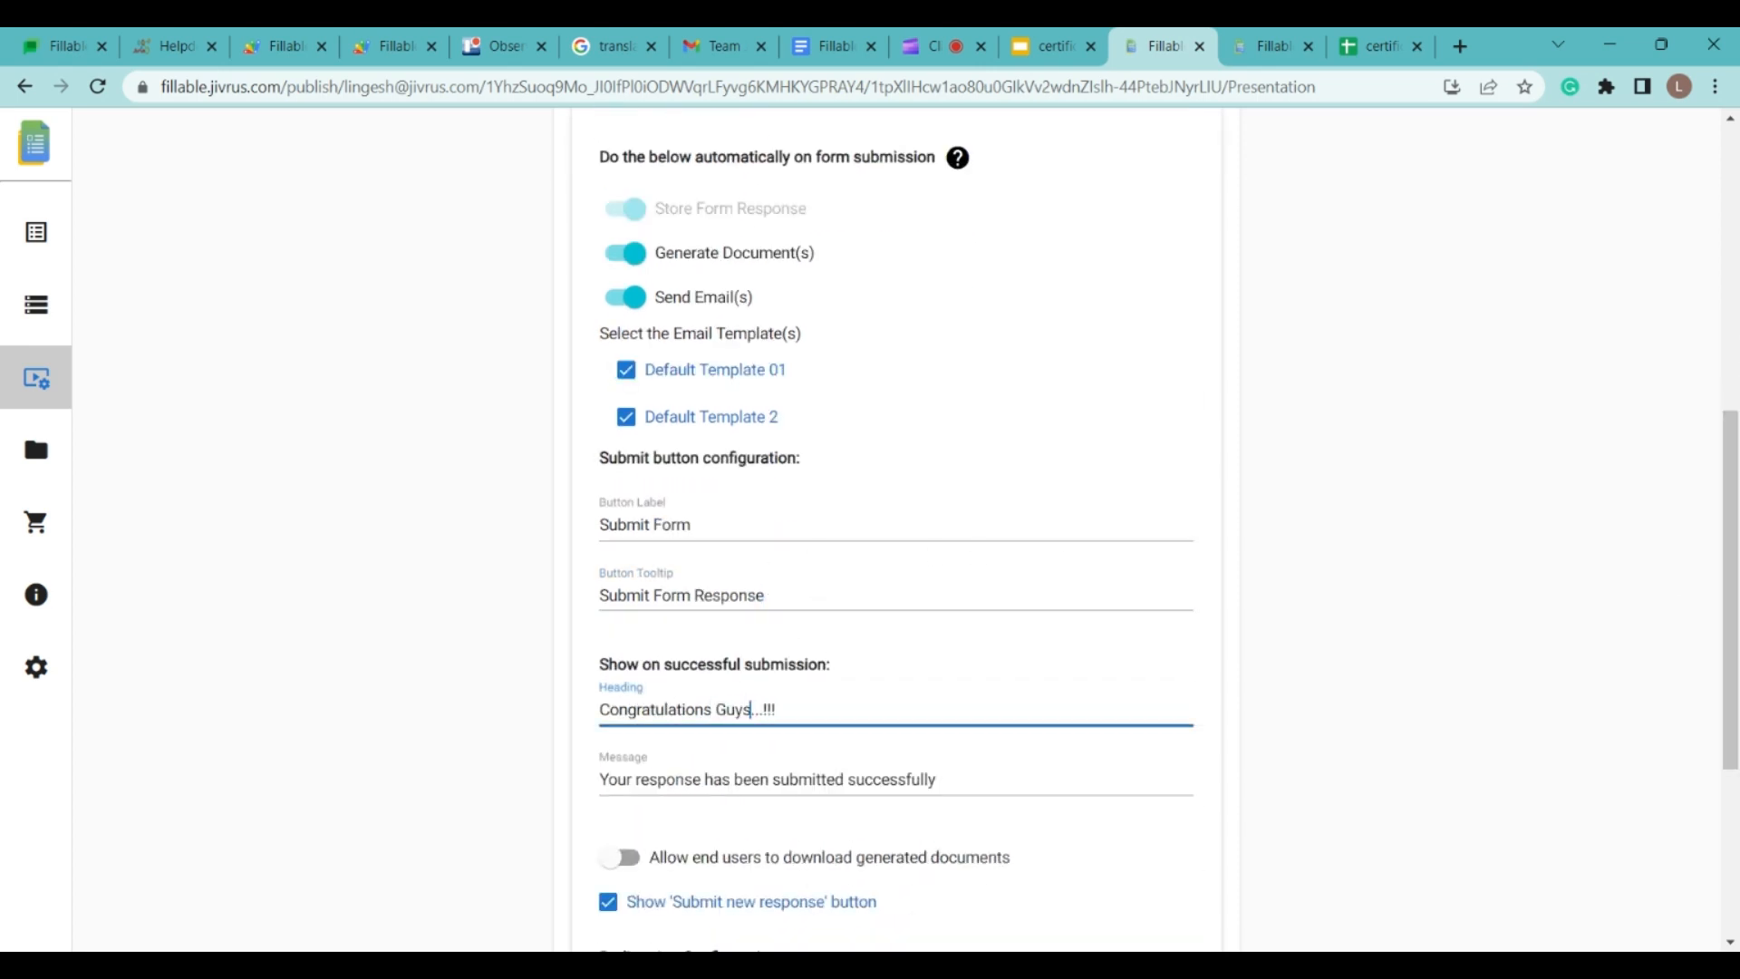
left_click(1044, 768)
scroll(1638, 684, "down", 2)
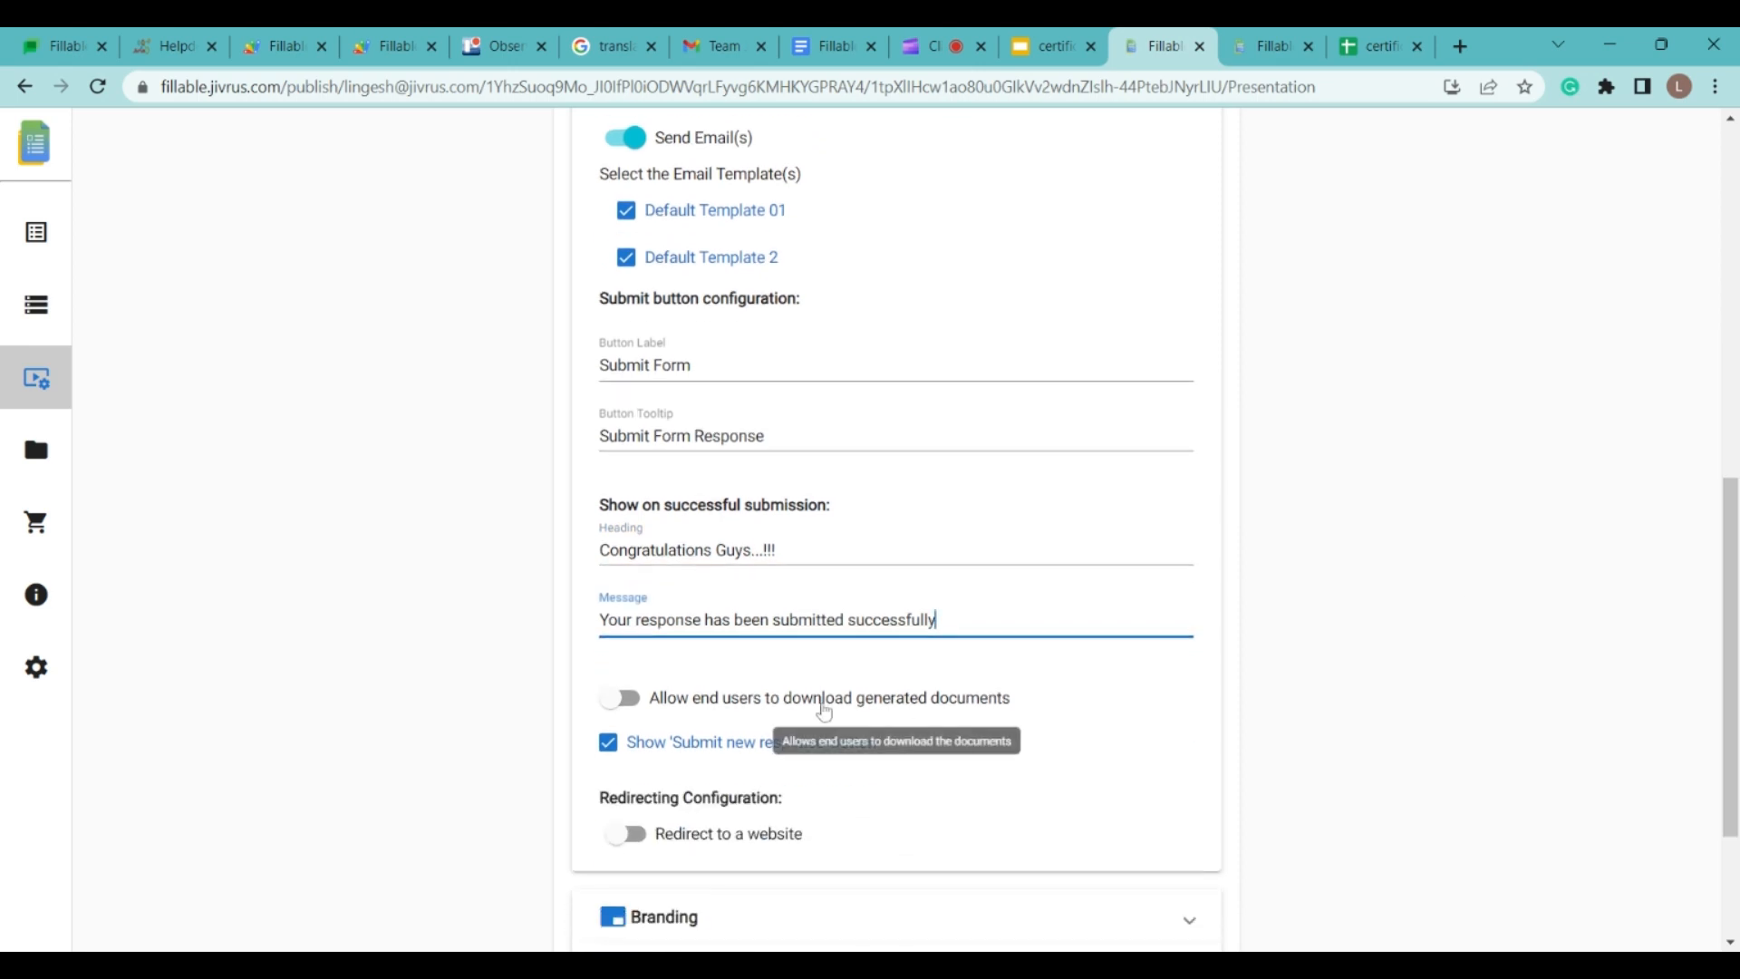
Step: Let end users download the generated certificate as pdf, pptx and odp
left_click(634, 702)
left_click(769, 744)
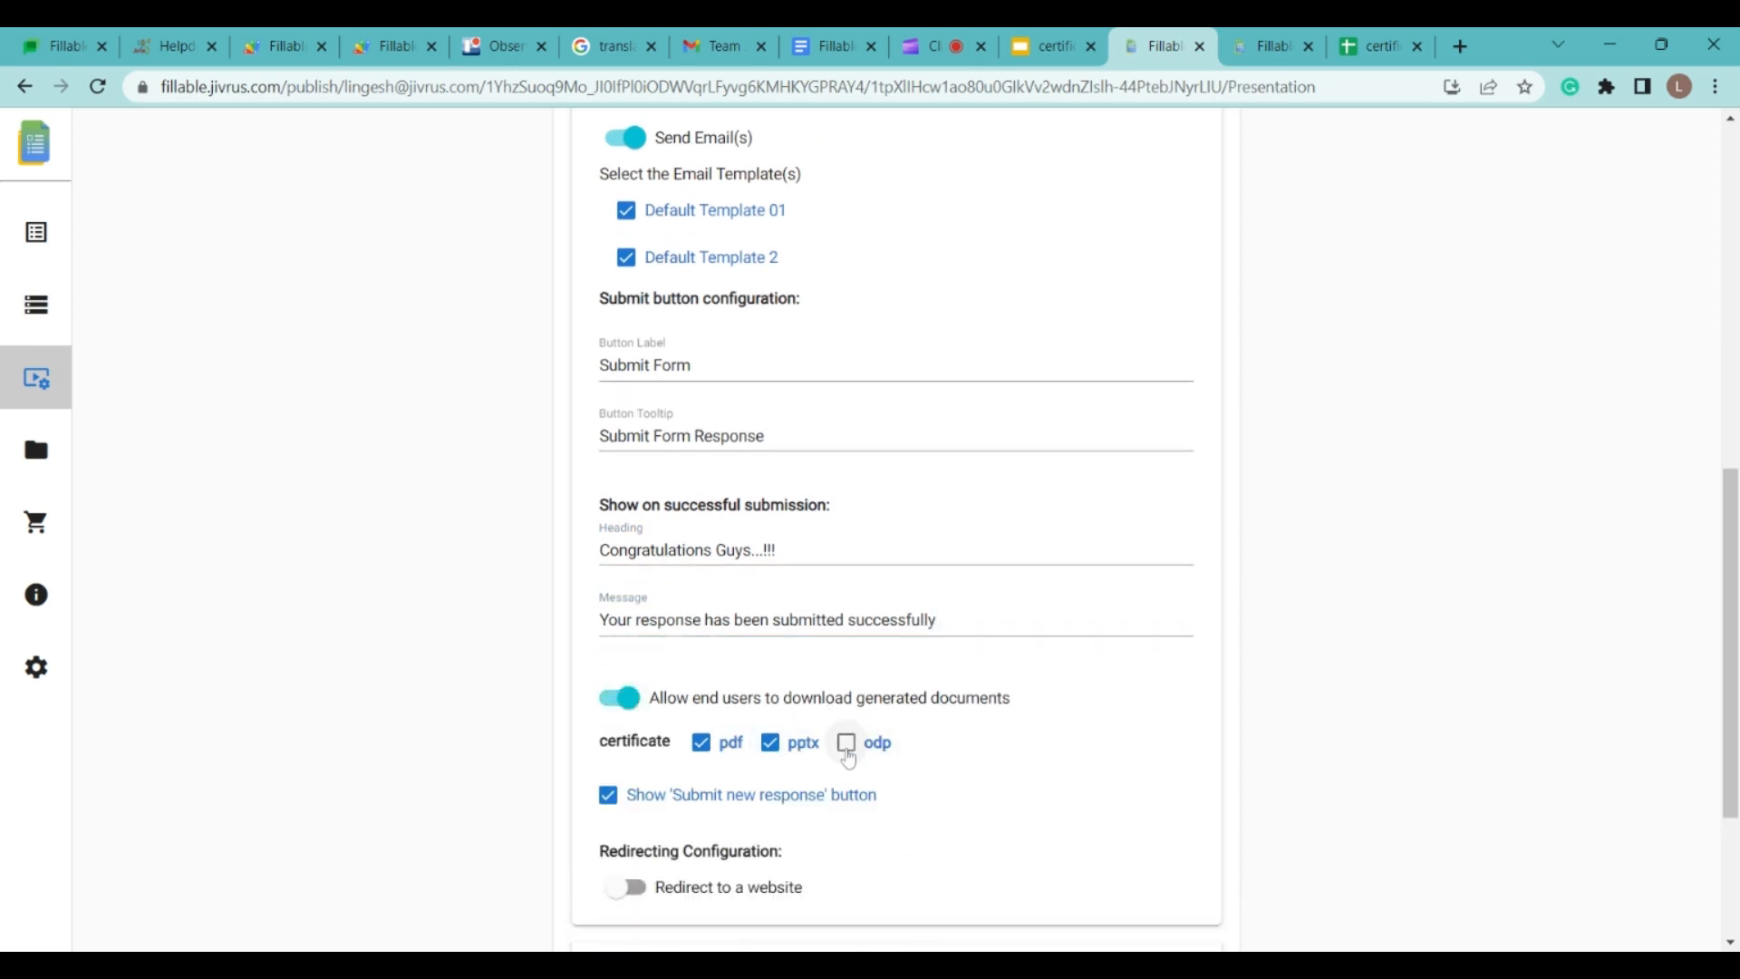
left_click(846, 743)
scroll(1399, 689, "down", 3)
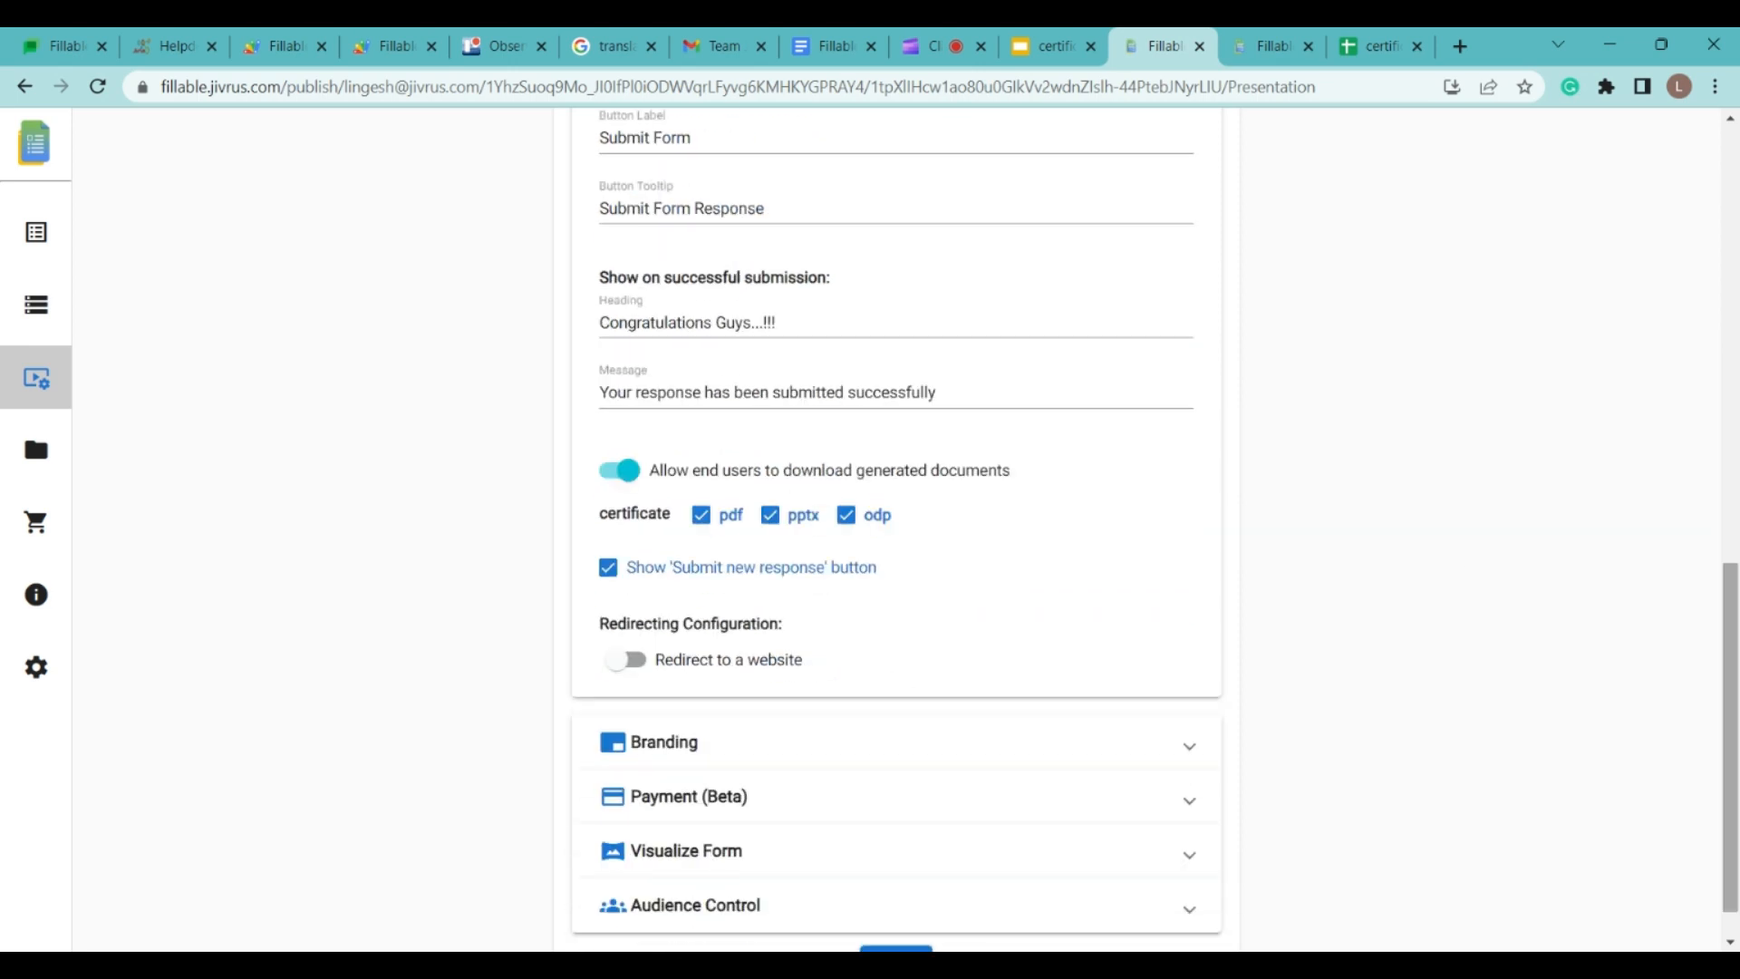
Step: Keep 'Show Submit new response button' on and leave 'Redirect to a website' off
left_click(605, 572)
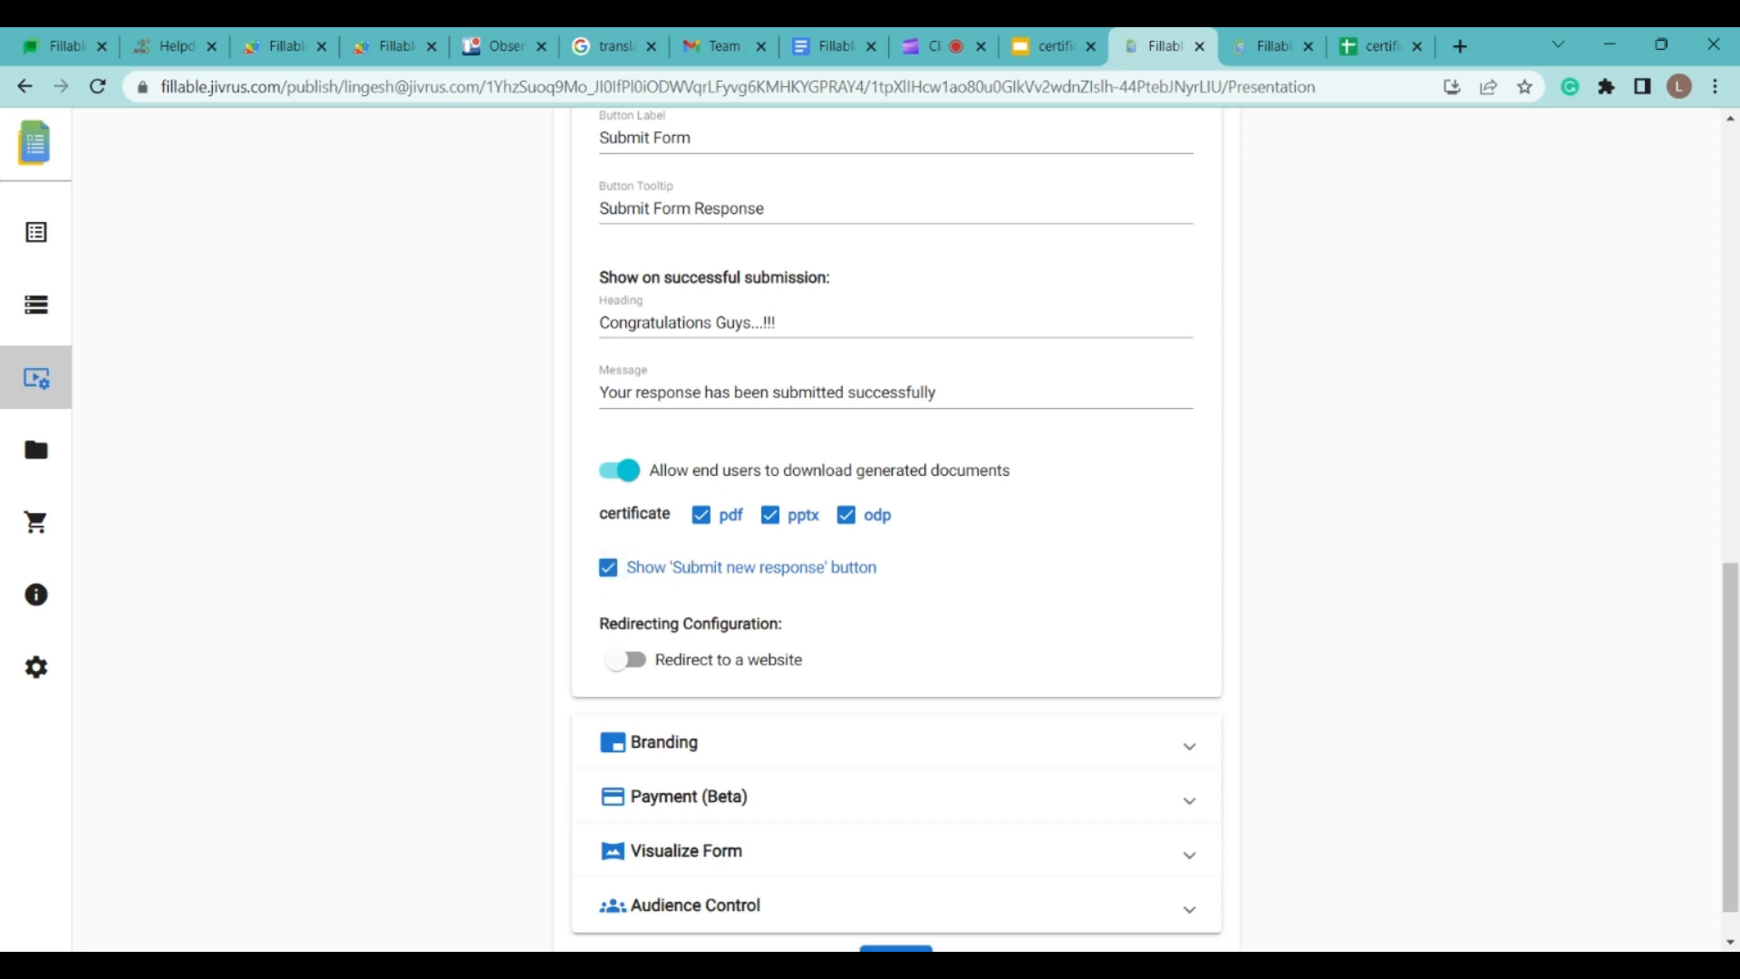
left_click(626, 659)
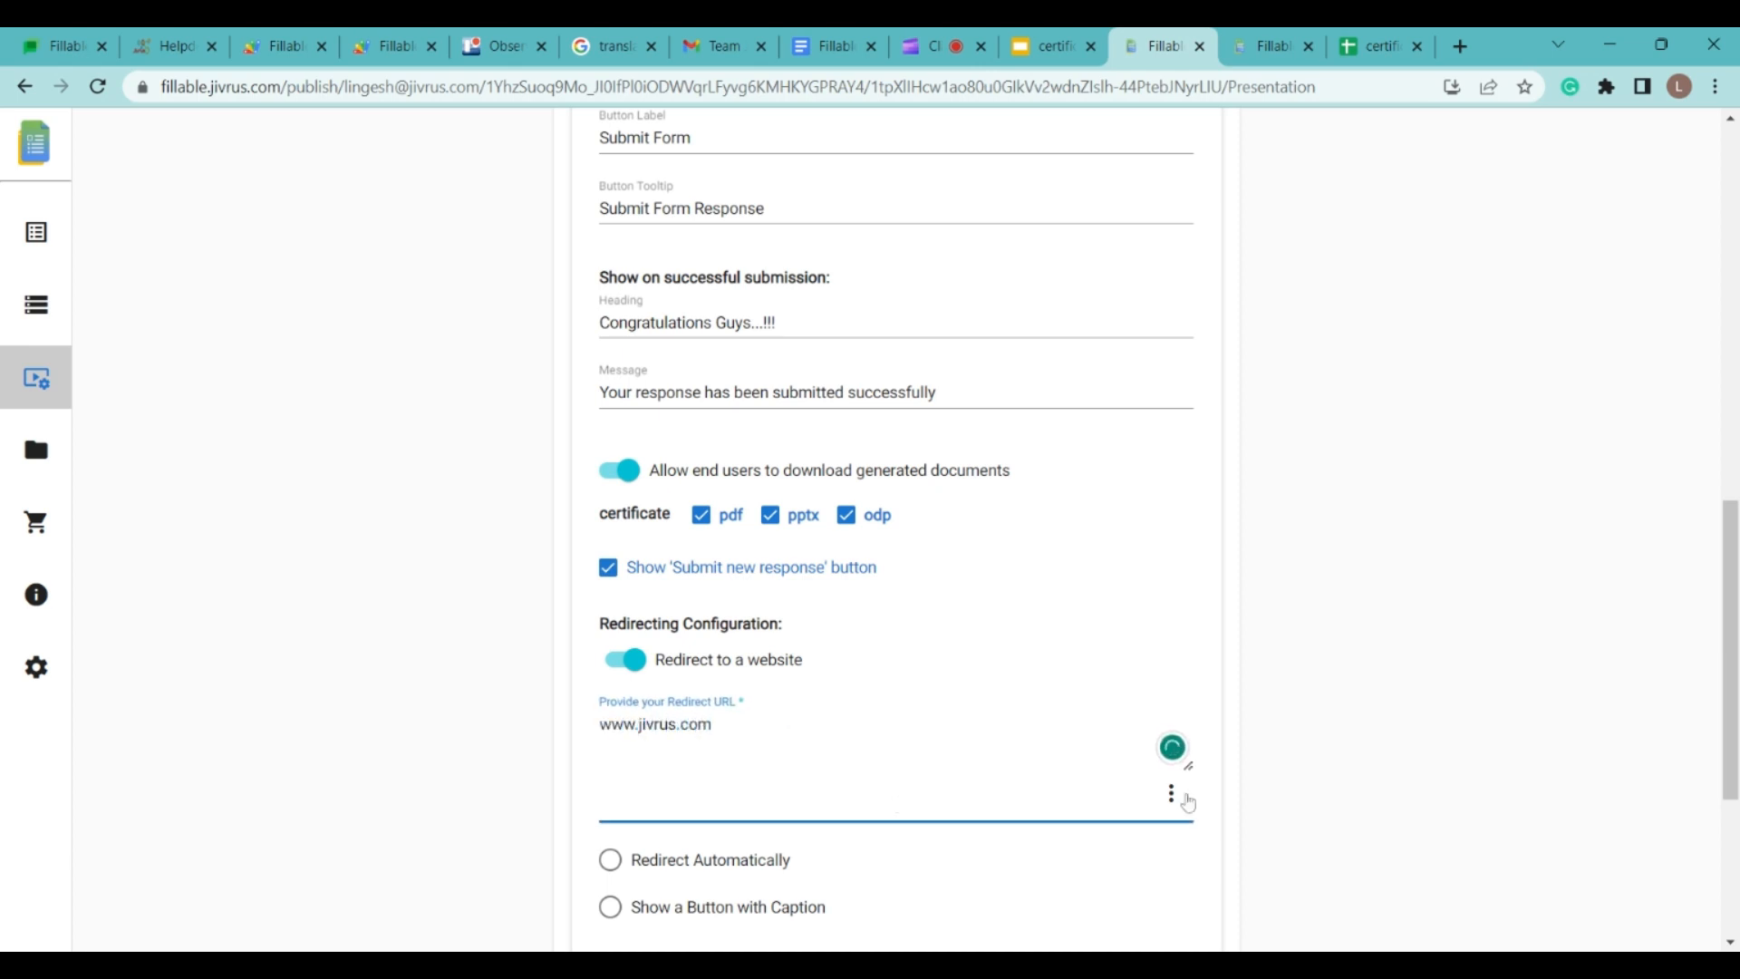
left_click(629, 664)
left_click_drag(1730, 625, 1730, 666)
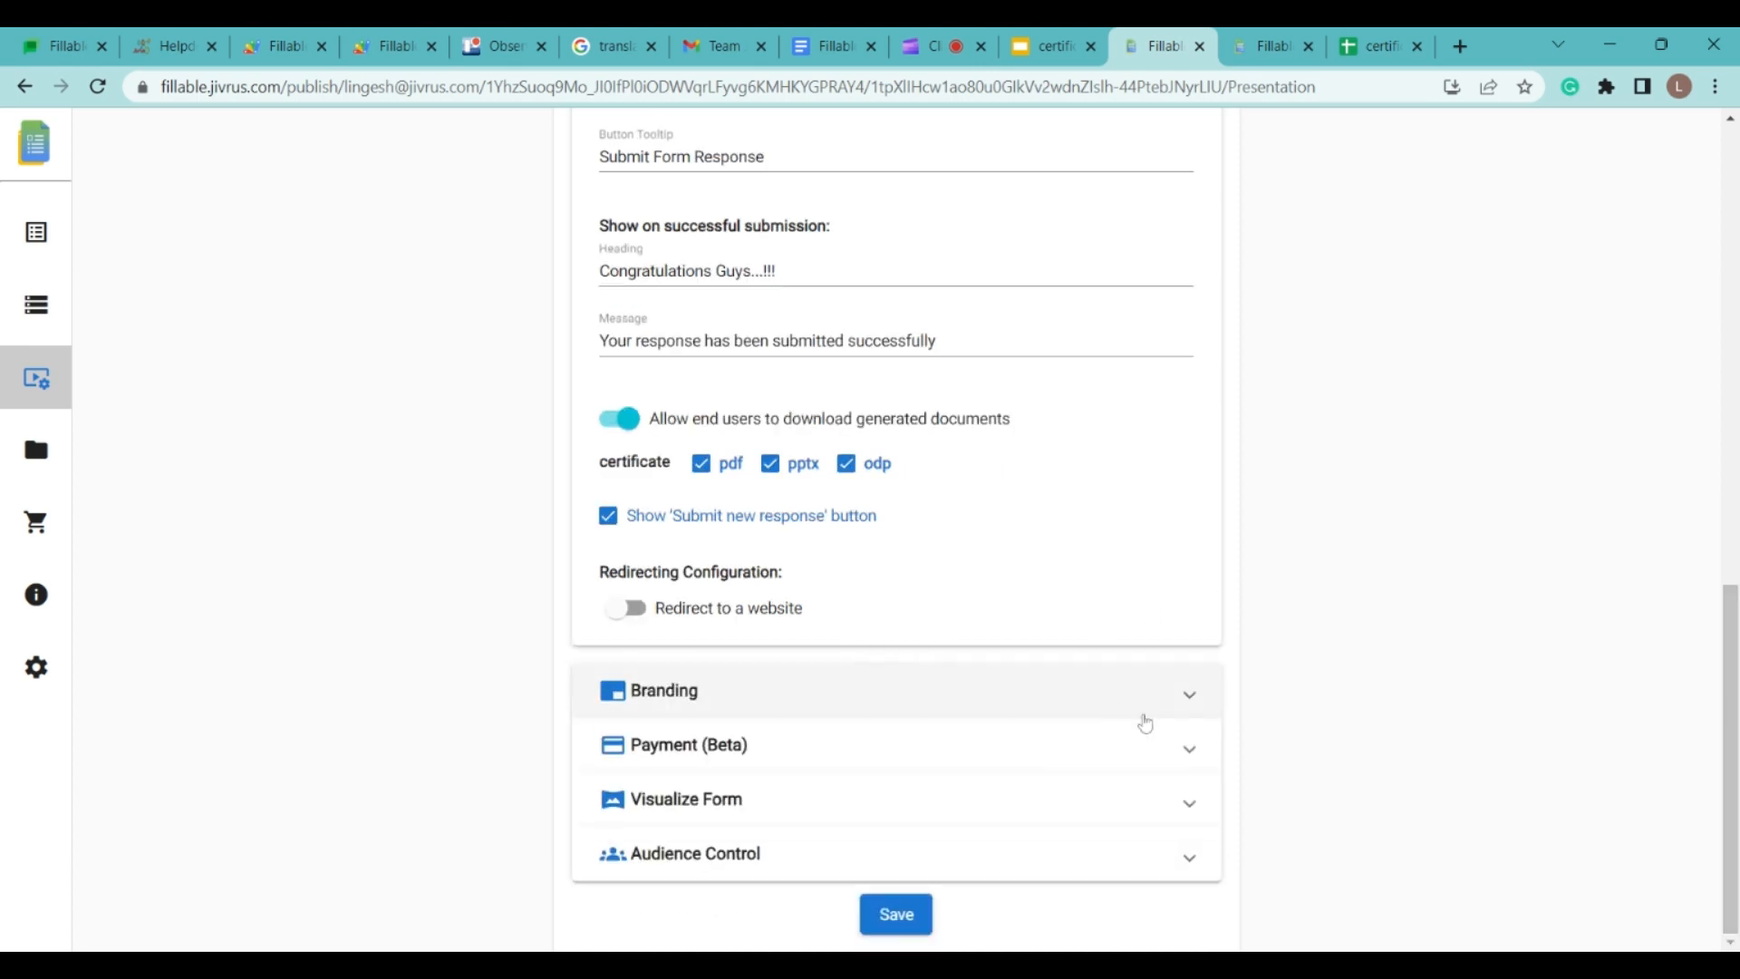
left_click(1163, 701)
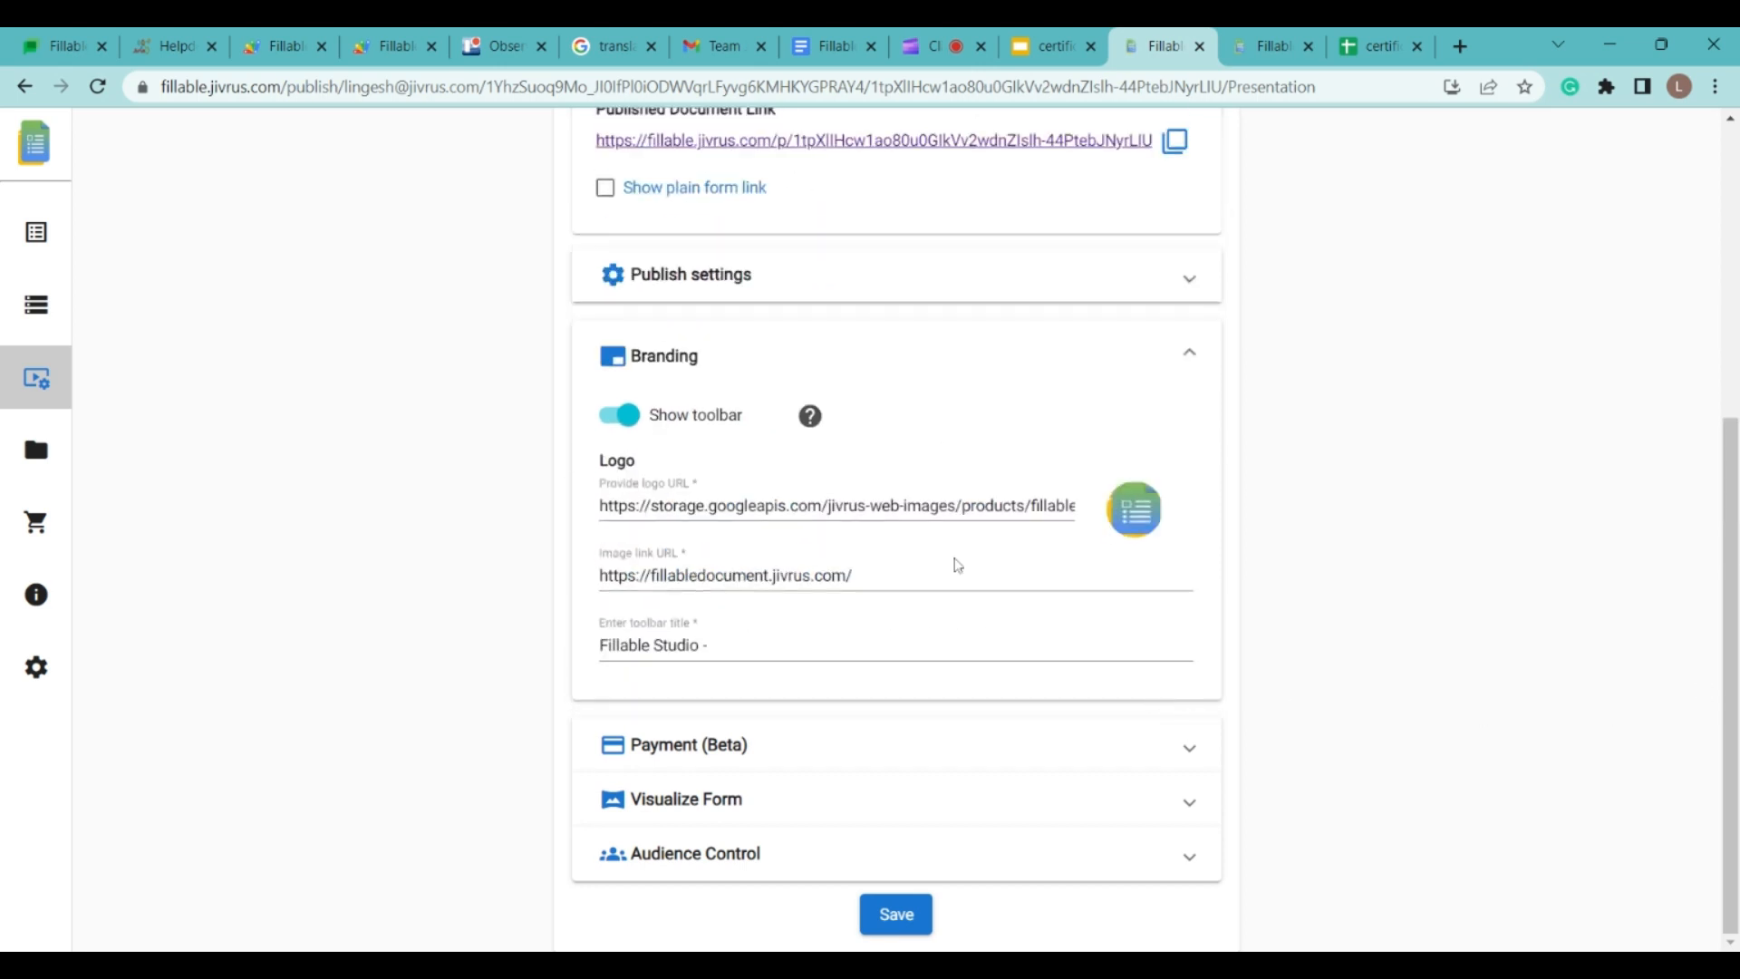
Step: Review the branding, payment and form visualization settings, leaving payment on submission off
left_click(1163, 390)
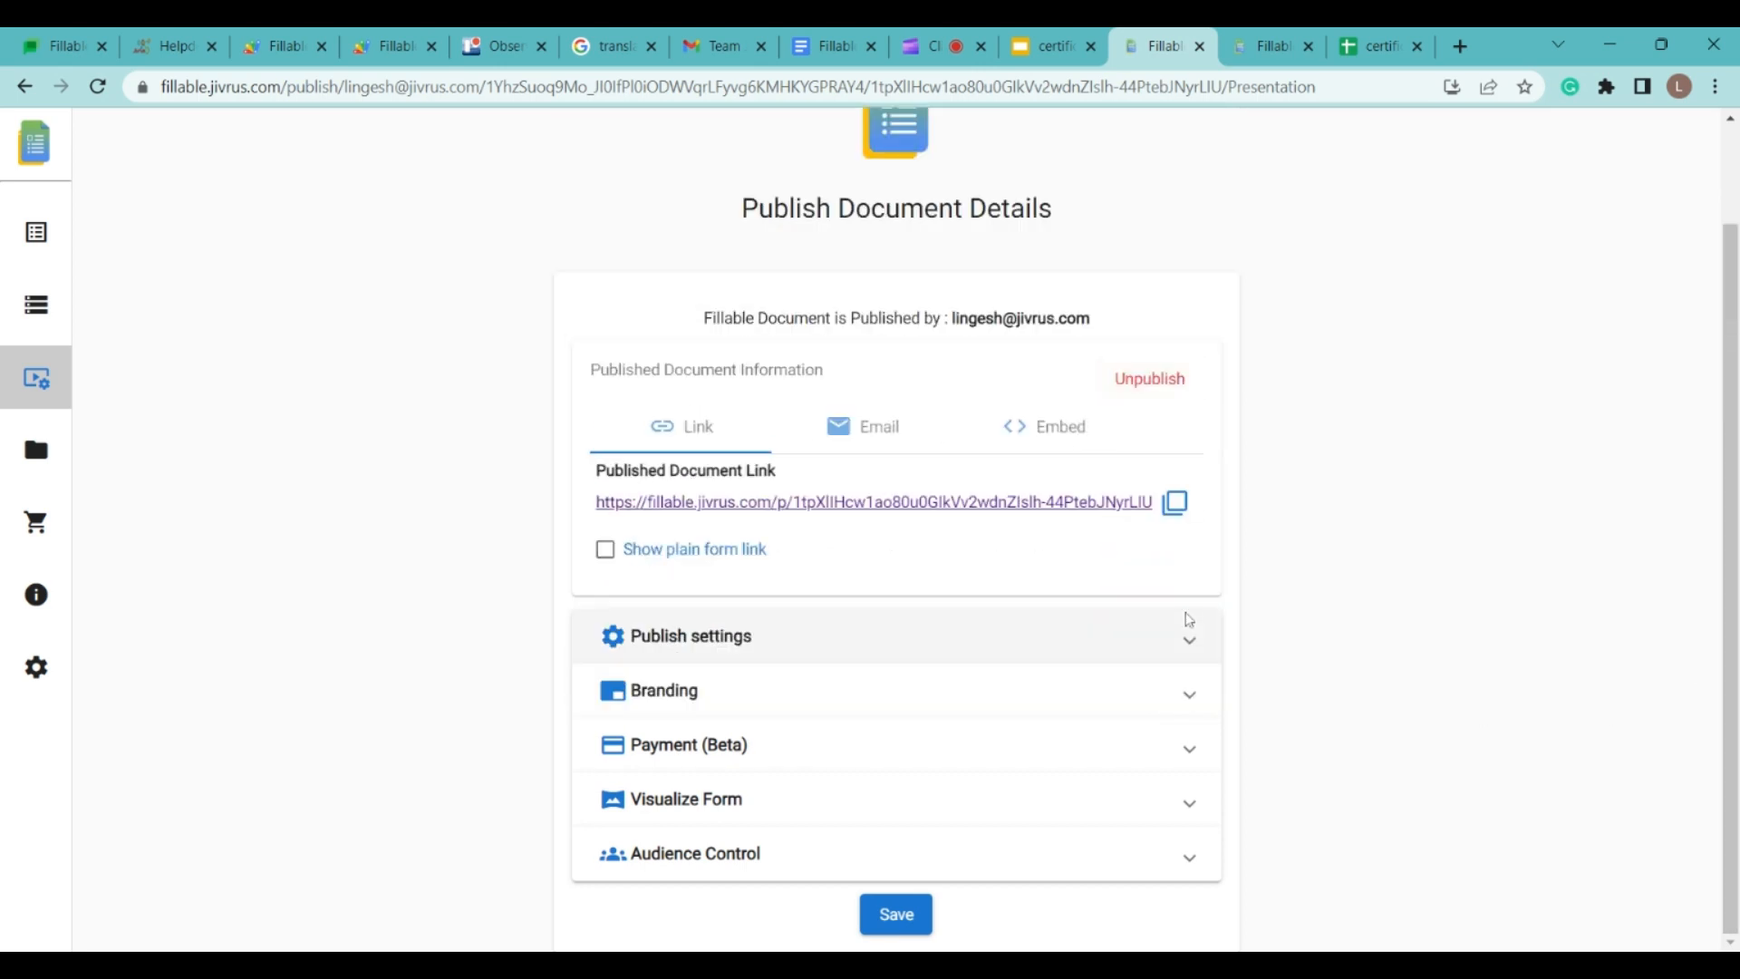
left_click(1160, 766)
scroll(1037, 677, "down", 1)
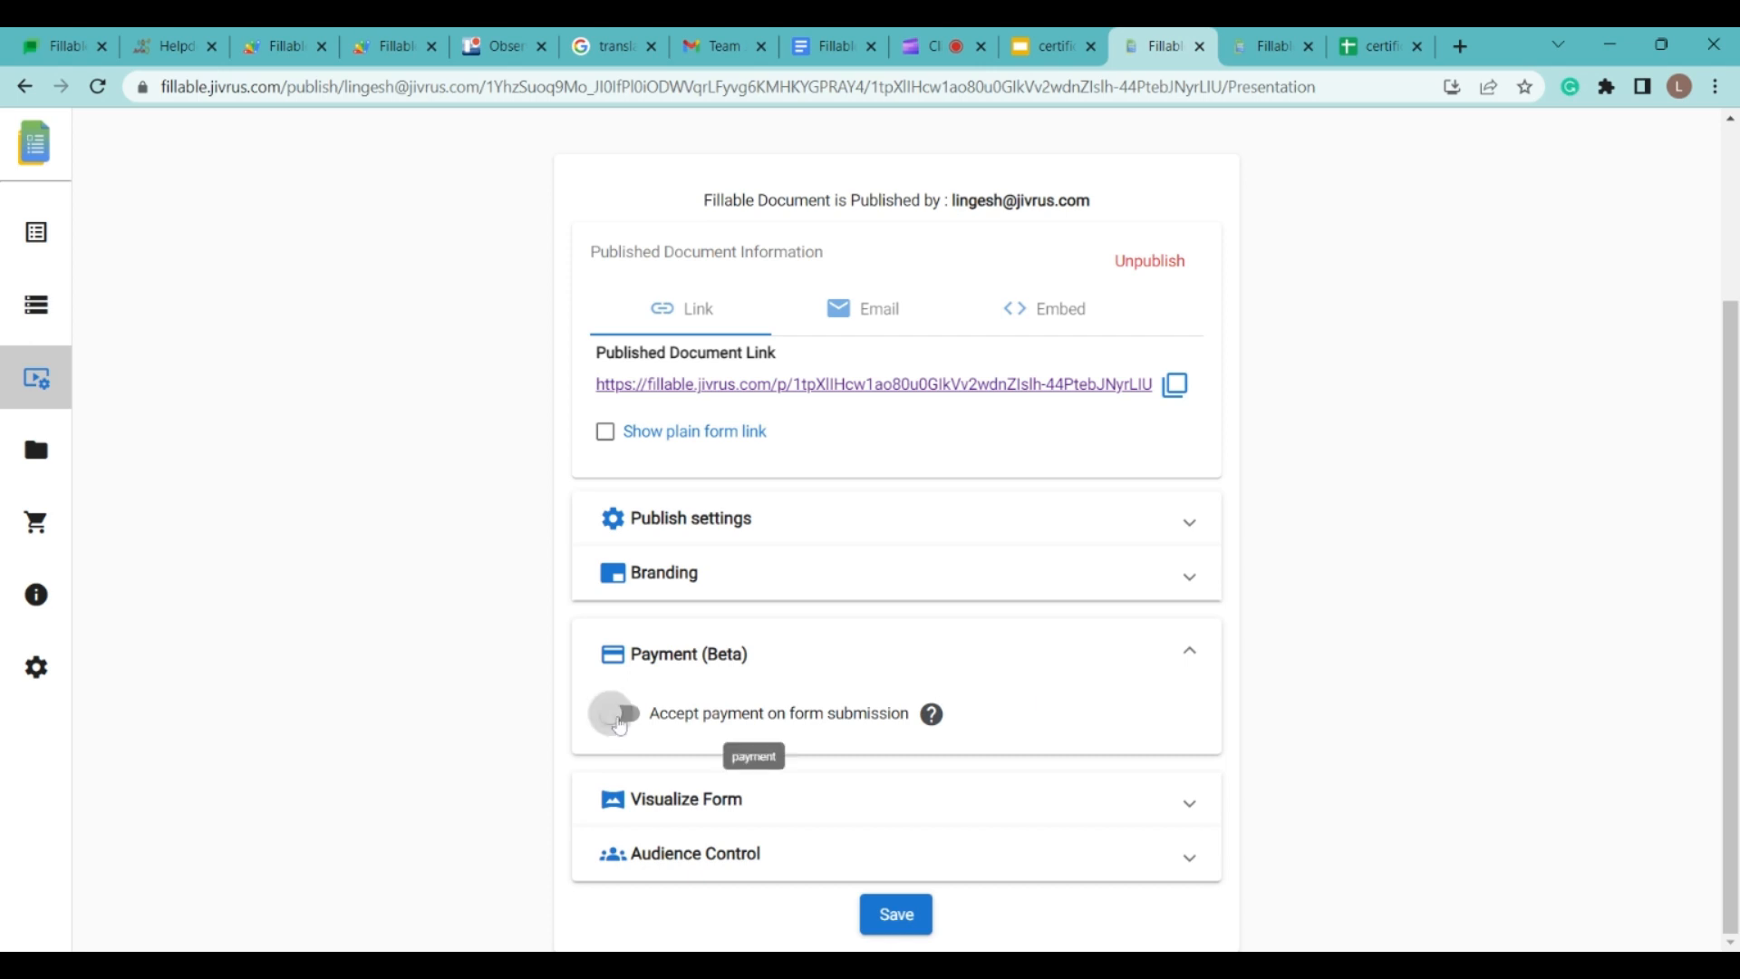
left_click(620, 713)
scroll(625, 721, "down", 4)
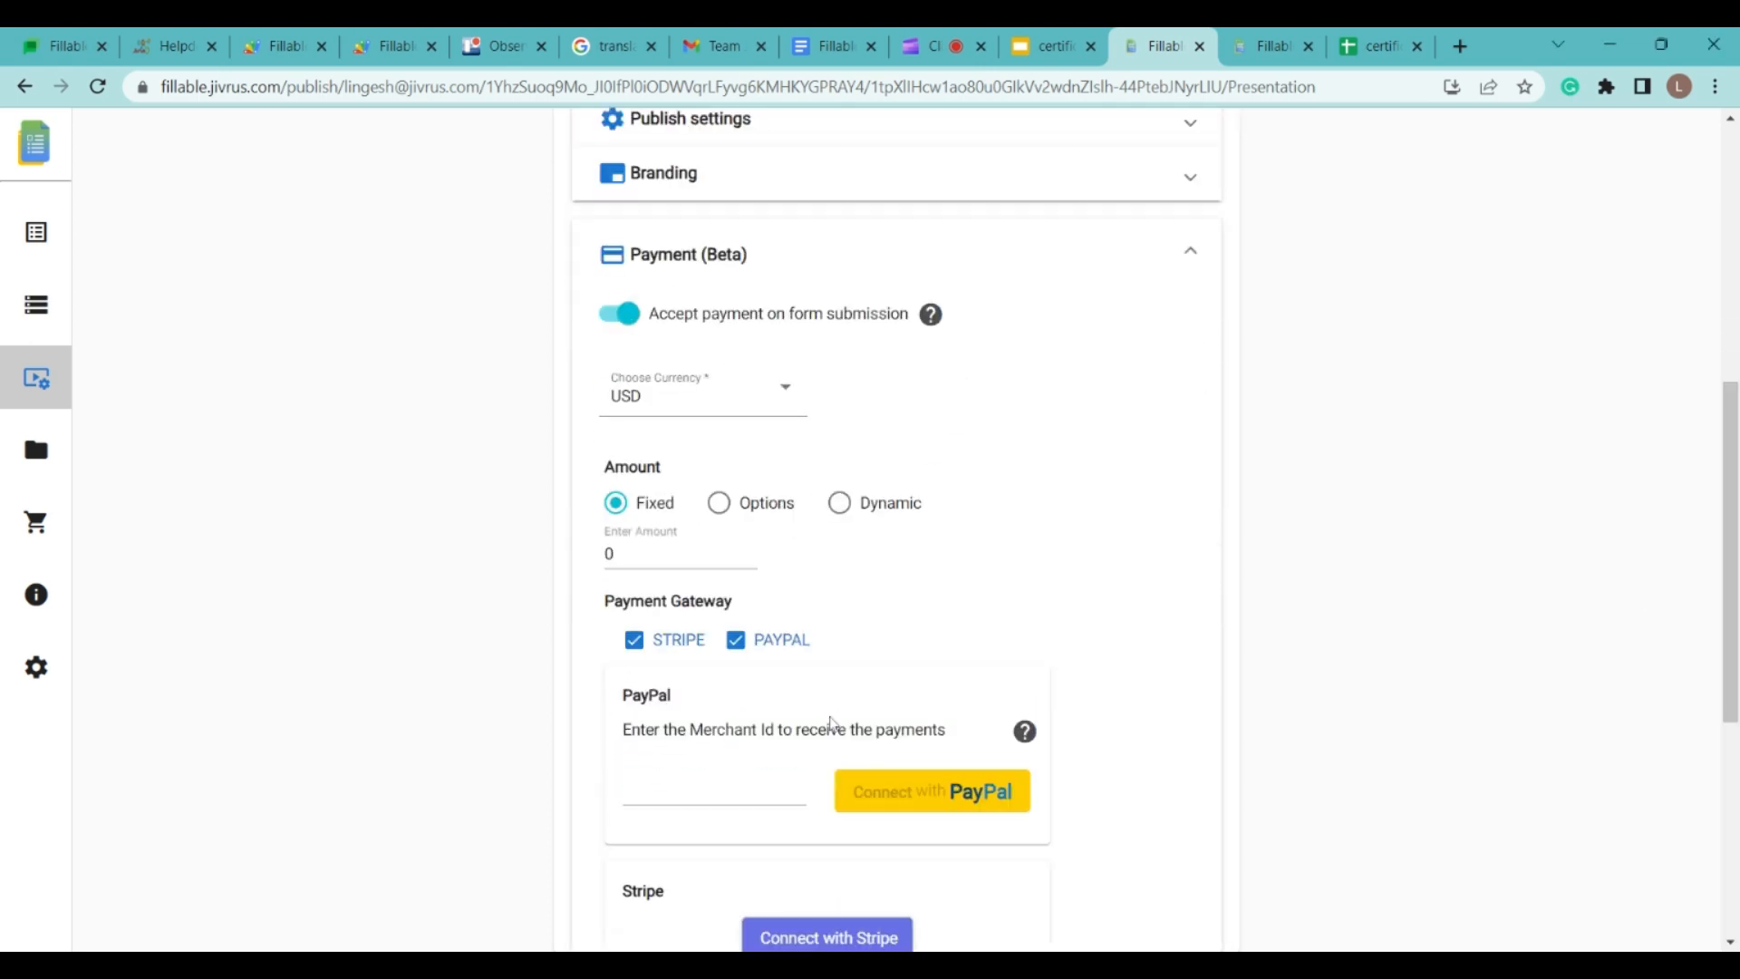
left_click(625, 317)
left_click(1193, 658)
left_click(1191, 803)
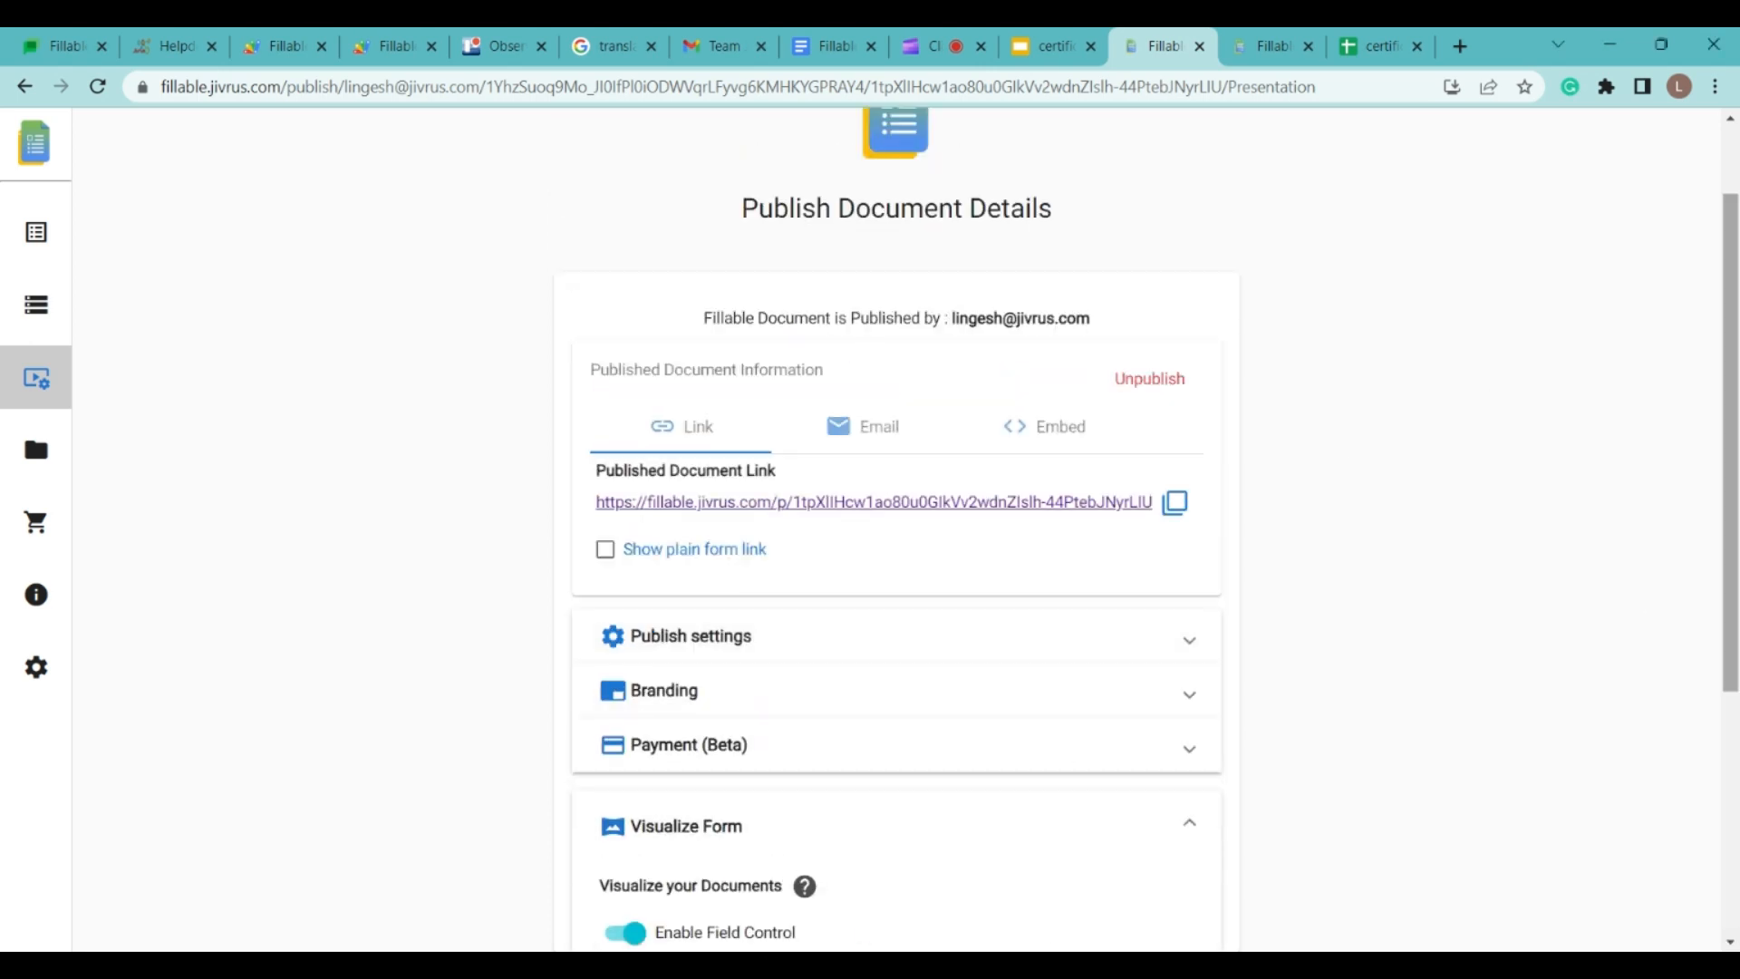
scroll(625, 535, "down", 4)
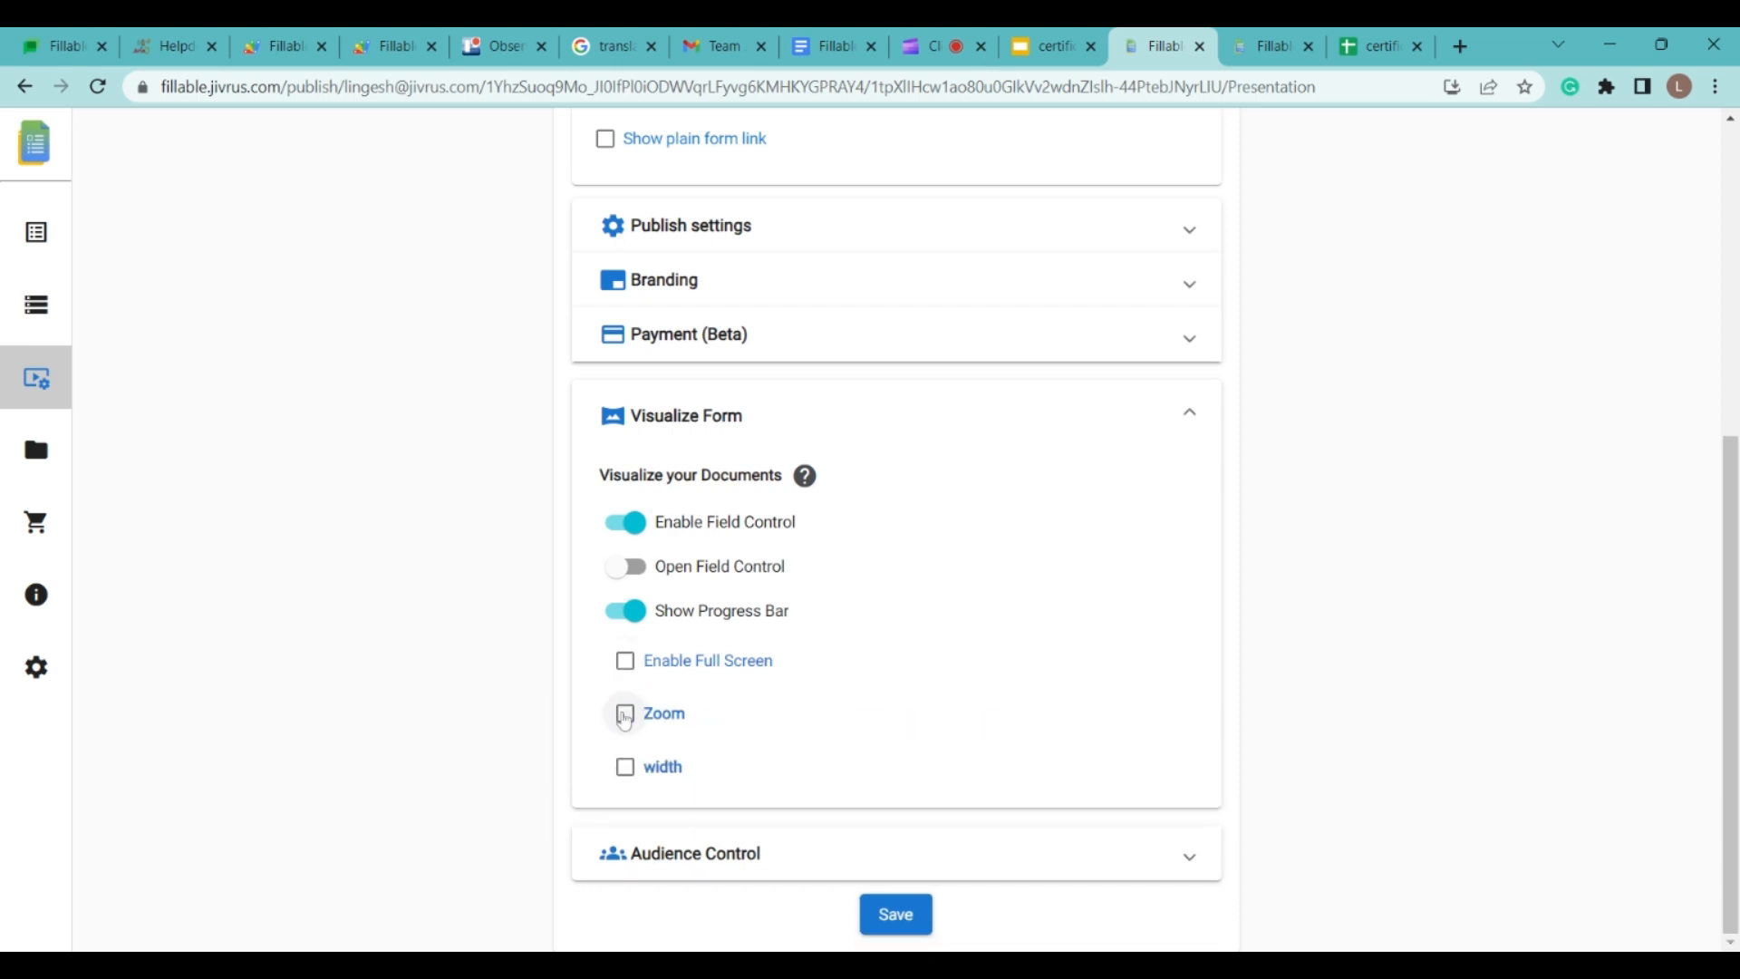
left_click(1192, 420)
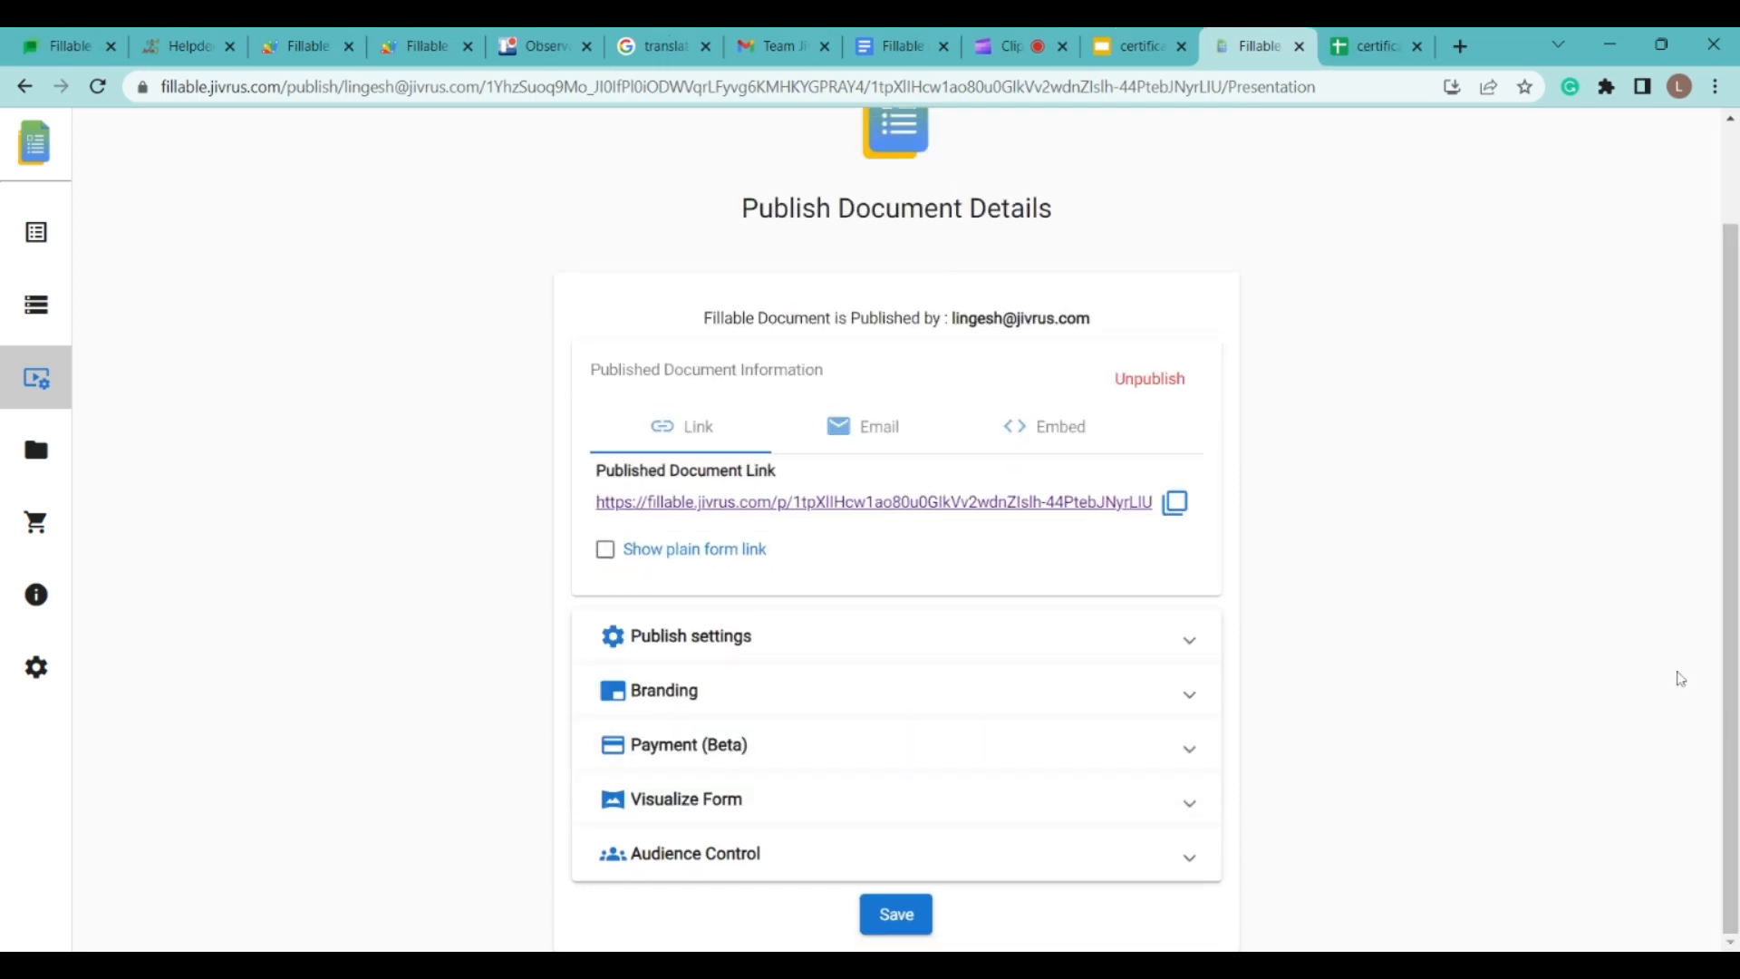
Step: In Audience Control, turn on 'Always ask Google Login', set access to Any, and save
left_click(1135, 857)
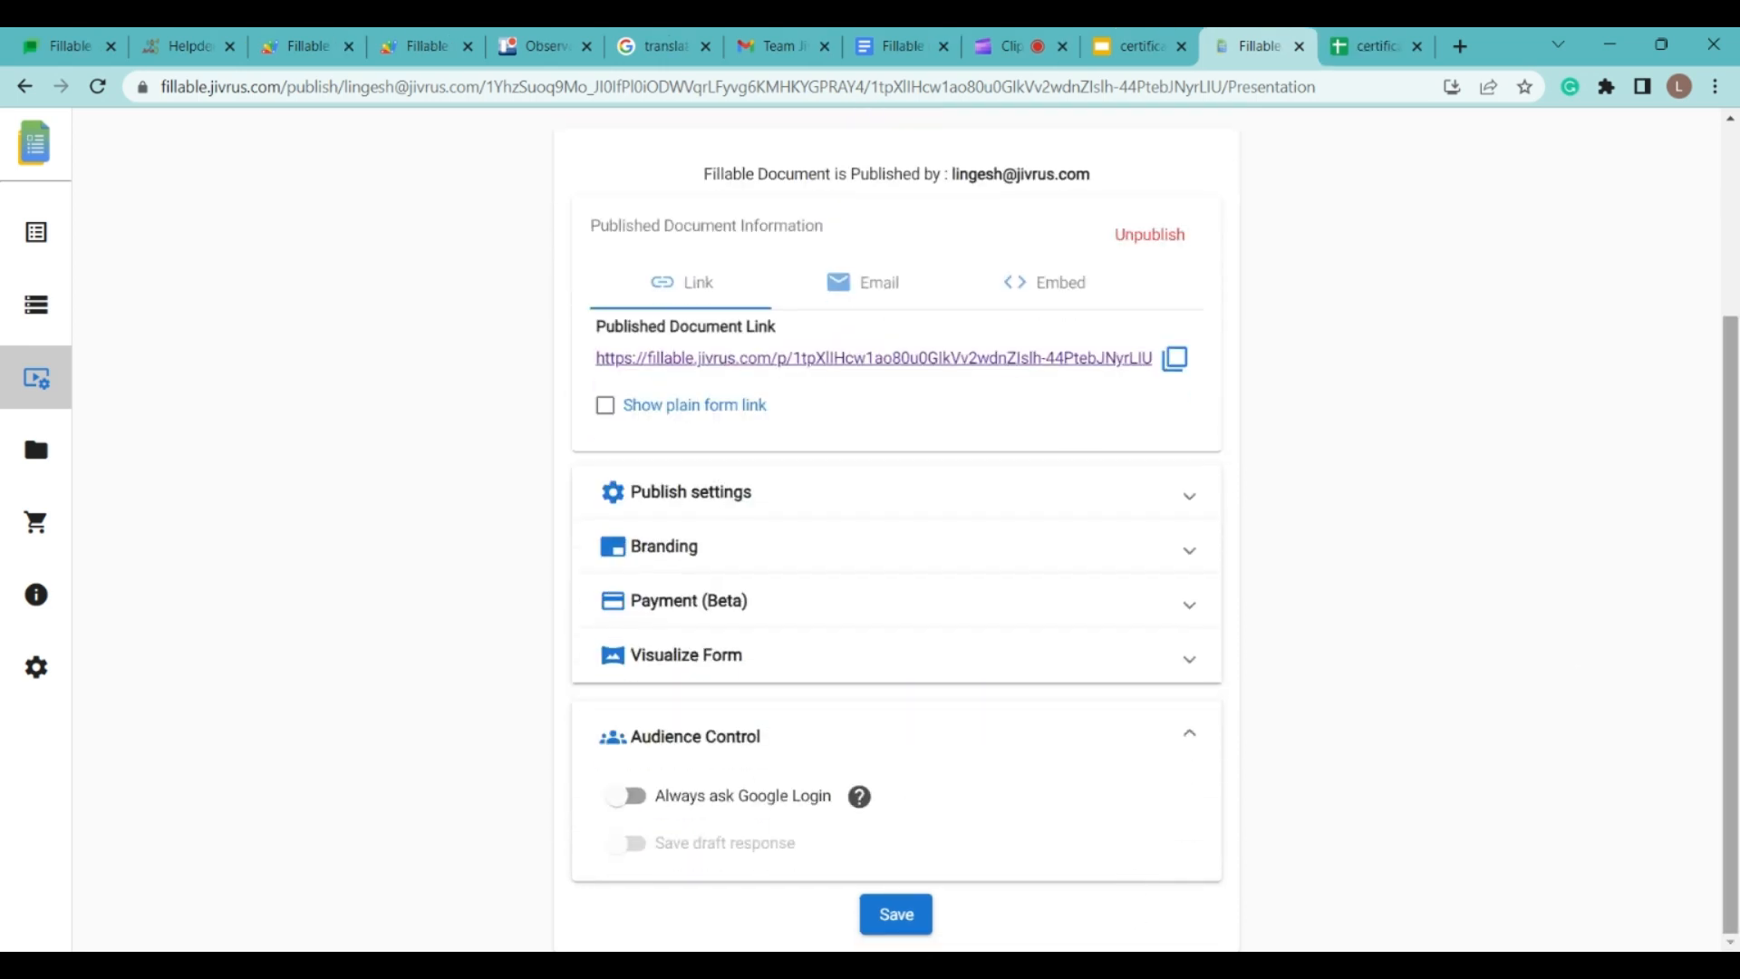
left_click(621, 797)
scroll(716, 726, "down", 2)
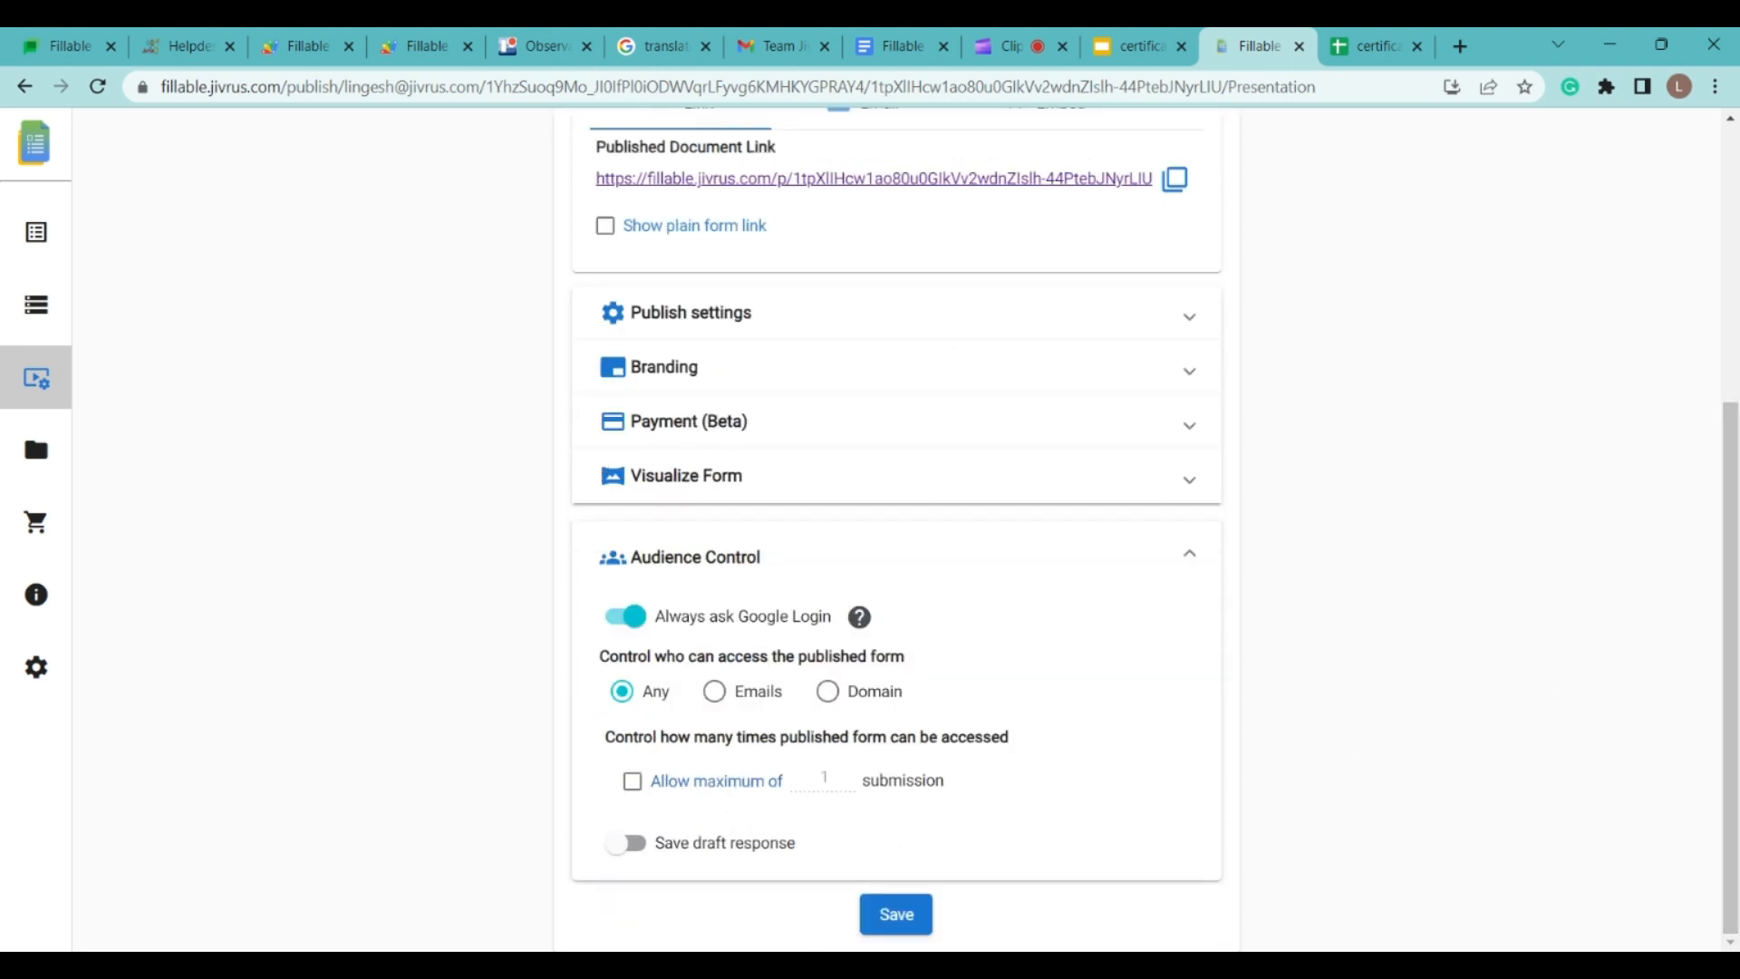
left_click(778, 692)
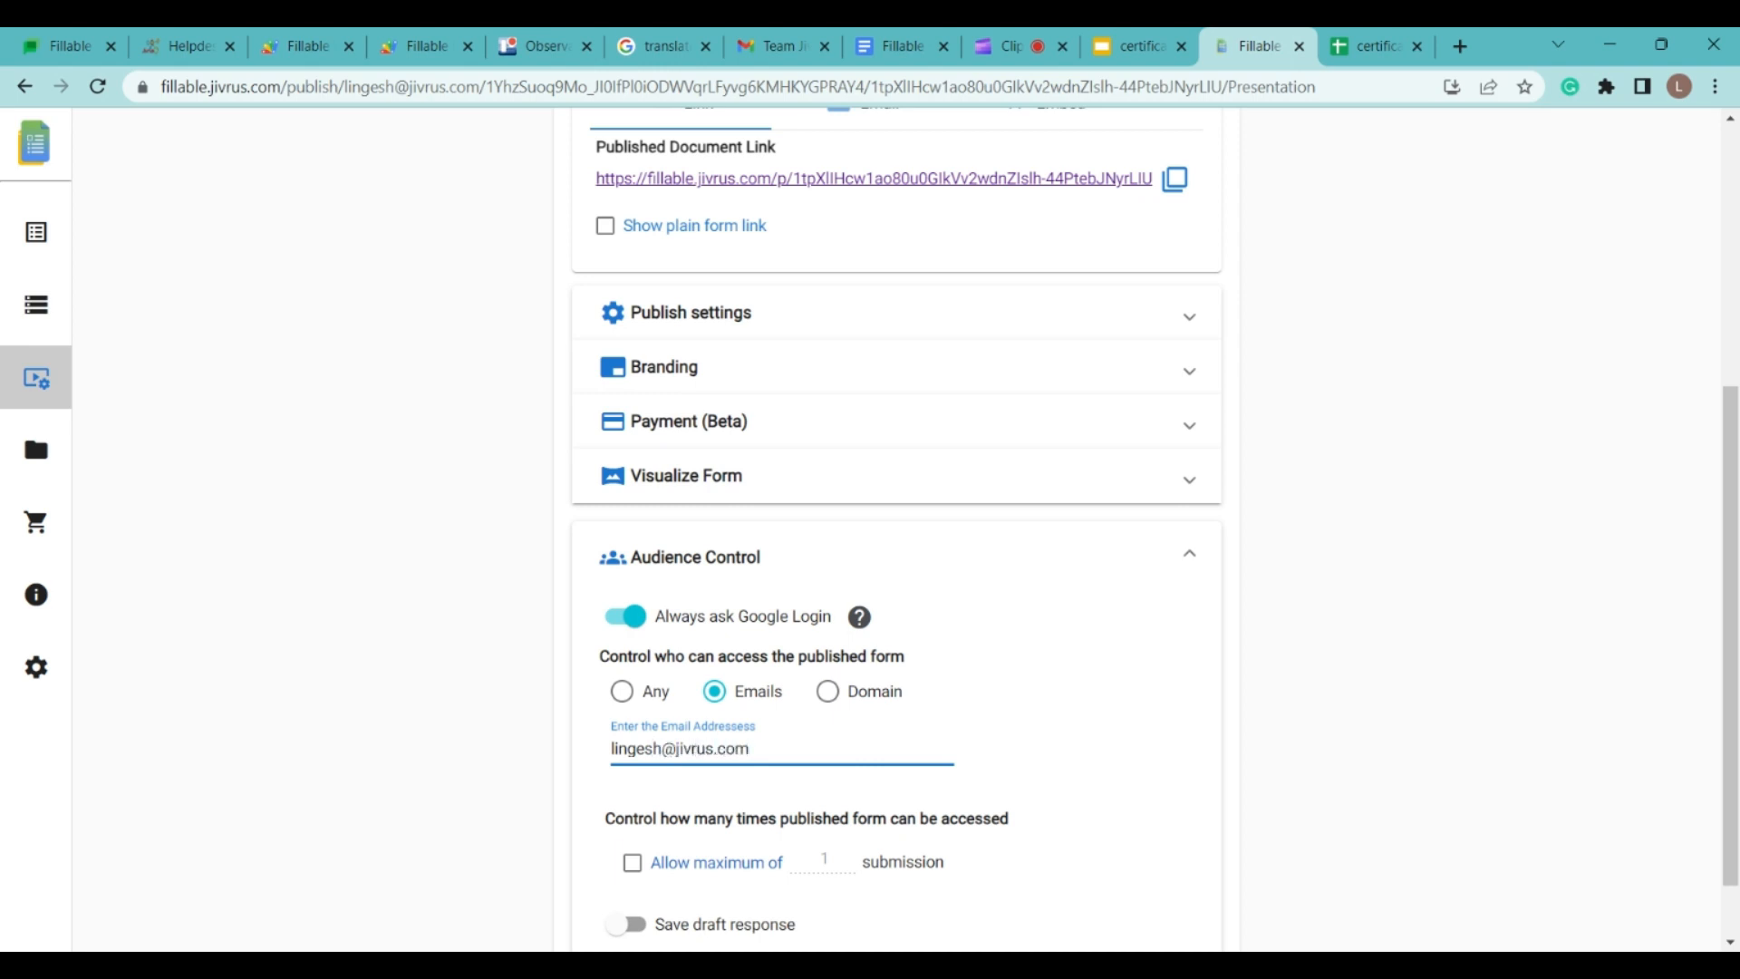
left_click(834, 706)
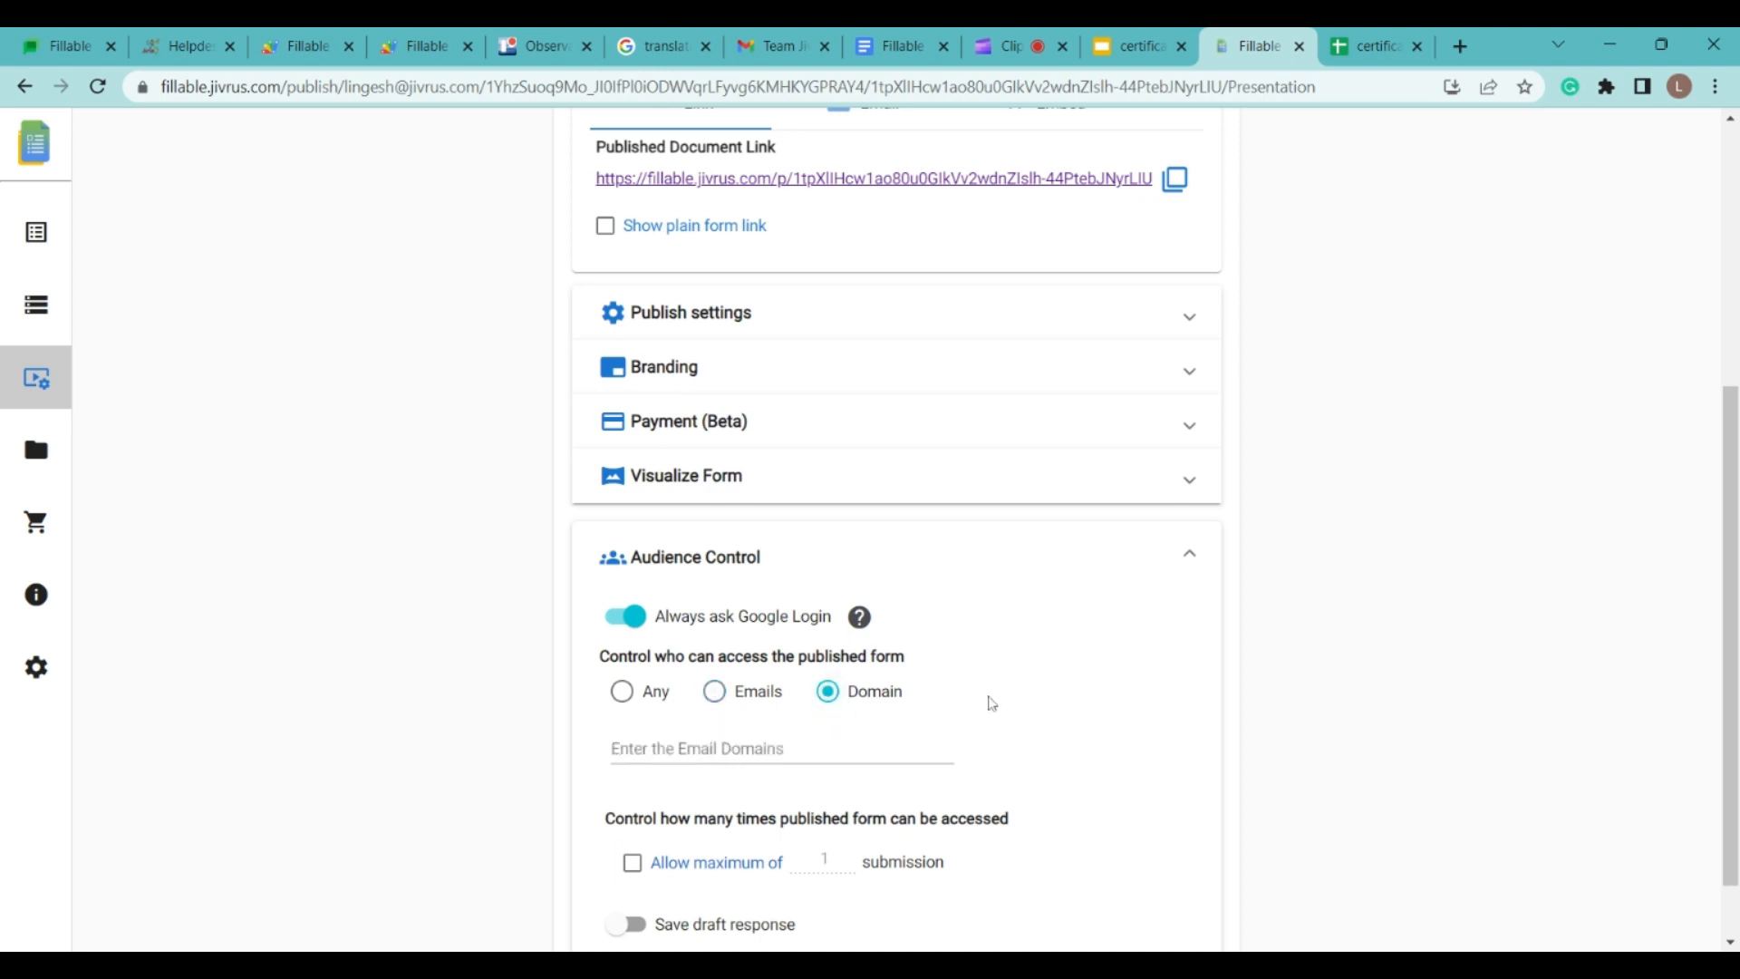
left_click(638, 711)
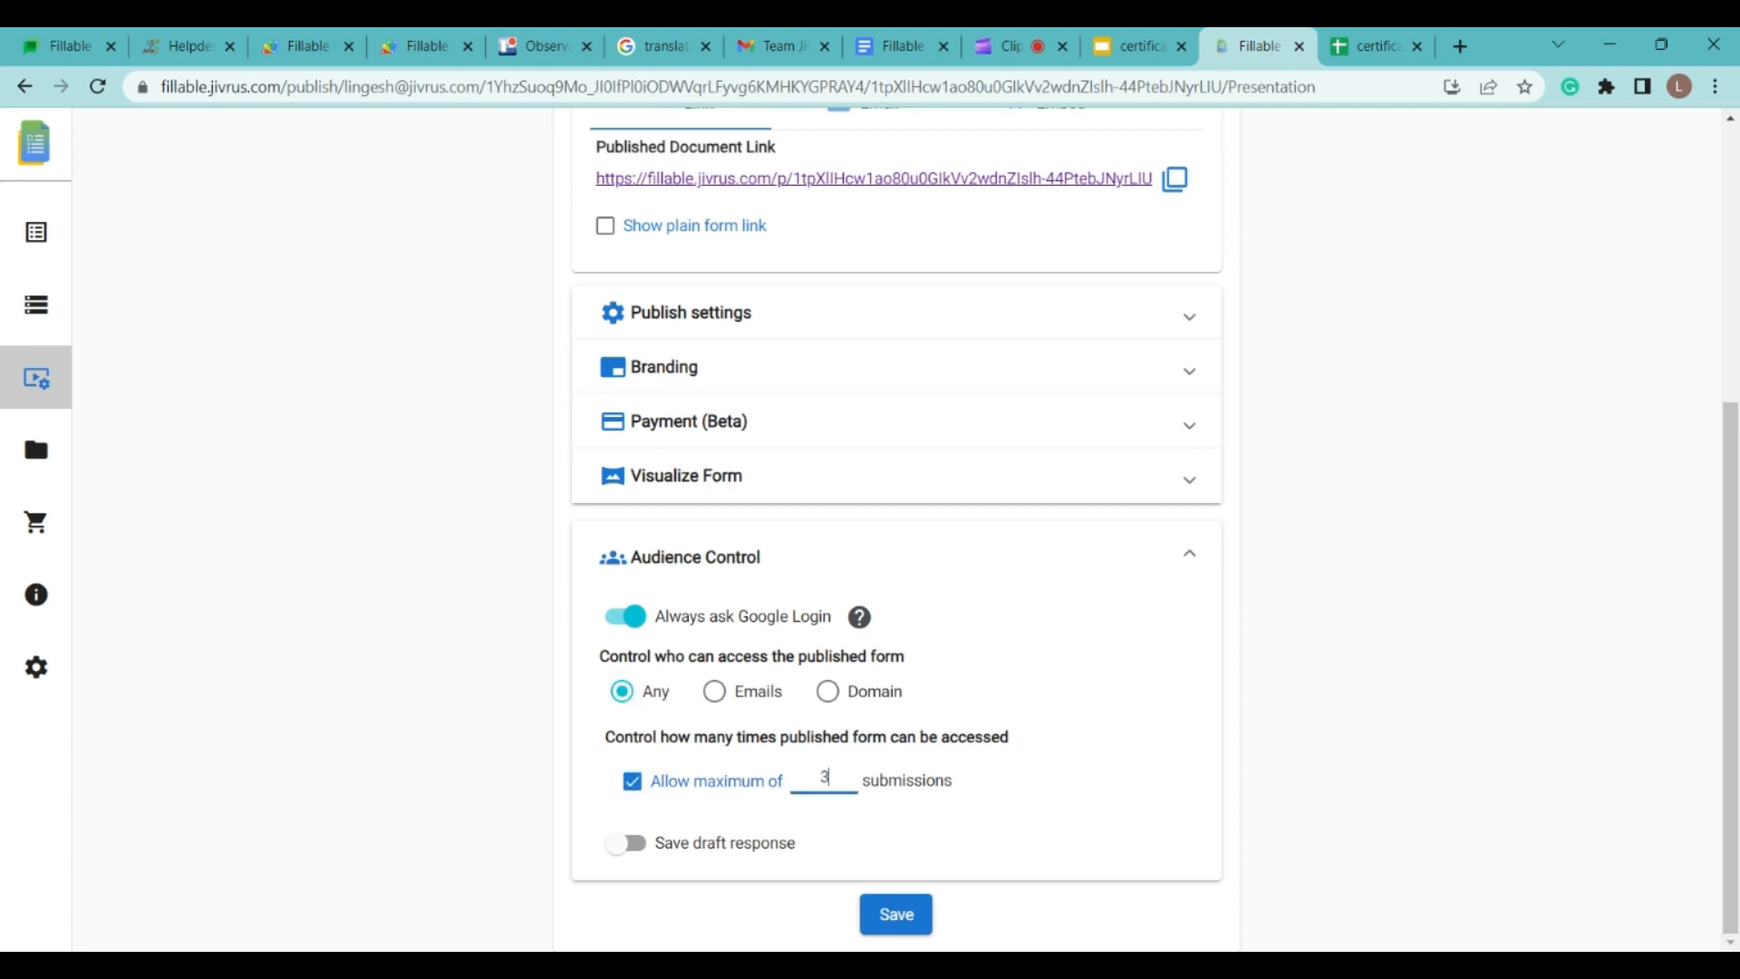
left_click(910, 919)
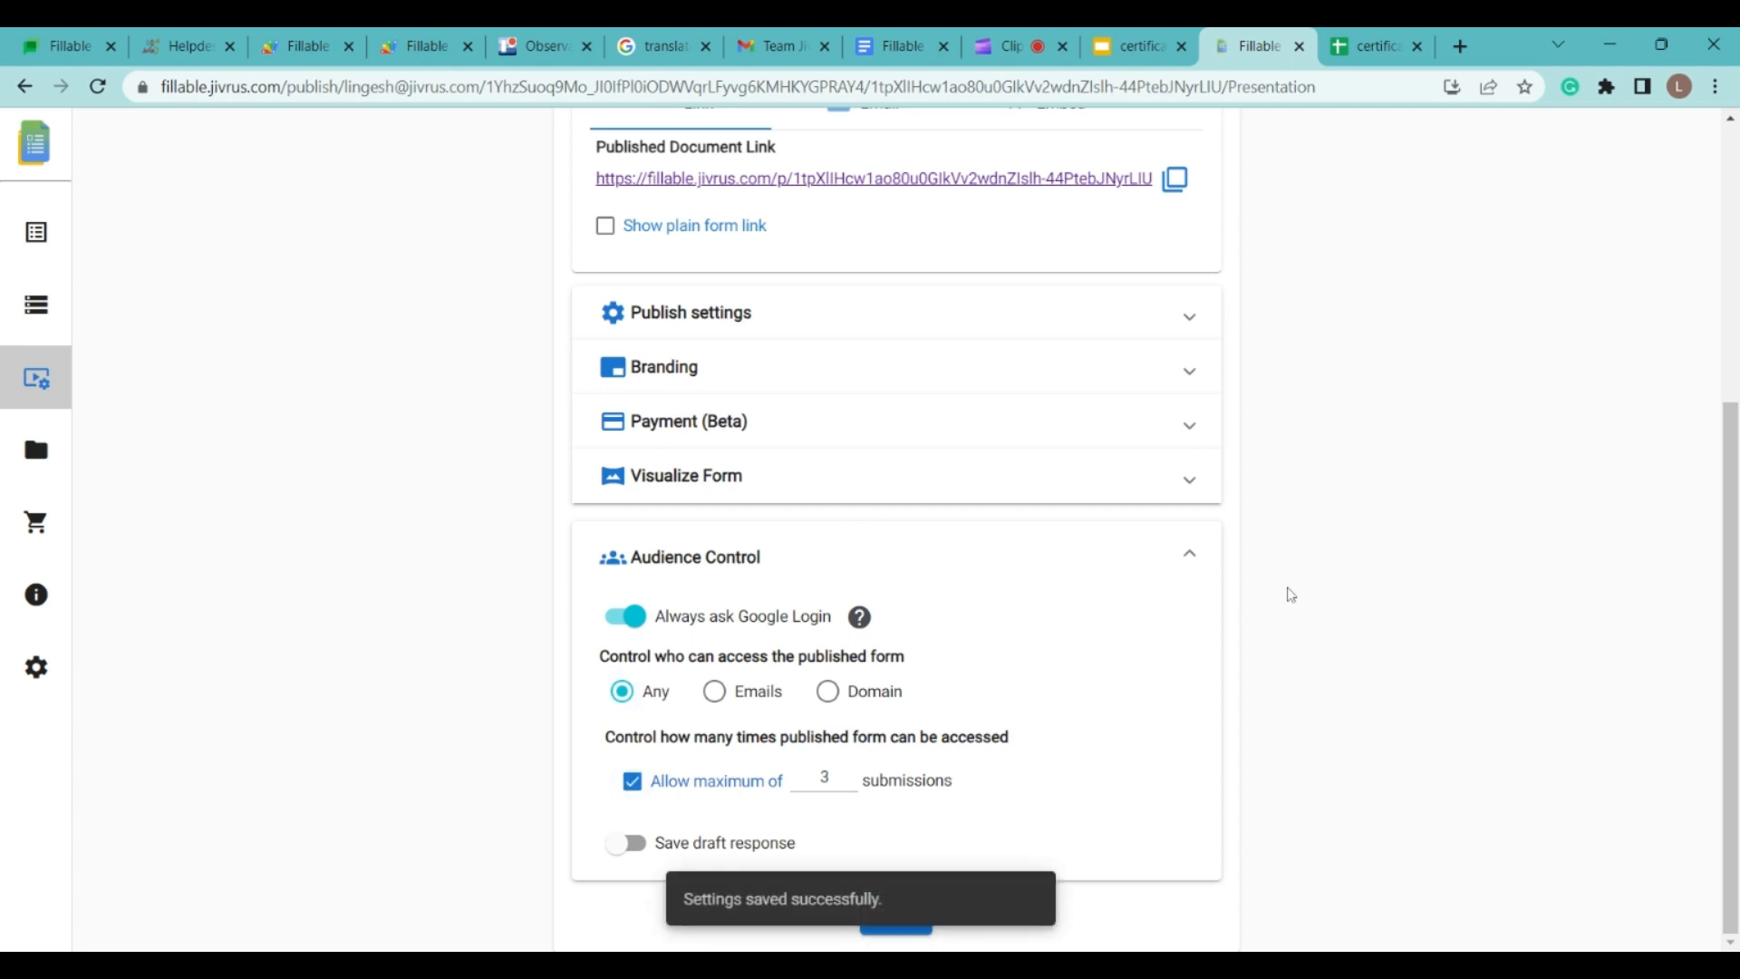
scroll(1051, 625, "up", 5)
Step: Open the published form, sign in with Google, and enter school, participant name, quiz and date 7/3/2023
left_click(1050, 624)
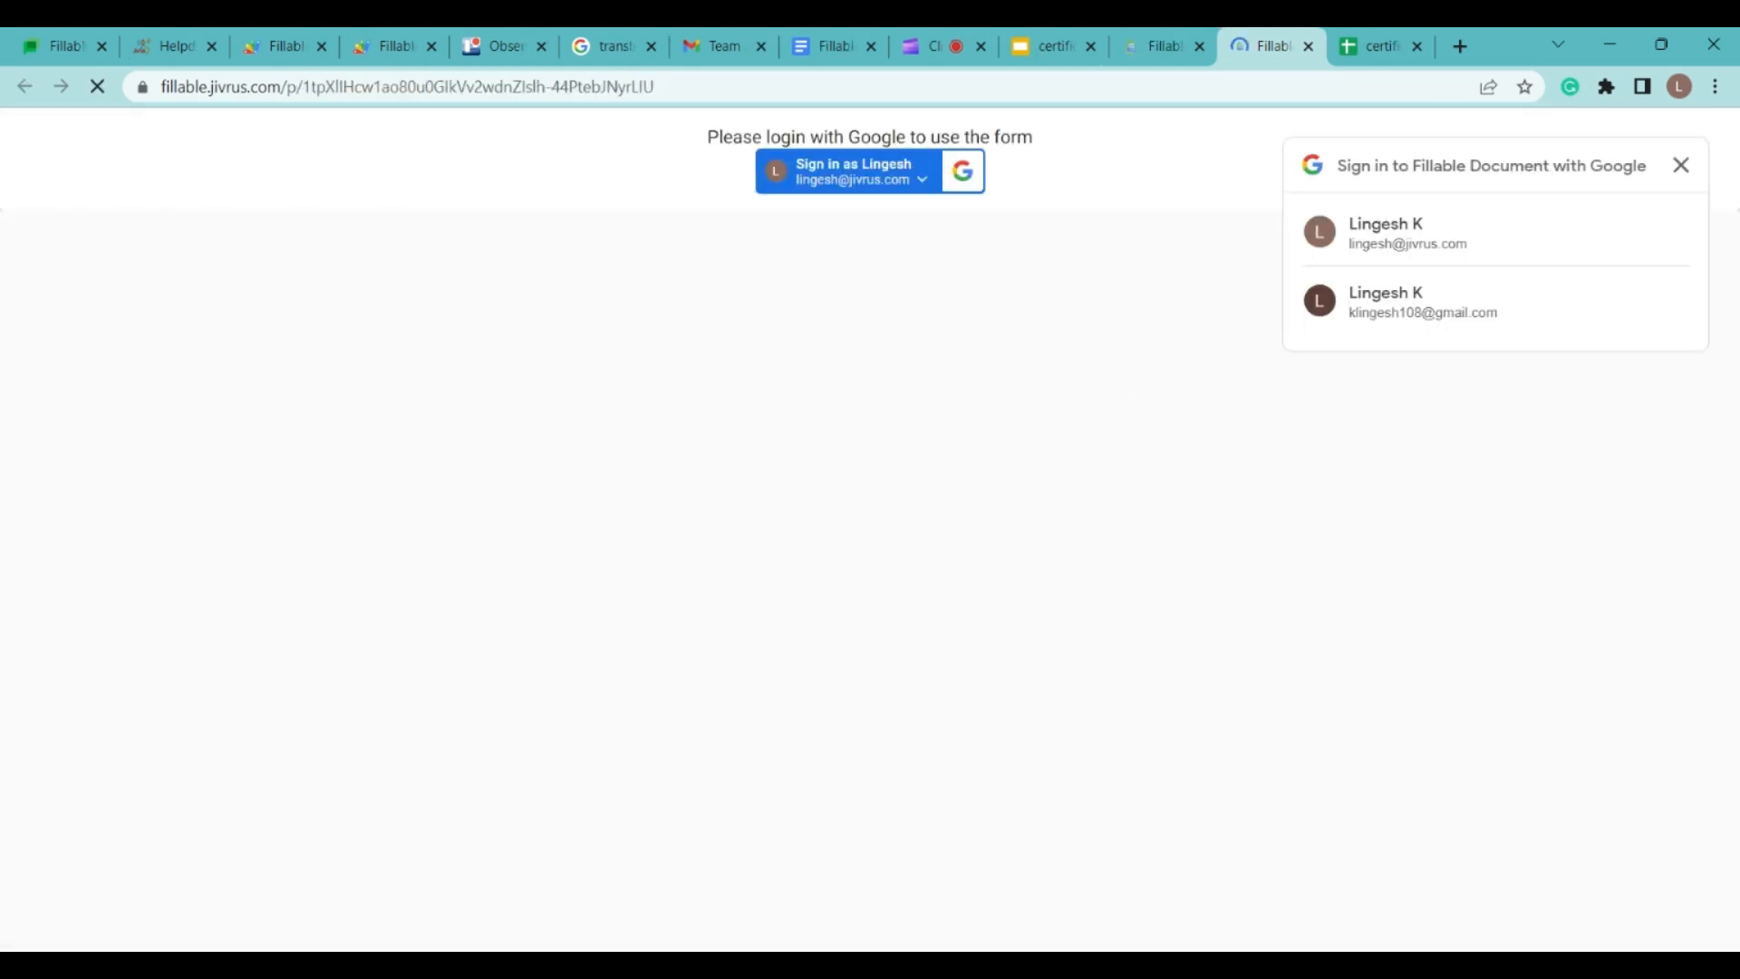
left_click(1492, 235)
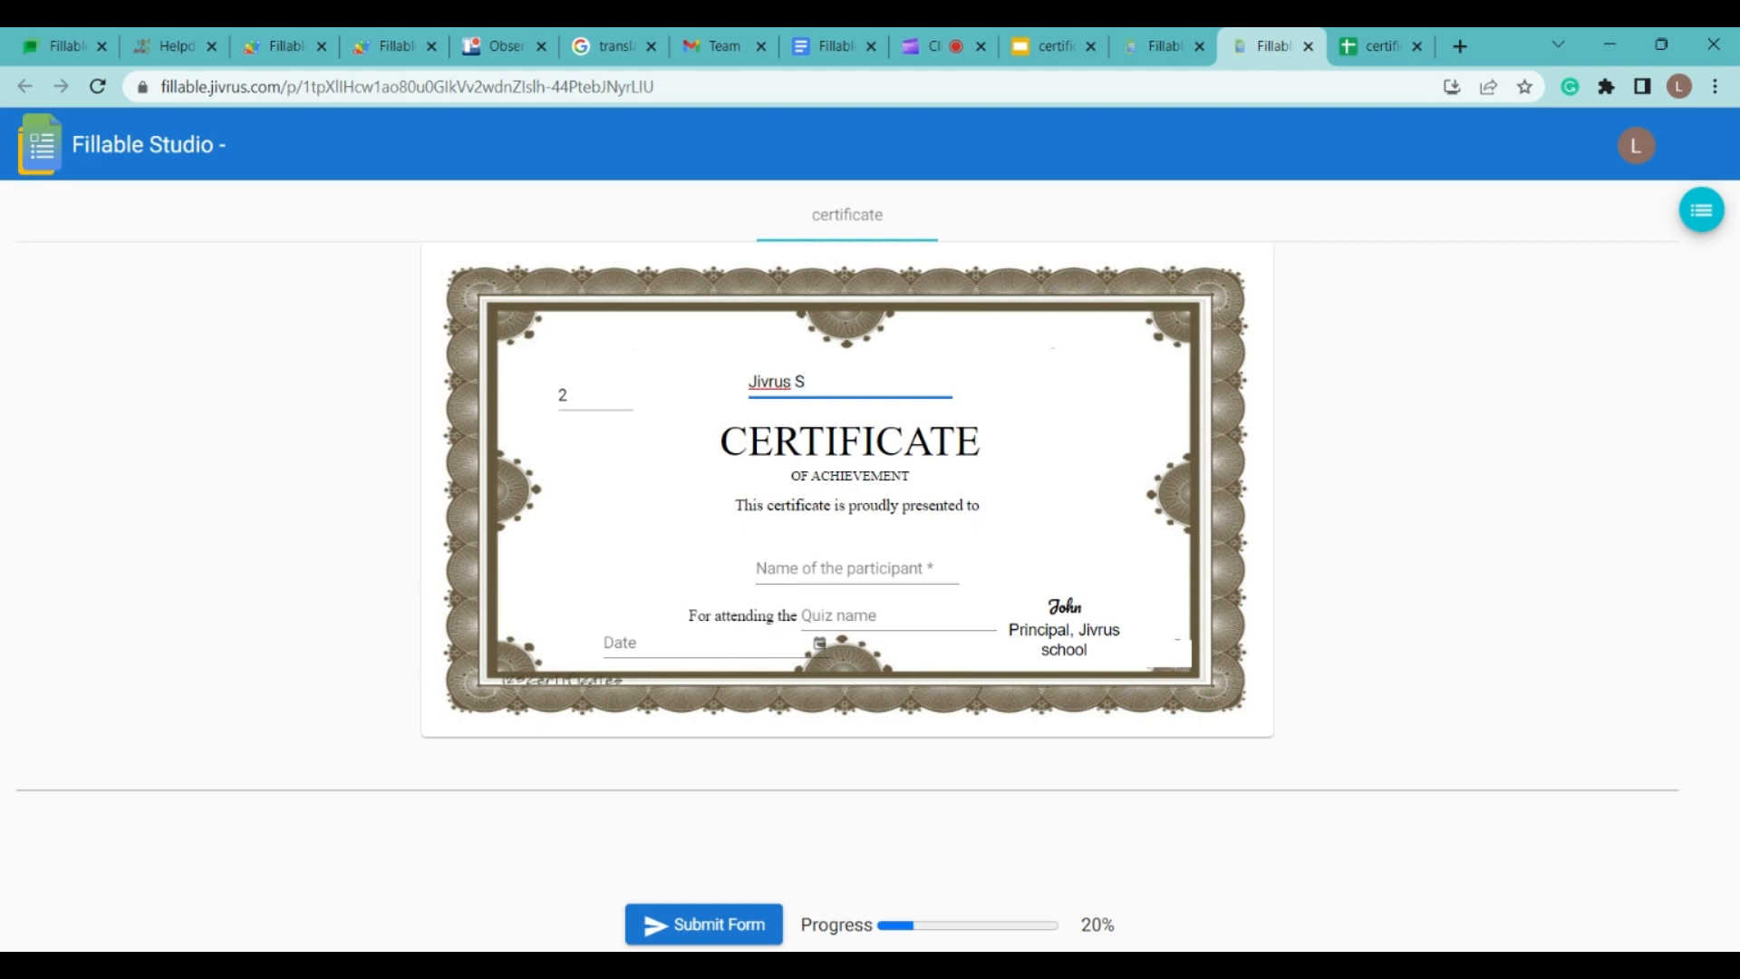
type("ol")
left_click(861, 566)
type("LINGESH K")
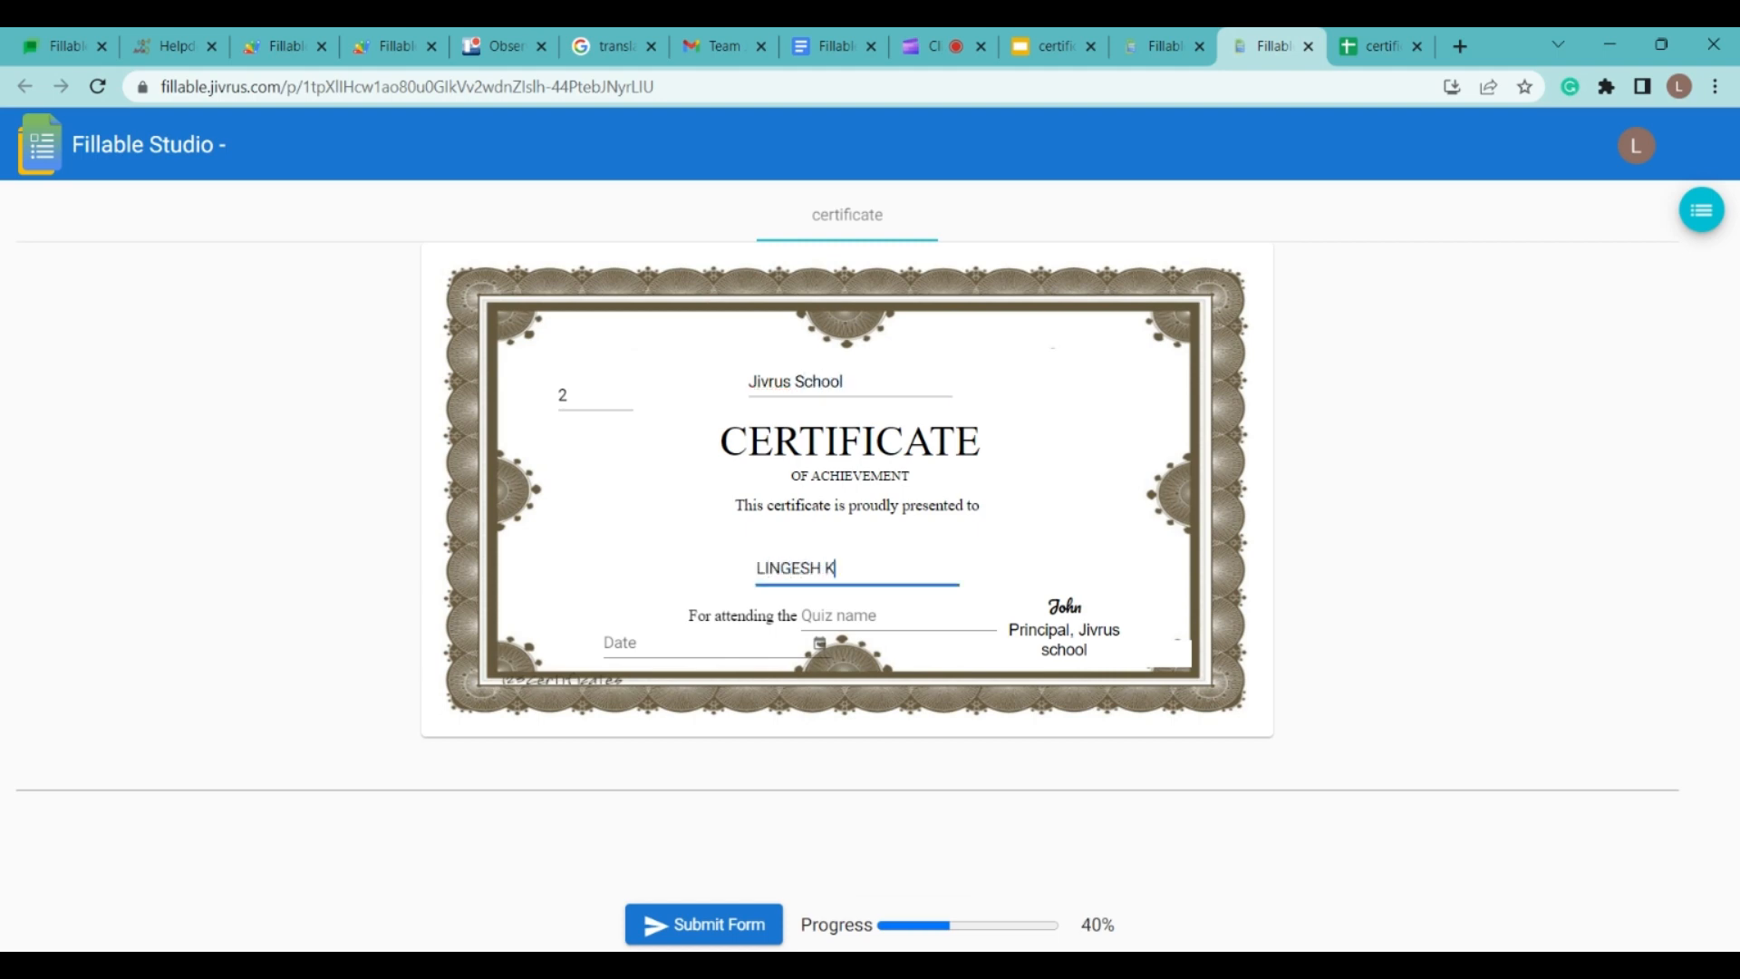
key("Tab")
left_click(819, 643)
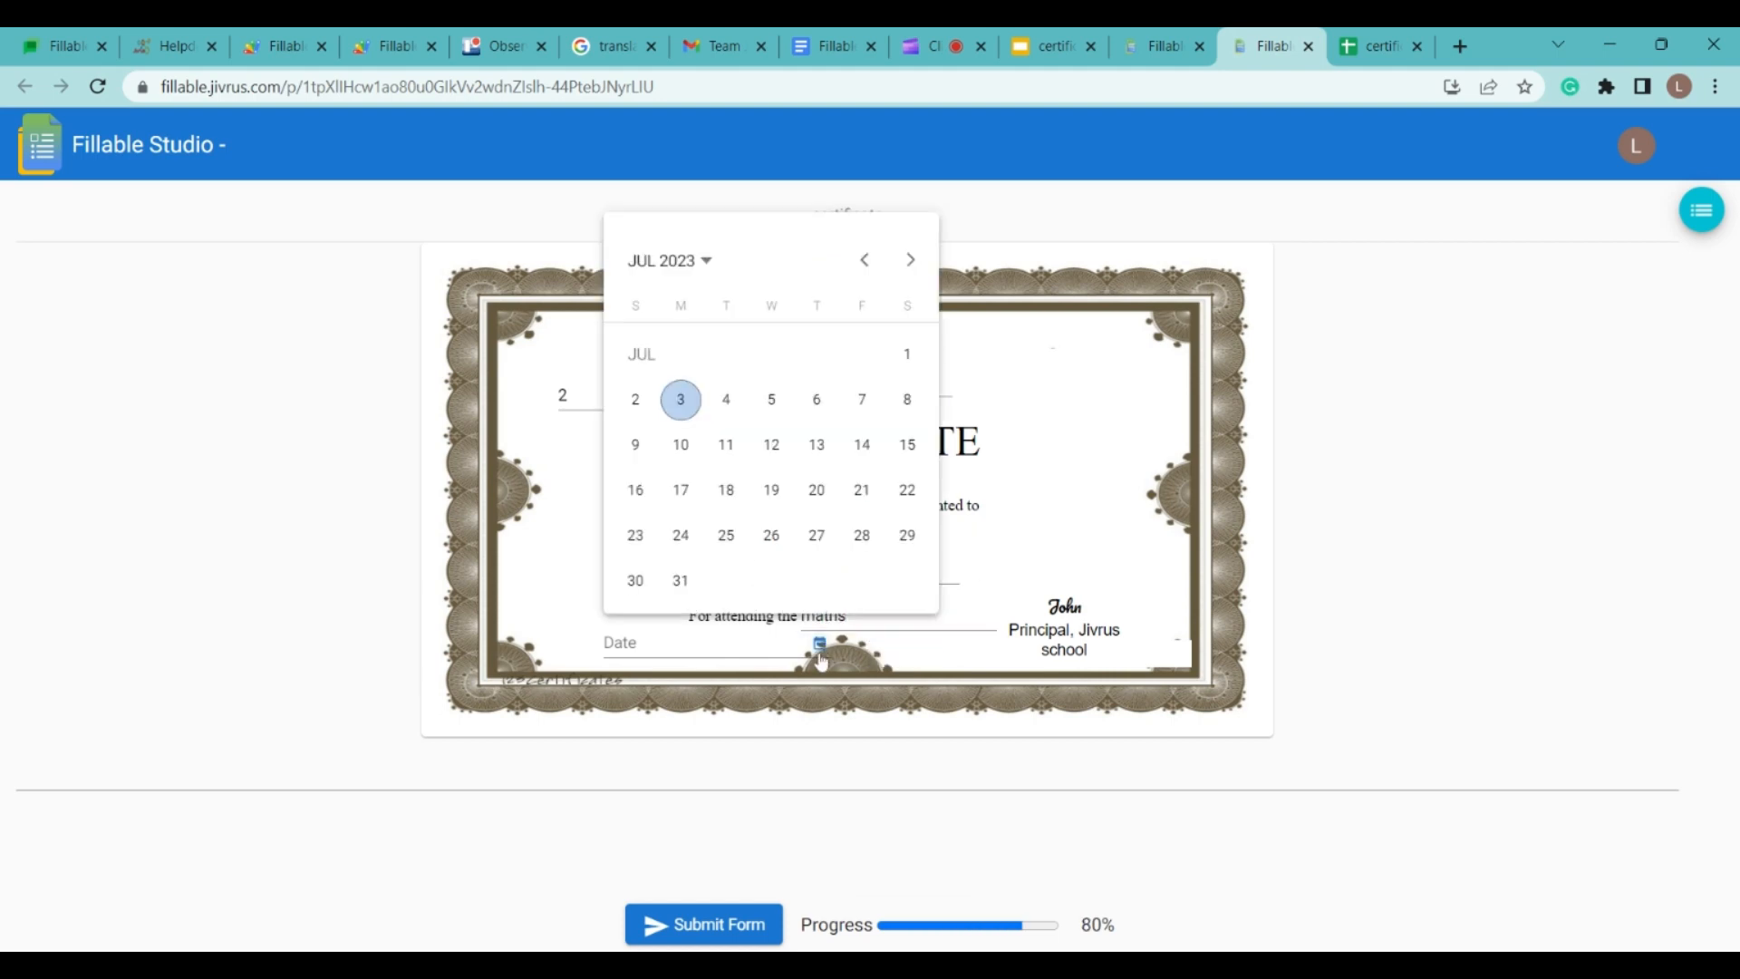
left_click(681, 399)
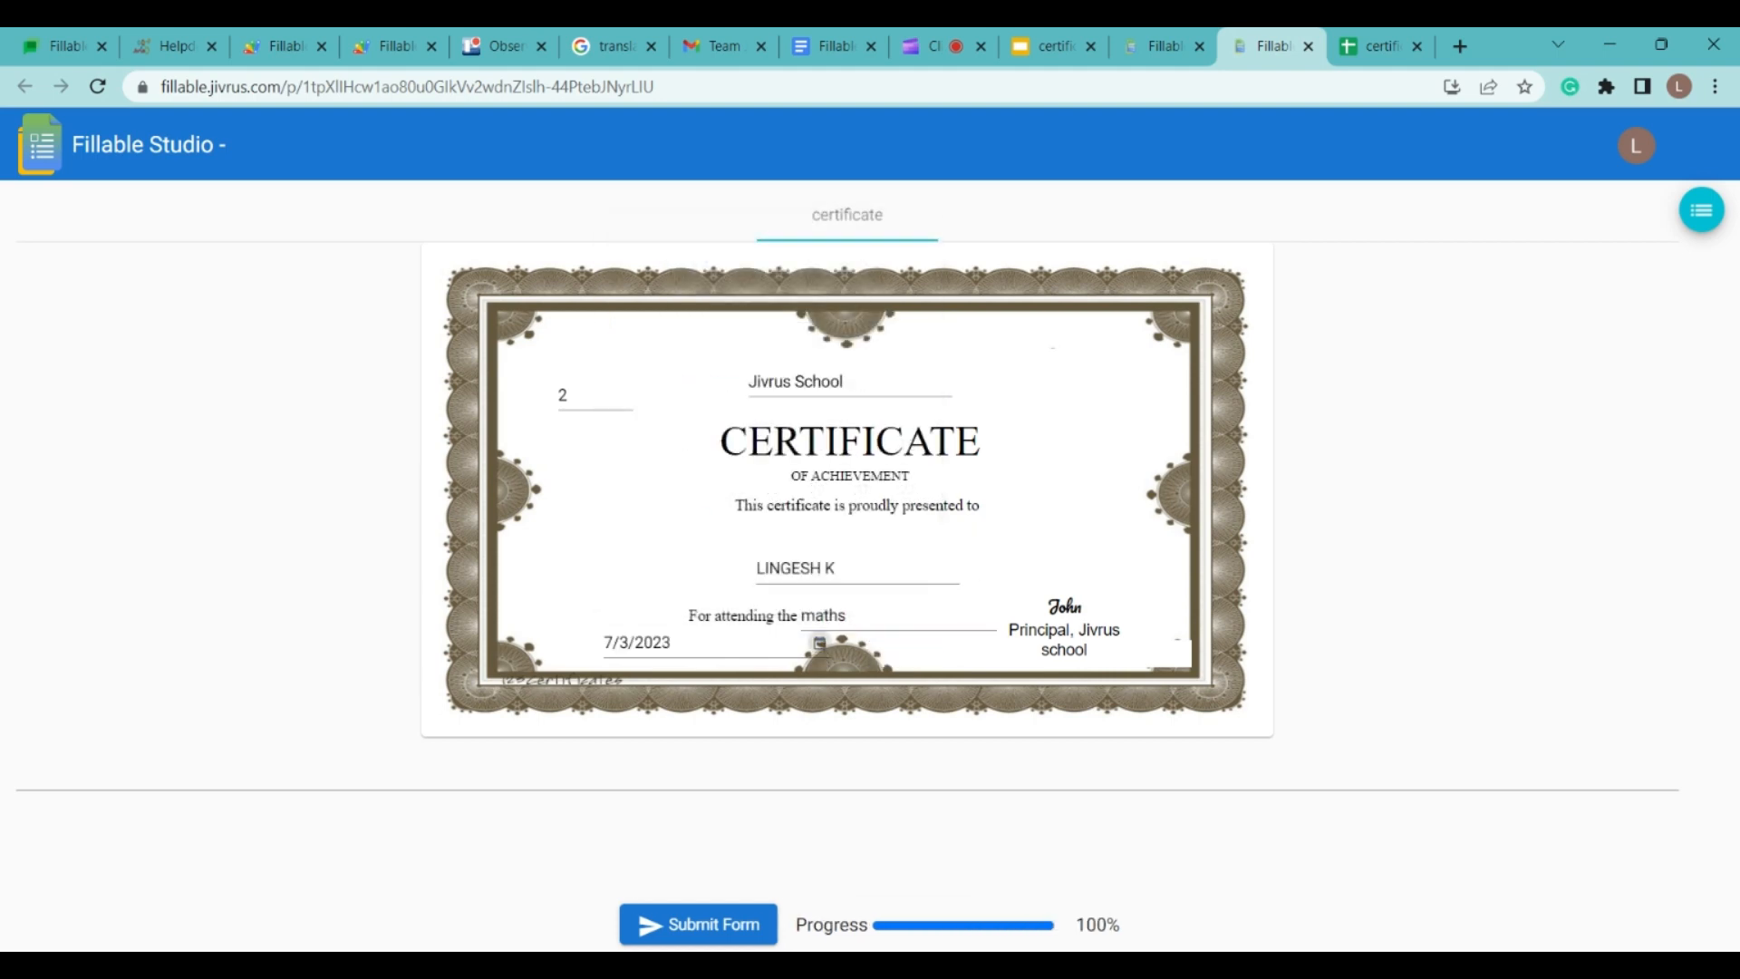
Step: Submit the form, download the generated certificate files and open the PDF
left_click(696, 923)
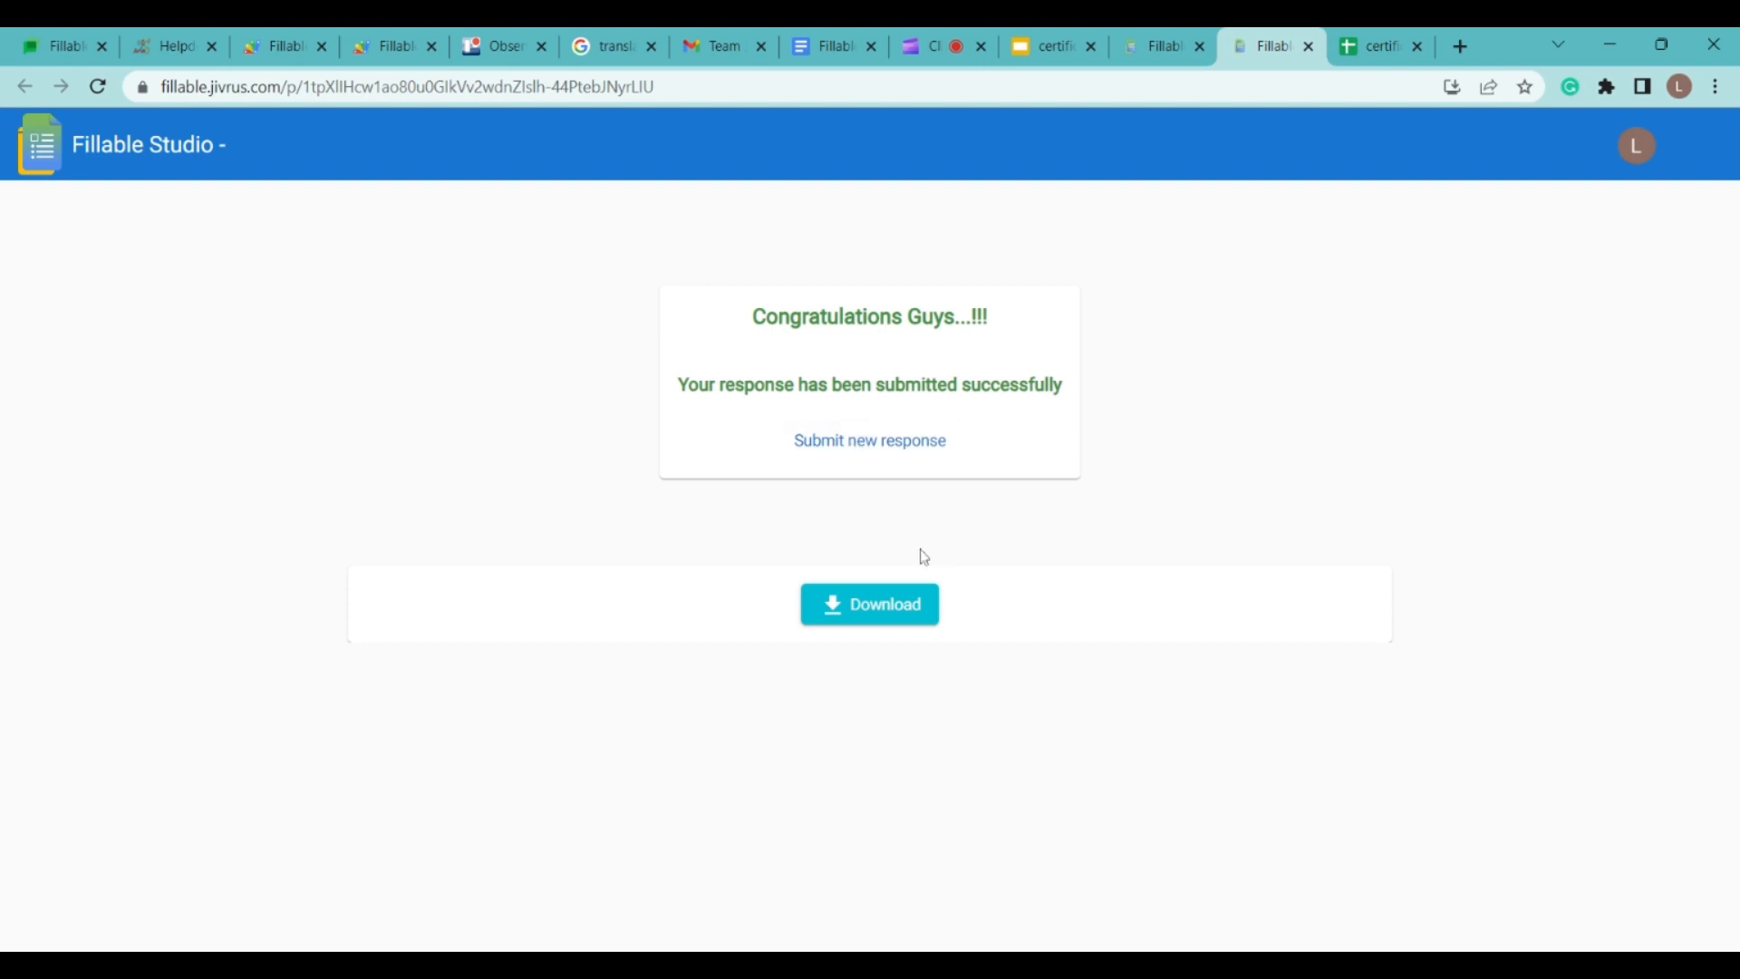
left_click(894, 607)
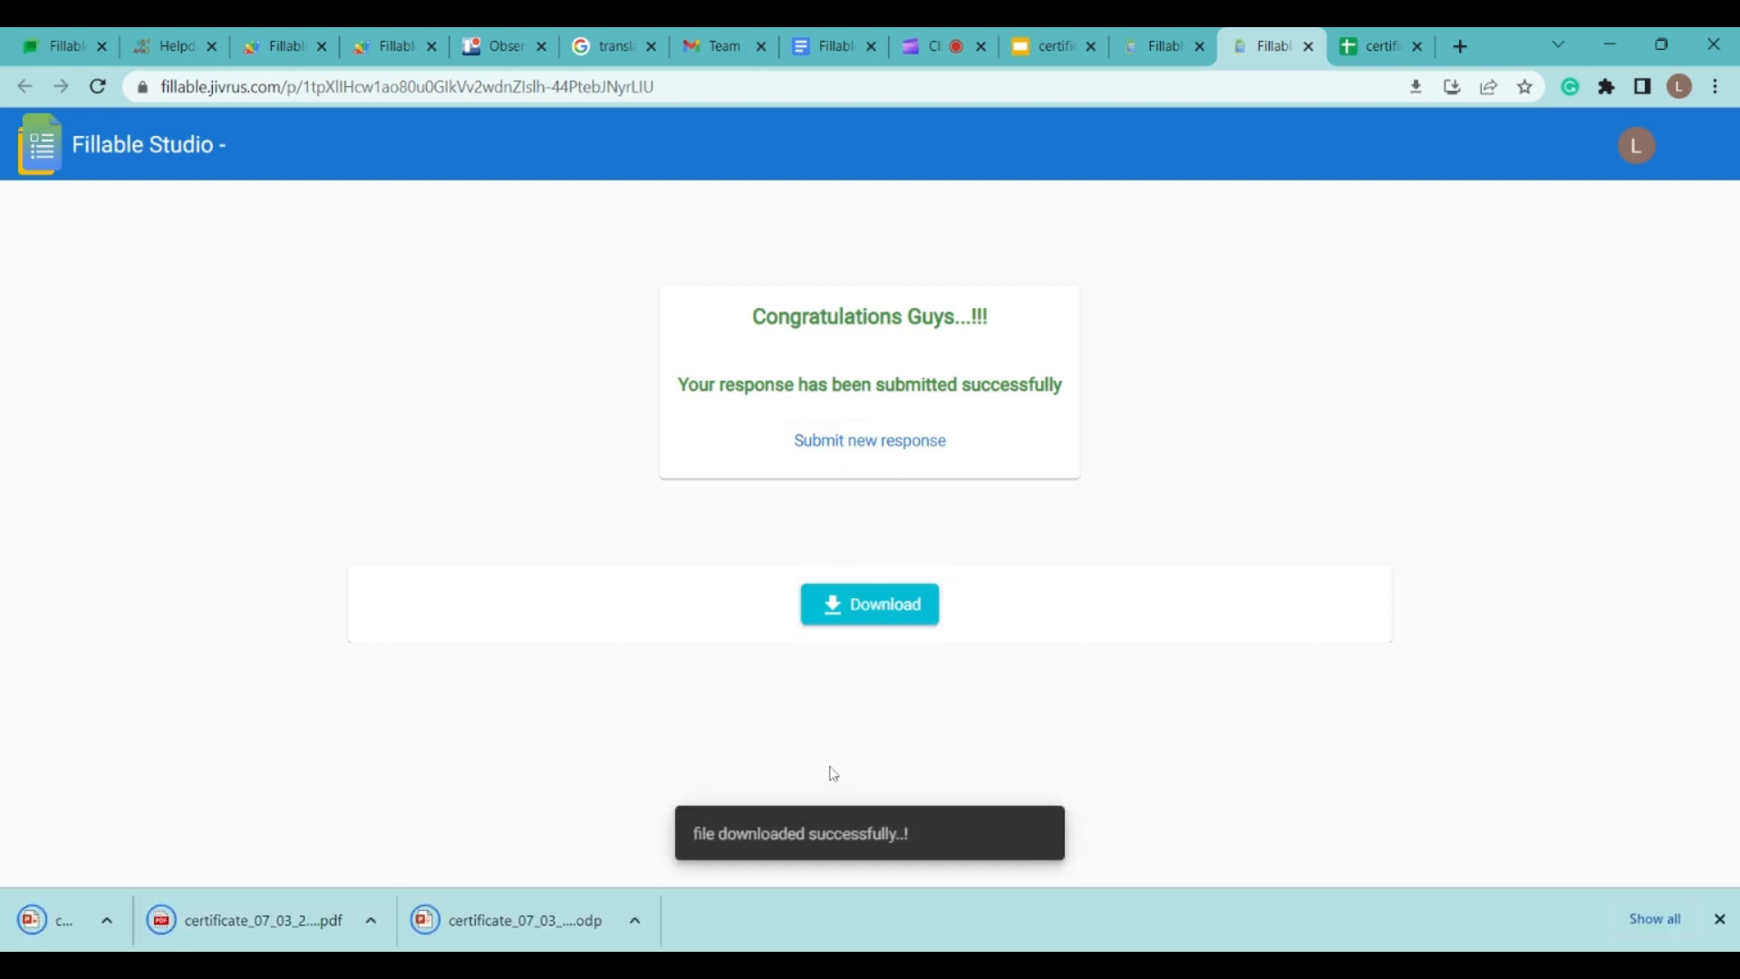
left_click(150, 915)
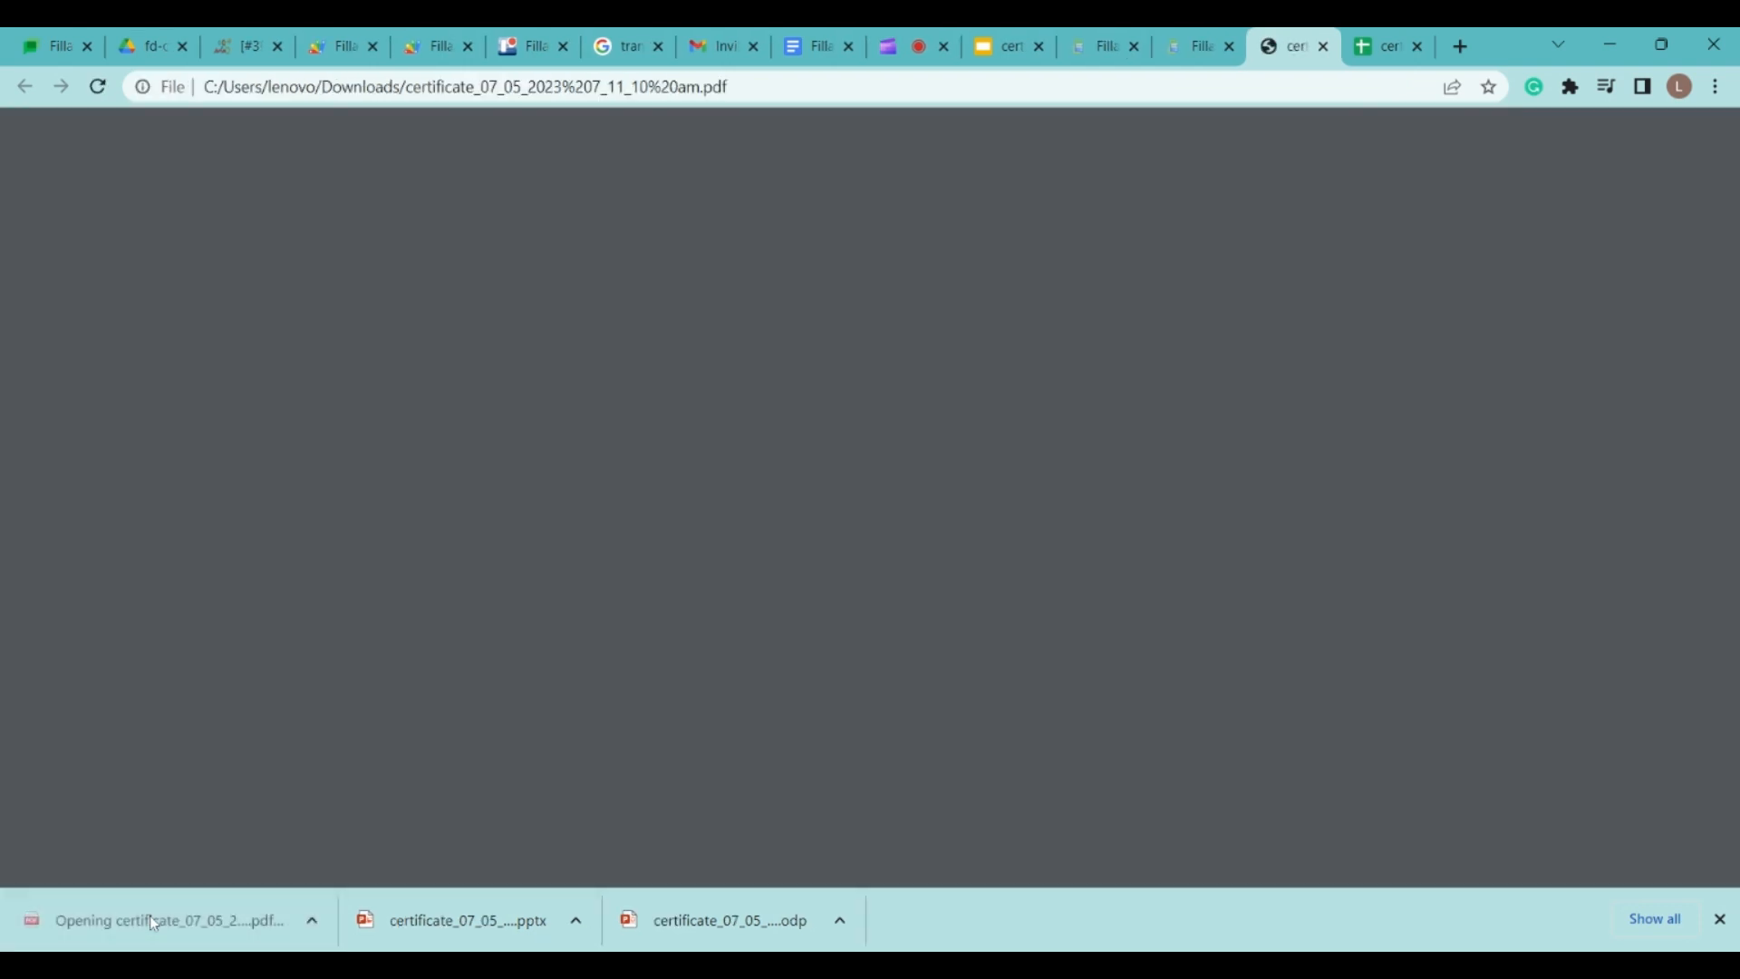